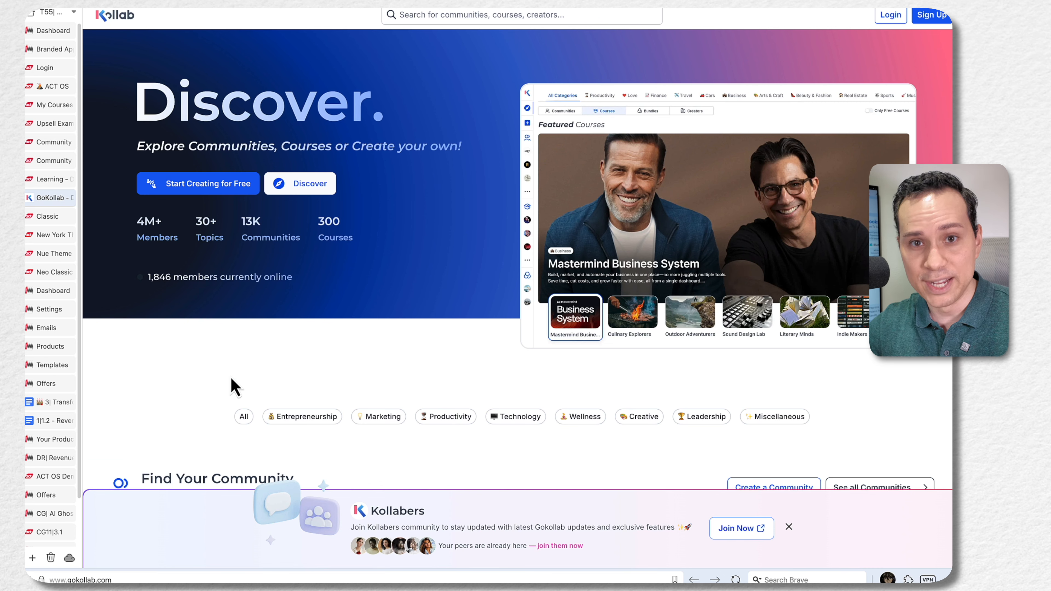
Step: Open the Revenue Roadmap document and the outline of the Template ($2.97 – $14.97) course product
click(60, 404)
click(61, 421)
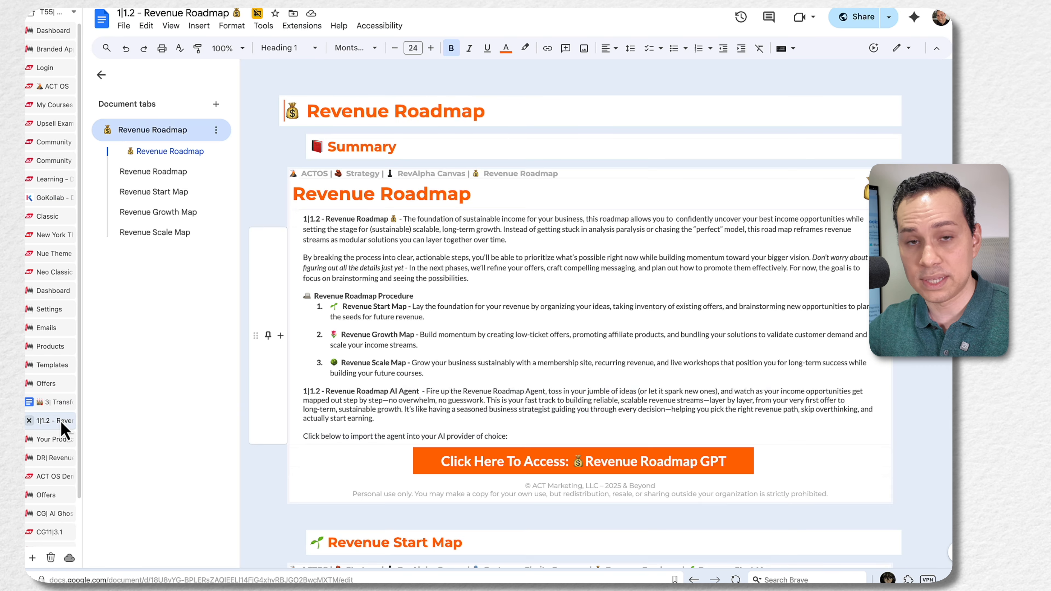
click(55, 463)
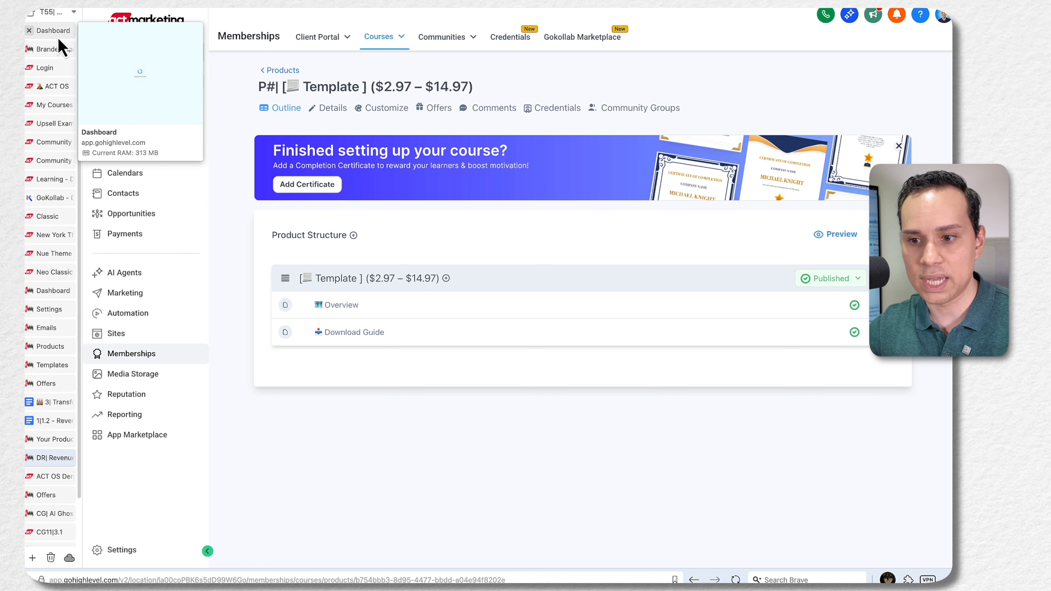
Step: View the Branded Mobile App Builder and the client portal login page, highlighting the ACT OS title and tagline
click(60, 54)
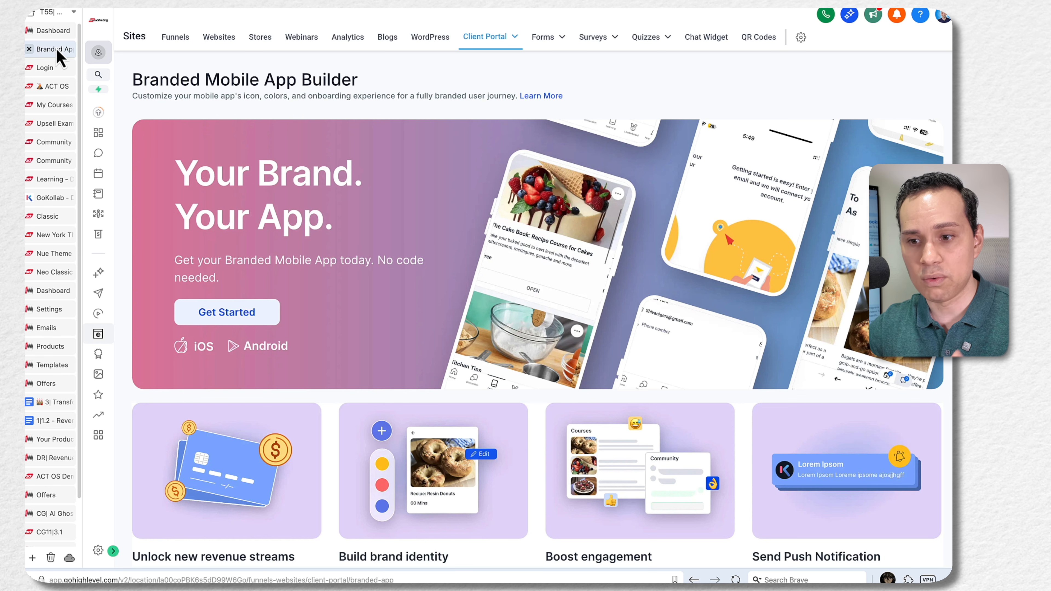
click(57, 68)
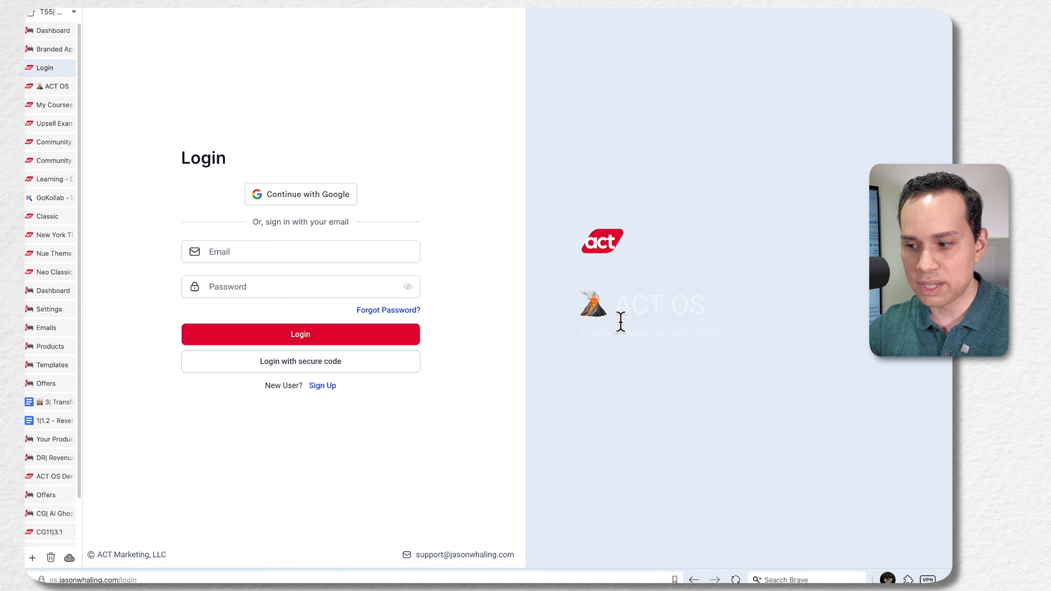
drag(618, 305, 772, 357)
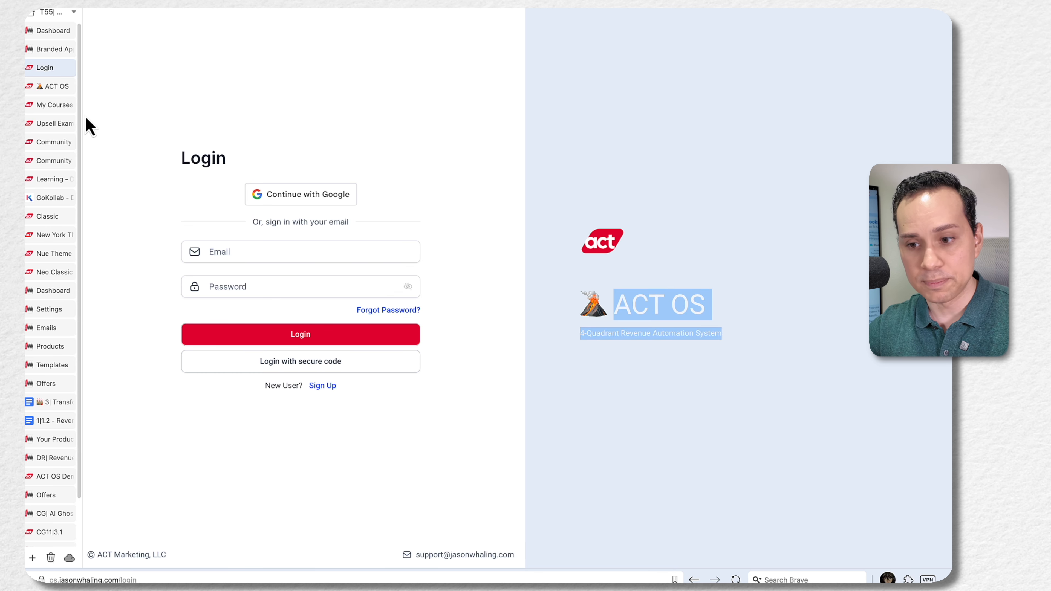
Step: View the ACT OS portal home and look through all courses in the member's course library
click(59, 89)
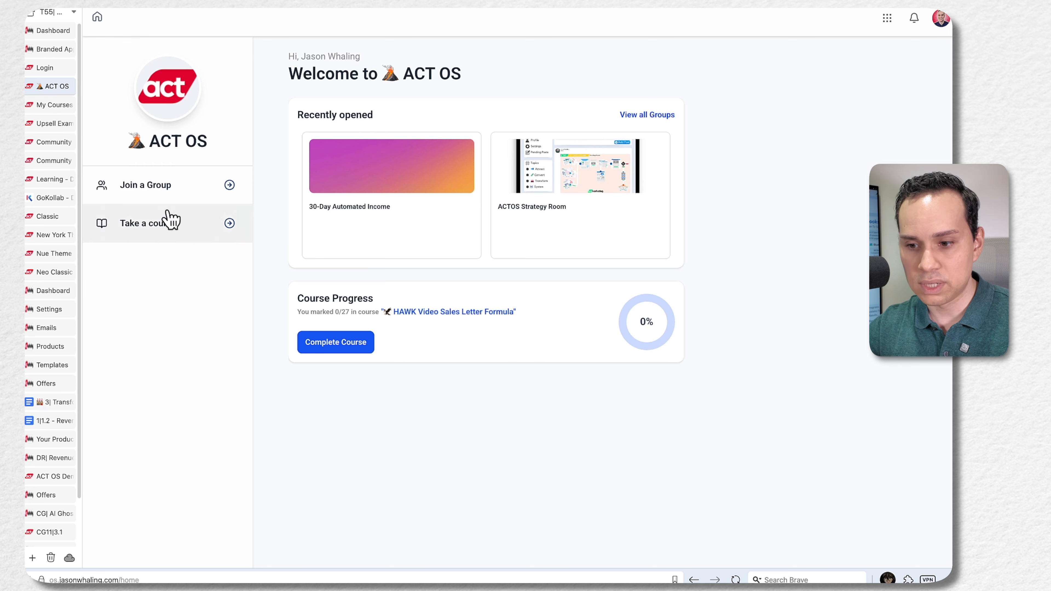
click(51, 107)
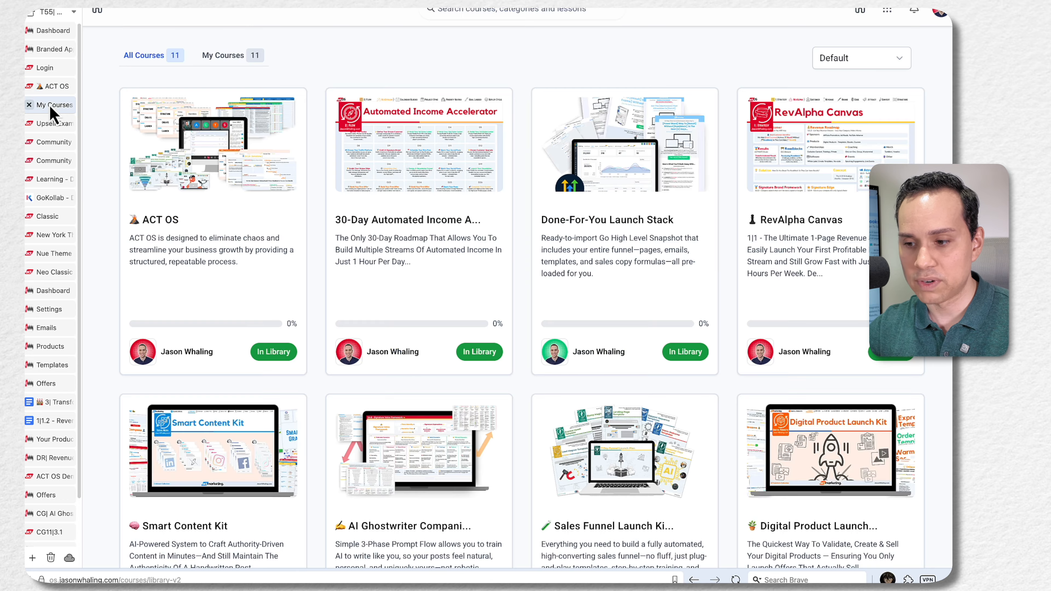
scroll(319, 245, down, 5)
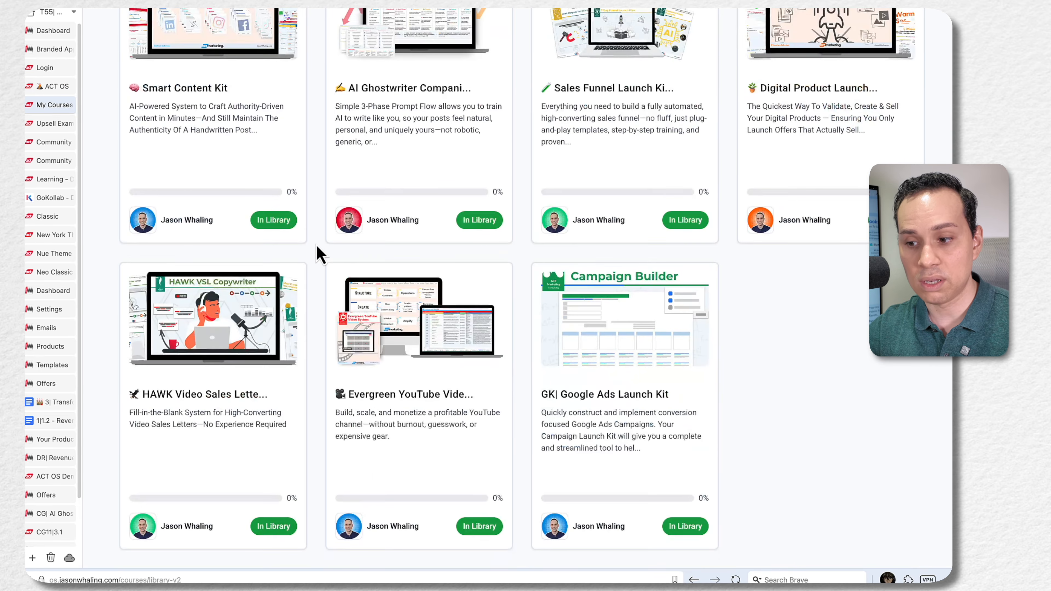
scroll(317, 250, up, 5)
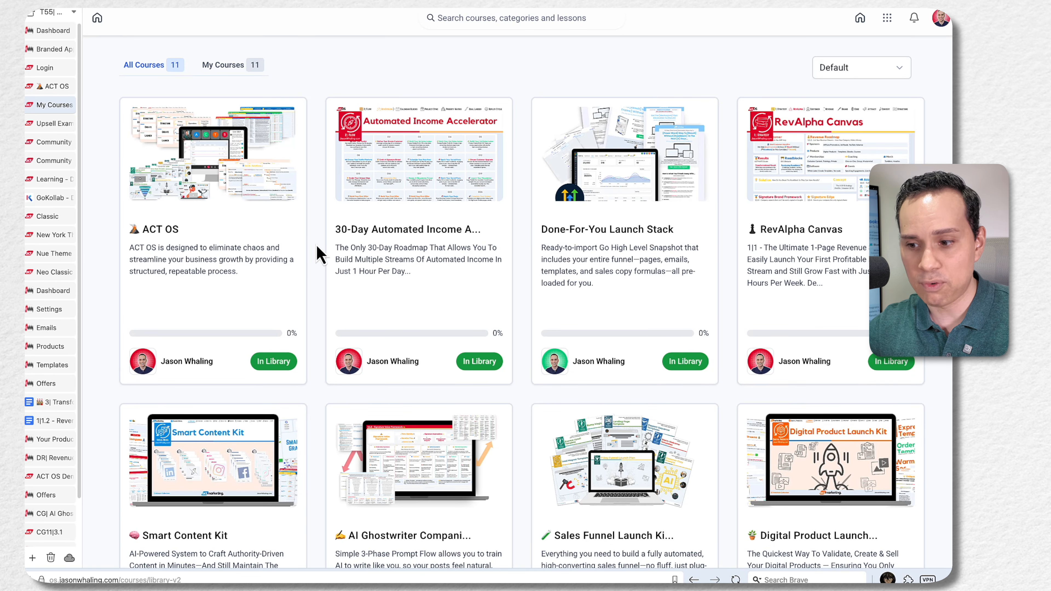
scroll(319, 254, down, 5)
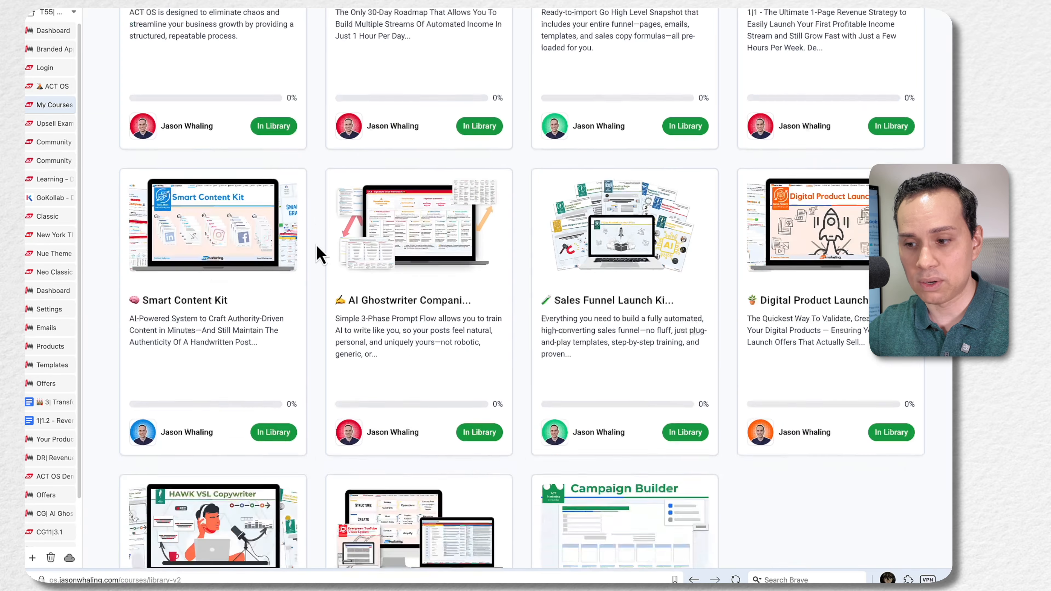
scroll(318, 253, up, 5)
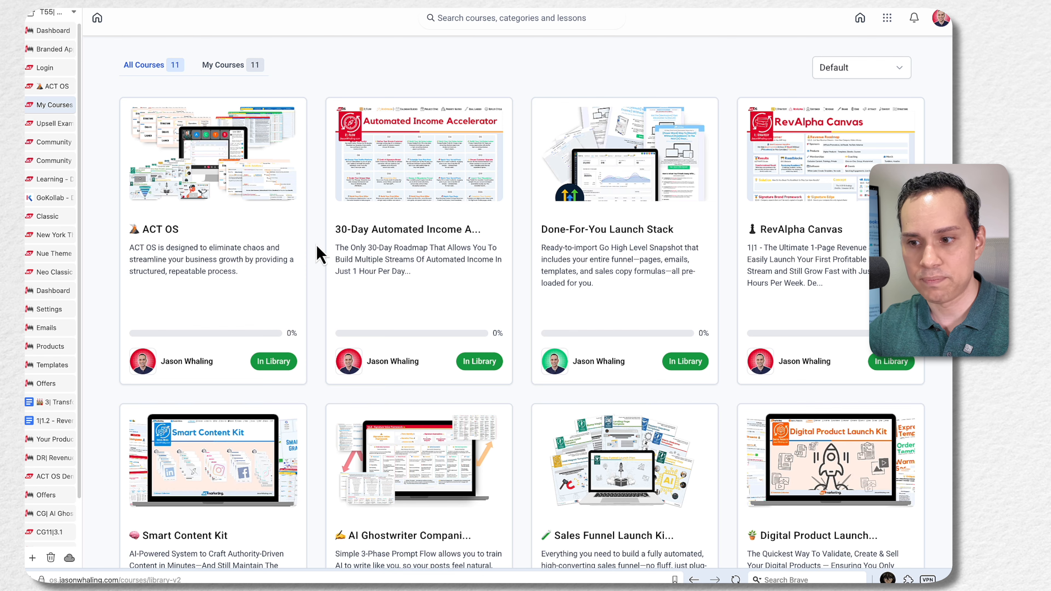
Step: Filter the course library to My Courses and look through the member's own courses
click(230, 68)
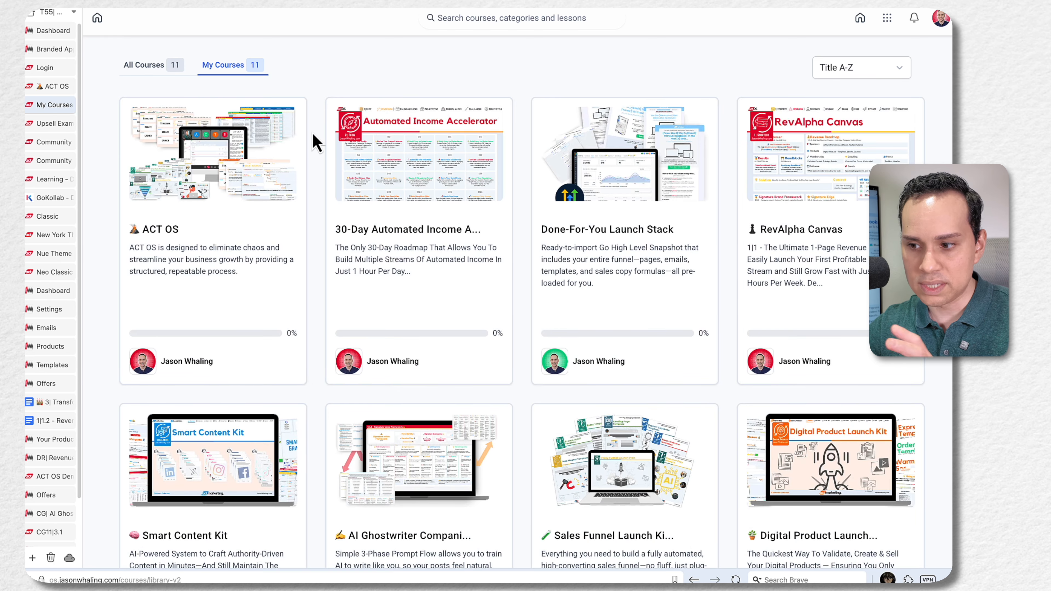
scroll(317, 143, down, 8)
scroll(317, 143, up, 8)
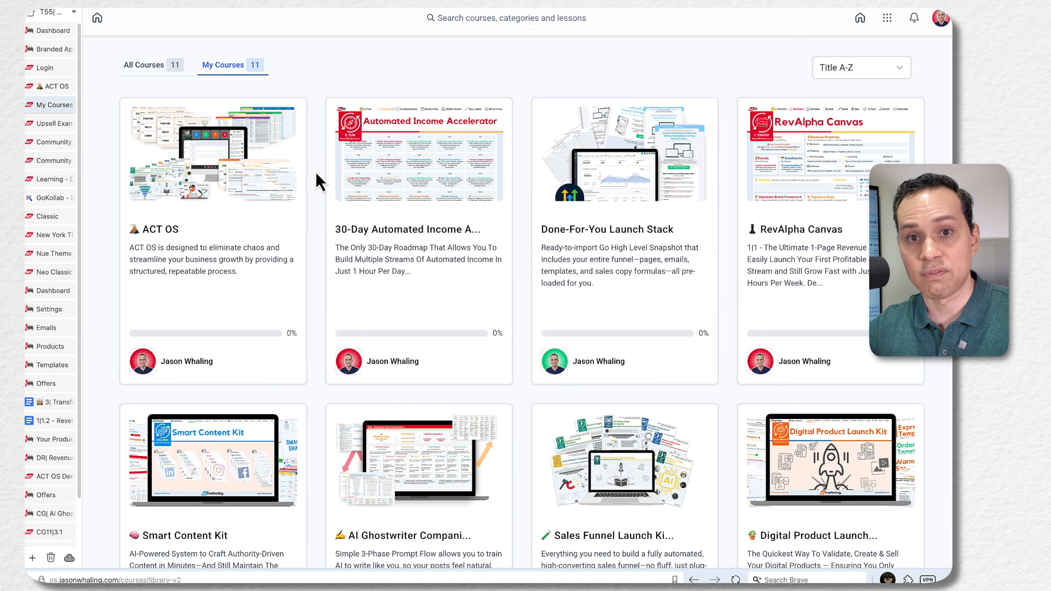
scroll(318, 183, down, 3)
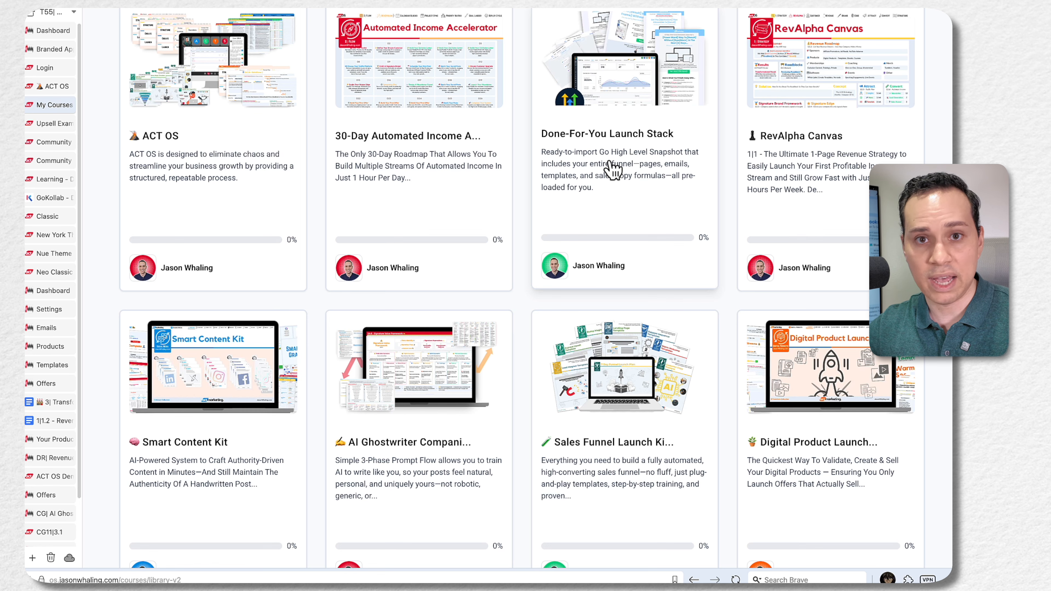
scroll(612, 170, up, 3)
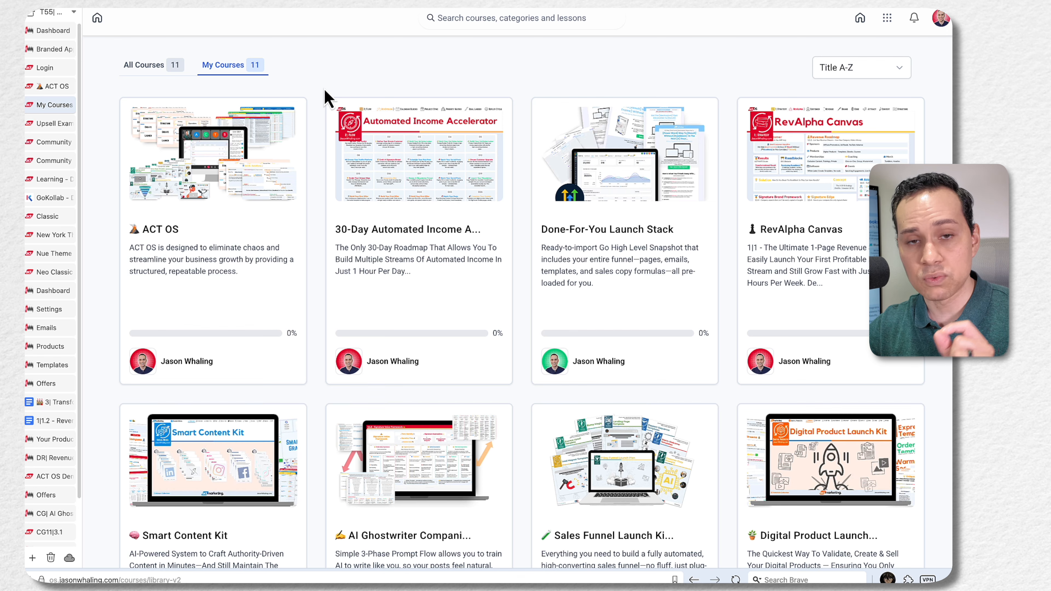
Step: Open the upsell example library in admin preview and examine the RevAlpha Canvas course offered for 49.95
click(60, 123)
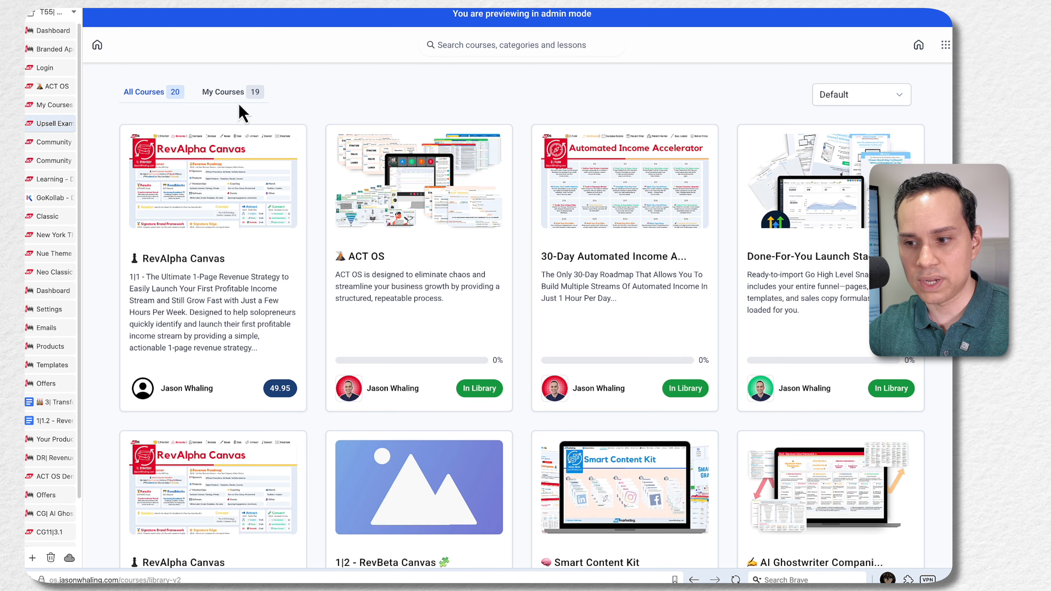
scroll(319, 166, down, 2)
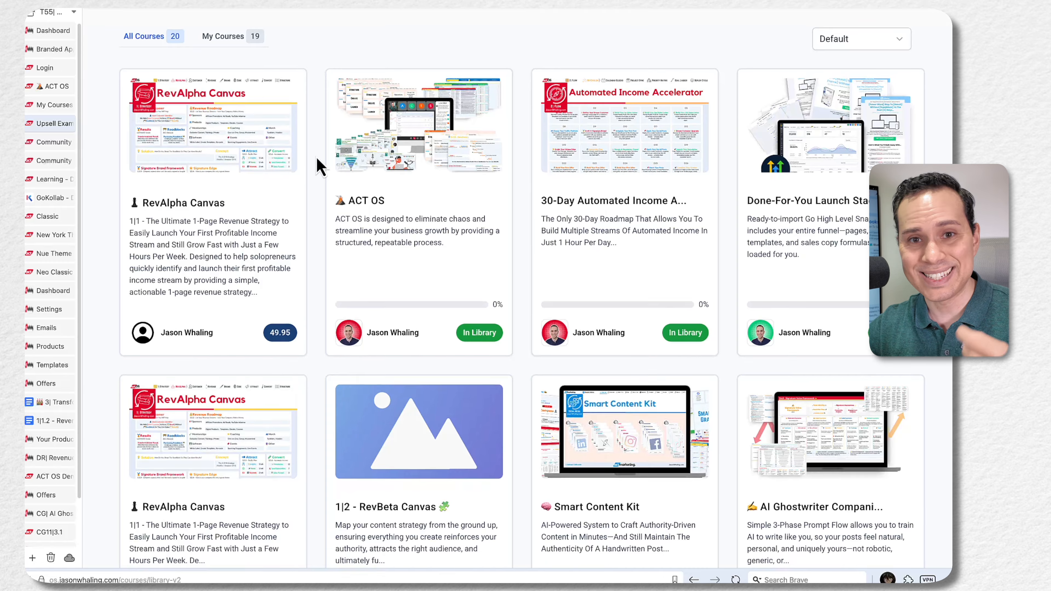
scroll(319, 165, down, 1)
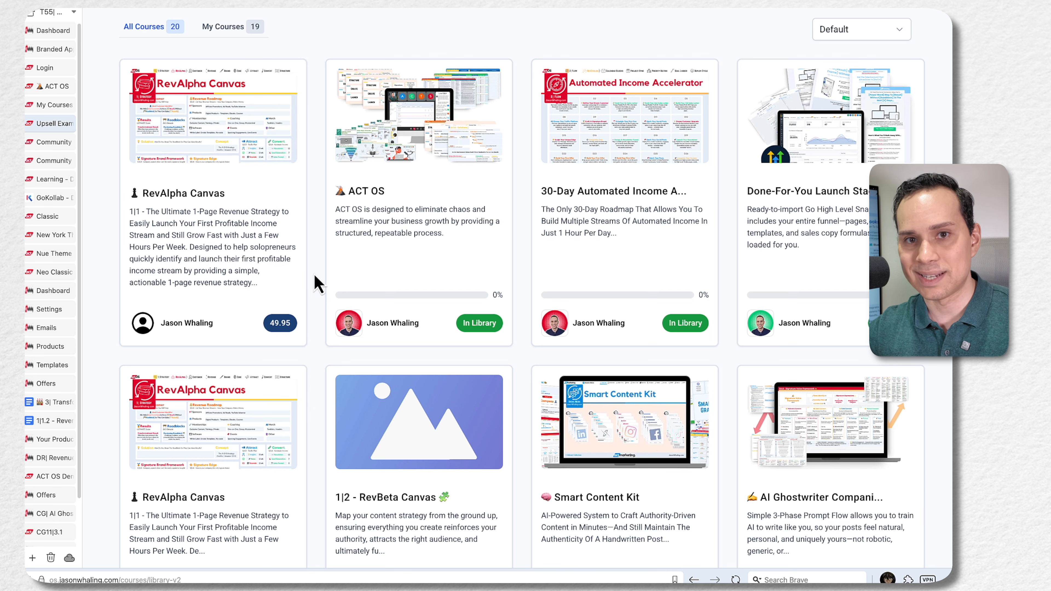
scroll(317, 283, down, 1)
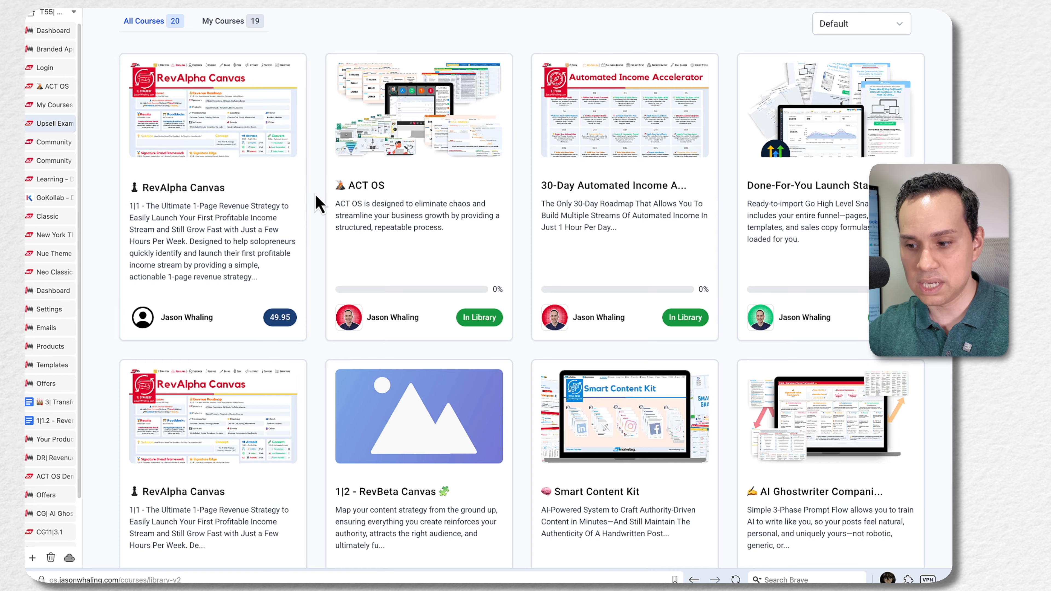
Step: Browse the entire upsell example catalogue, comparing the course cards from RevAlpha Canvas to the Template product
scroll(316, 201, down, 10)
scroll(318, 203, down, 3)
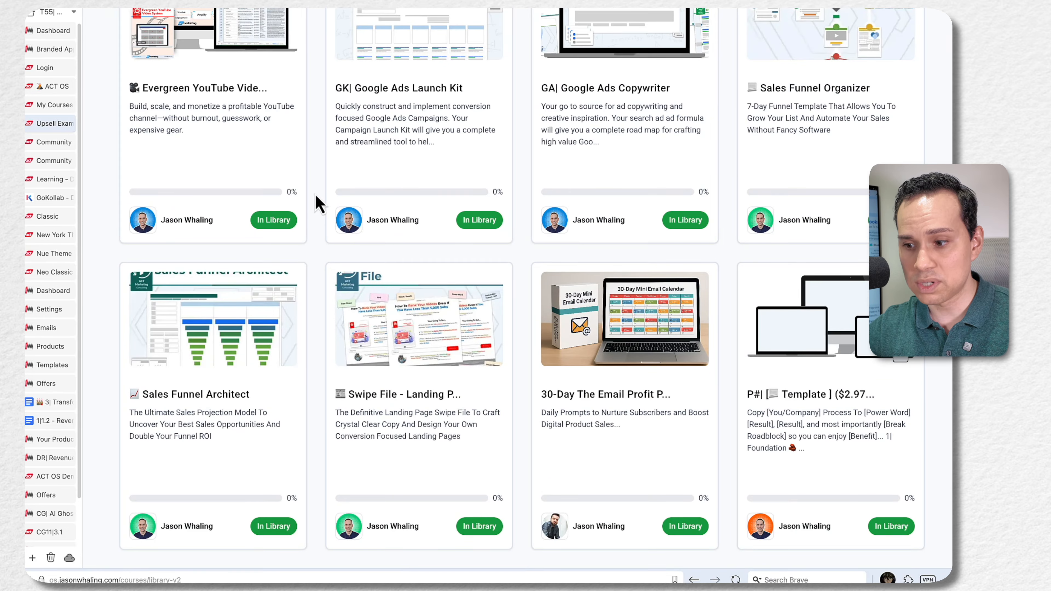
scroll(316, 203, up, 15)
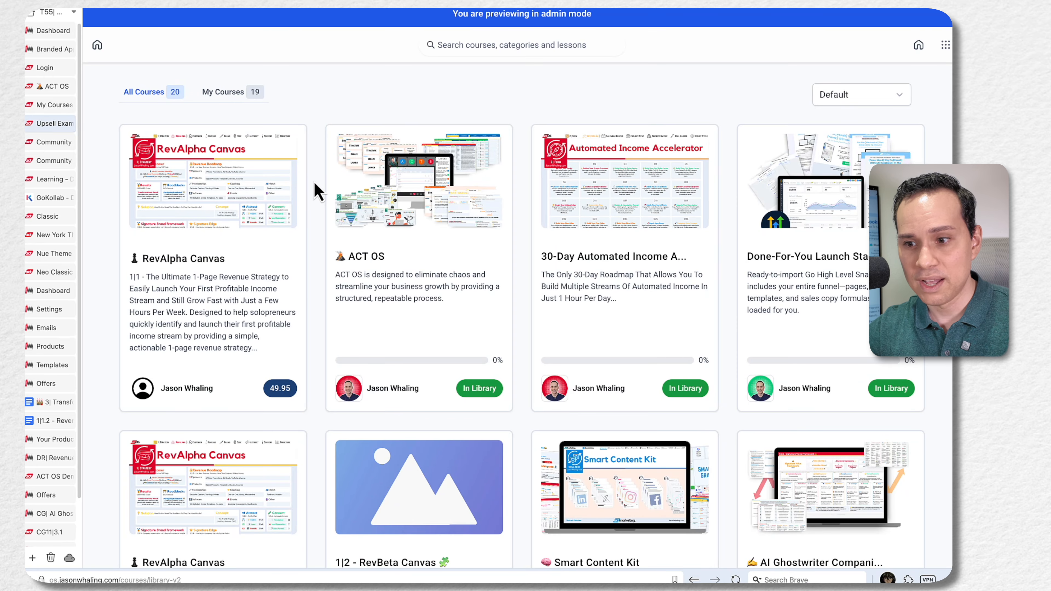
scroll(317, 199, down, 9)
scroll(321, 192, down, 15)
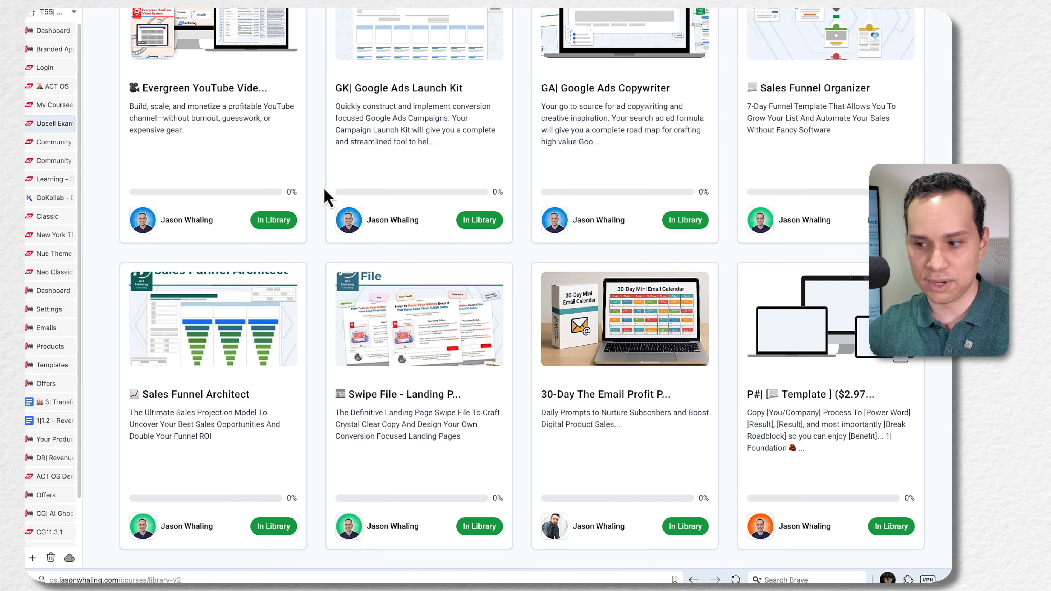
scroll(325, 191, up, 15)
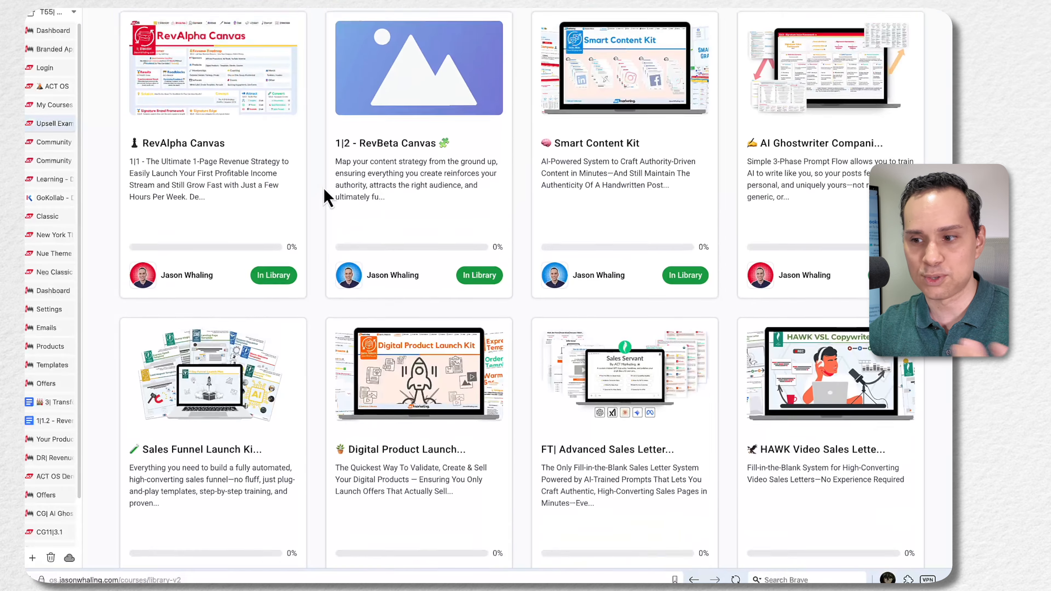
scroll(319, 186, up, 6)
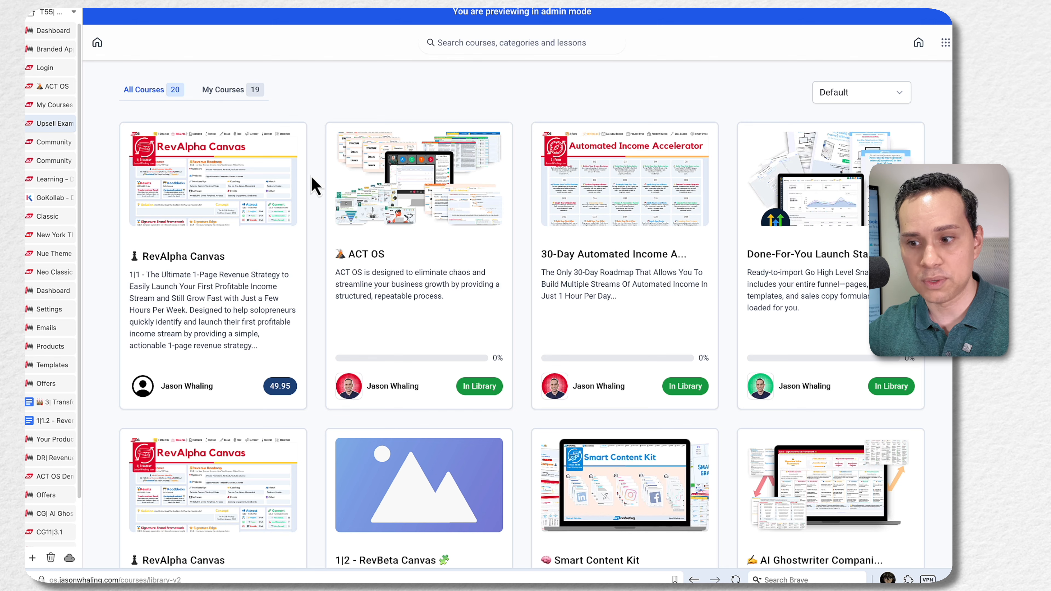
scroll(313, 187, down, 1)
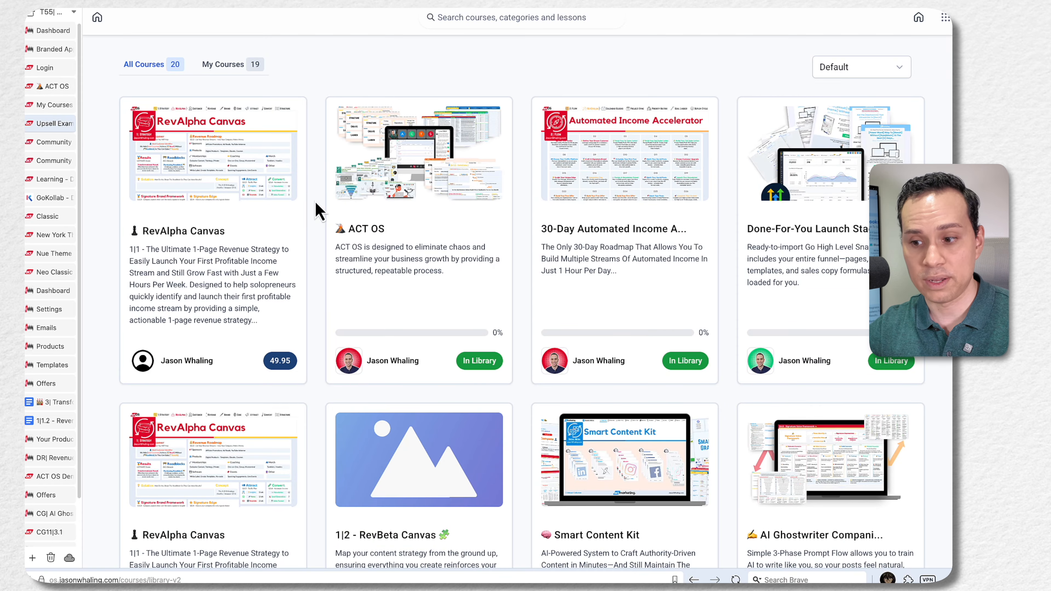
scroll(316, 210, down, 15)
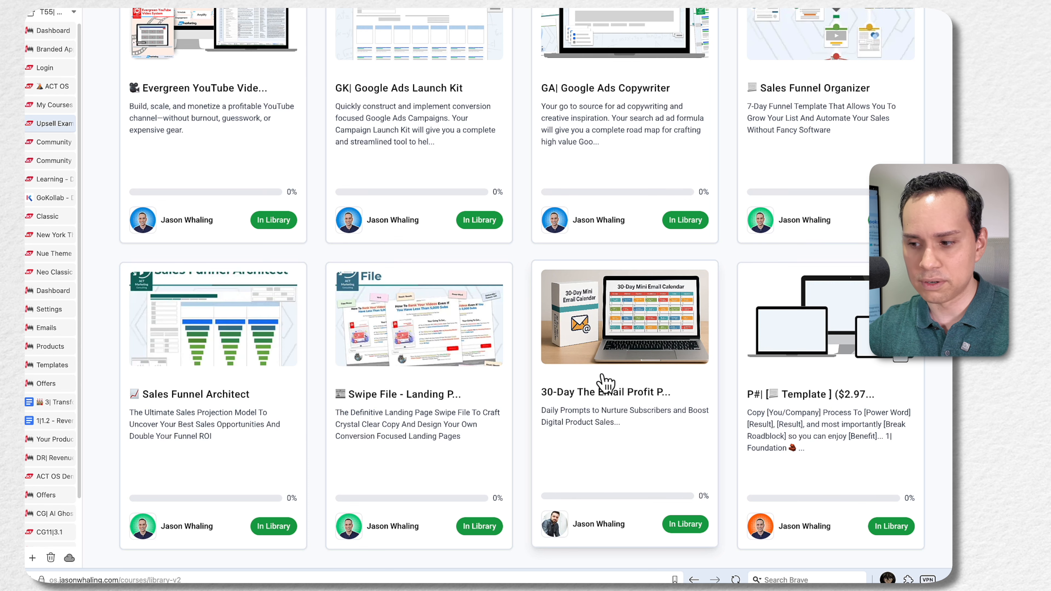
scroll(600, 355, up, 5)
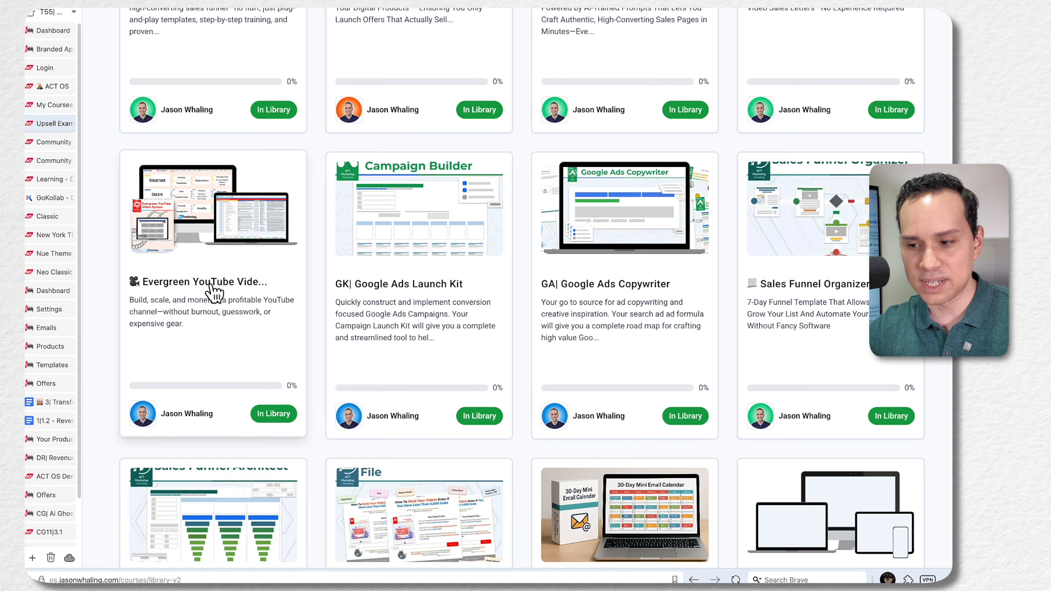
scroll(213, 292, up, 7)
scroll(214, 292, up, 3)
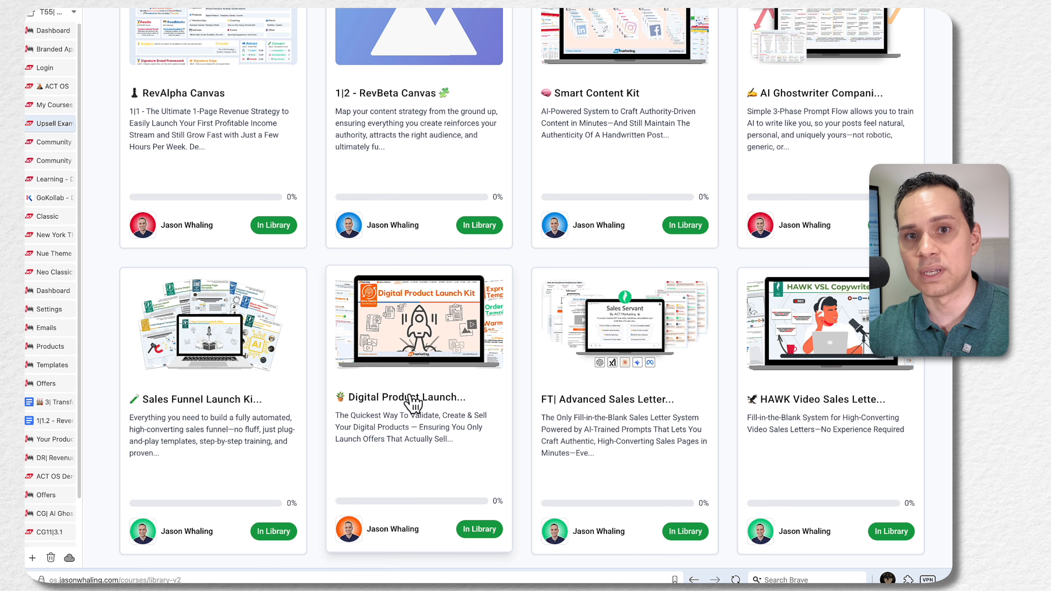
scroll(412, 404, up, 10)
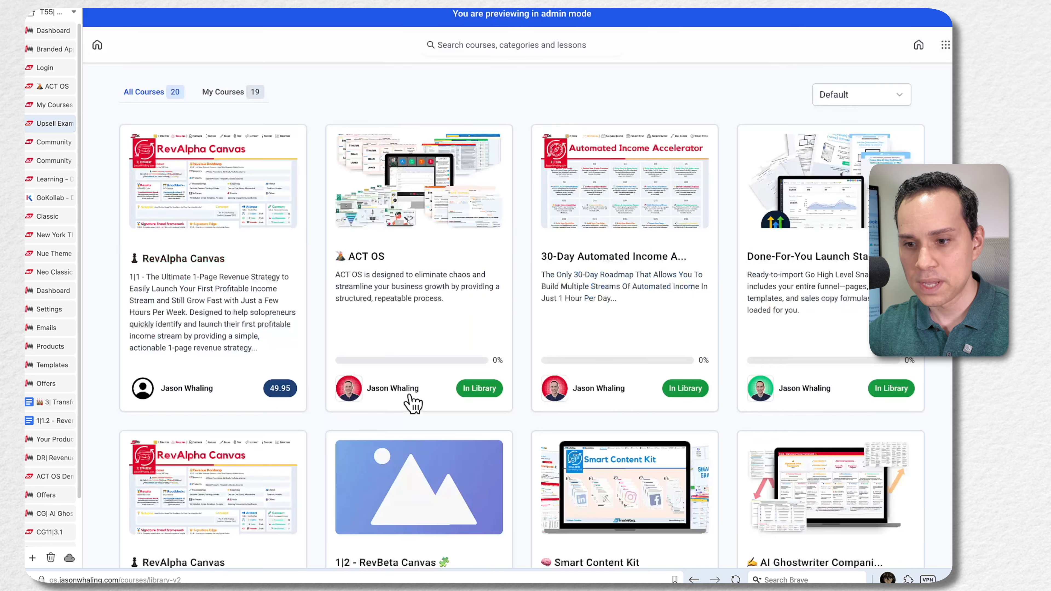
Step: Glance at the community page, and review the My Courses library once more from start to end
click(56, 146)
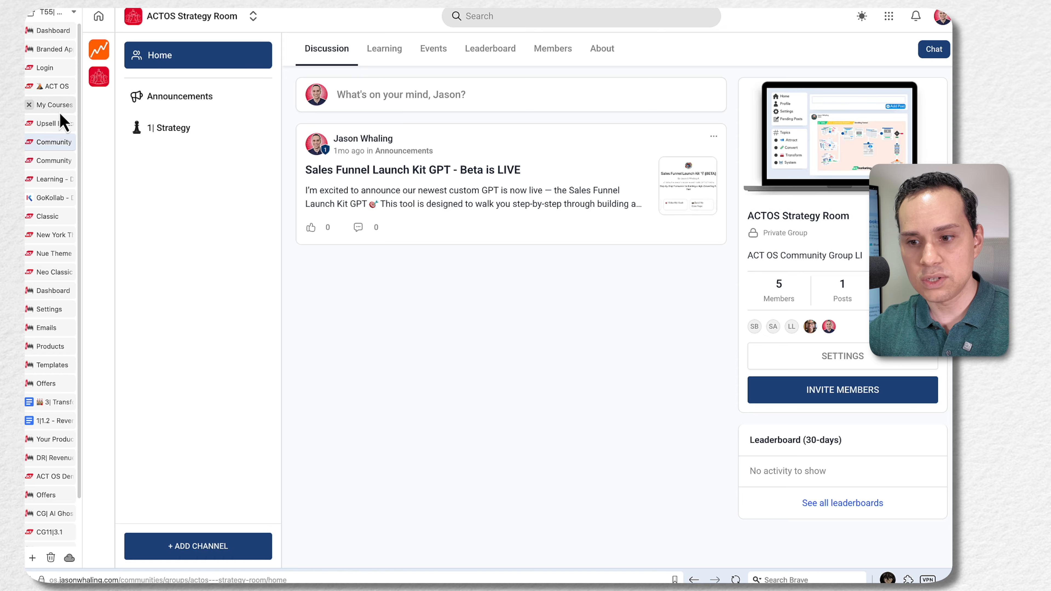
click(54, 105)
scroll(324, 274, down, 10)
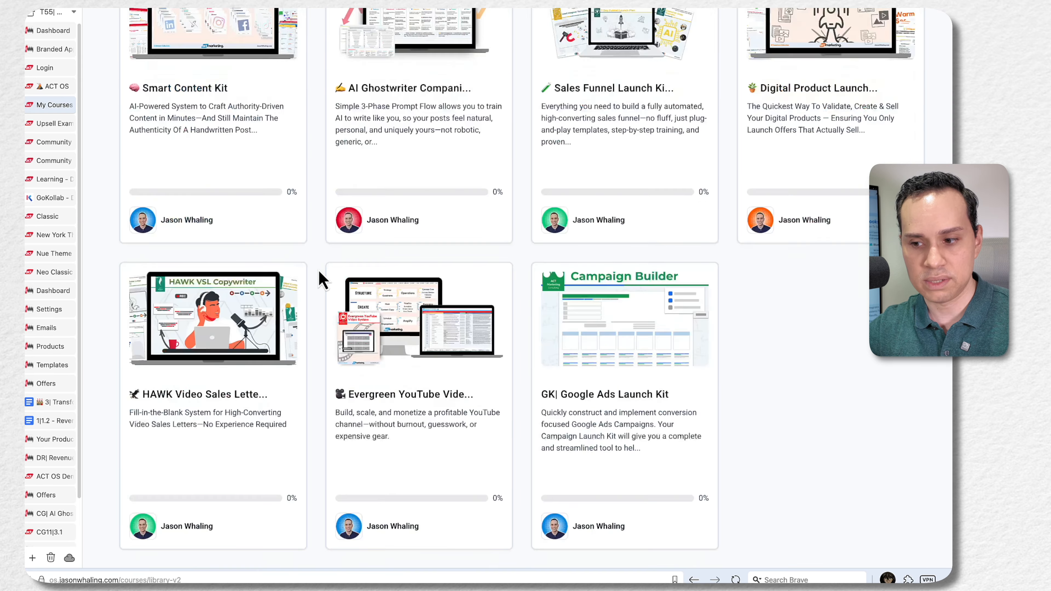
scroll(322, 280, up, 10)
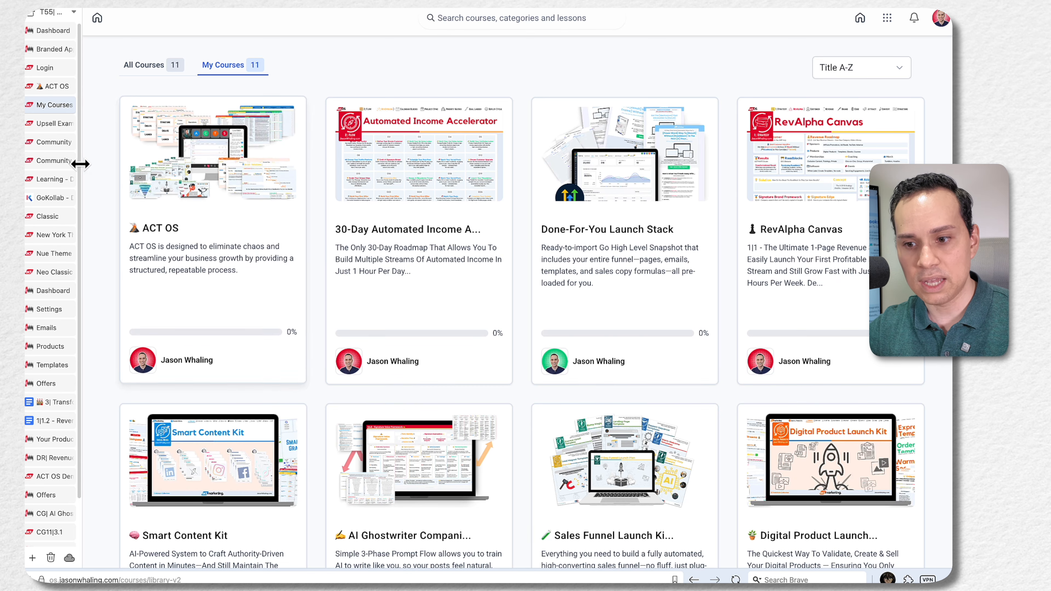
Step: Examine the ACTOS Strategy Room community's discussion feed and its Learning area with the group's courses
click(54, 143)
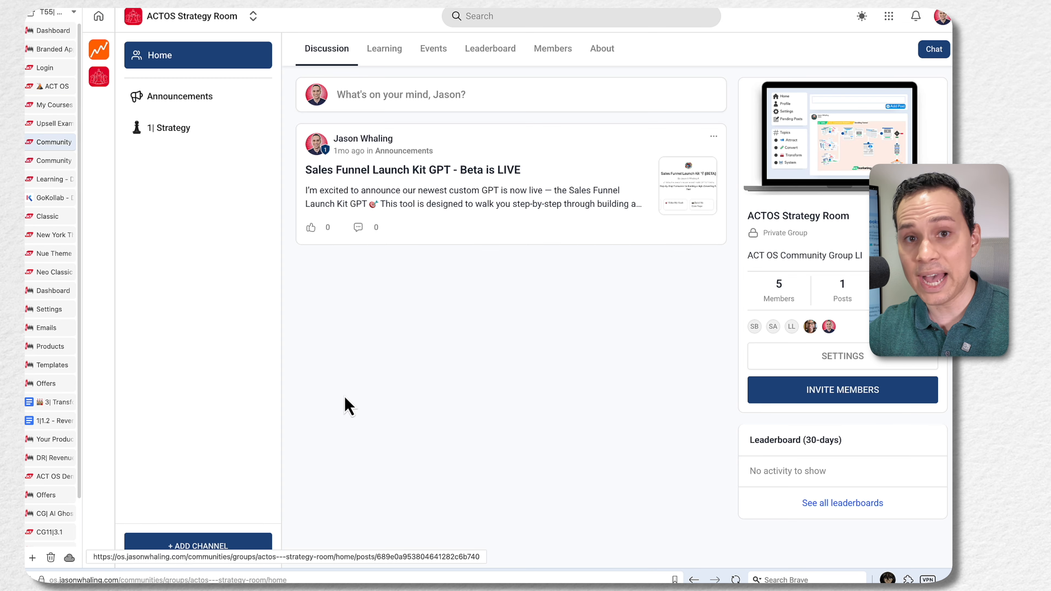
click(61, 162)
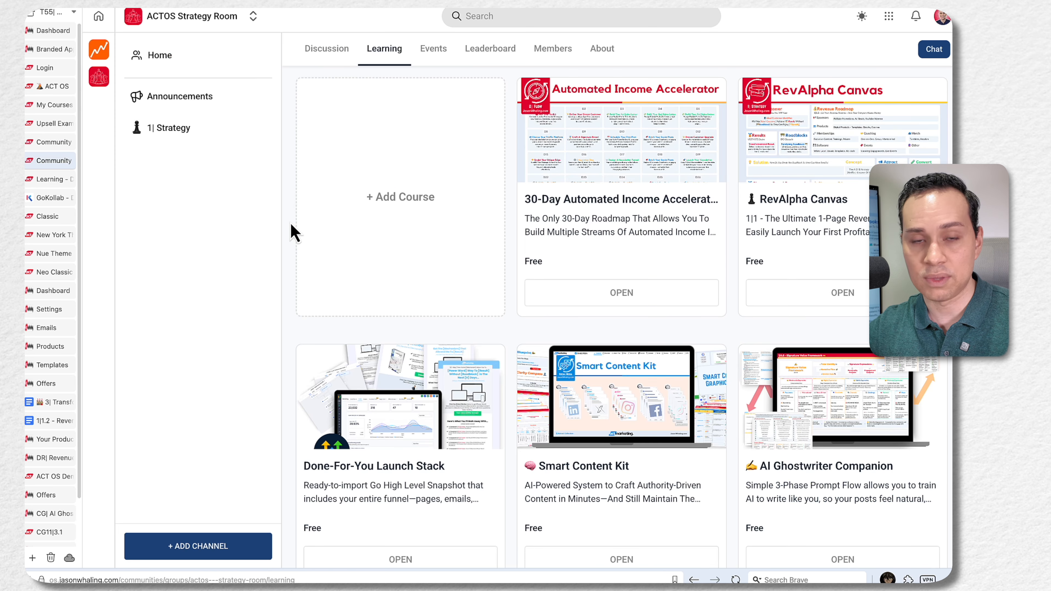
click(58, 143)
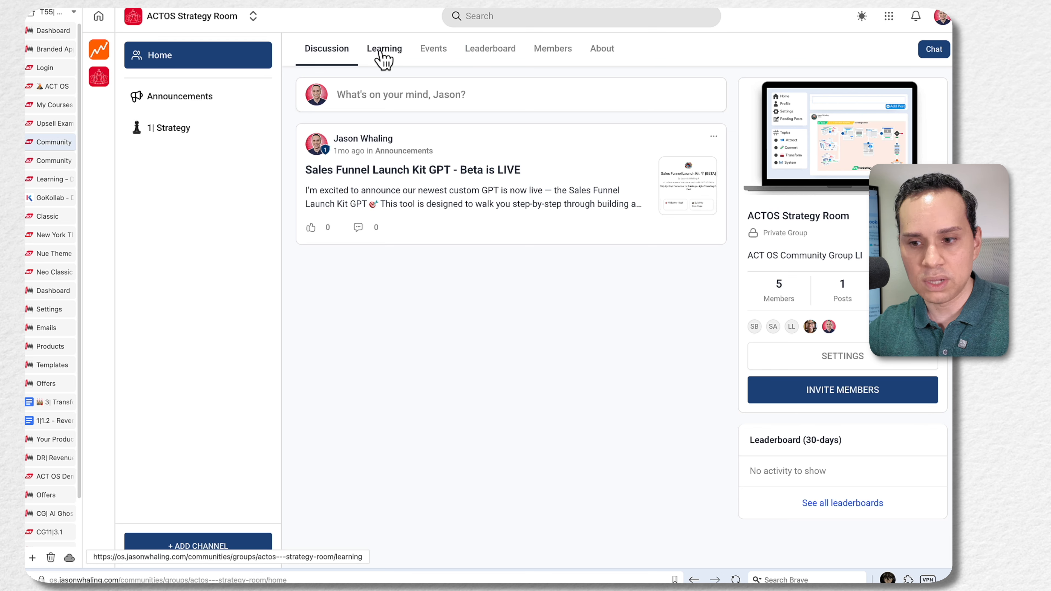
Step: Start adding a course in the ACTOS Strategy Room's Learning area and look through the courses available for selection
click(58, 161)
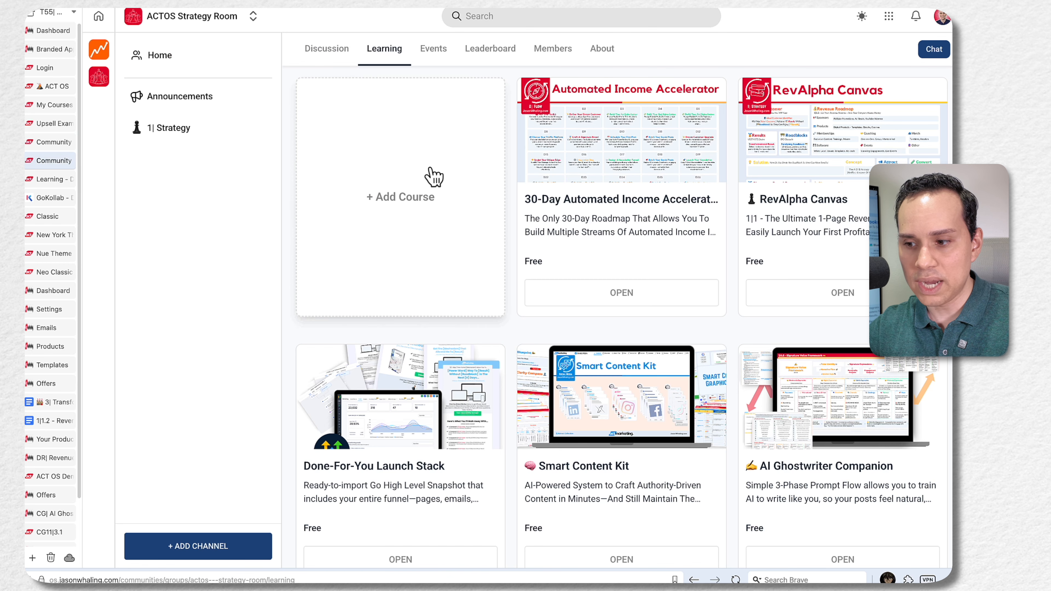
click(405, 201)
click(455, 259)
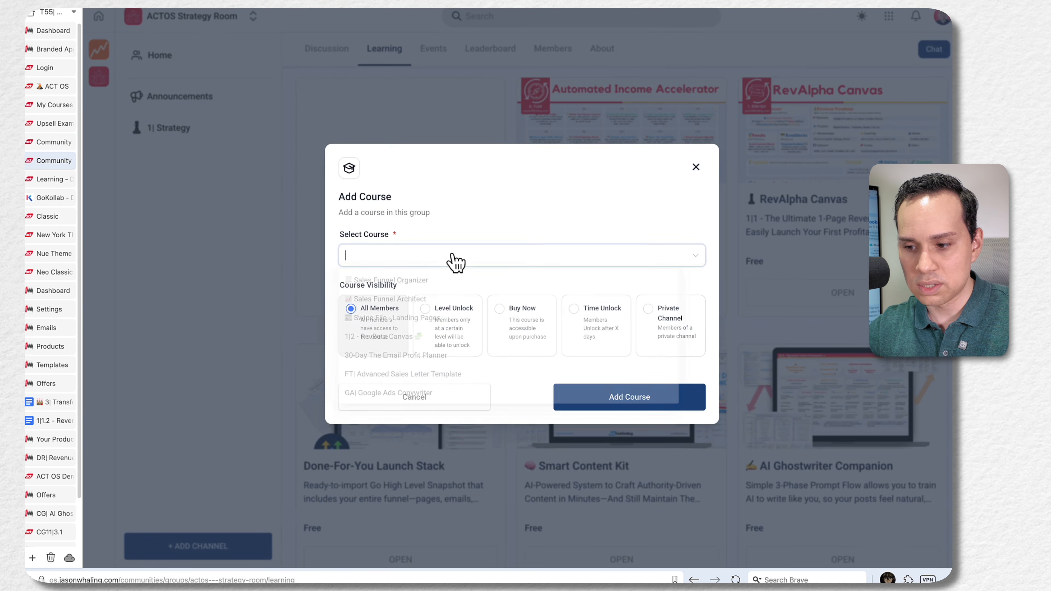
scroll(447, 338, down, 1)
scroll(447, 337, up, 1)
click(480, 207)
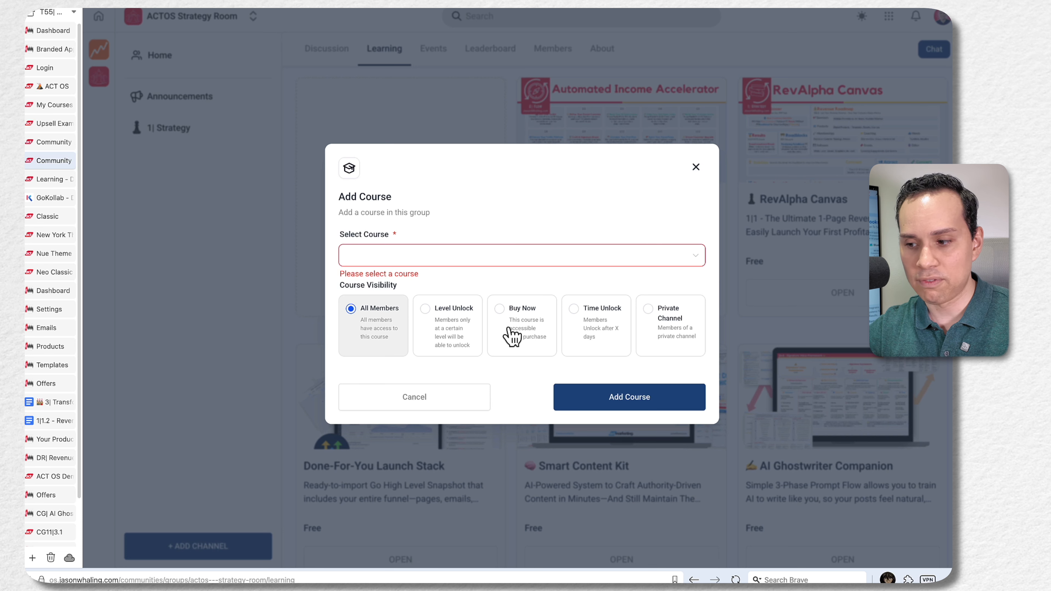
Step: Examine the Buy Now, Time Unlock and Private Channel visibility settings for a new course, and close the form without adding one
click(496, 330)
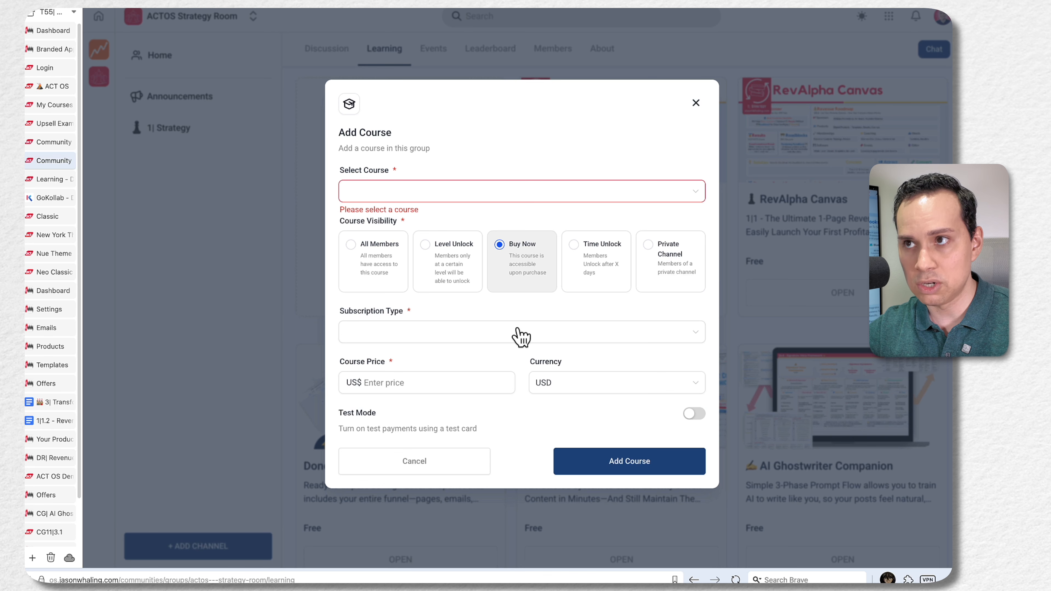
click(601, 268)
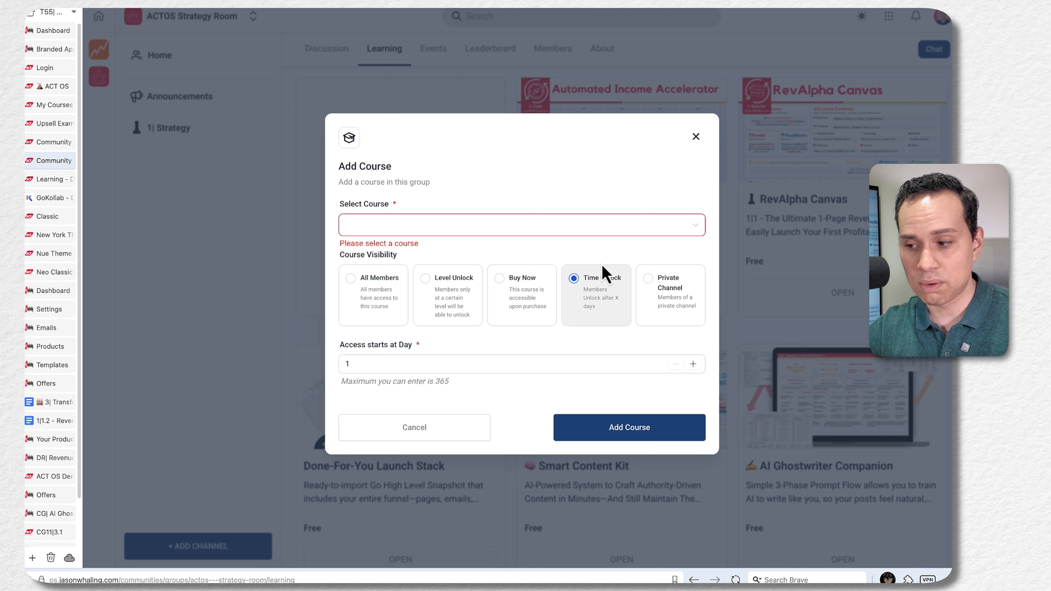
click(678, 316)
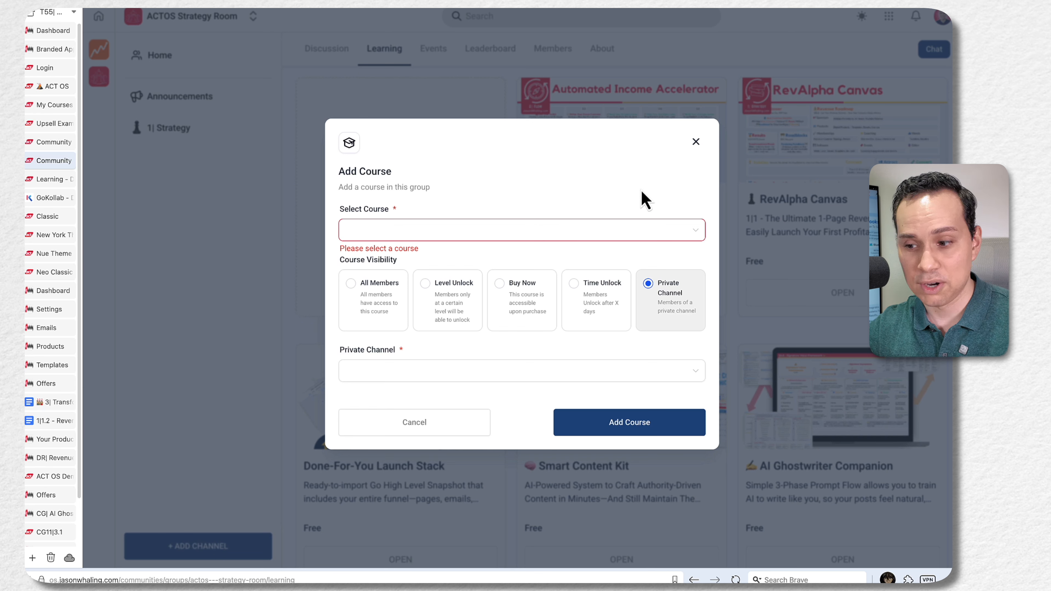
click(696, 143)
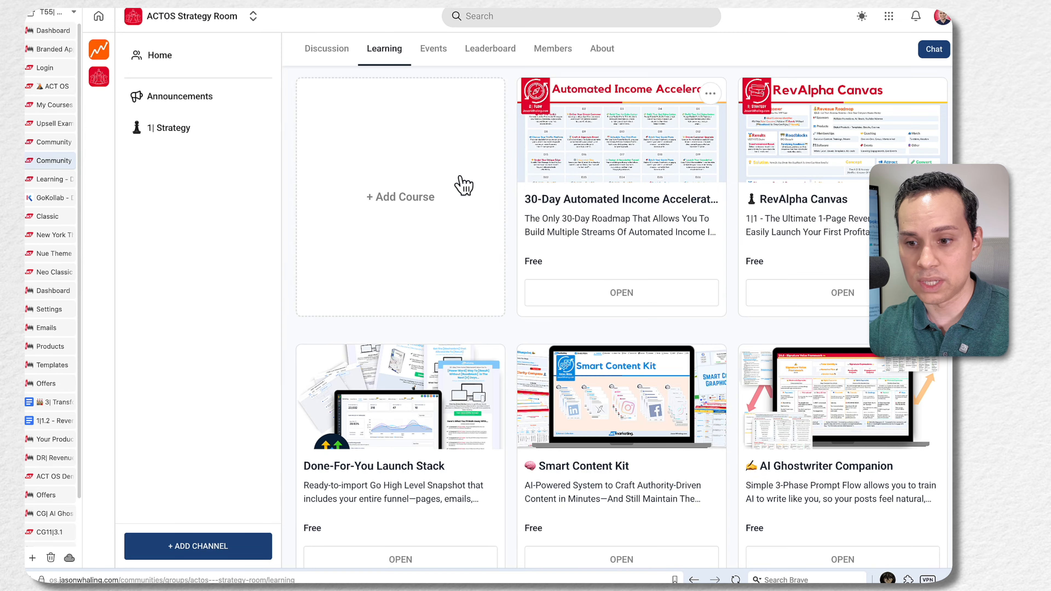
Step: Review all courses in the 30-Day Automated Income group's Learning area, comparing the access type shown on each card
click(66, 182)
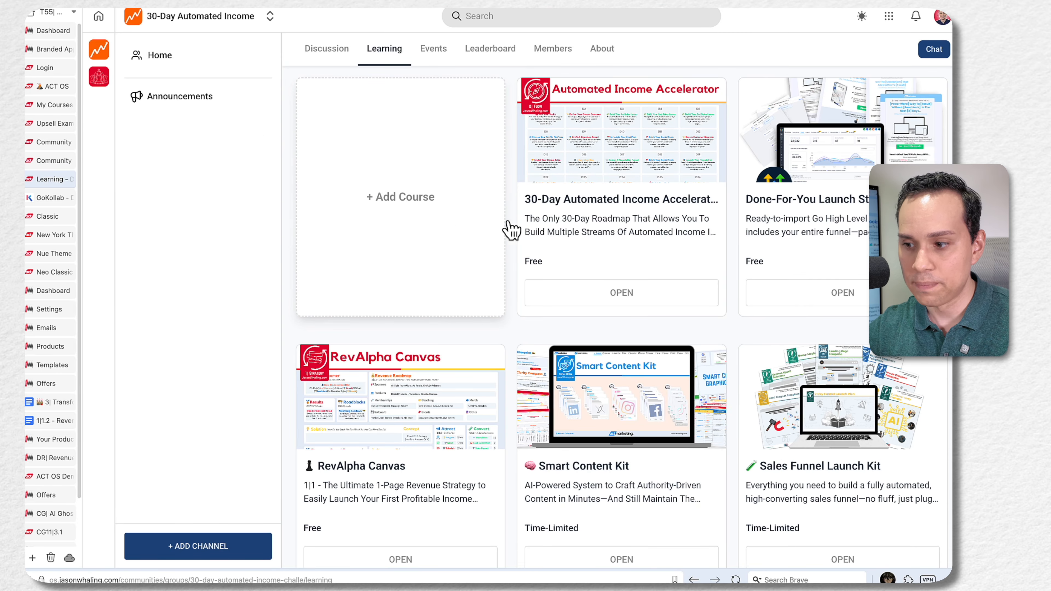
scroll(582, 247, down, 5)
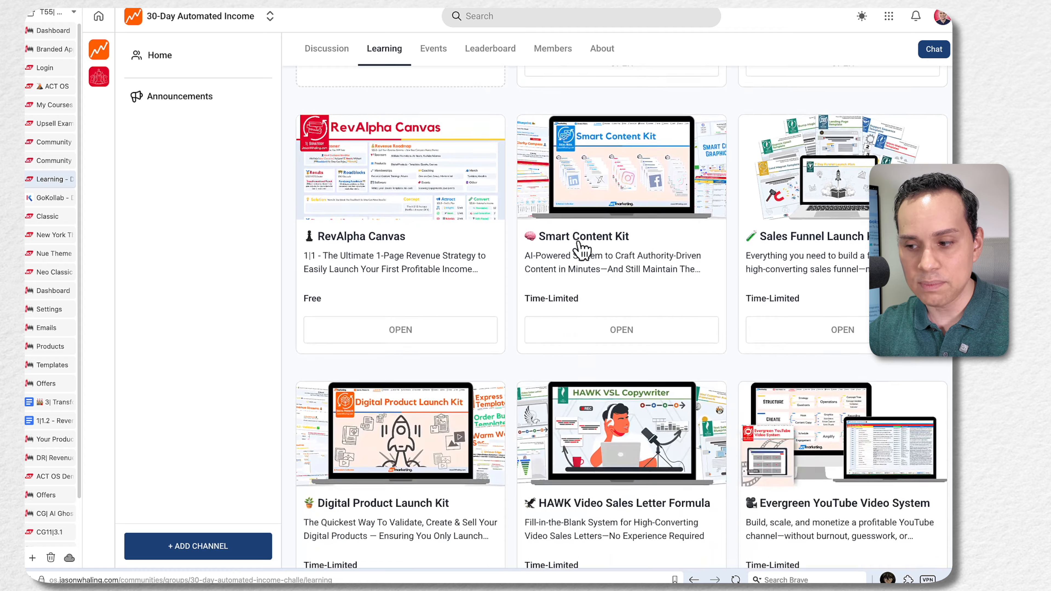
scroll(579, 248, down, 2)
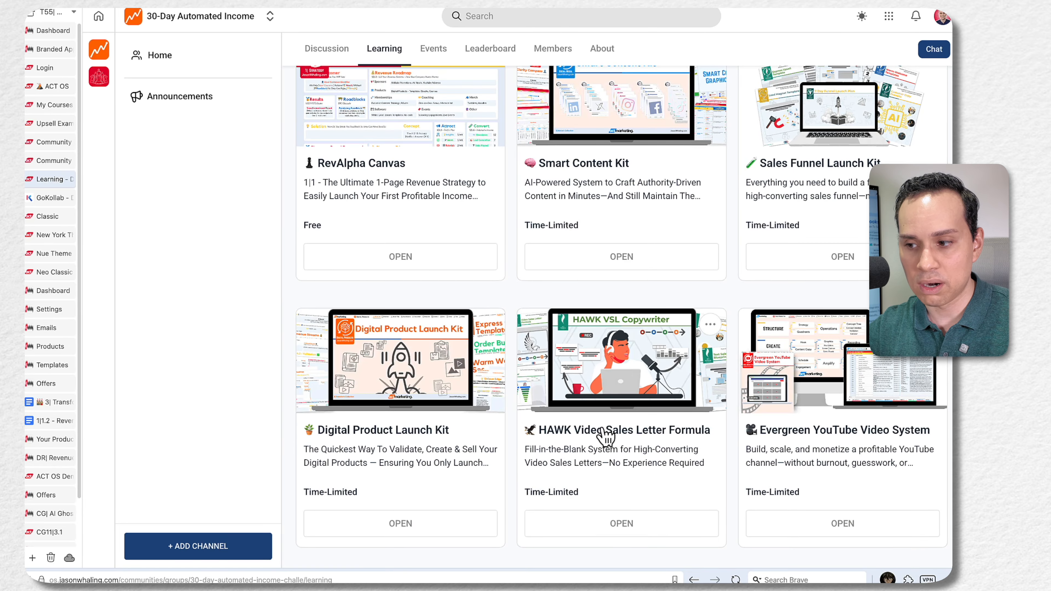
scroll(605, 435, up, 6)
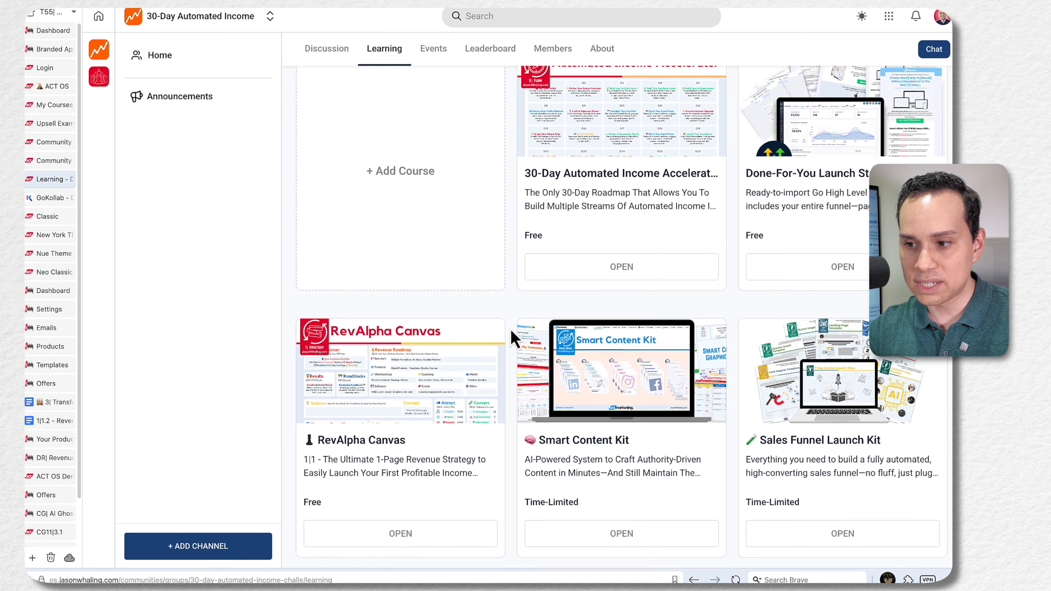
scroll(513, 338, down, 1)
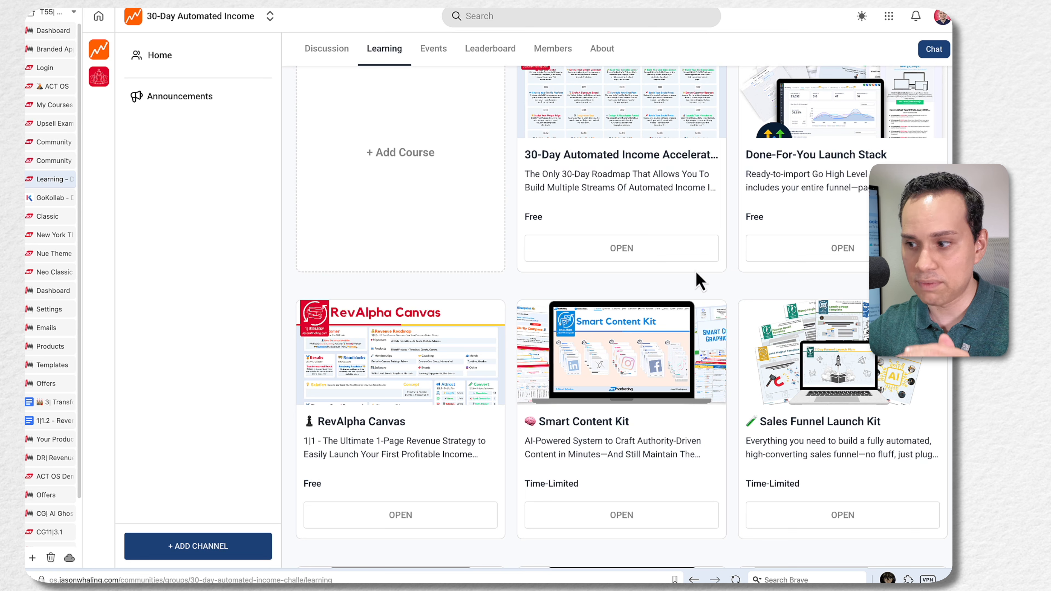
scroll(795, 177, up, 1)
scroll(801, 178, up, 2)
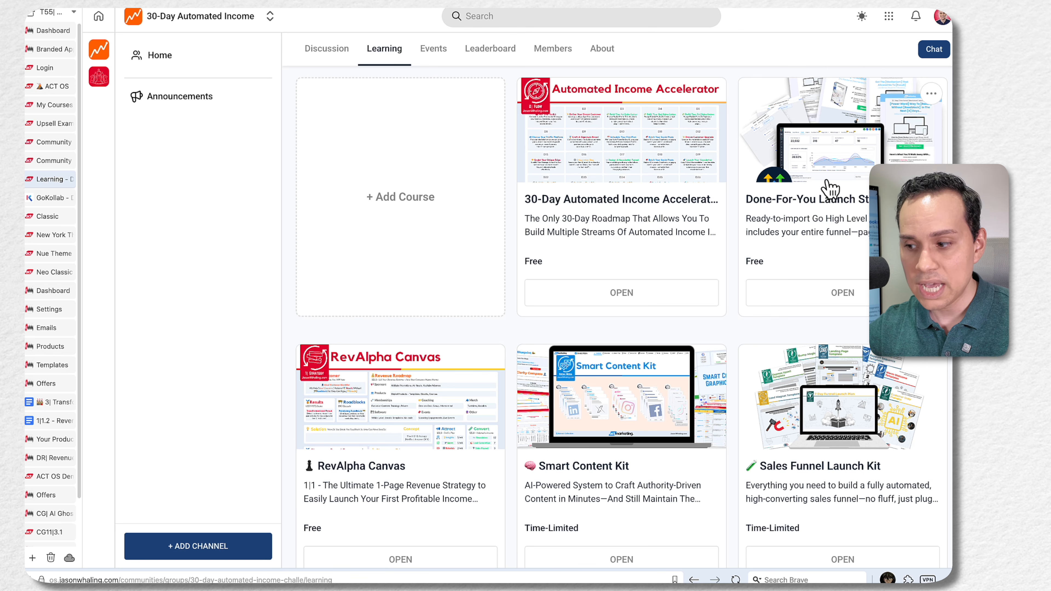
scroll(830, 188, down, 6)
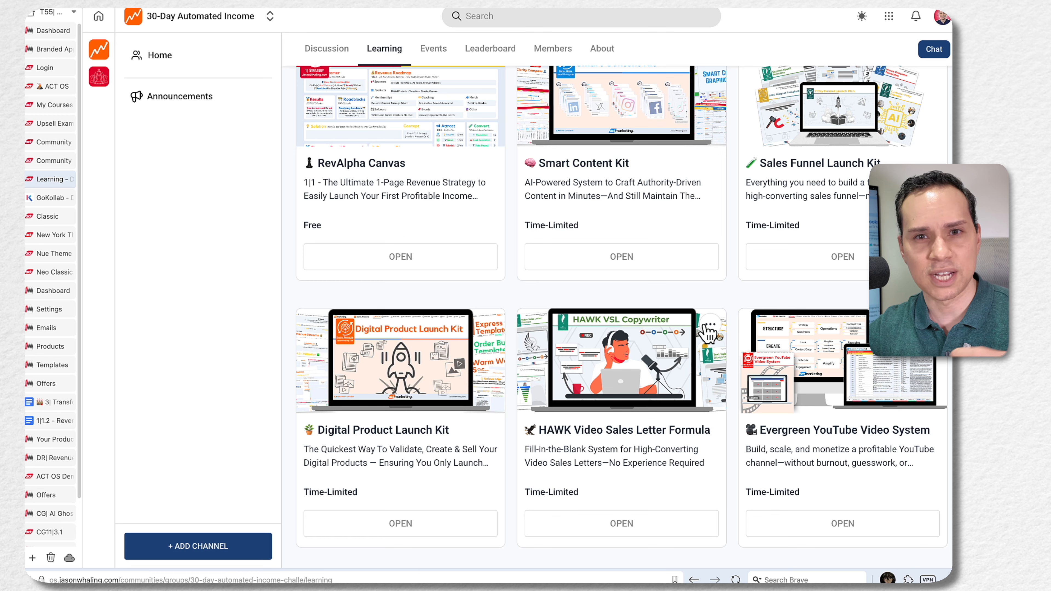
scroll(709, 332, up, 5)
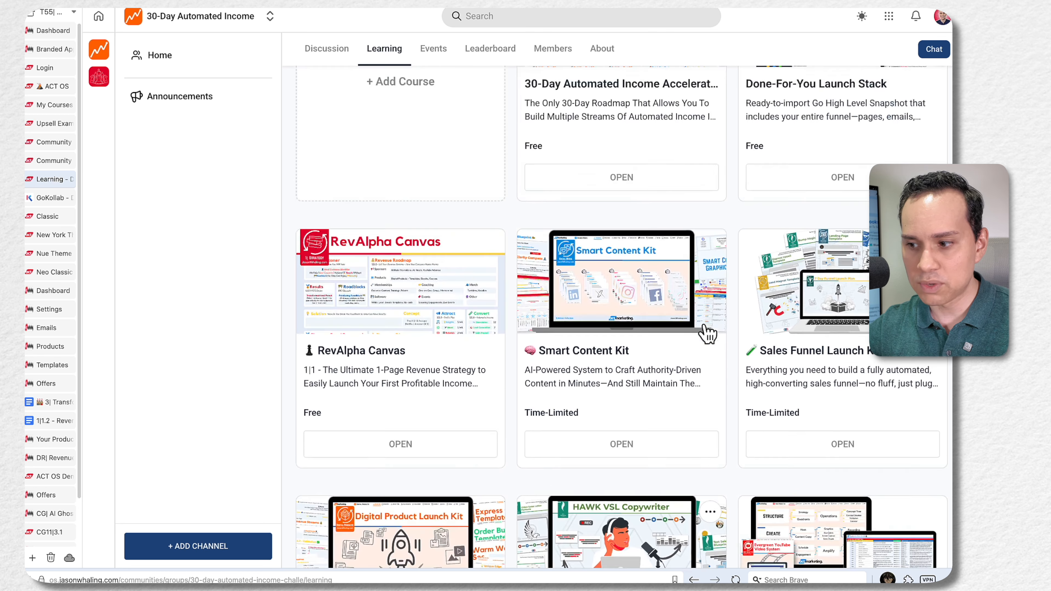
Step: Check the time-unlock access day in the Smart Content Kit course settings and close them without changes
scroll(704, 354, down, 2)
click(710, 226)
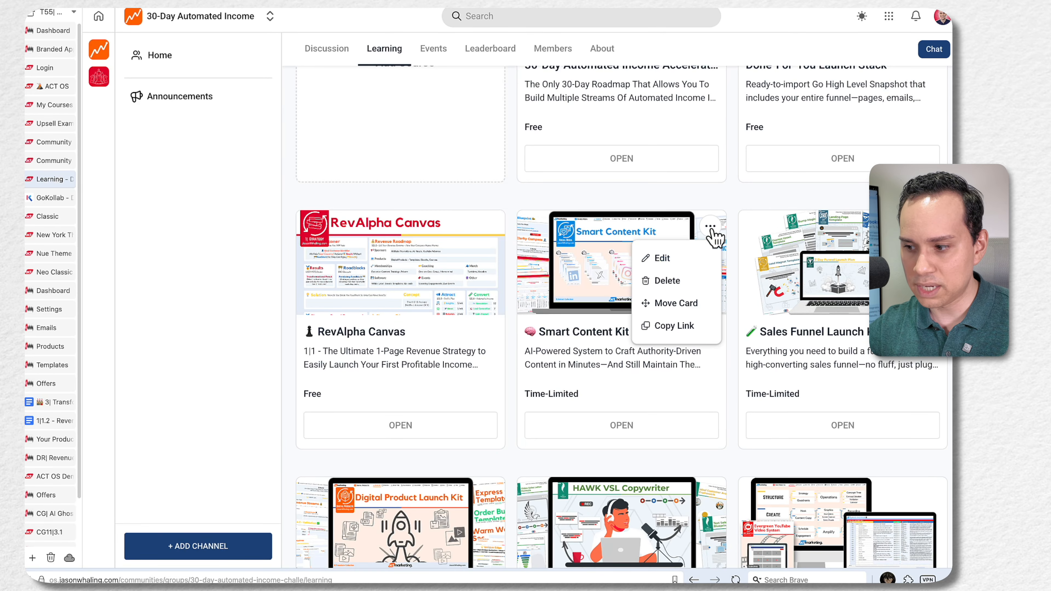
click(663, 258)
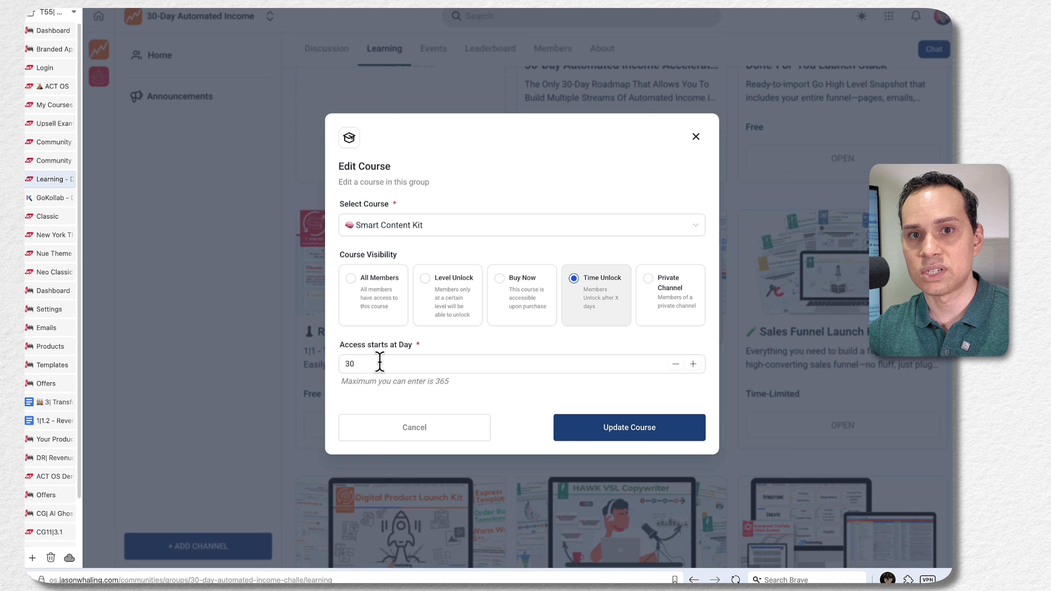
click(697, 138)
Step: Check the time-unlock access day in the HAWK Video Sales Letter Formula course settings and close them without changes
scroll(702, 146, down, 4)
click(710, 324)
click(662, 356)
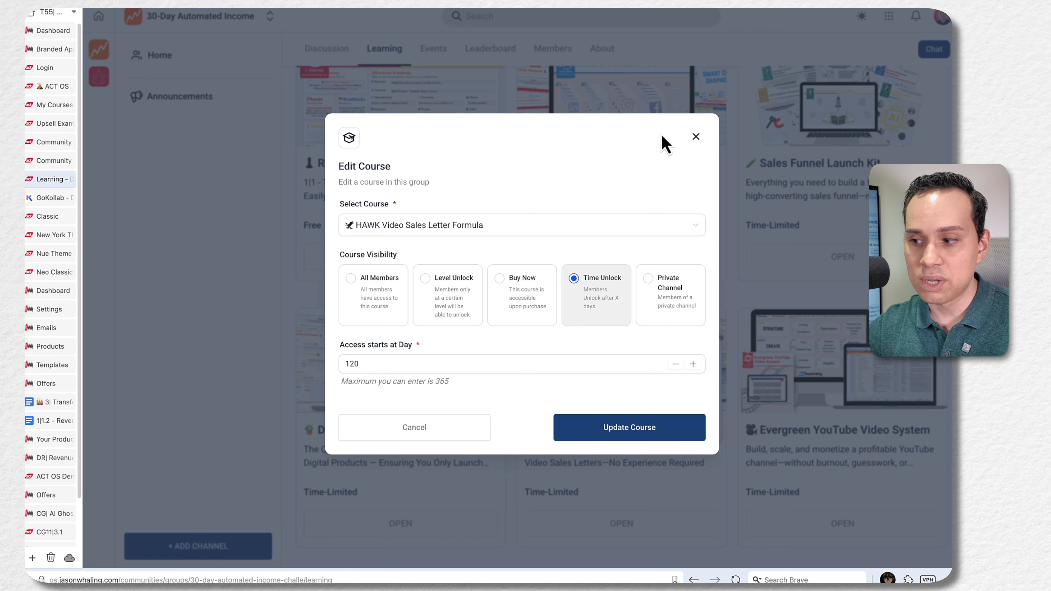
click(696, 137)
scroll(585, 338, up, 7)
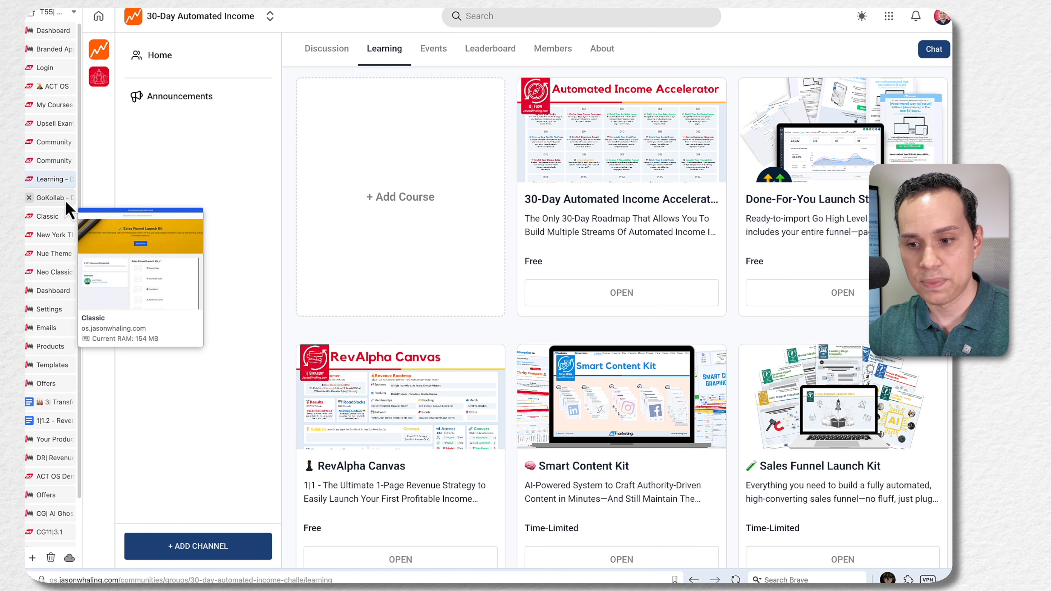
Step: Compare the Sales Funnel Launch Kit course across the Classic, New York, Nue and Neo Classic theme pages
mouse_move(61, 197)
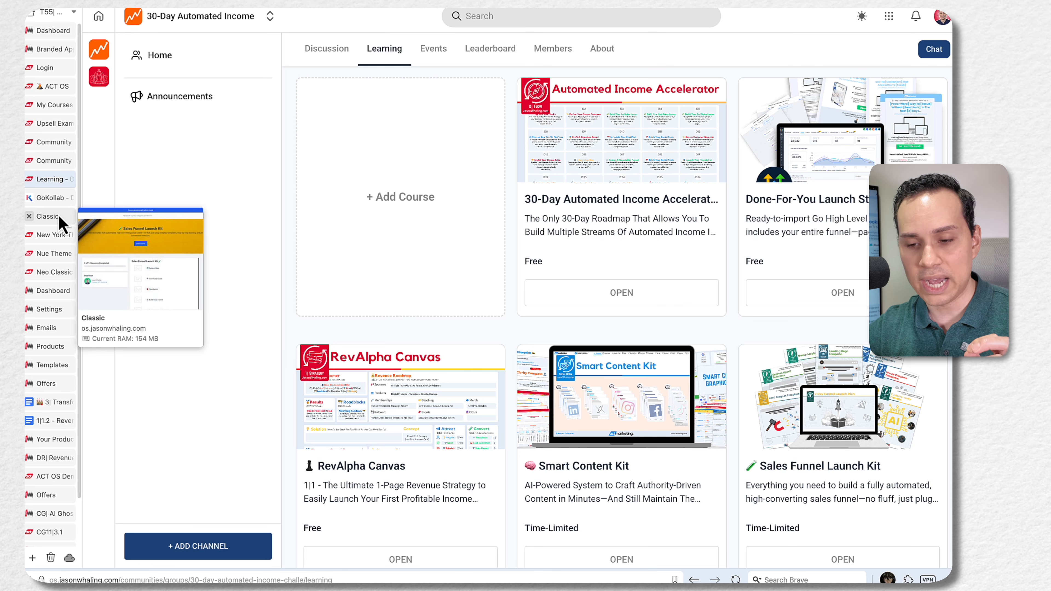
click(58, 215)
click(59, 238)
click(57, 254)
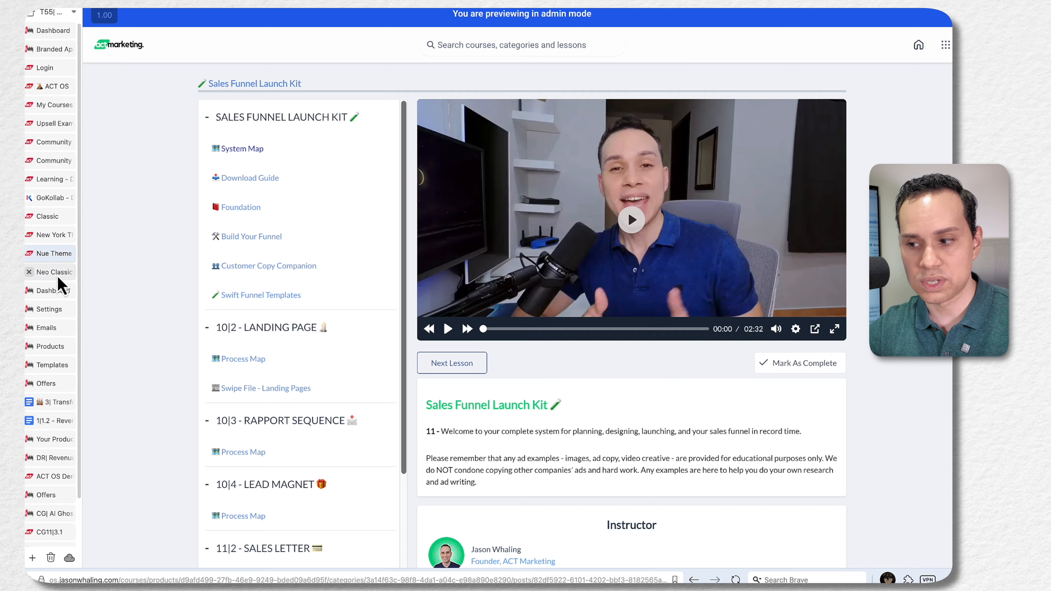
click(57, 275)
Step: Switch to the GoKollab website and browse its homepage to the end, covering communities, courses and creator features
mouse_move(58, 201)
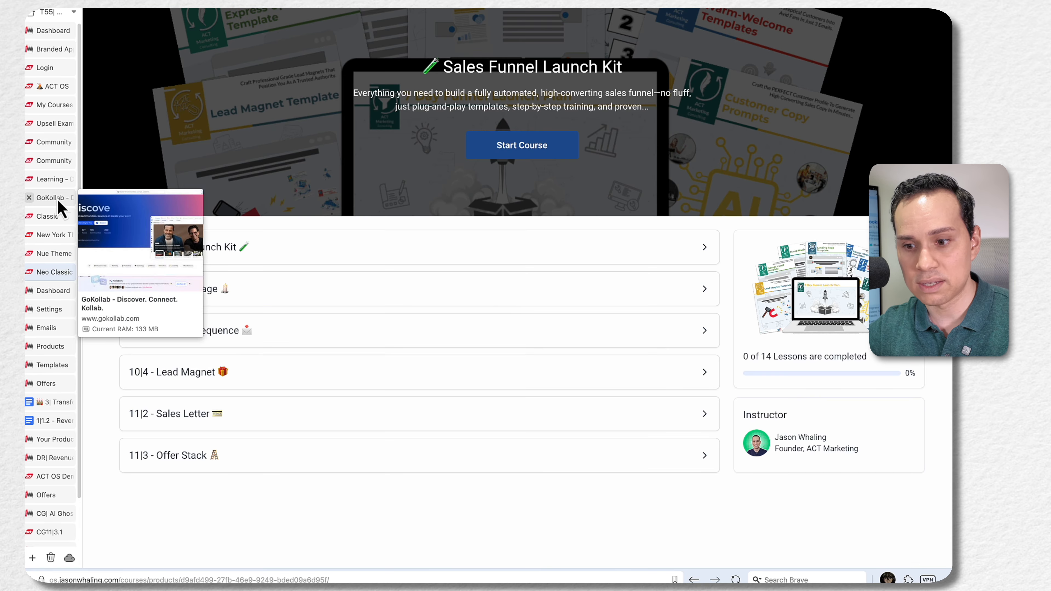
click(57, 198)
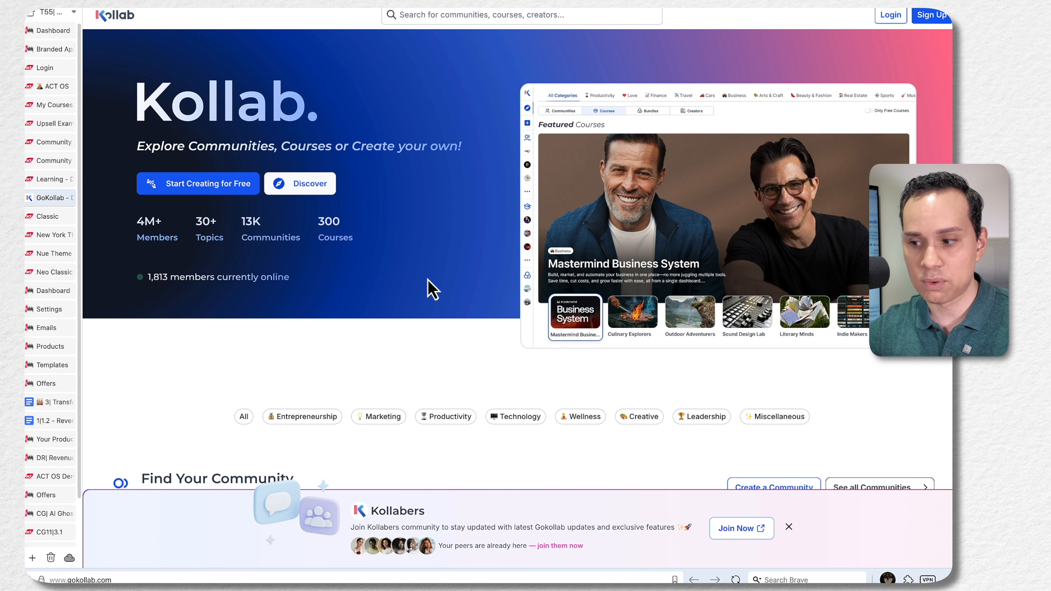
scroll(469, 228, down, 9)
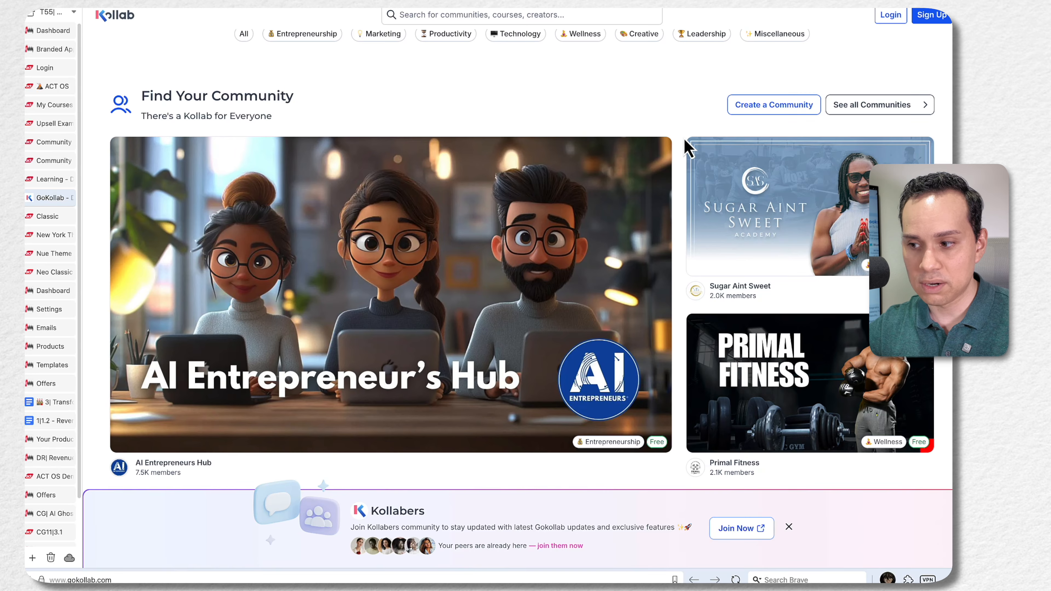
scroll(687, 147, down, 15)
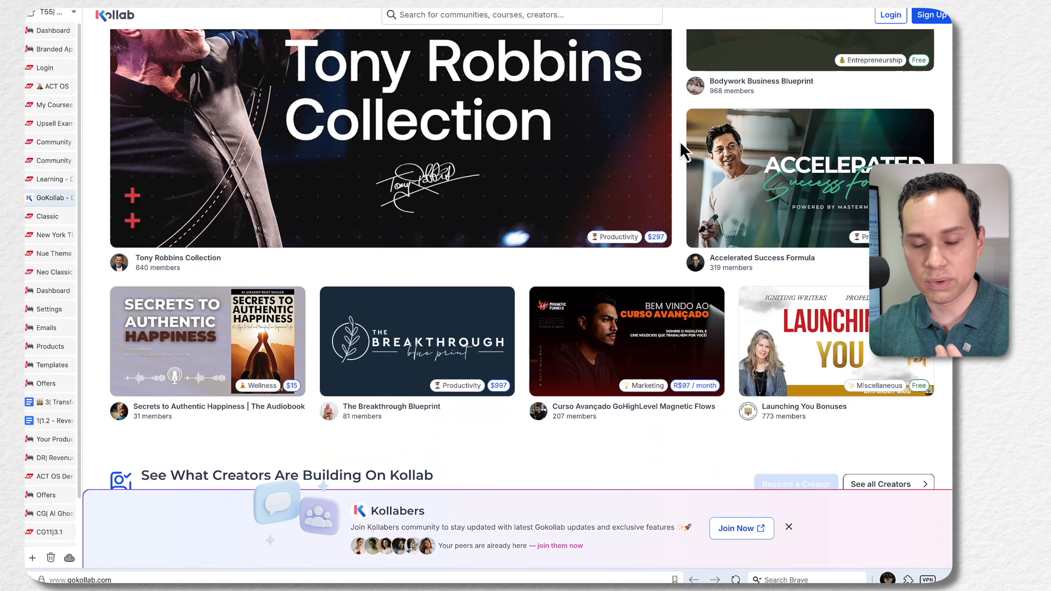
scroll(685, 151, down, 12)
scroll(685, 151, down, 15)
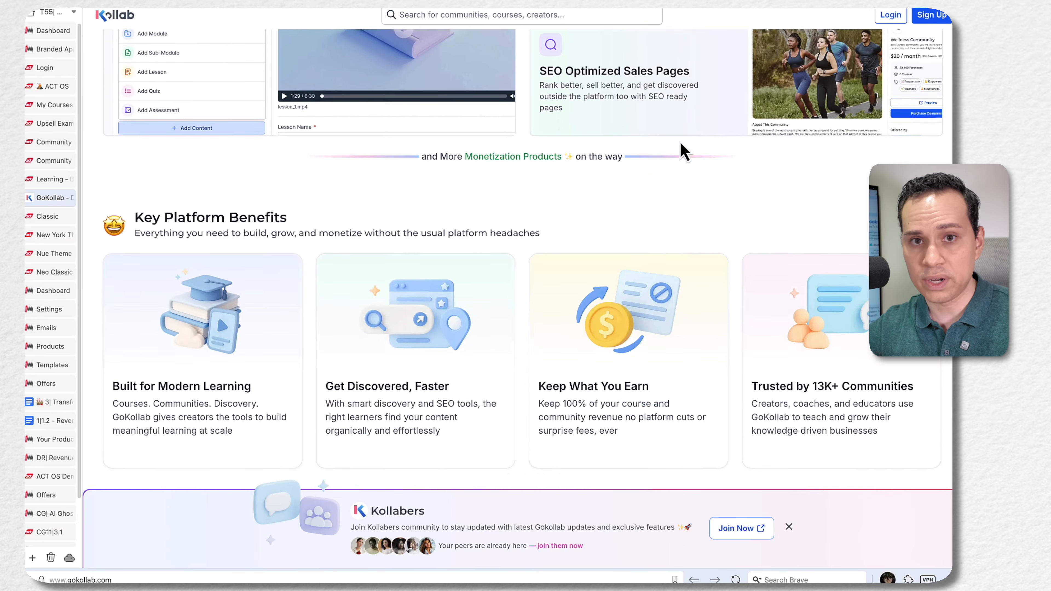
scroll(685, 153, down, 12)
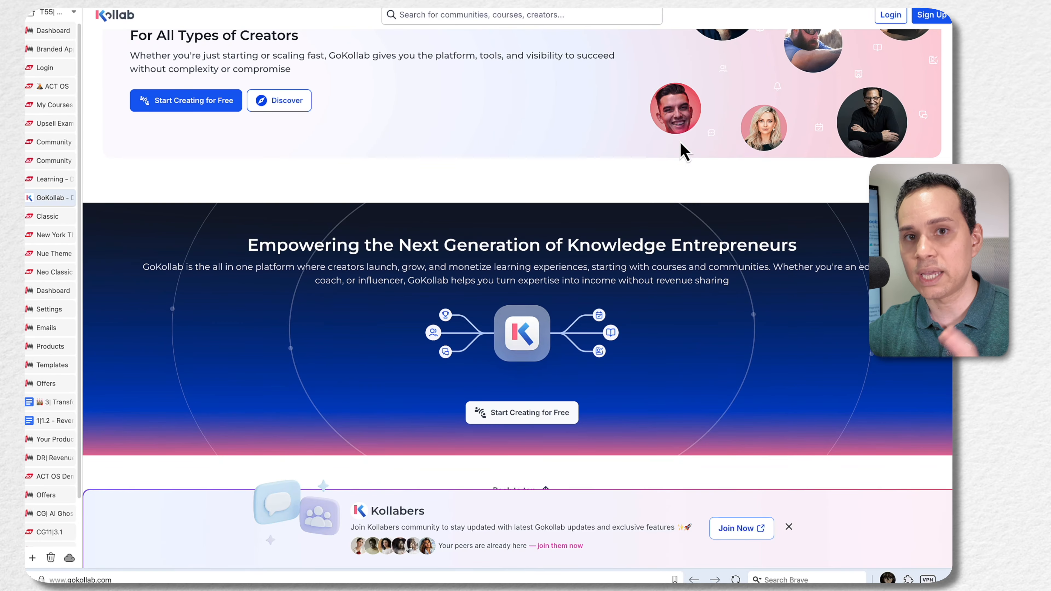
scroll(685, 151, down, 3)
Step: Highlight the Keep What You Earn text under Key Platform Benefits, clear the selection and return to the start of the homepage
scroll(686, 152, up, 8)
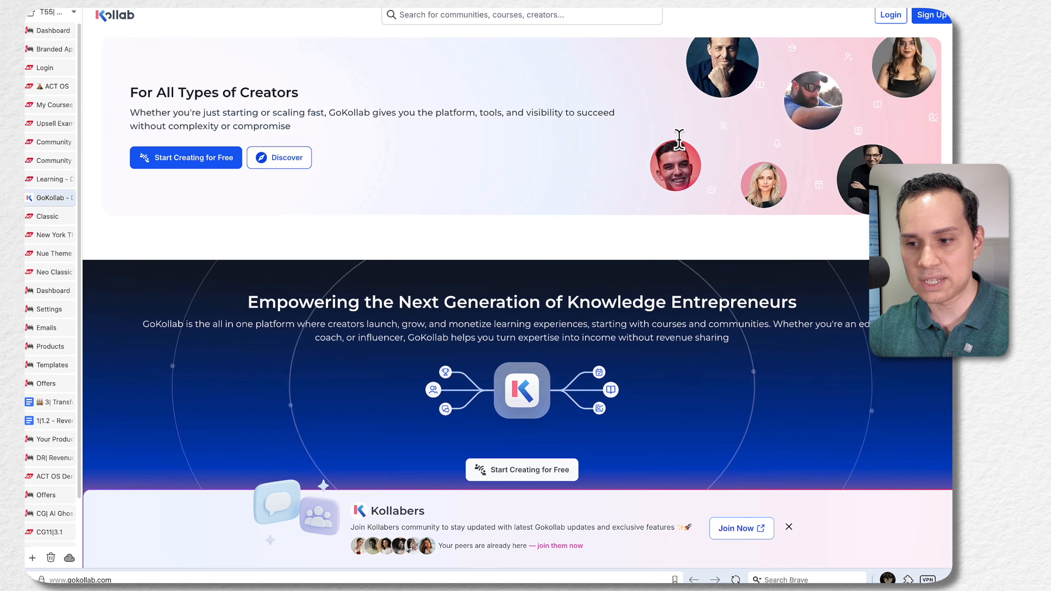
scroll(685, 152, up, 5)
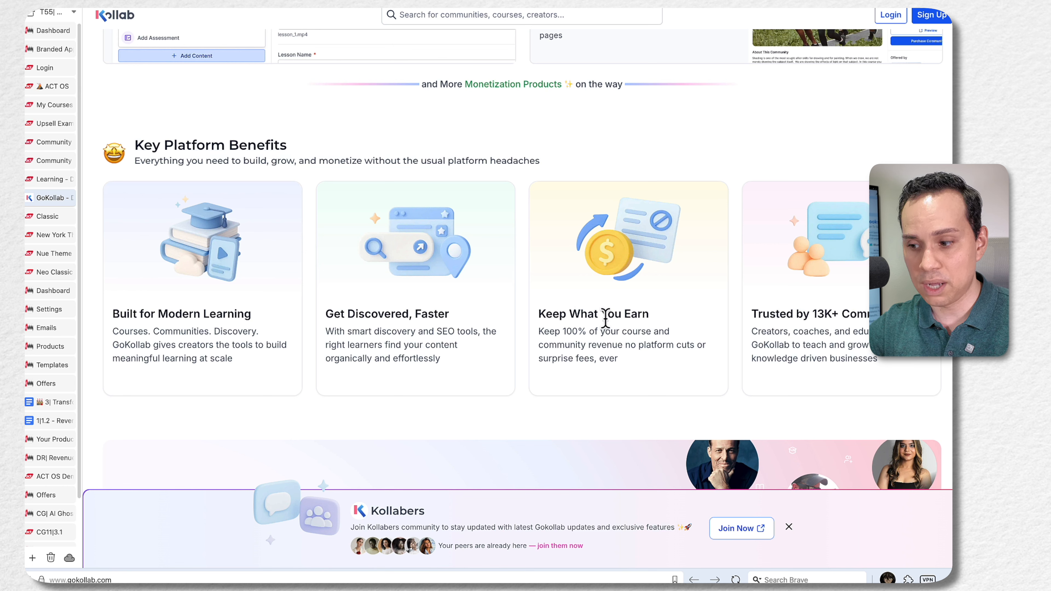
drag(618, 359, 533, 325)
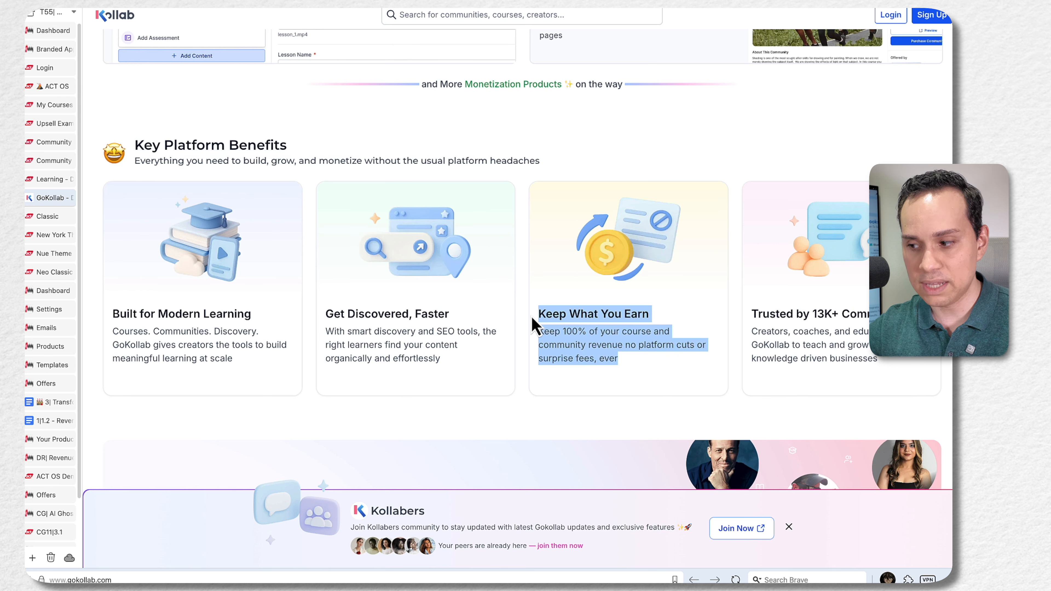
click(520, 409)
scroll(520, 409, up, 20)
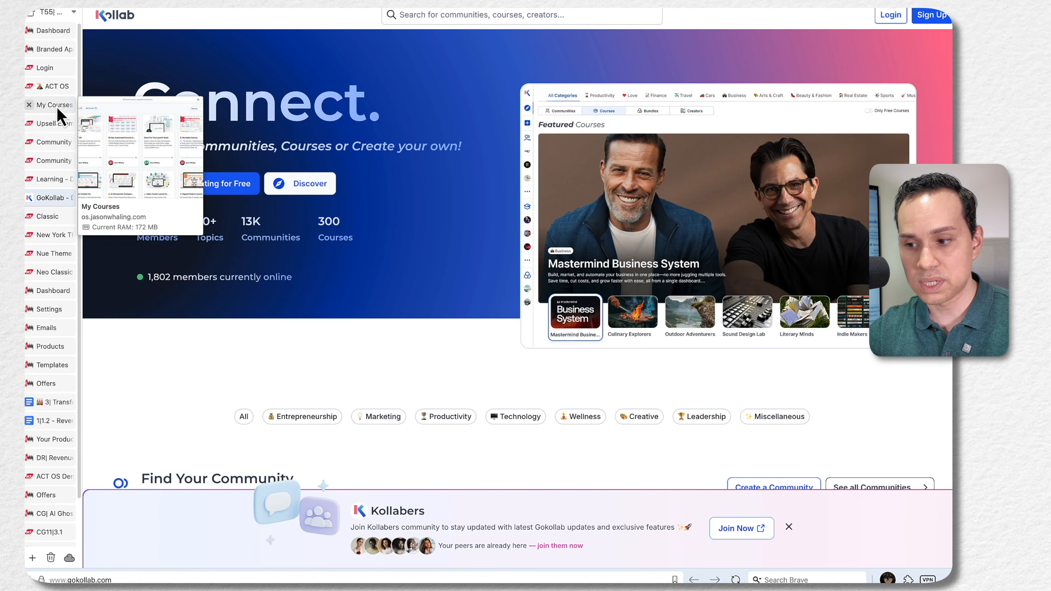
Step: Return to the My Courses library and examine the course cards down to the GK| Google Ads Launch Kit
click(31, 105)
scroll(456, 217, down, 8)
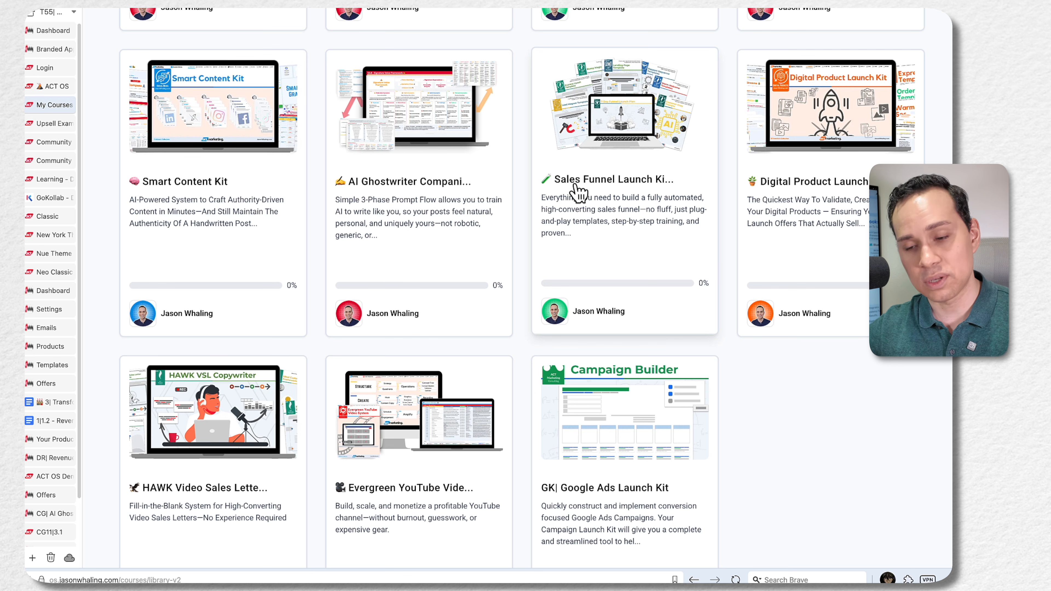
scroll(579, 192, down, 1)
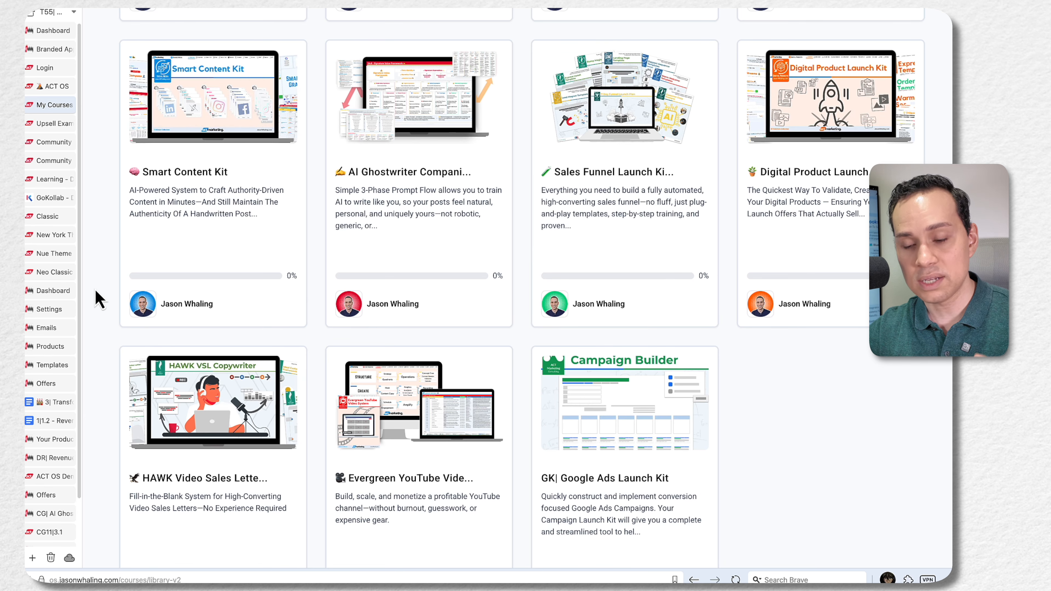
Step: Open the Classic theme page of the Sales Funnel Launch Kit and examine its banner, instructor block and lesson list down to 11|3 - Offer Stack
click(56, 220)
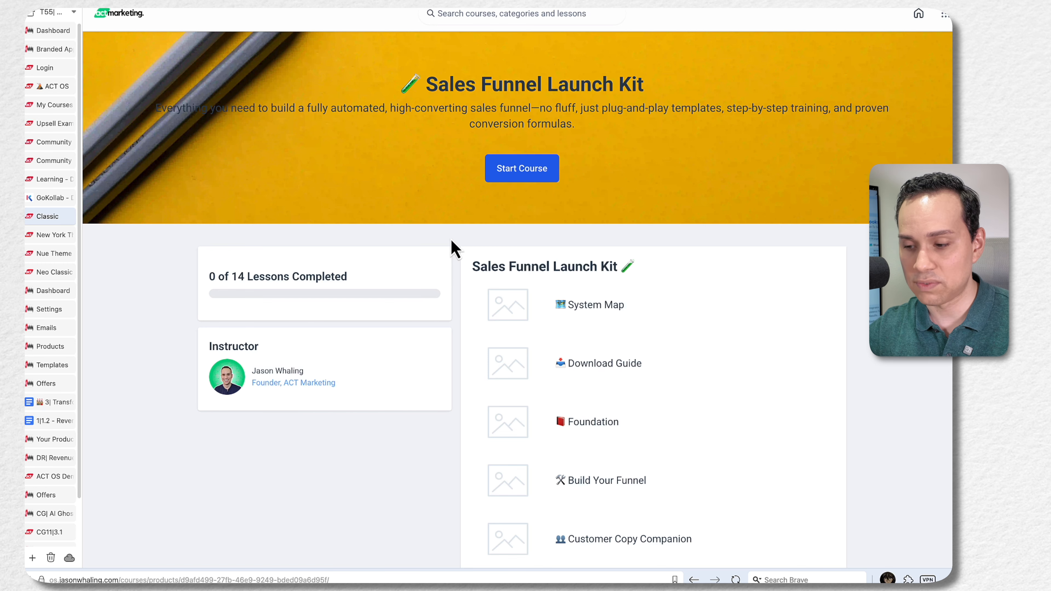
scroll(455, 249, down, 5)
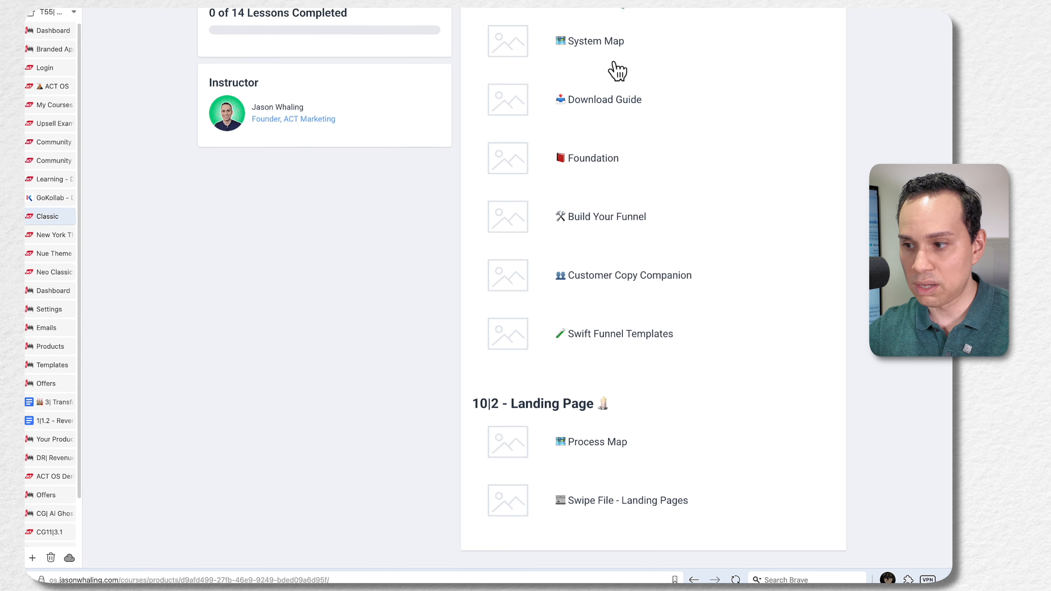
scroll(616, 71, up, 1)
scroll(584, 166, down, 8)
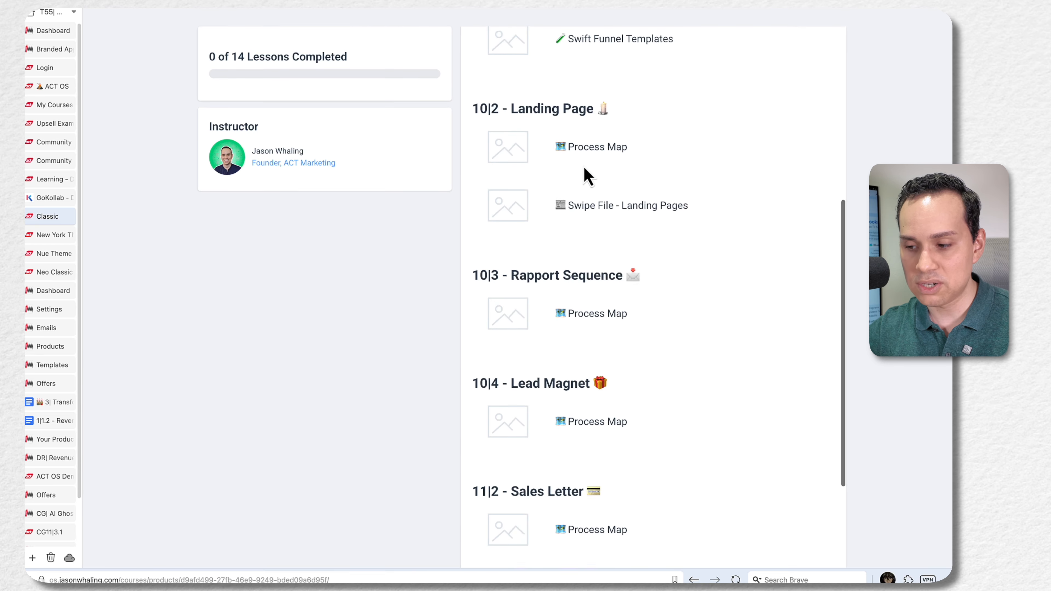
scroll(588, 176, down, 6)
scroll(588, 176, up, 8)
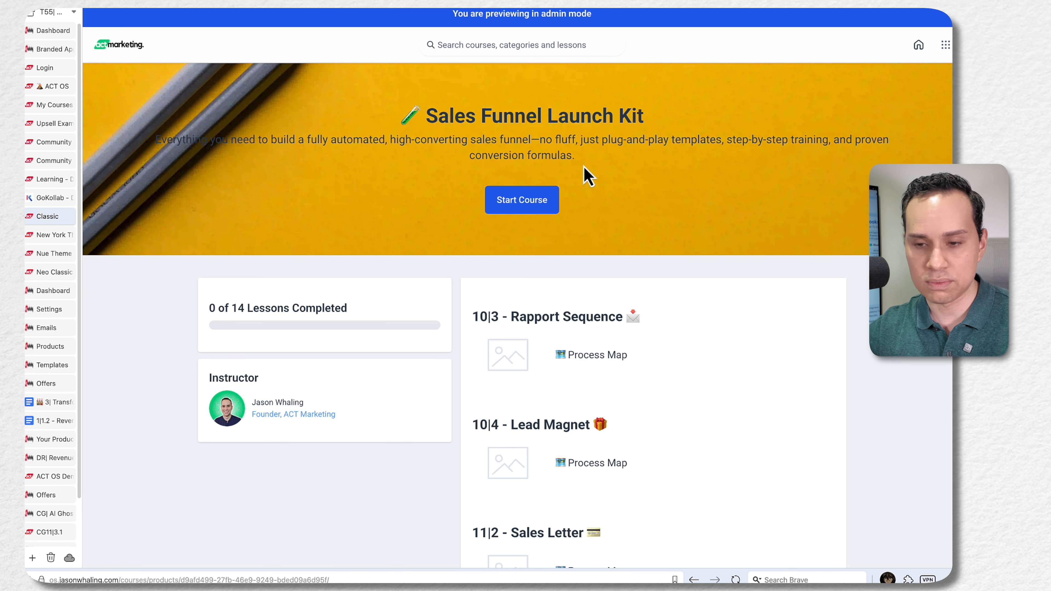
scroll(588, 176, down, 7)
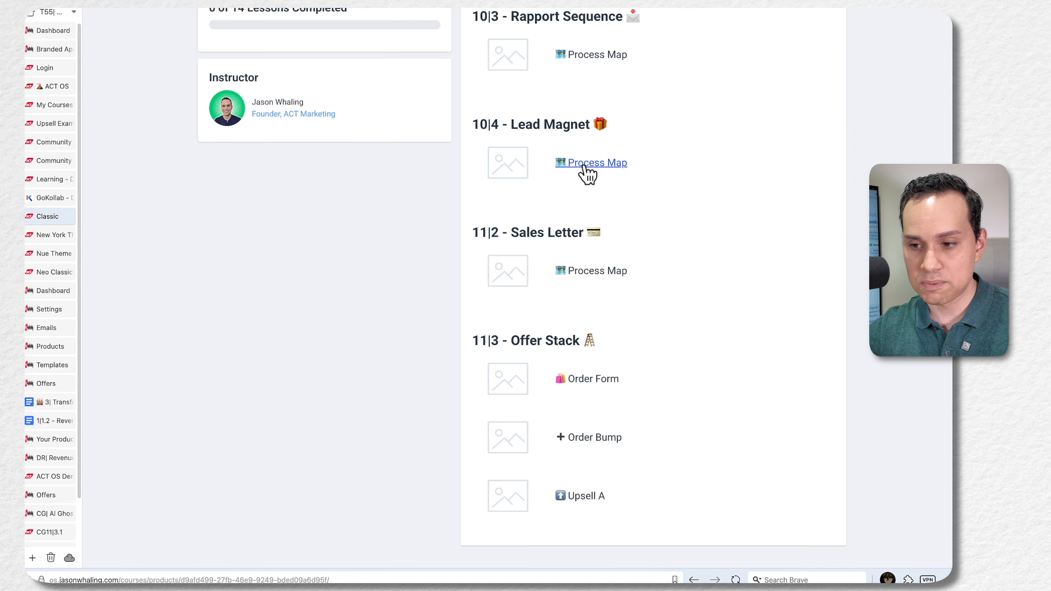
scroll(538, 178, up, 10)
scroll(454, 212, down, 2)
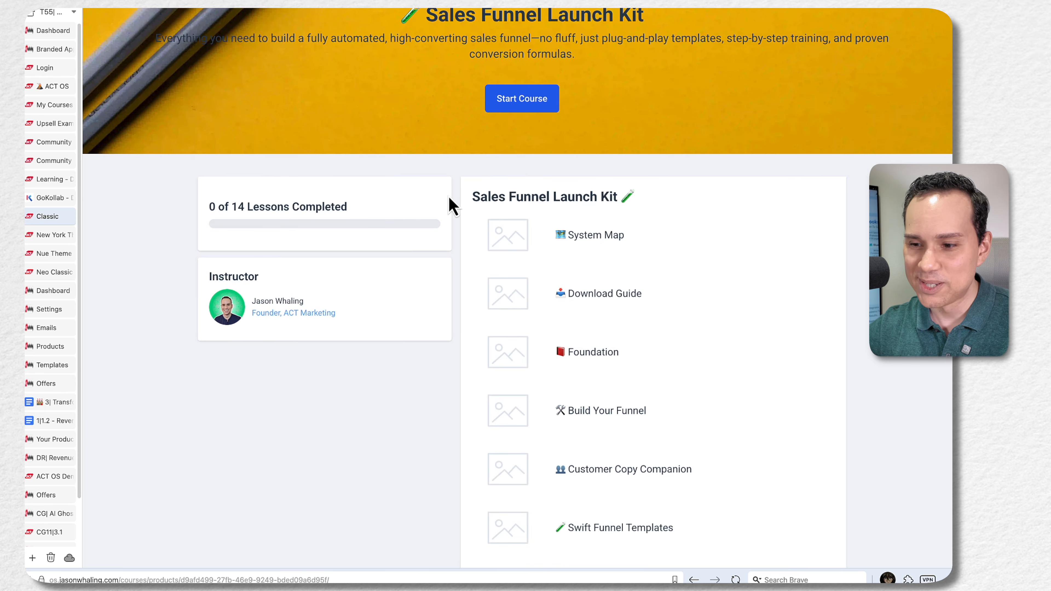
scroll(453, 205, up, 3)
scroll(454, 205, down, 5)
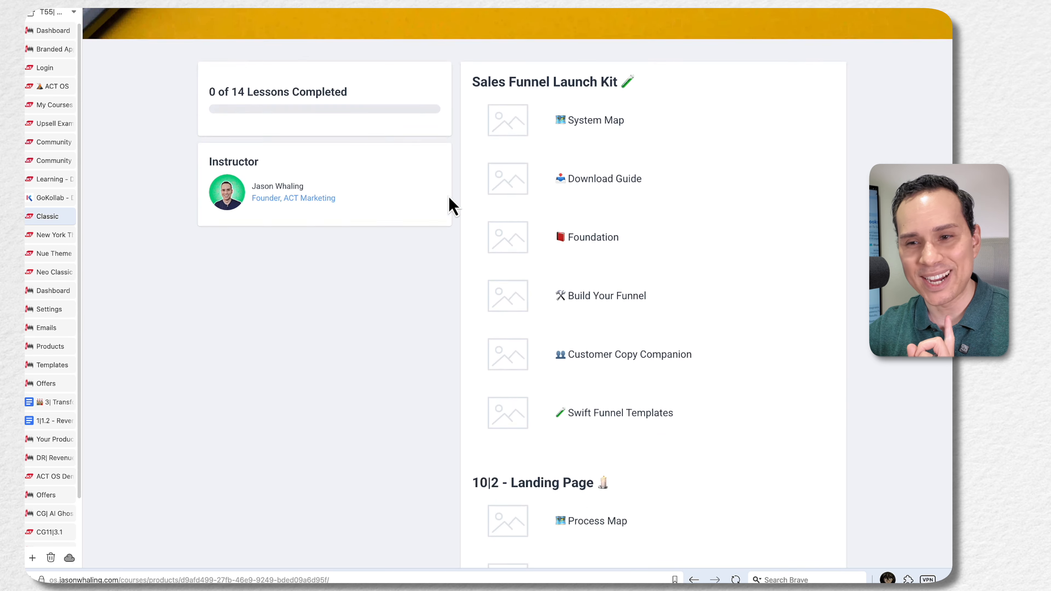
scroll(449, 197, down, 2)
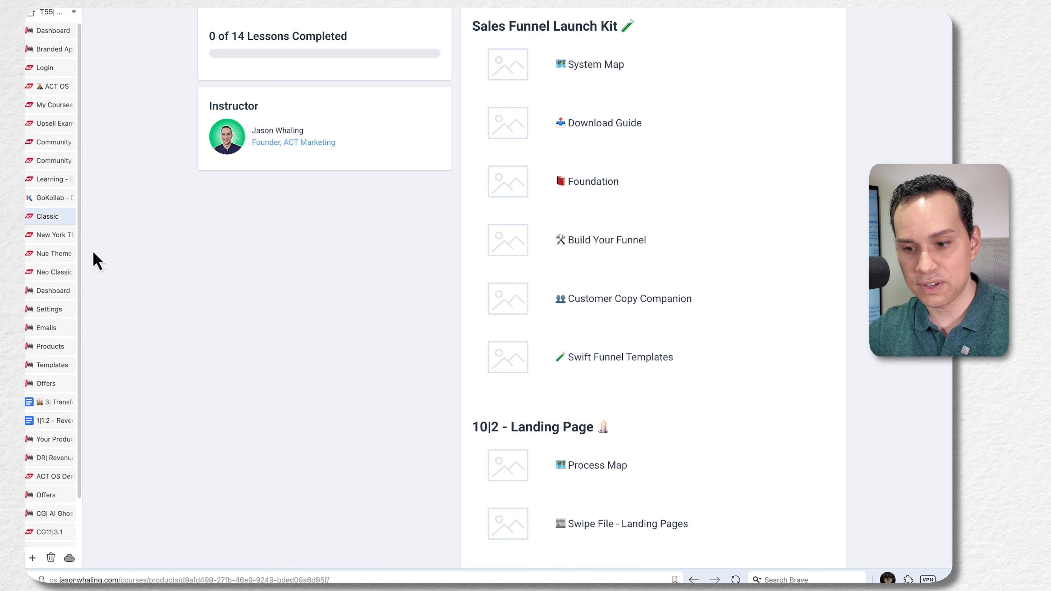
Step: Open the New York theme page and view the lesson cards for the Landing Page, Rapport Sequence and Sales Funnel Launch Kit categories
click(53, 236)
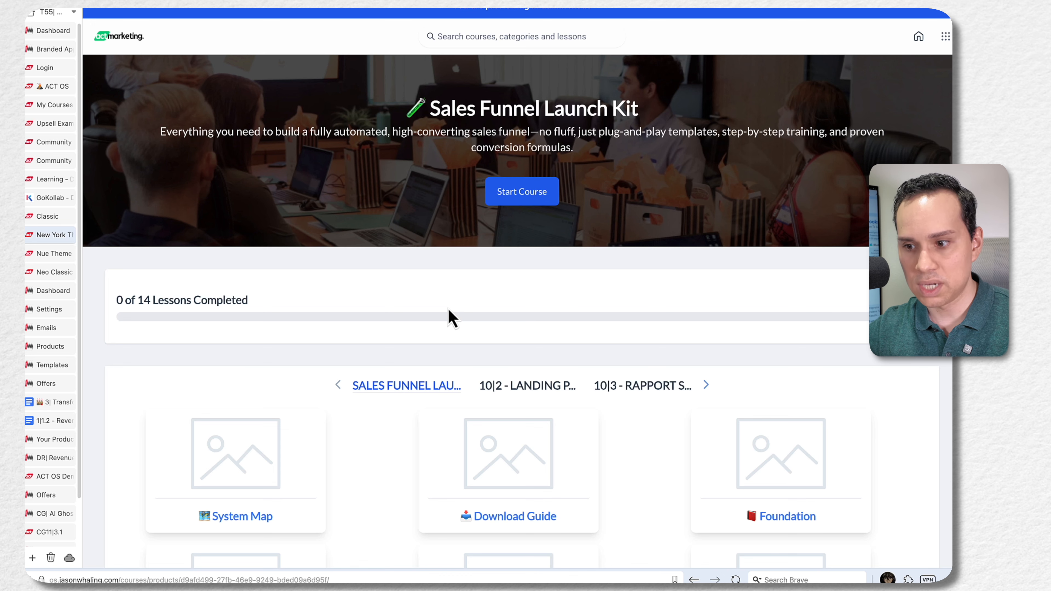
scroll(451, 317, down, 7)
click(520, 99)
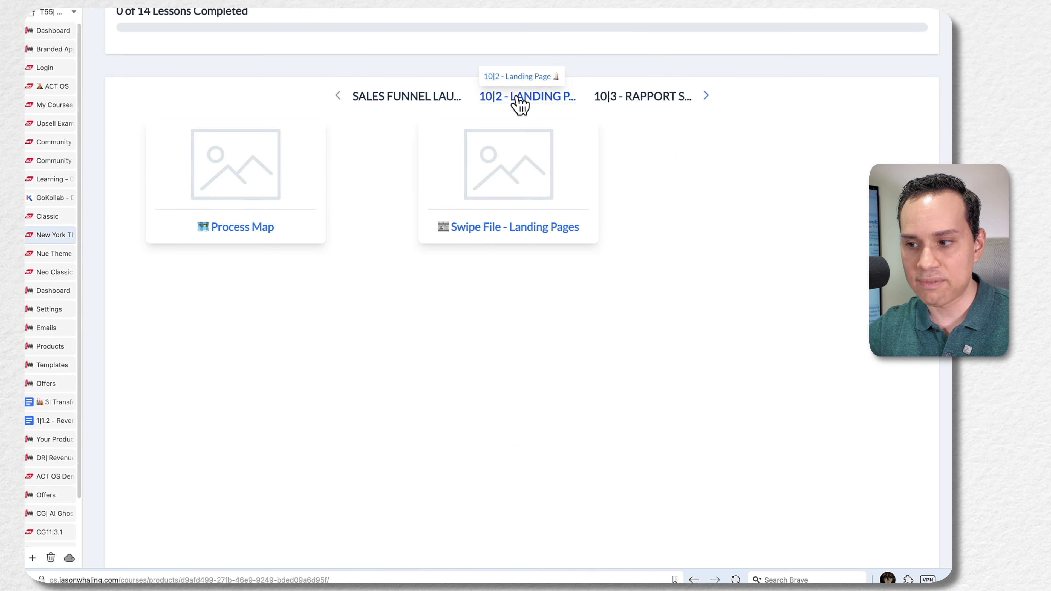
click(654, 97)
click(394, 103)
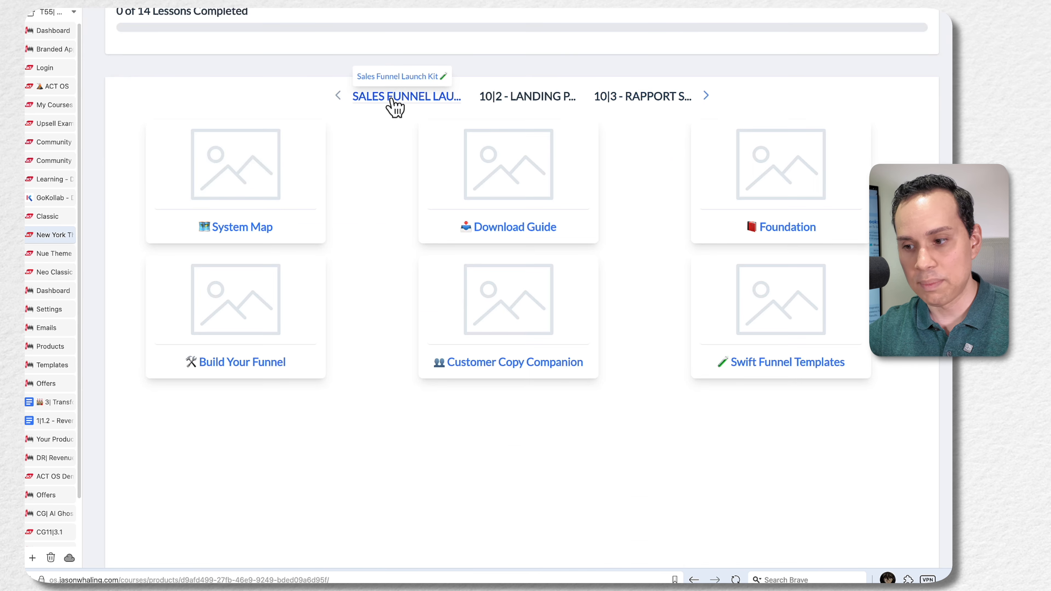
scroll(368, 202, up, 1)
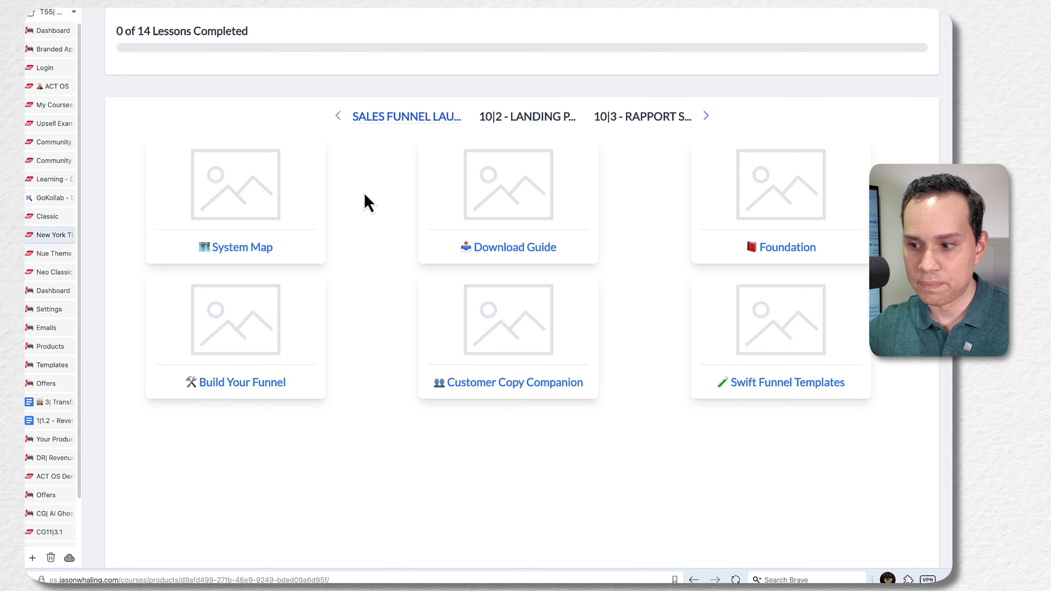
scroll(364, 194, up, 1)
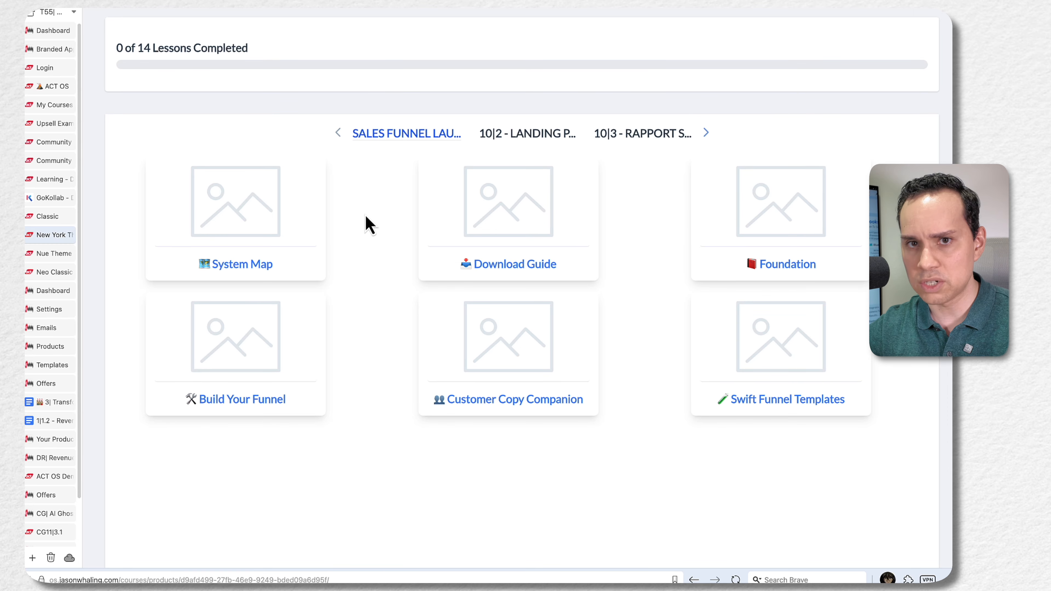
Step: Open the Nue theme page and look through its full lesson outline beside the video player
click(63, 254)
scroll(385, 201, down, 3)
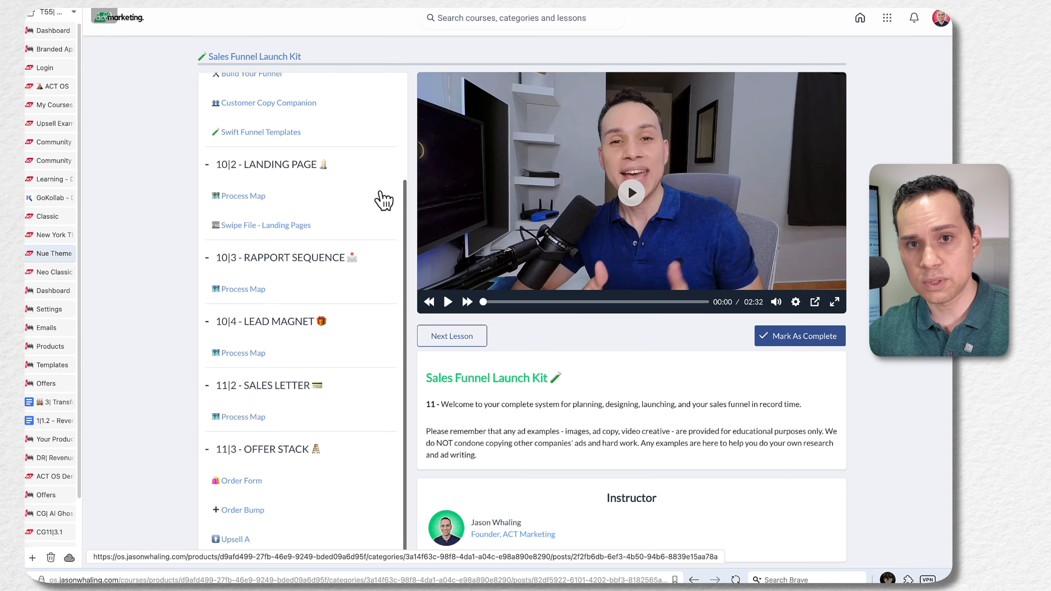
scroll(384, 201, up, 3)
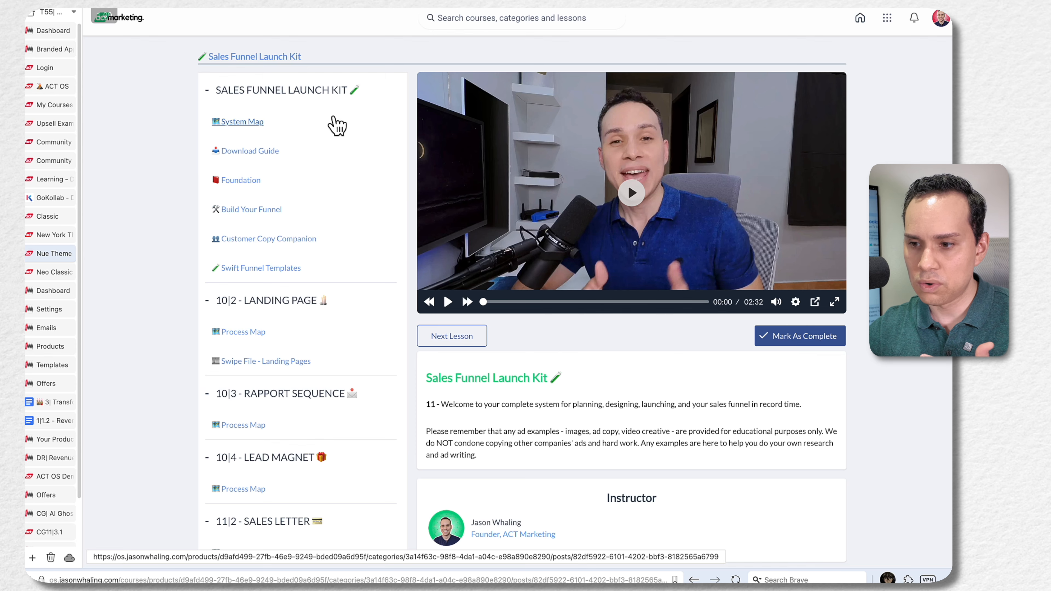
scroll(337, 125, down, 3)
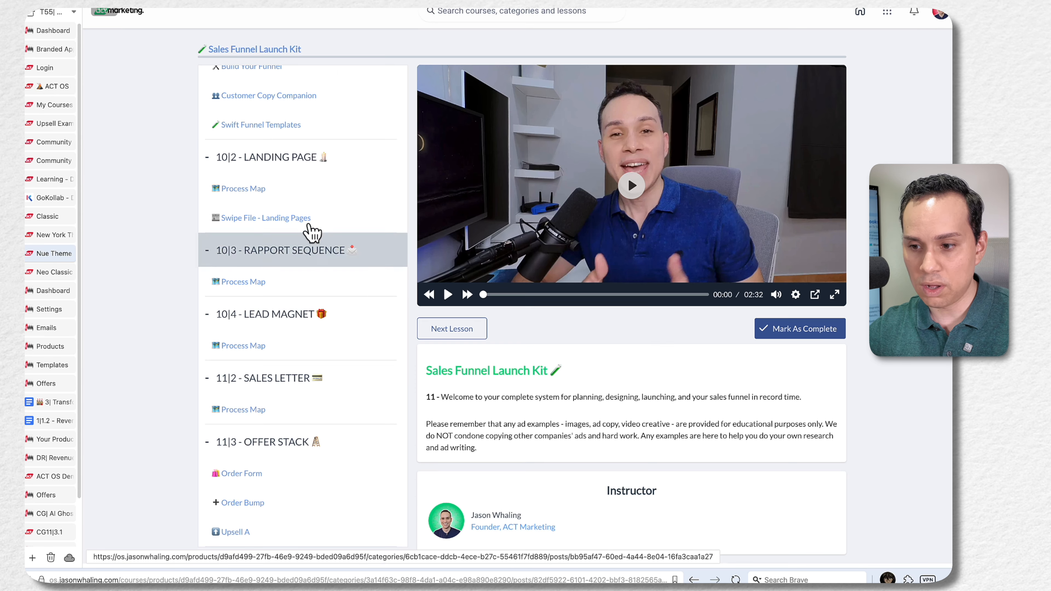
scroll(314, 324, up, 3)
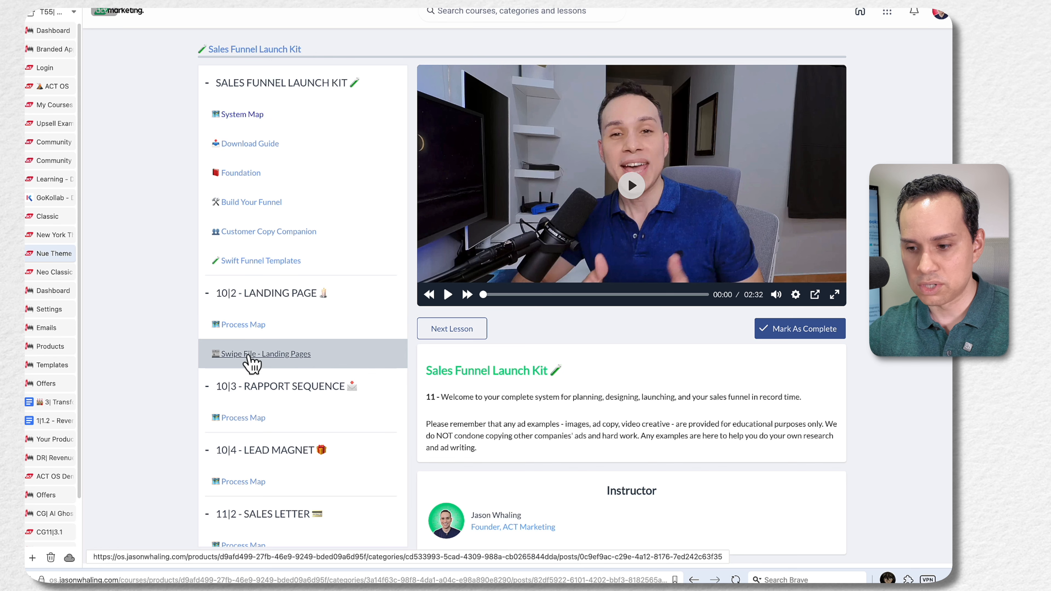
Step: Open the Landing Page section's Process Map lesson and expand the Offer Stack, Sales Letter, Lead Magnet and Rapport Sequence sections
click(251, 327)
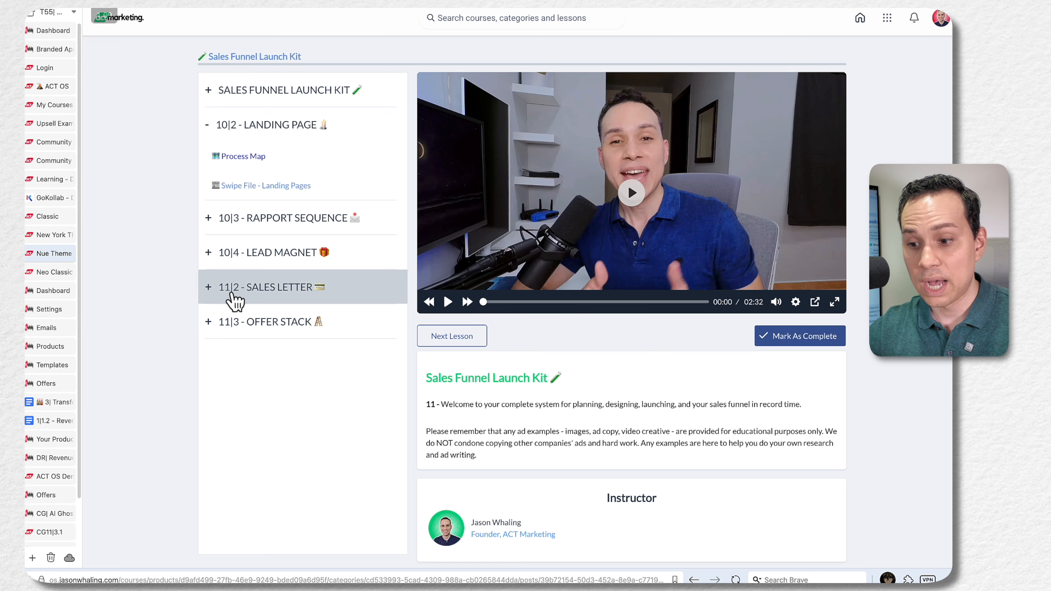
click(284, 328)
click(273, 293)
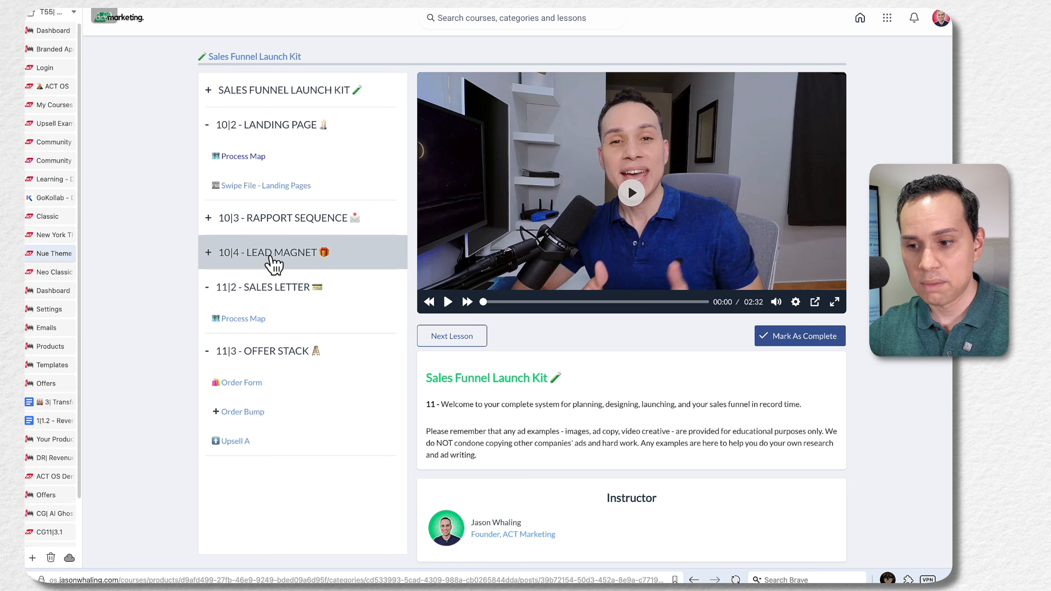
click(275, 260)
click(273, 229)
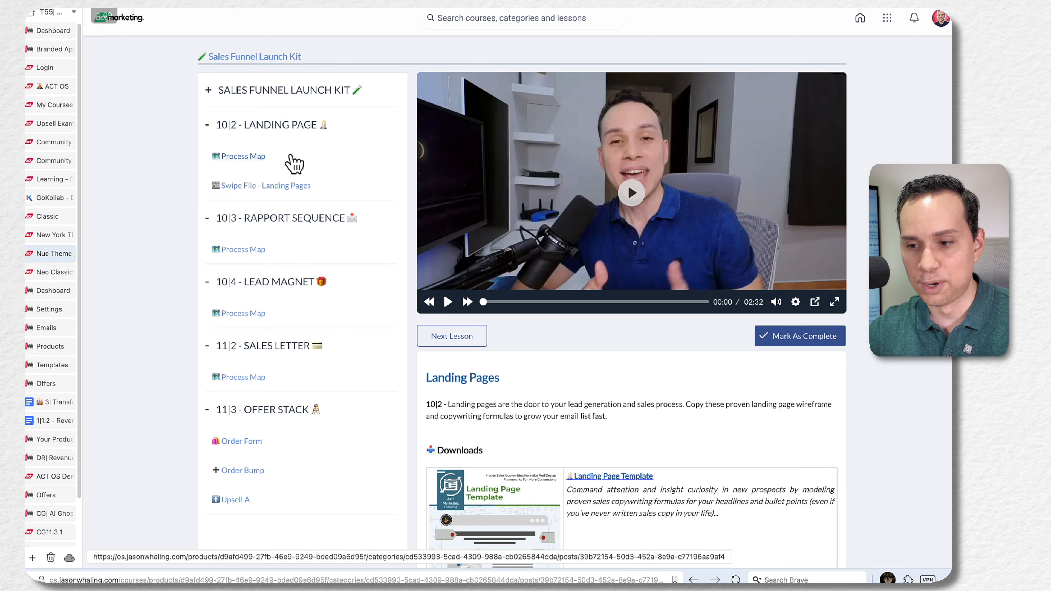
Step: Expand the Sales Funnel Launch Kit section, return to its System Map lesson and expand the section again
click(250, 91)
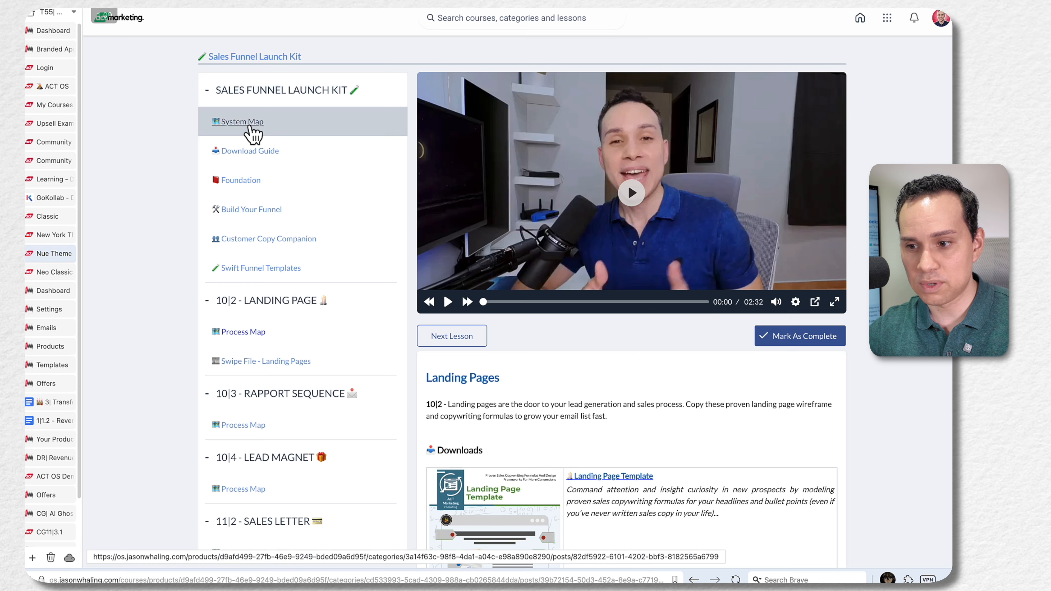
click(247, 125)
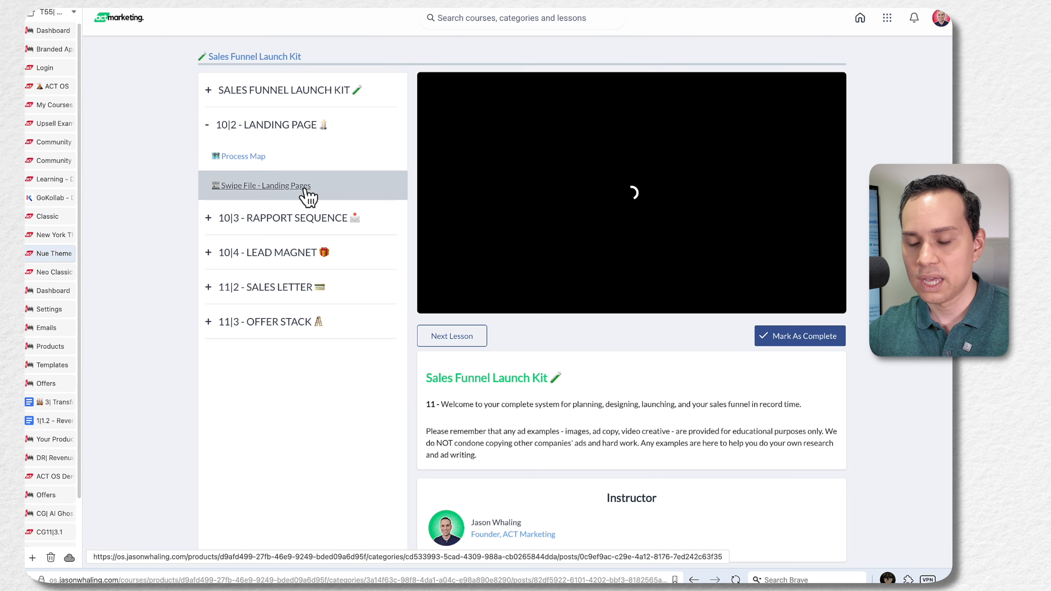
click(294, 101)
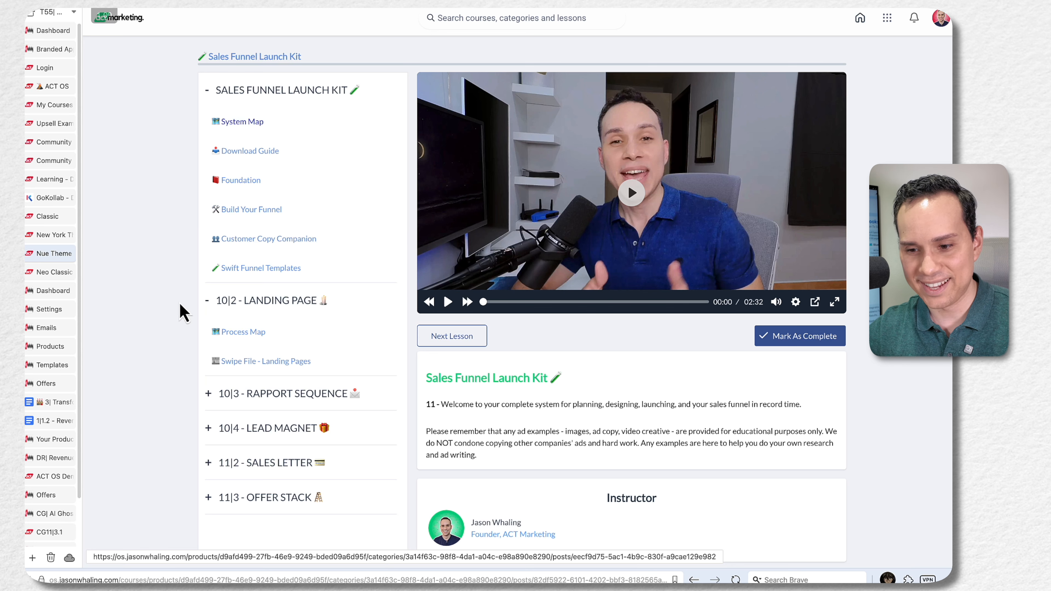
Step: Open the Neo Classic theme page and expand the Sales Funnel Launch Kit, Landing Page, Rapport Sequence and Lead Magnet categories
click(67, 276)
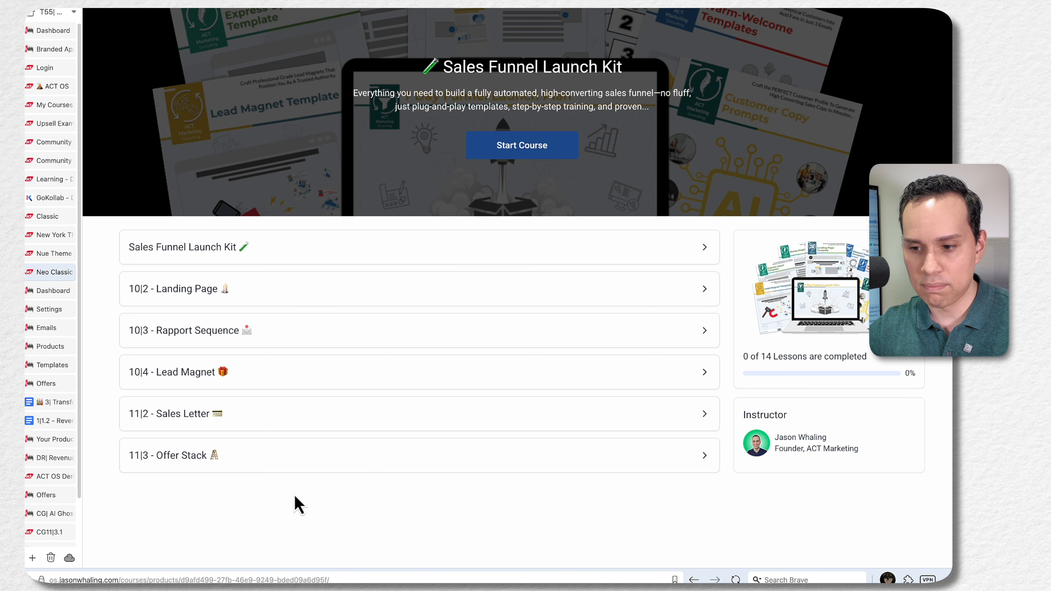
click(326, 254)
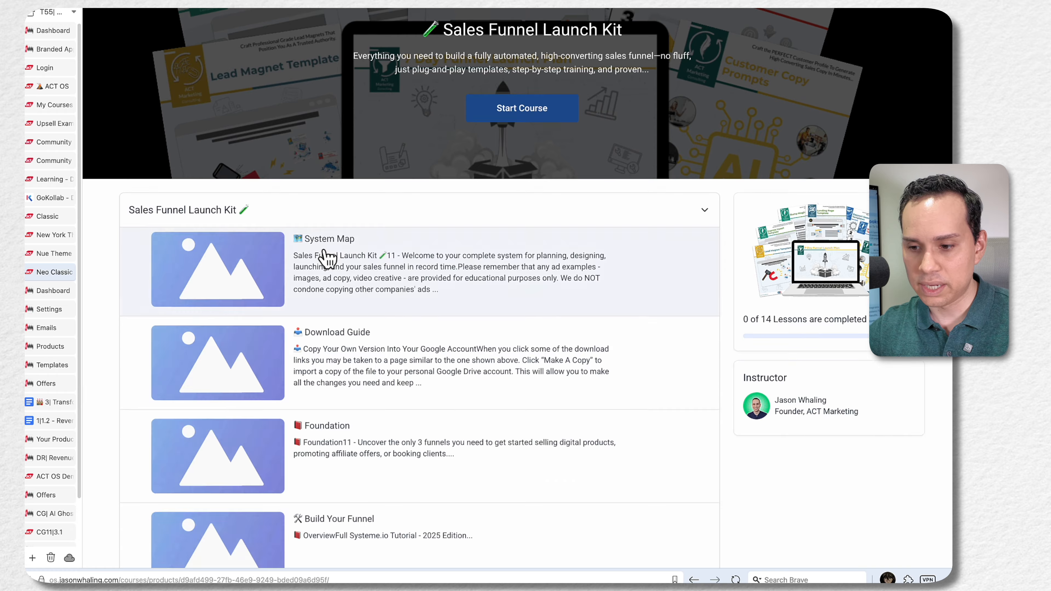
scroll(327, 257, down, 5)
click(312, 378)
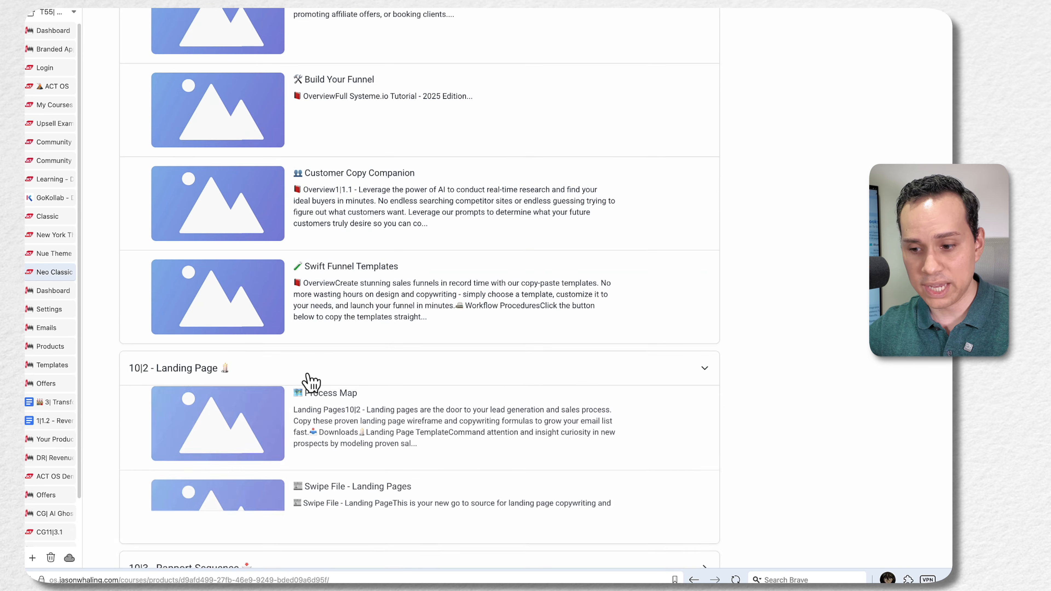
scroll(311, 379, down, 4)
click(309, 422)
scroll(308, 425, down, 2)
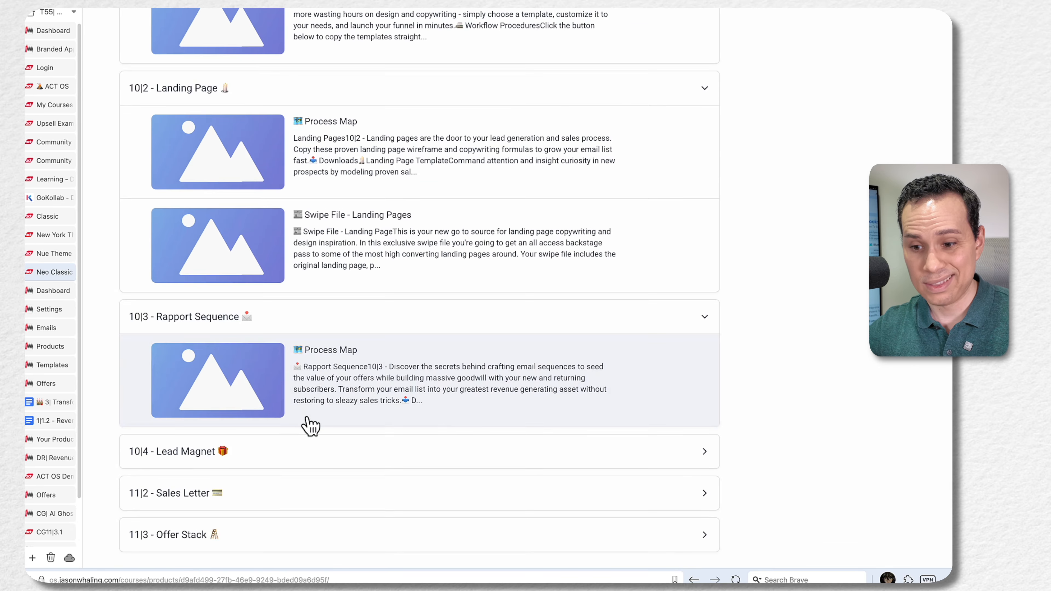
click(277, 453)
scroll(277, 453, down, 2)
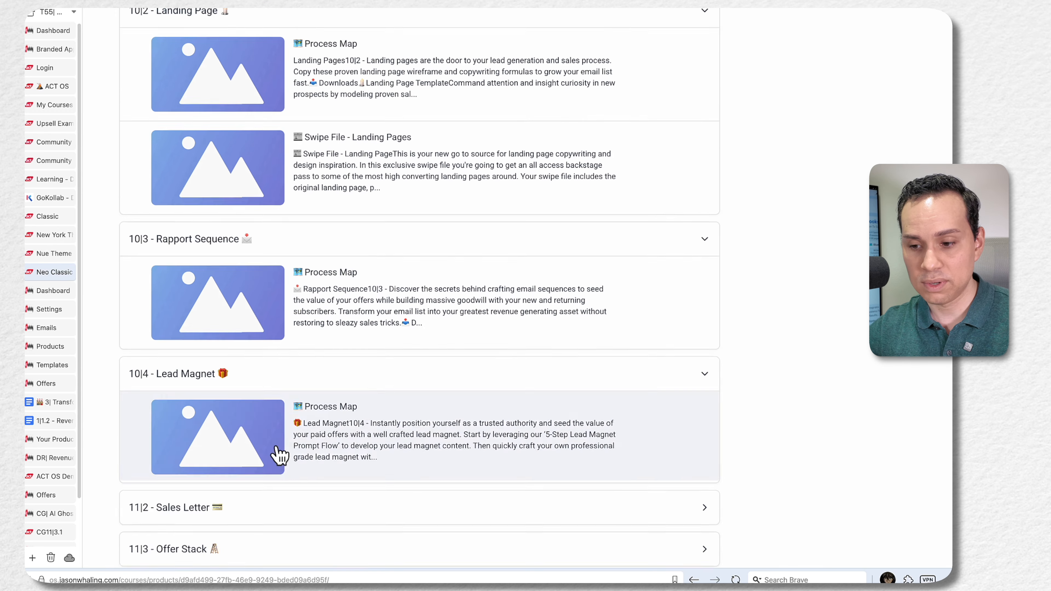
Step: Review the Neo Classic page's expanded lesson cards, course banner, progress box and instructor block
scroll(327, 367, up, 11)
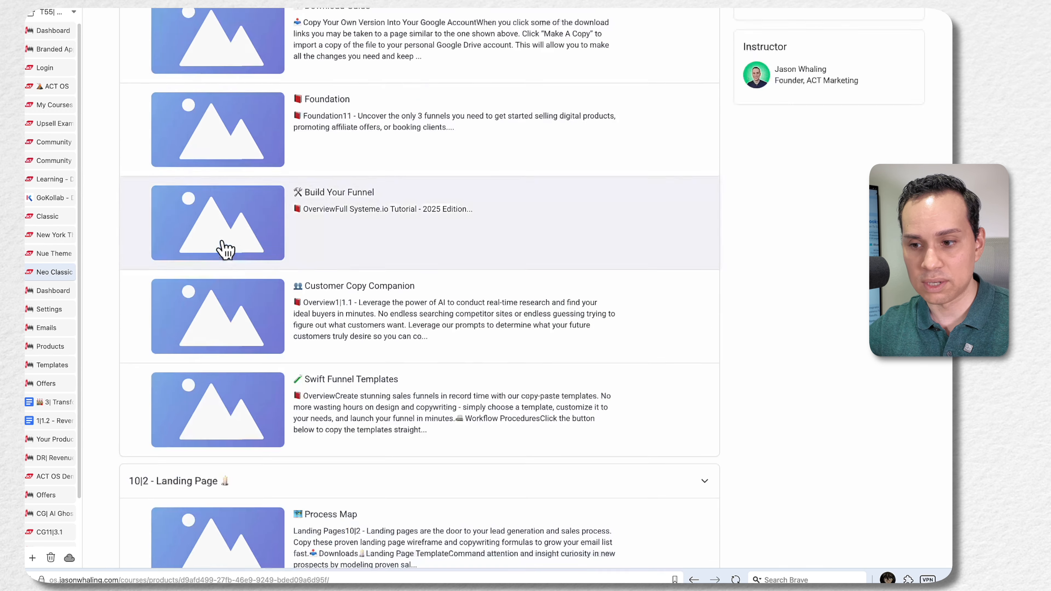
scroll(233, 143, up, 8)
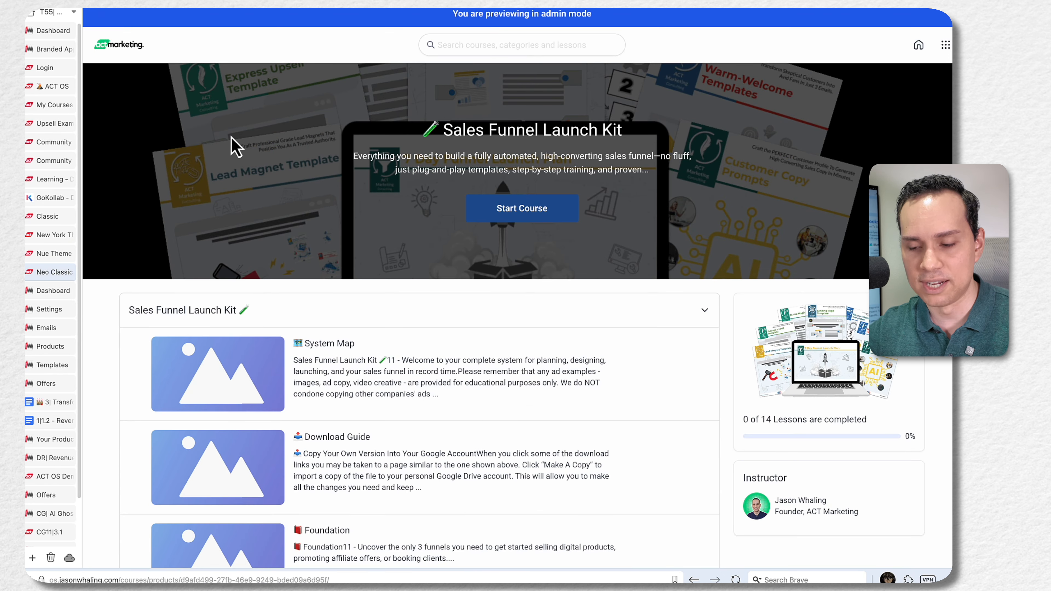
scroll(231, 136, down, 7)
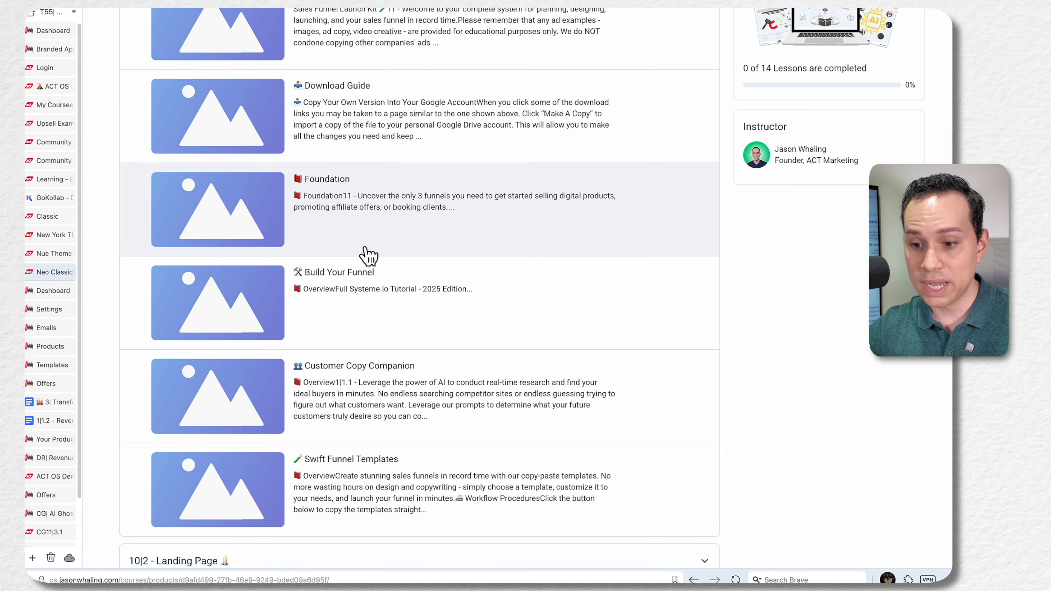
scroll(368, 256, up, 8)
Step: Revisit the start of the My Courses library, view the ACT OS portal home and return to My Courses
click(68, 110)
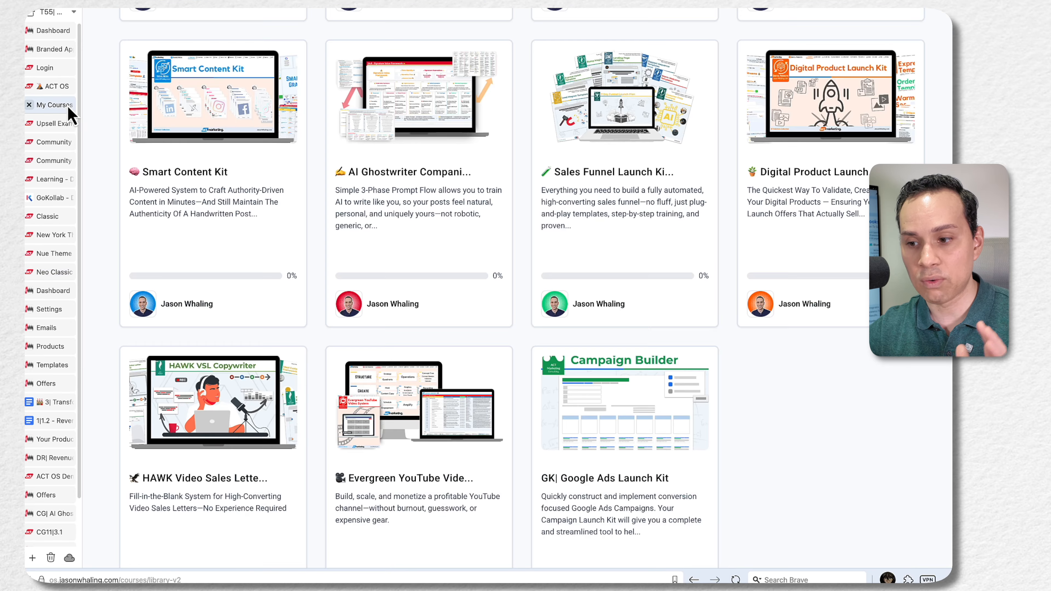
scroll(310, 257, up, 7)
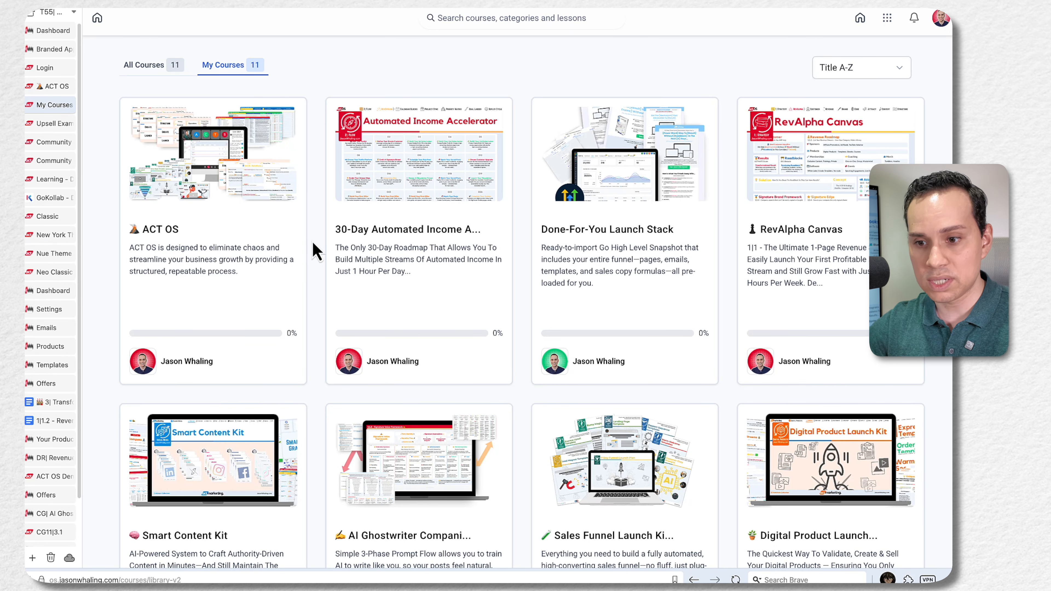
click(58, 88)
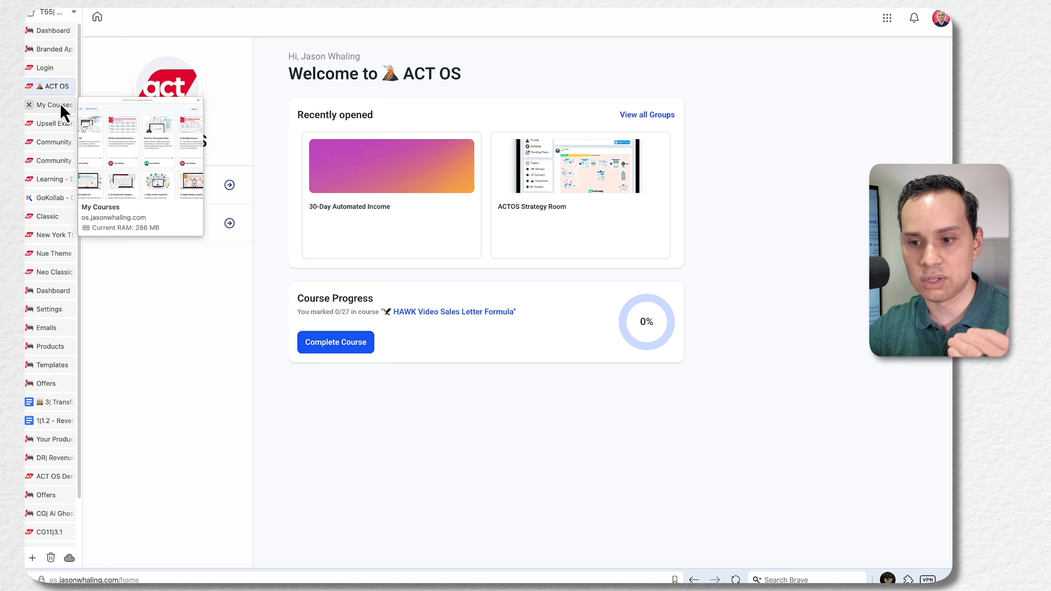
click(61, 107)
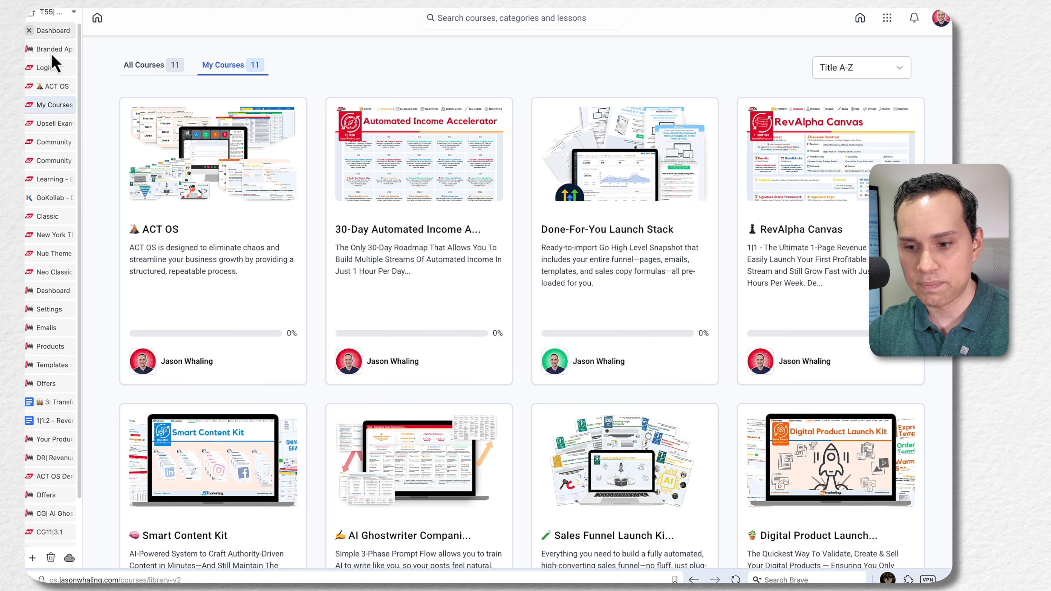
Step: Open the Client Portal dashboard, look over the Memberships navigation options, and view the Client Portal Settings page with the sidebar collapsed
click(54, 295)
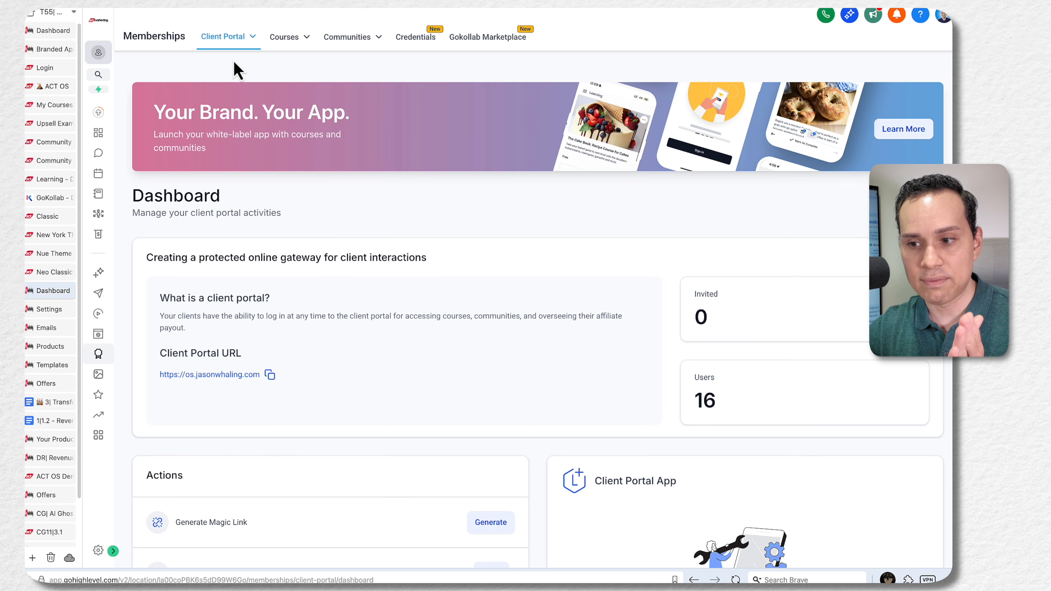
mouse_move(230, 43)
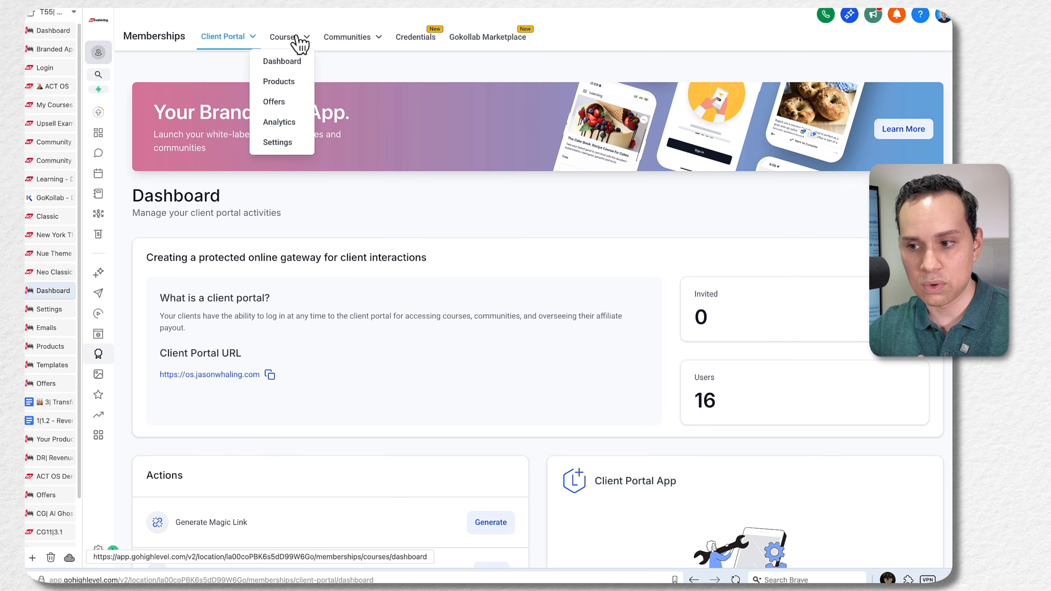
mouse_move(357, 35)
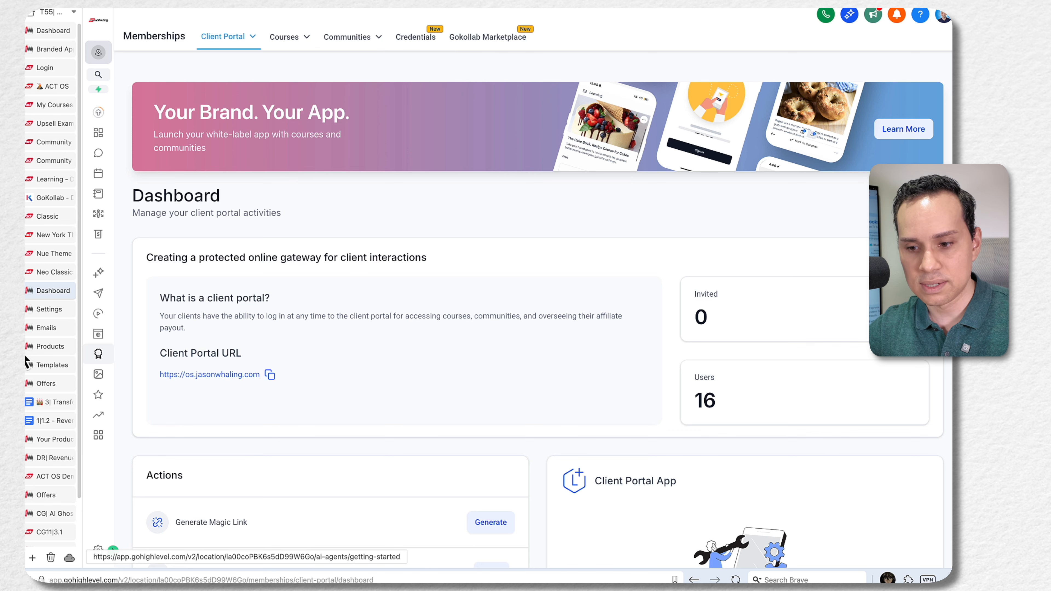
click(54, 310)
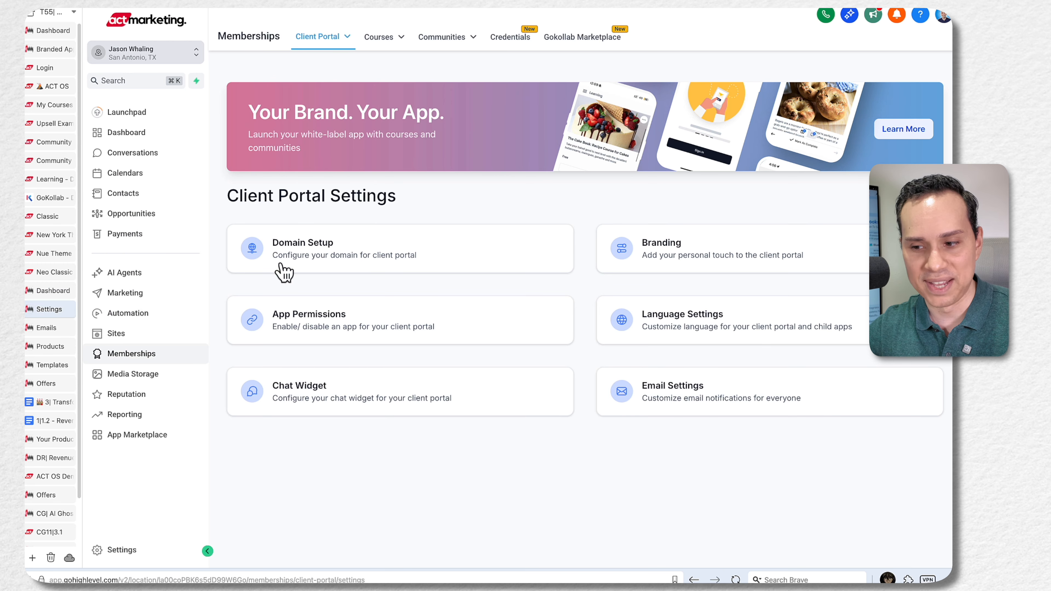
click(208, 552)
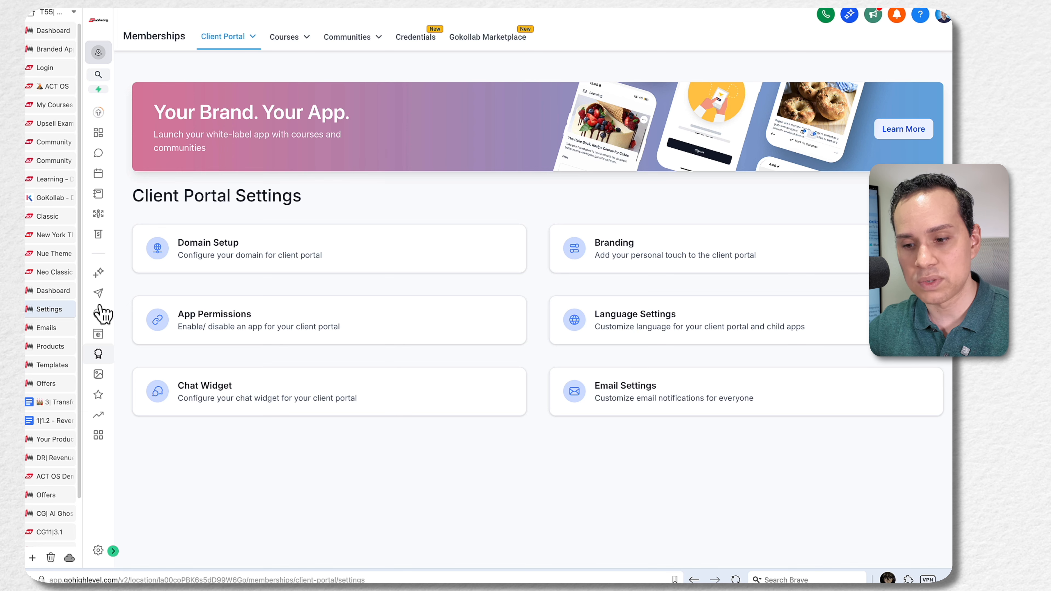
Step: Open the email settings for courses and preview the Send Welcome Email template, closing the preview and customization dialogs
click(49, 335)
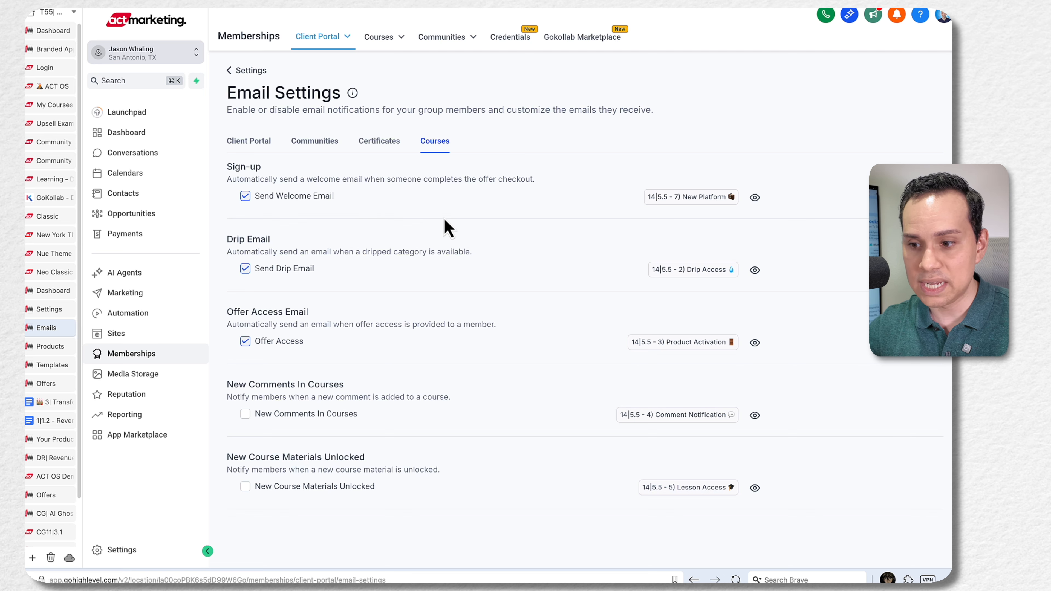
click(681, 210)
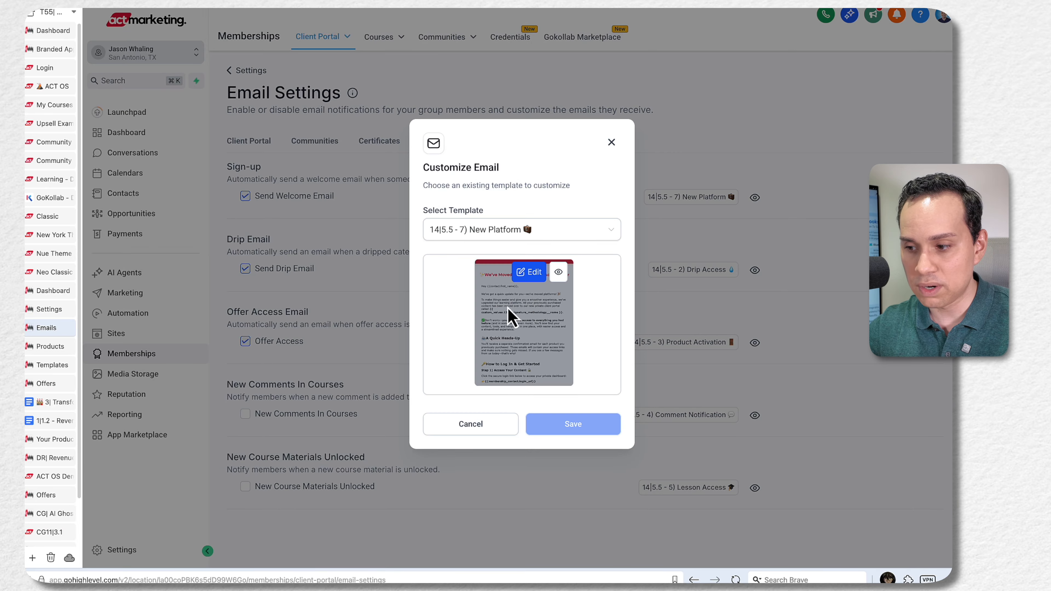
click(560, 277)
scroll(519, 281, down, 2)
scroll(519, 280, up, 15)
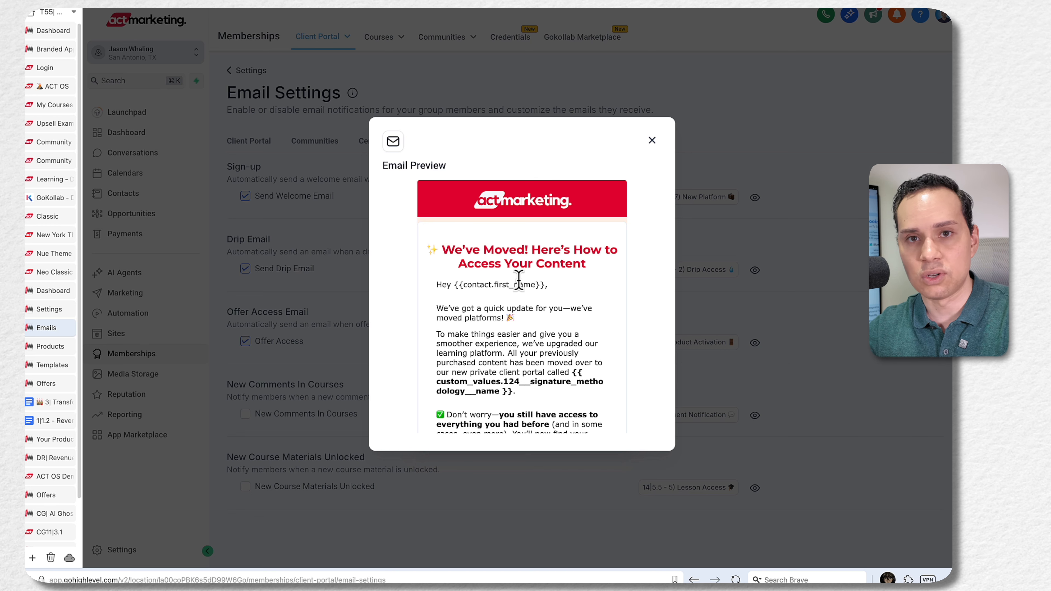
click(653, 141)
click(612, 142)
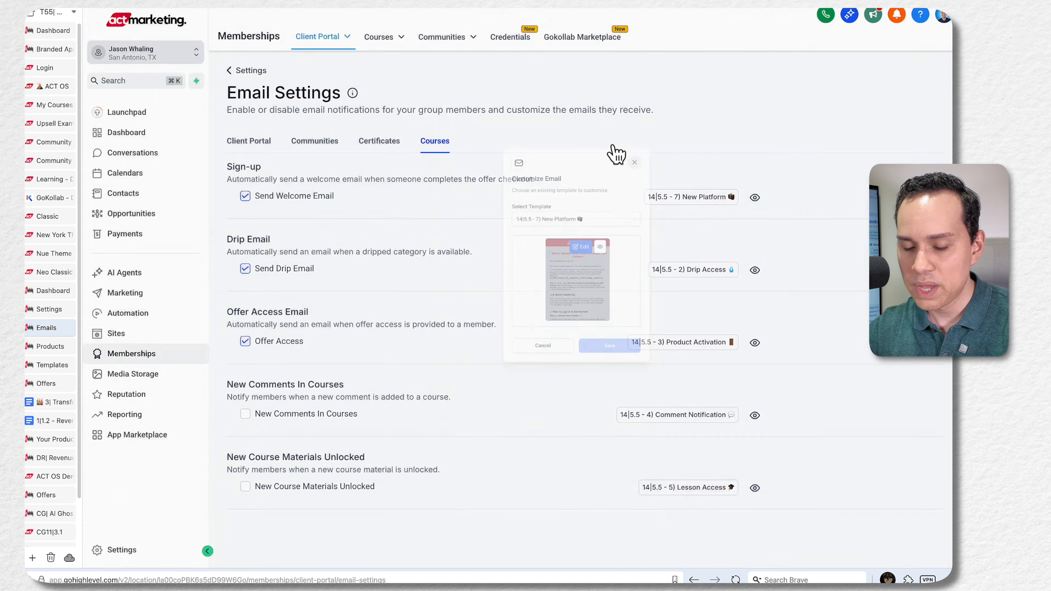
Step: Open the course Products page and review the full list of product cards and their member counts
click(51, 348)
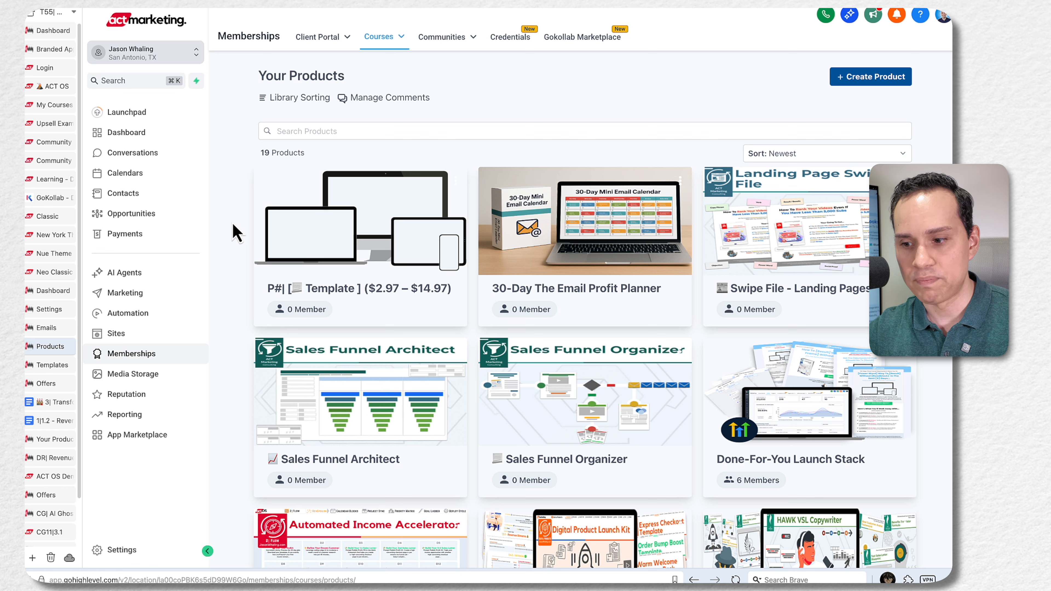
scroll(236, 232, down, 15)
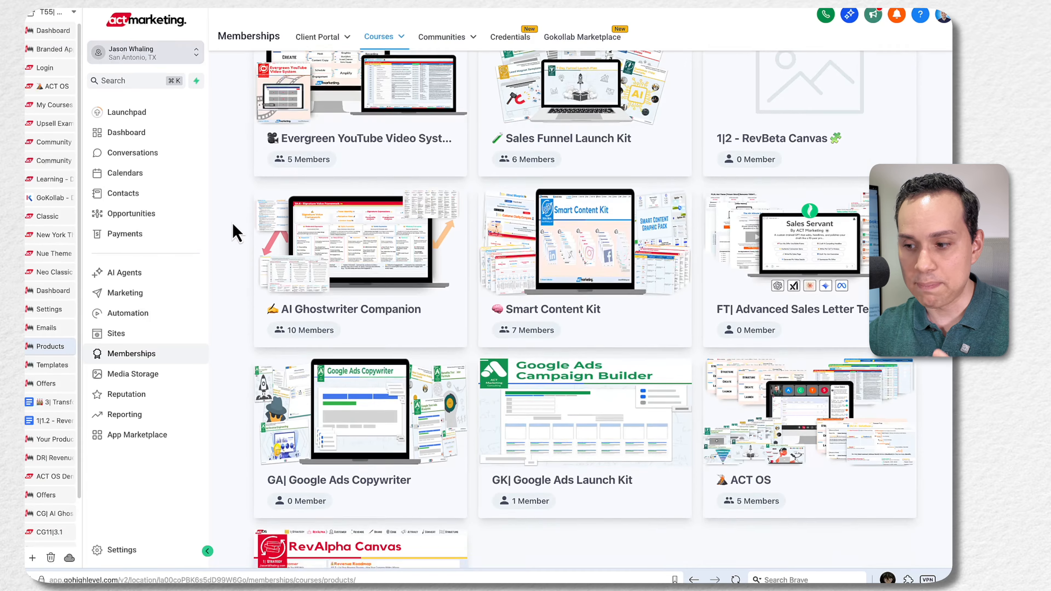
scroll(237, 232, down, 3)
scroll(236, 231, up, 15)
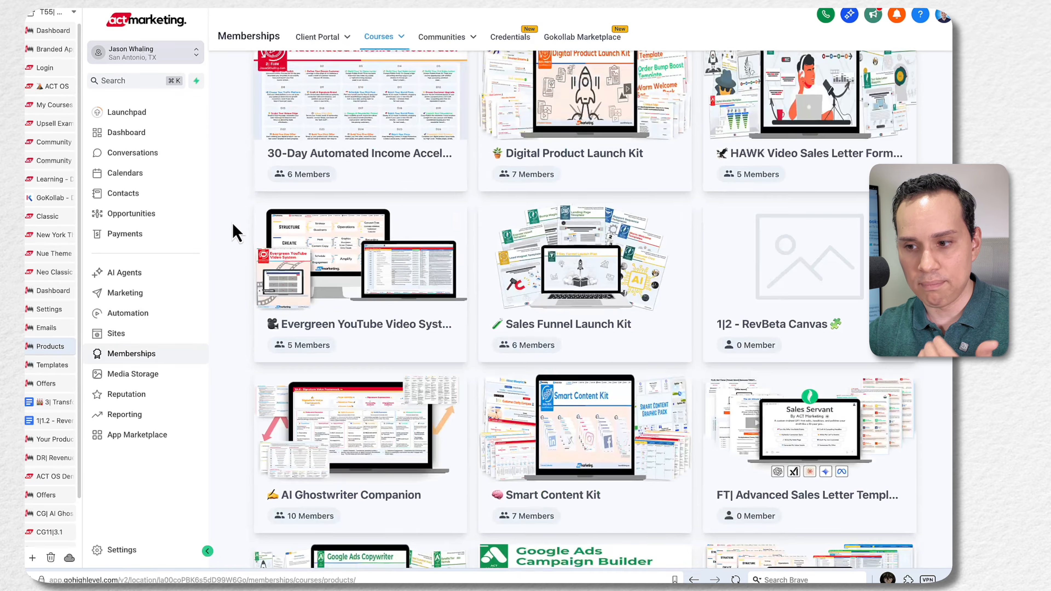
scroll(236, 232, down, 10)
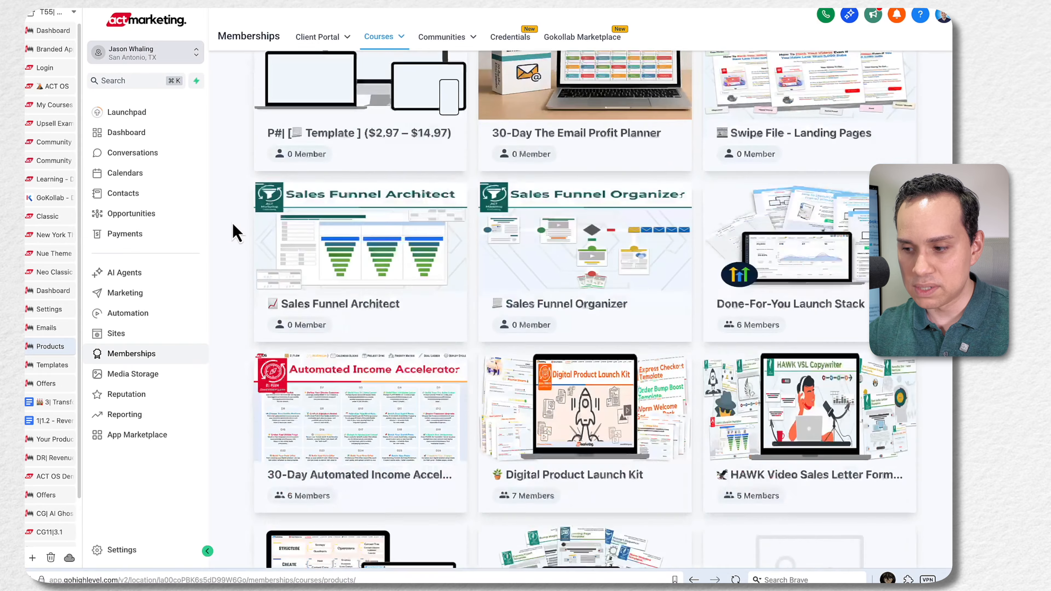
scroll(546, 215, down, 7)
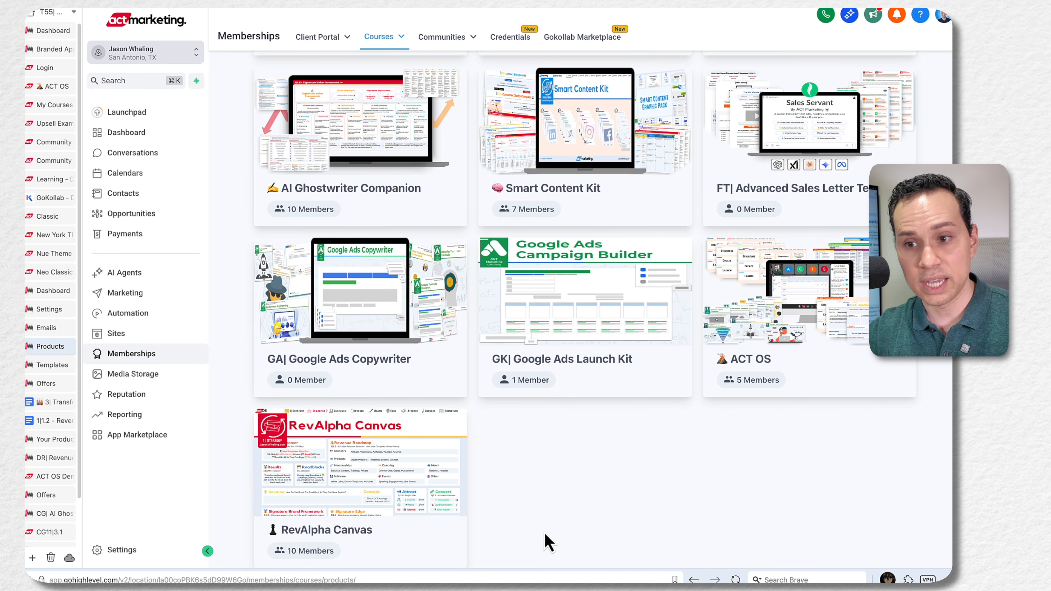
scroll(546, 540, up, 15)
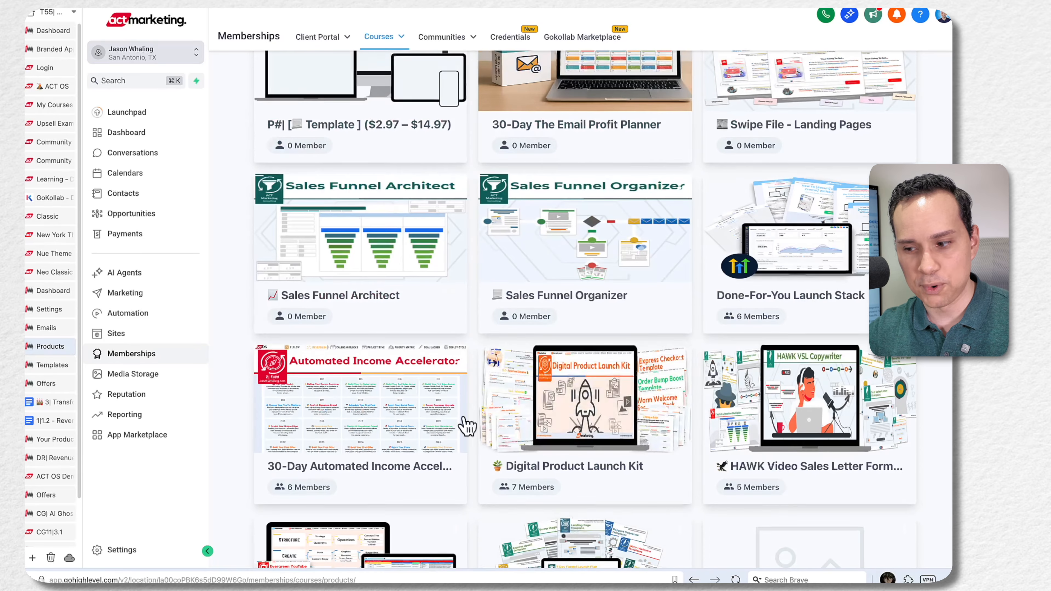
scroll(477, 342, up, 4)
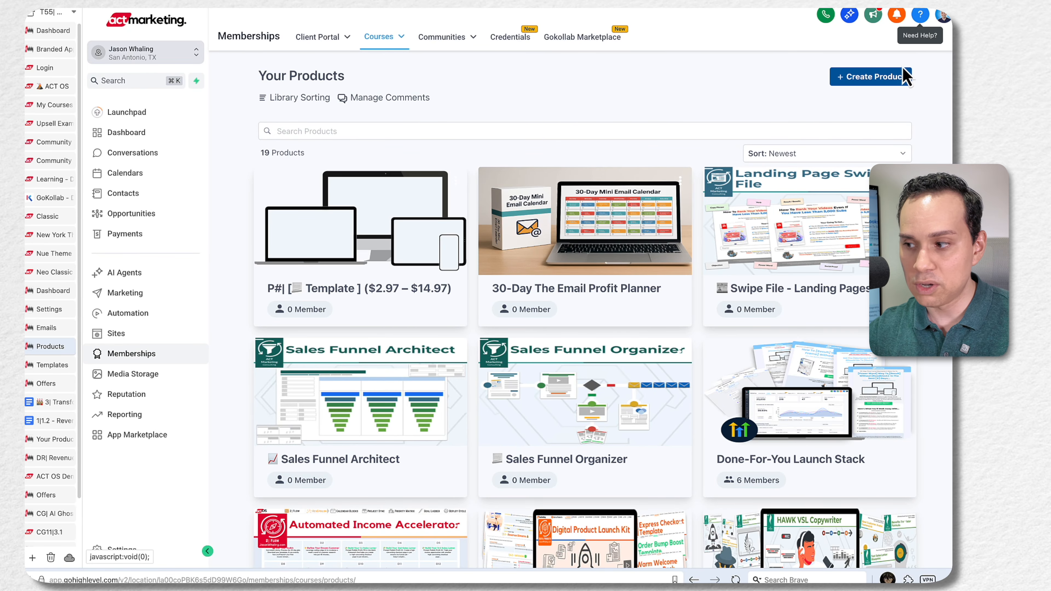
Step: Start a product from scratch to view its template choices and the Ask AI assistant, and return to the course products list
click(878, 79)
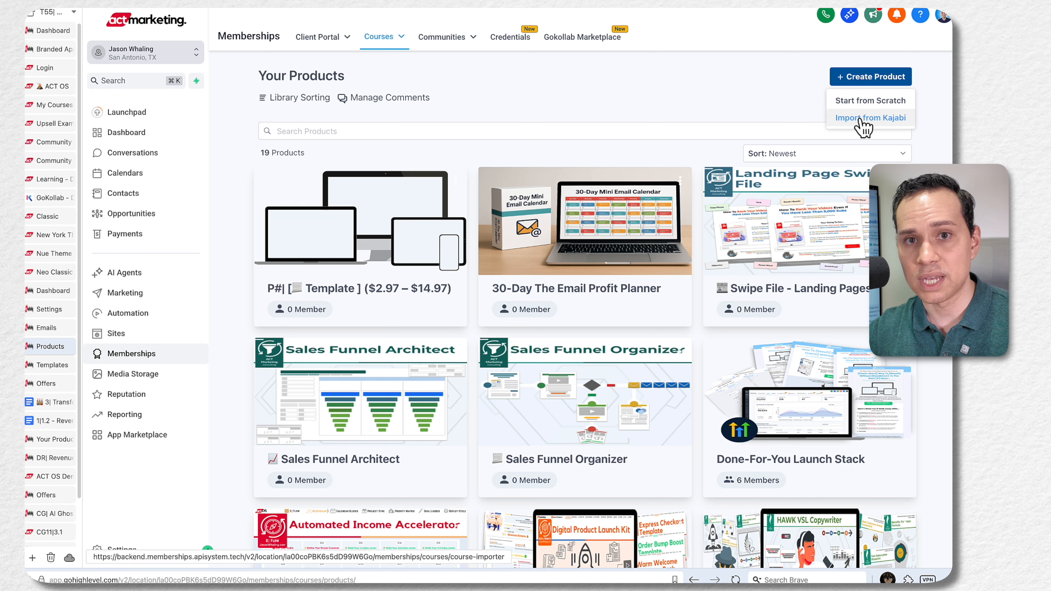
click(865, 105)
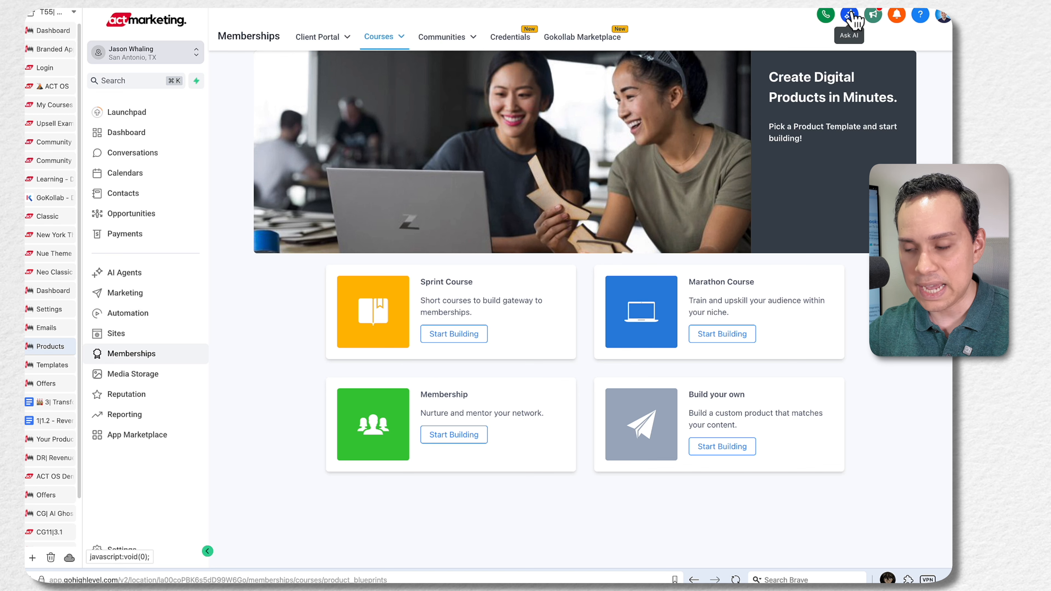
click(834, 236)
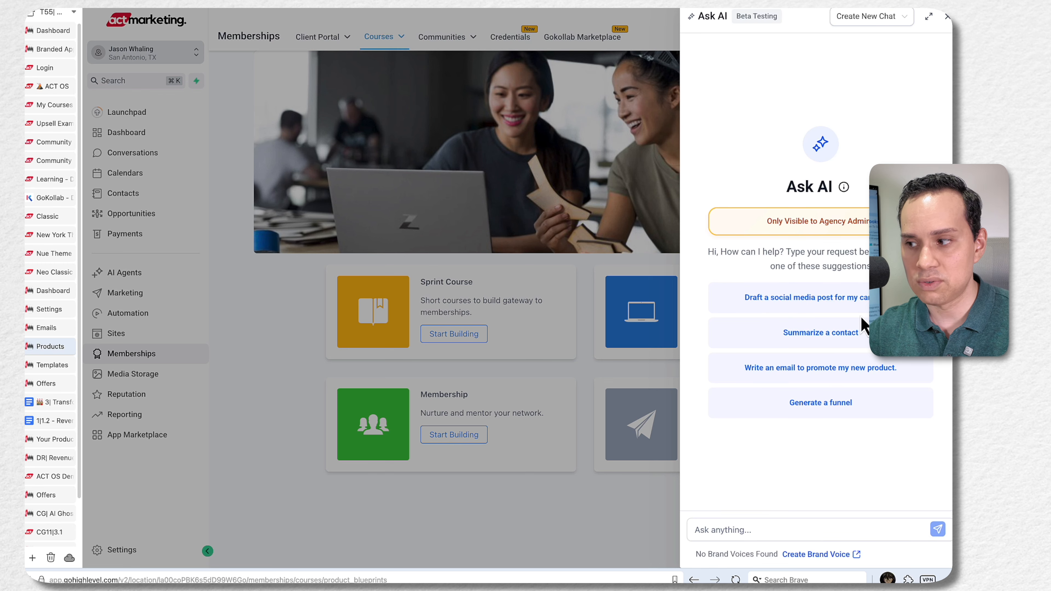
click(946, 18)
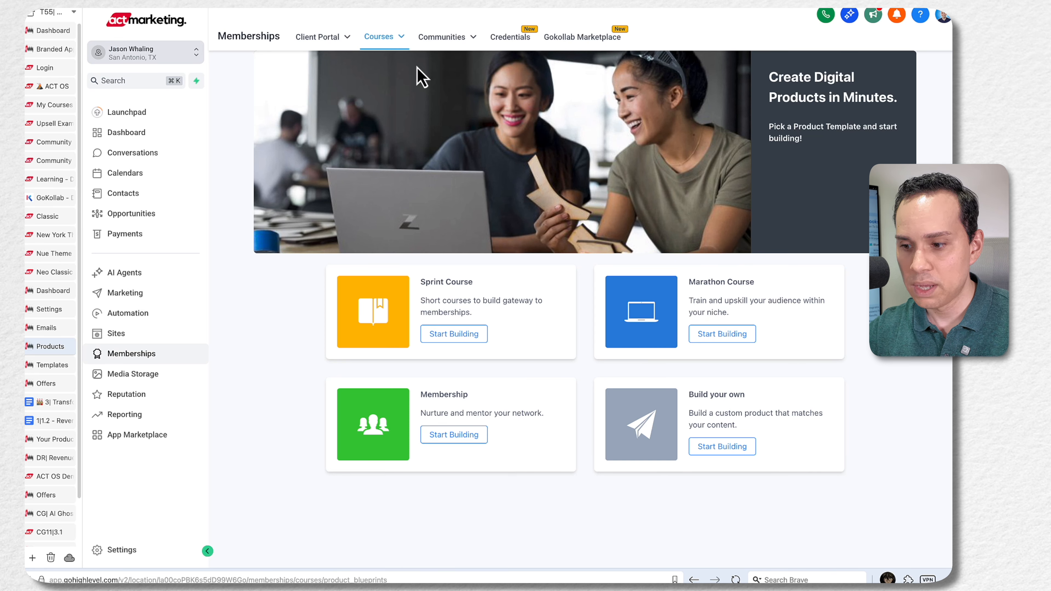
mouse_move(384, 46)
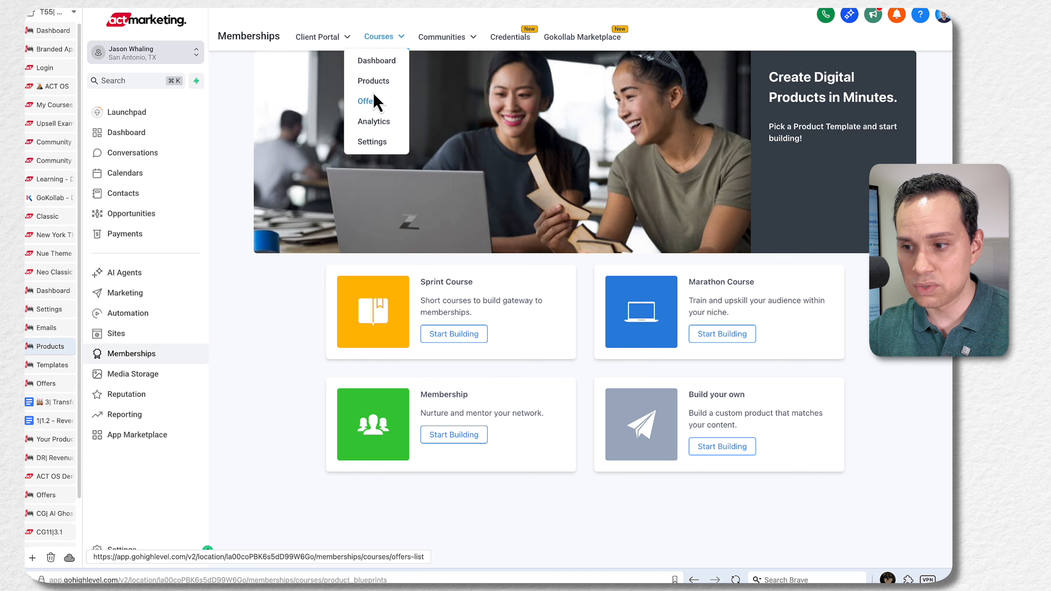
click(370, 81)
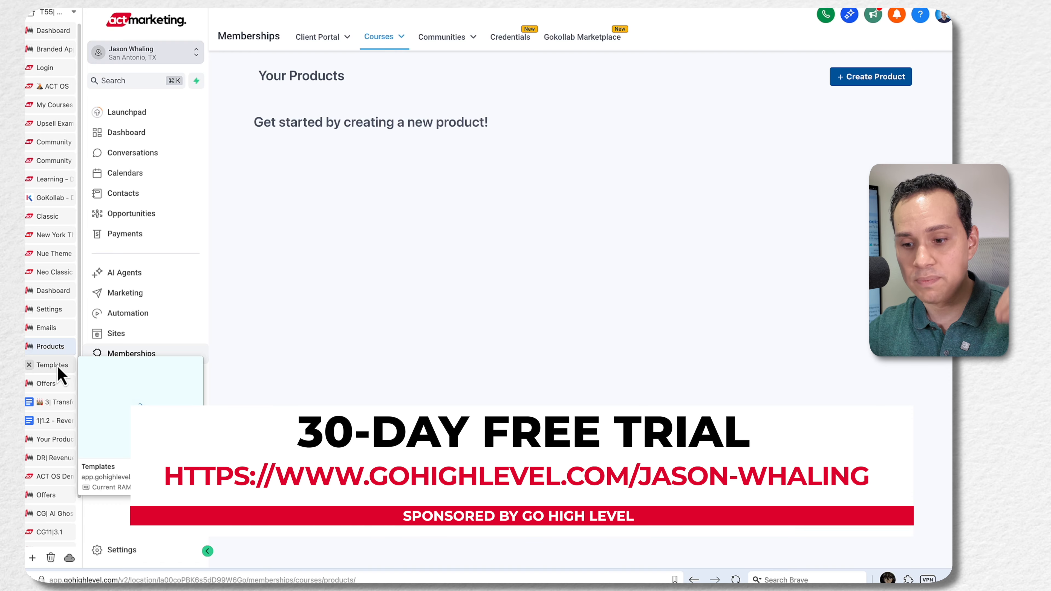
Step: Open the Templates account's products page and review its placeholder products, from Affiliate Course - Clone to ACTOS MASTER
click(58, 368)
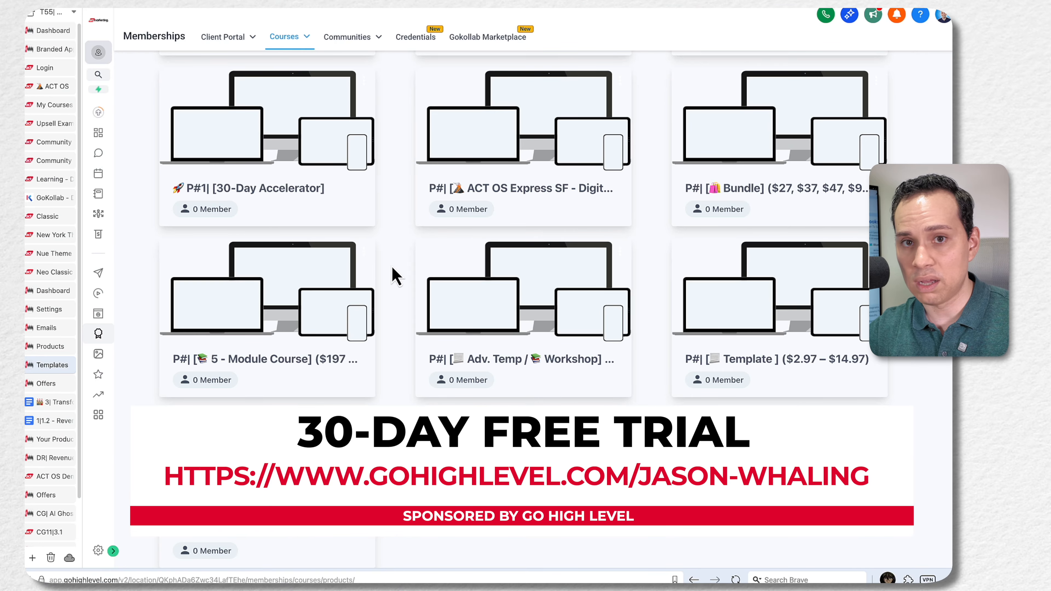
scroll(393, 268, up, 5)
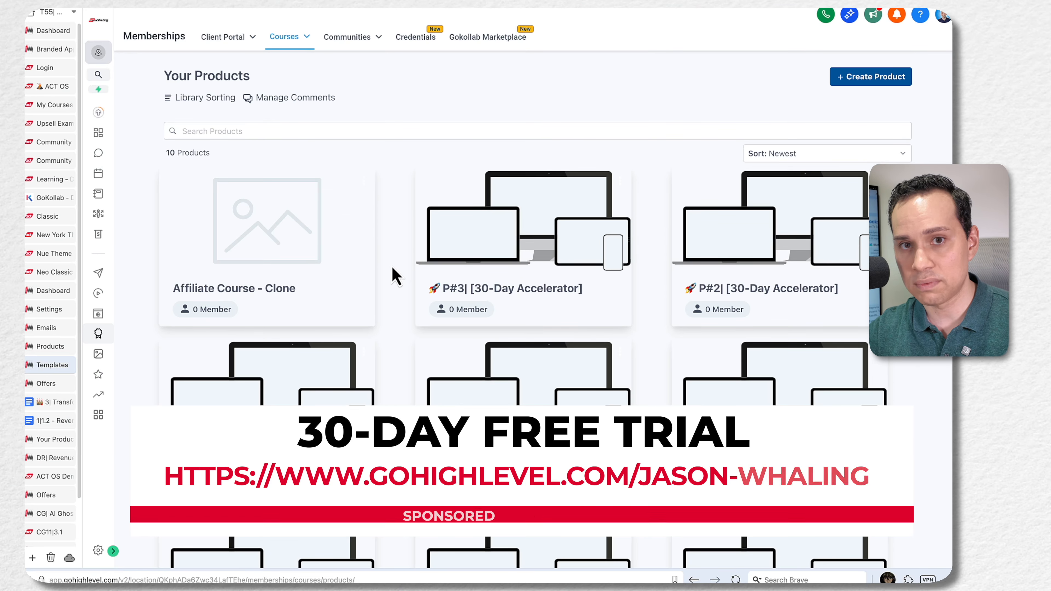
scroll(397, 319, down, 5)
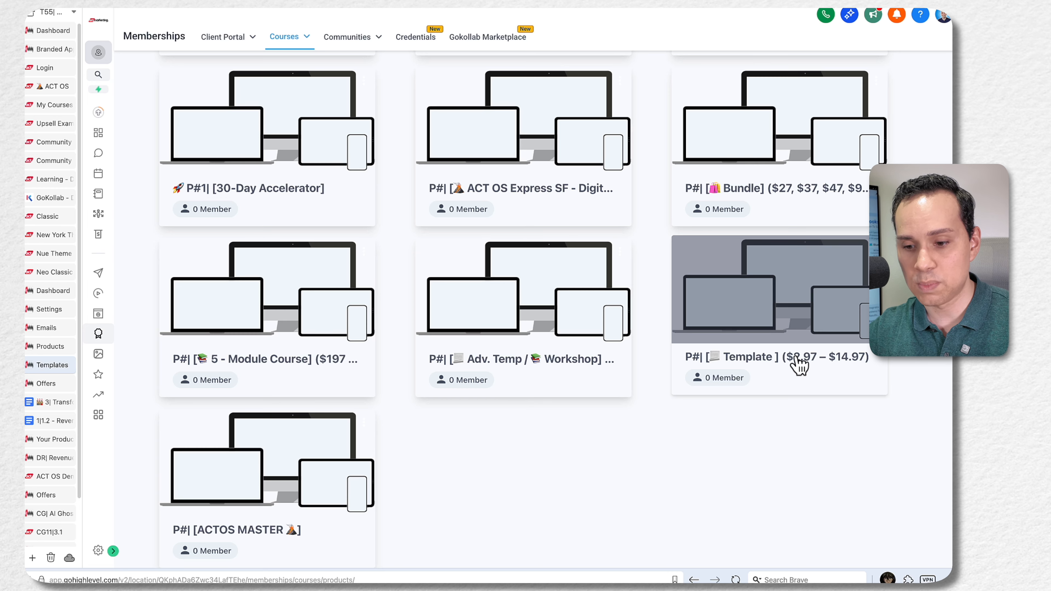
Step: Open the 1|1.2 - Revenue Roadmap document in Google Docs and skim through its contents
click(58, 423)
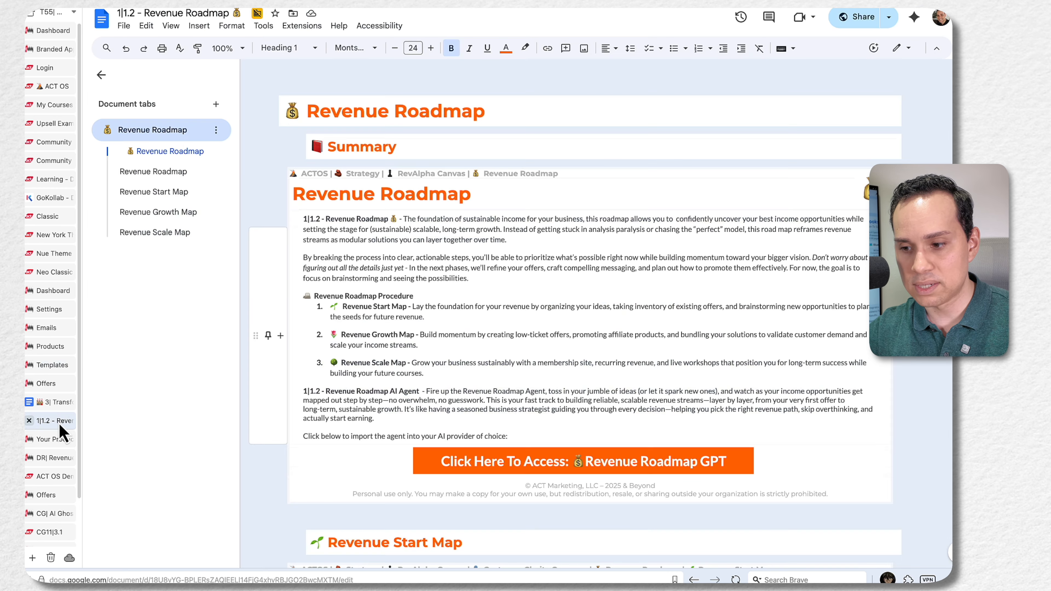
scroll(446, 167, down, 20)
scroll(457, 167, up, 20)
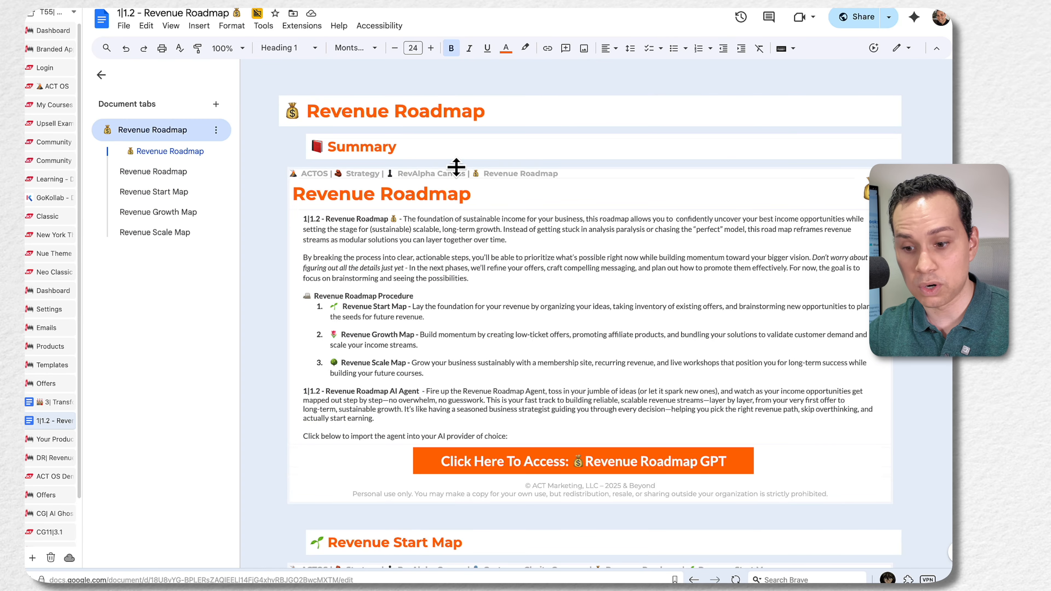
Step: Return to the main account's course Products page, reload the product list and view it with the sidebar collapsed
click(53, 351)
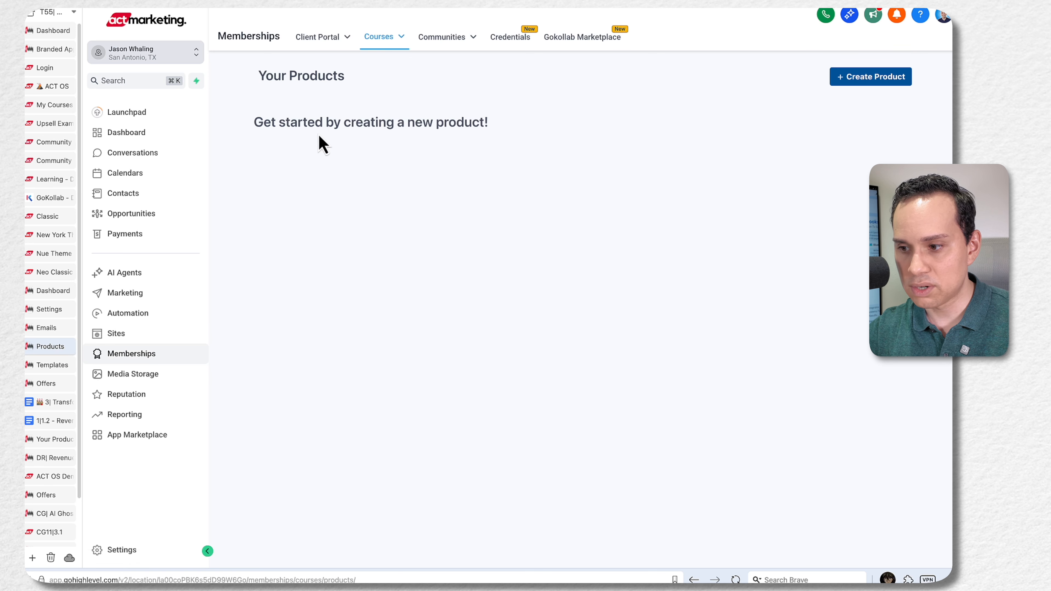
mouse_move(385, 38)
click(374, 81)
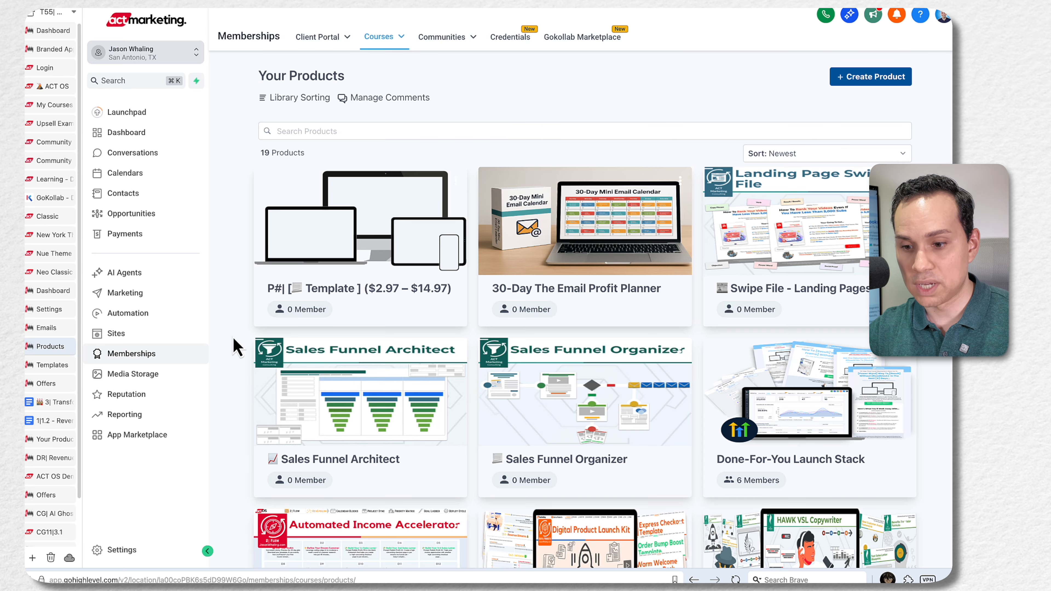
scroll(235, 345, down, 1)
scroll(58, 219, down, 2)
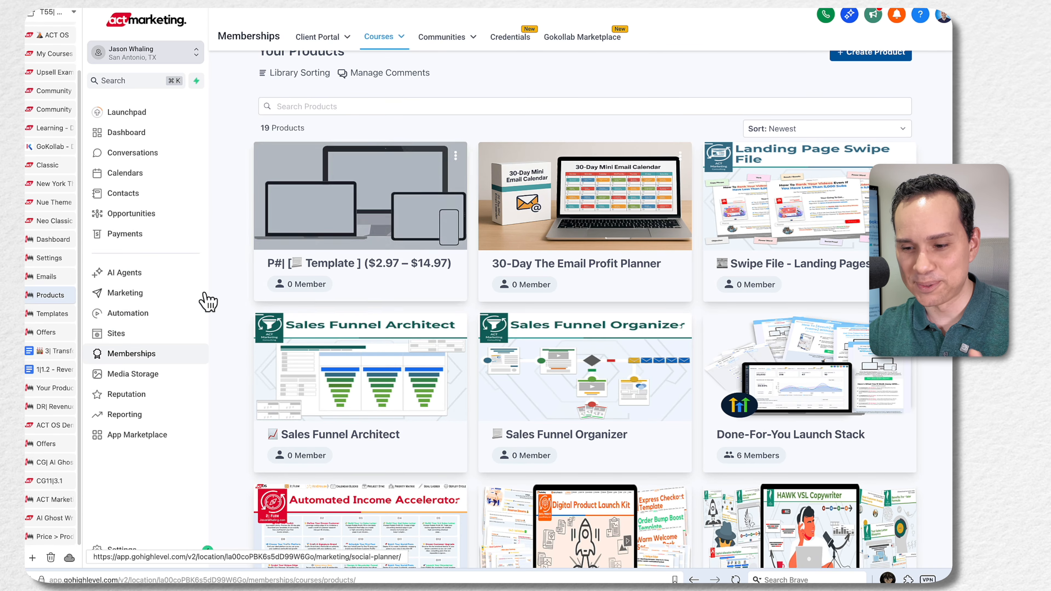
click(207, 552)
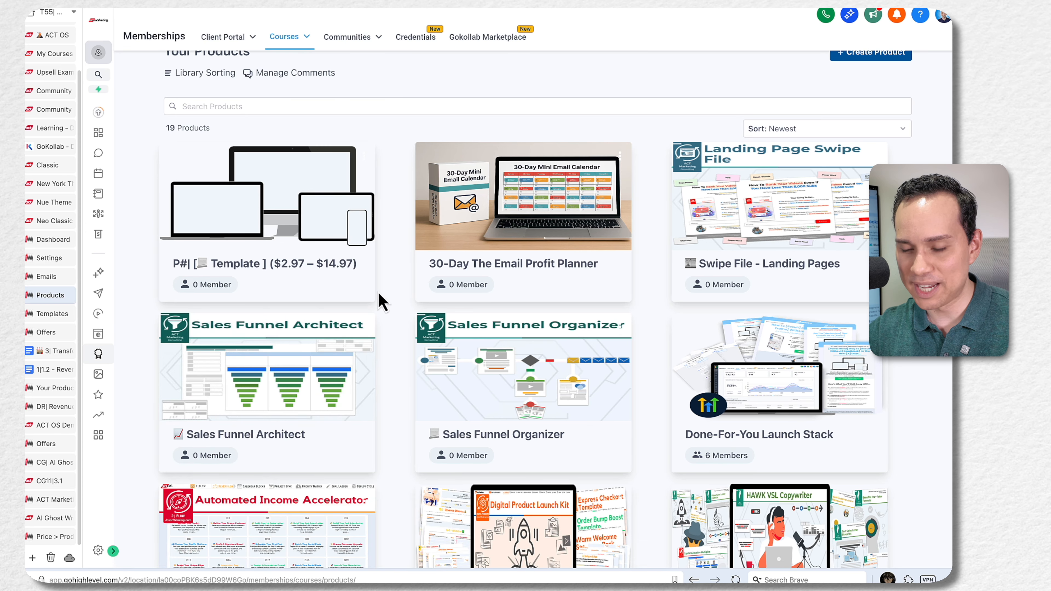
scroll(883, 75, up, 1)
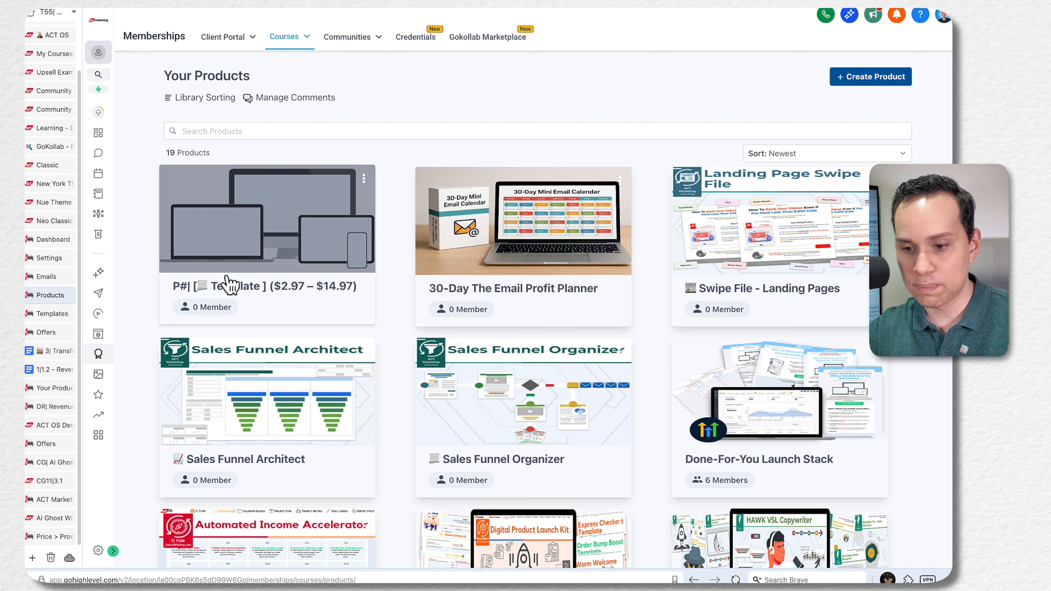
Step: View the course Offers list, the Payments product list and the AI Ghostwriter Companion sales page
click(49, 337)
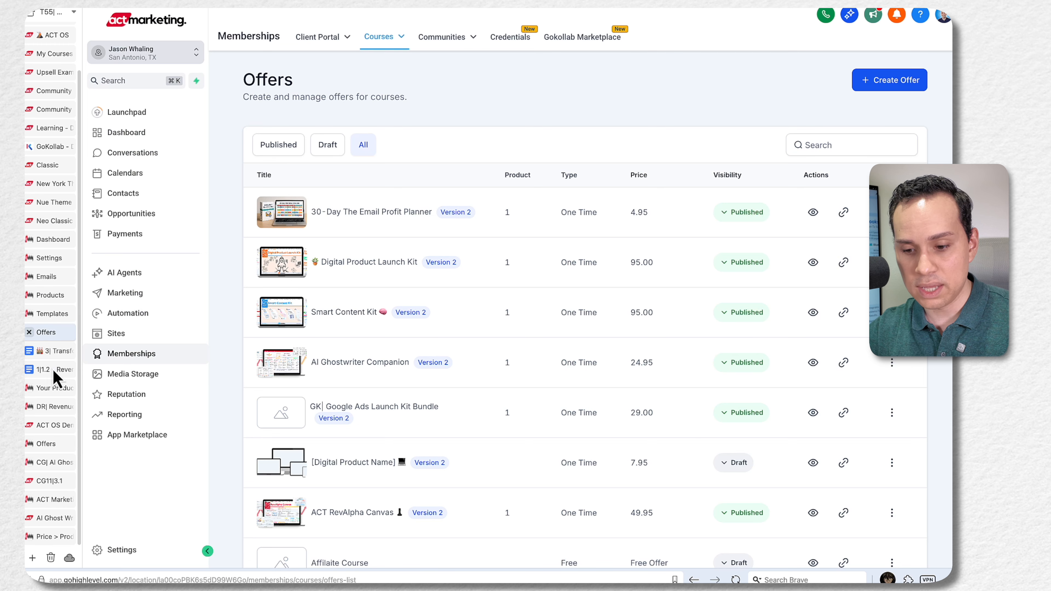
click(54, 537)
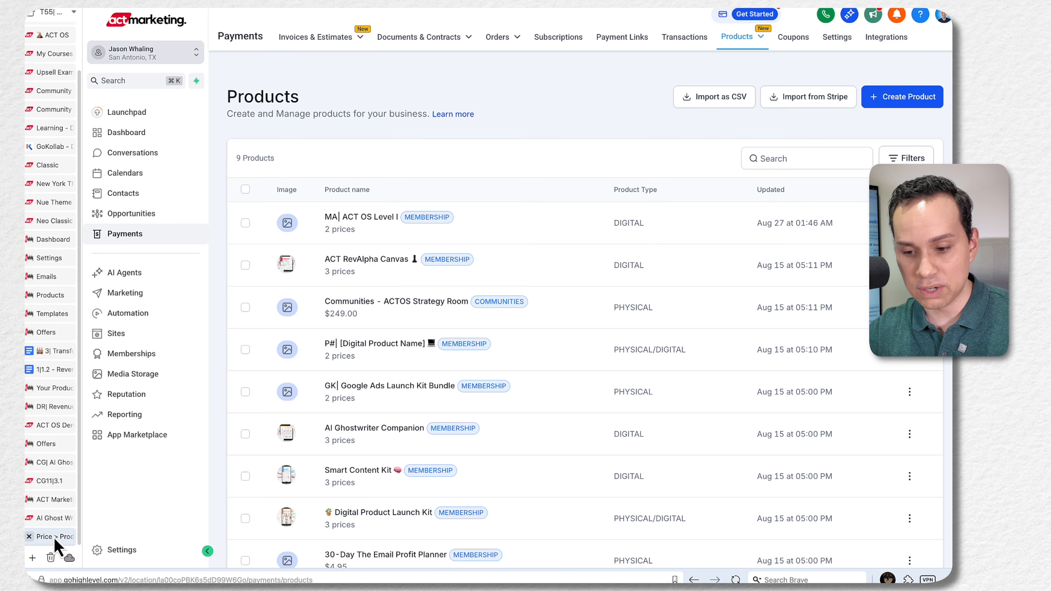
click(55, 518)
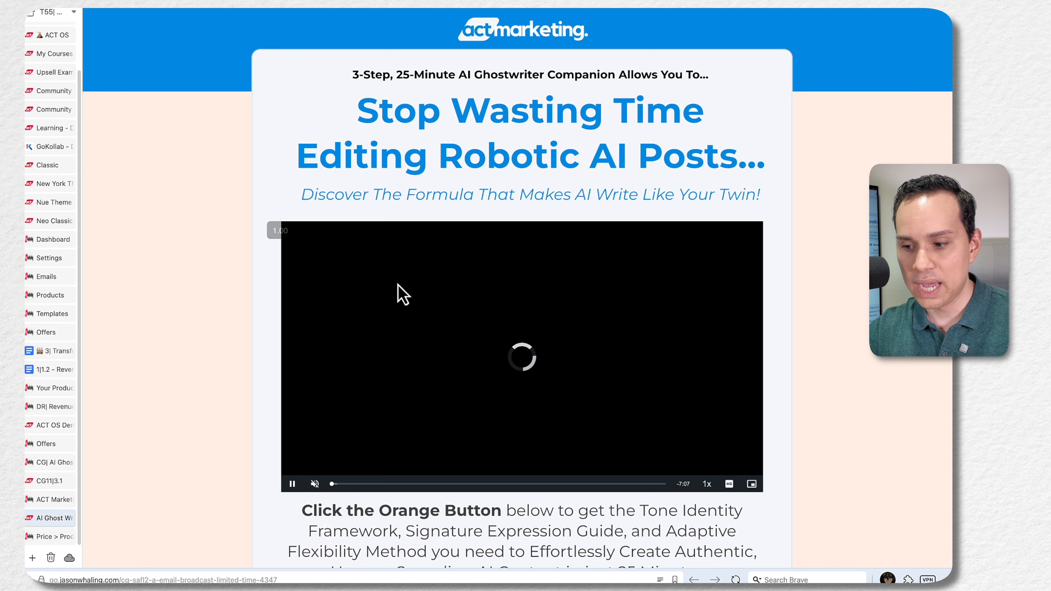
Step: View the template product's outline for the $2.97 – $14.97 range alongside the course Your Products list
scroll(415, 357, down, 1)
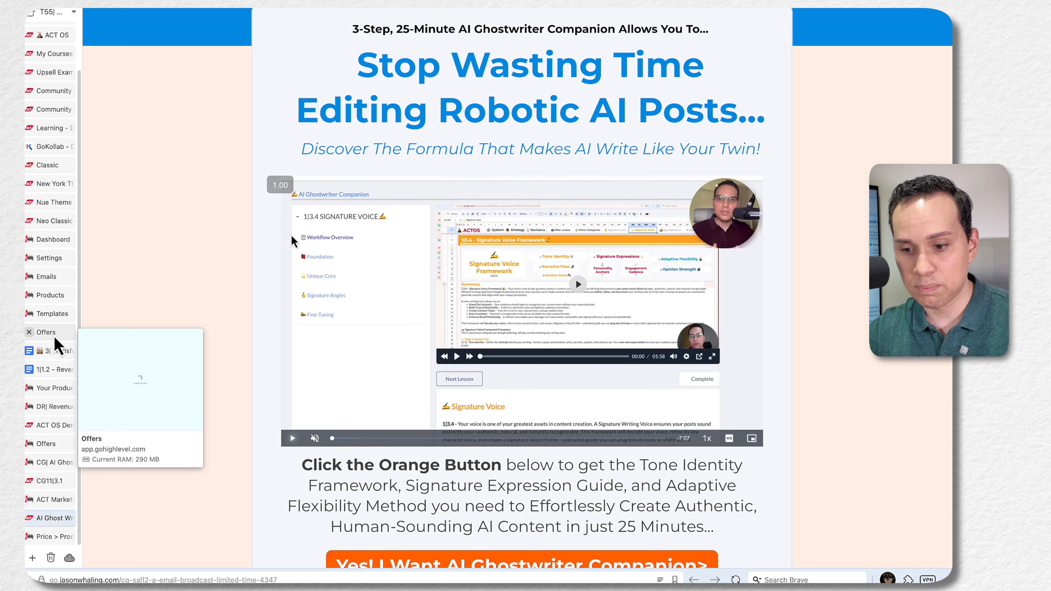
click(50, 407)
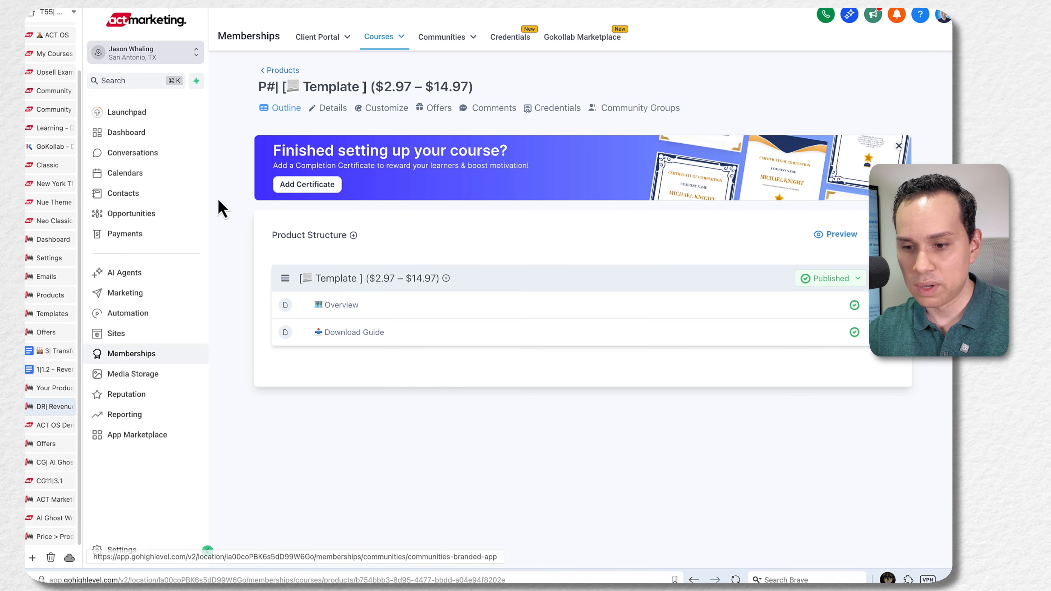
click(49, 301)
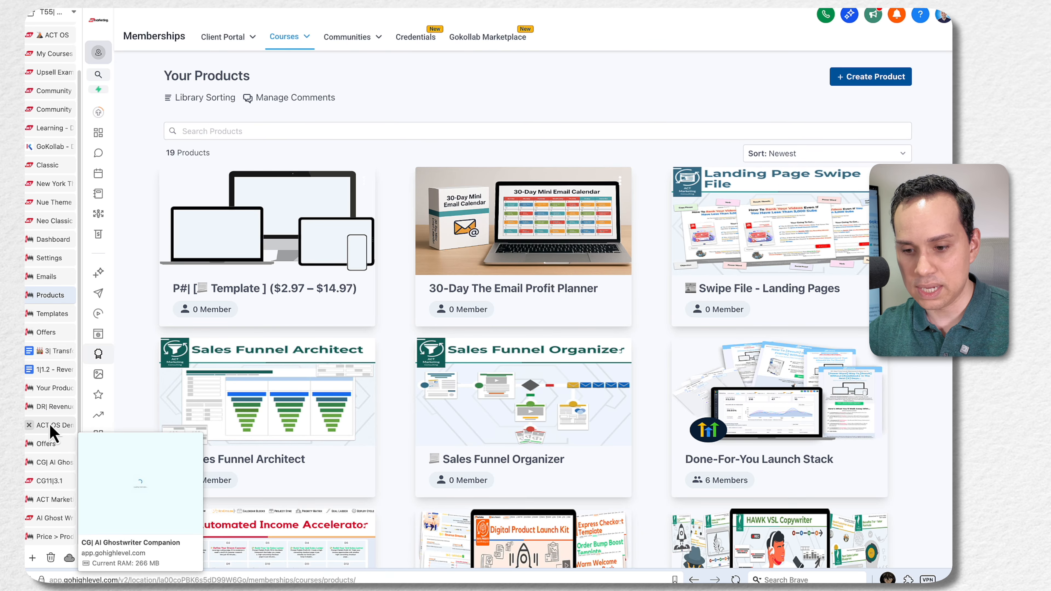
click(50, 405)
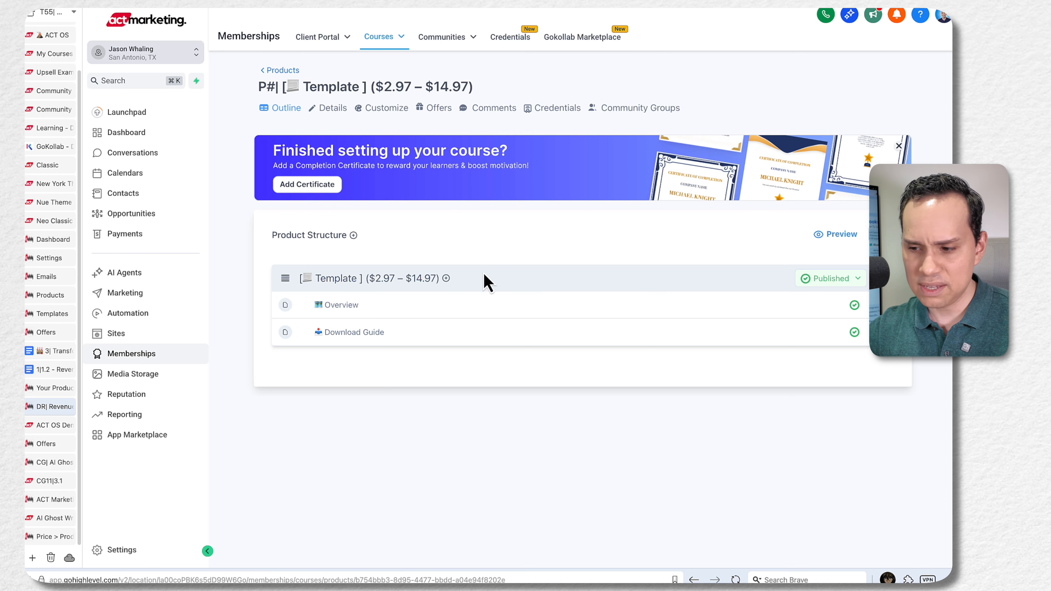
click(446, 279)
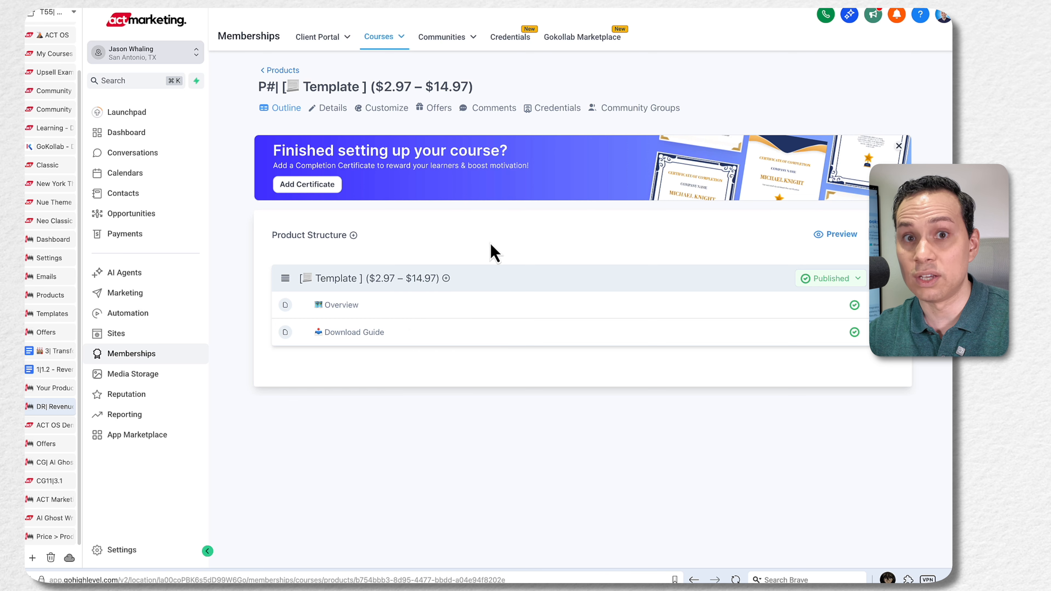
Step: Open the template product's details page and look over its title, description and thumbnail fields
click(335, 111)
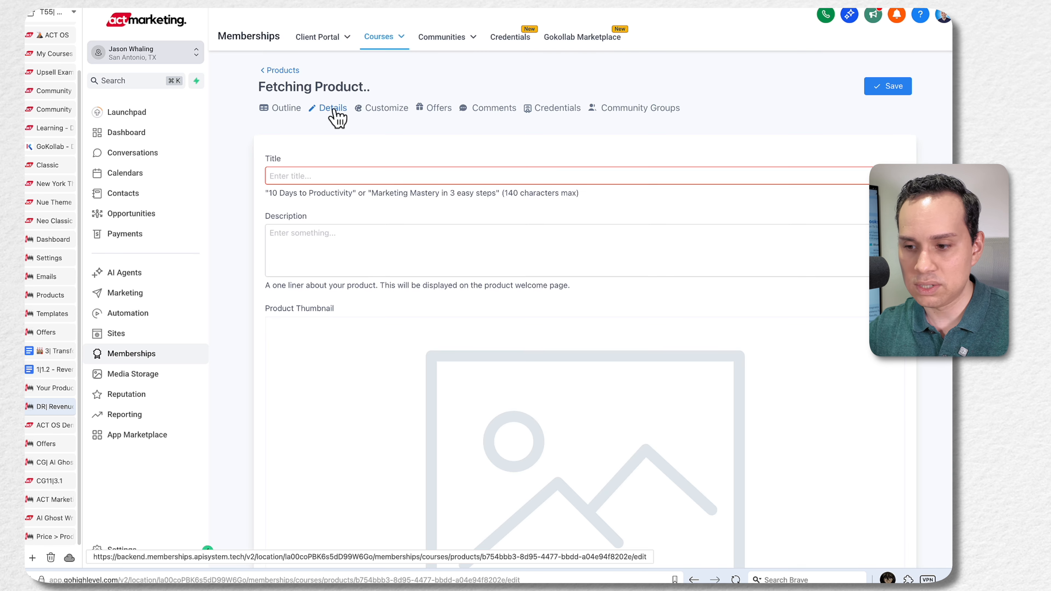
scroll(463, 217, down, 2)
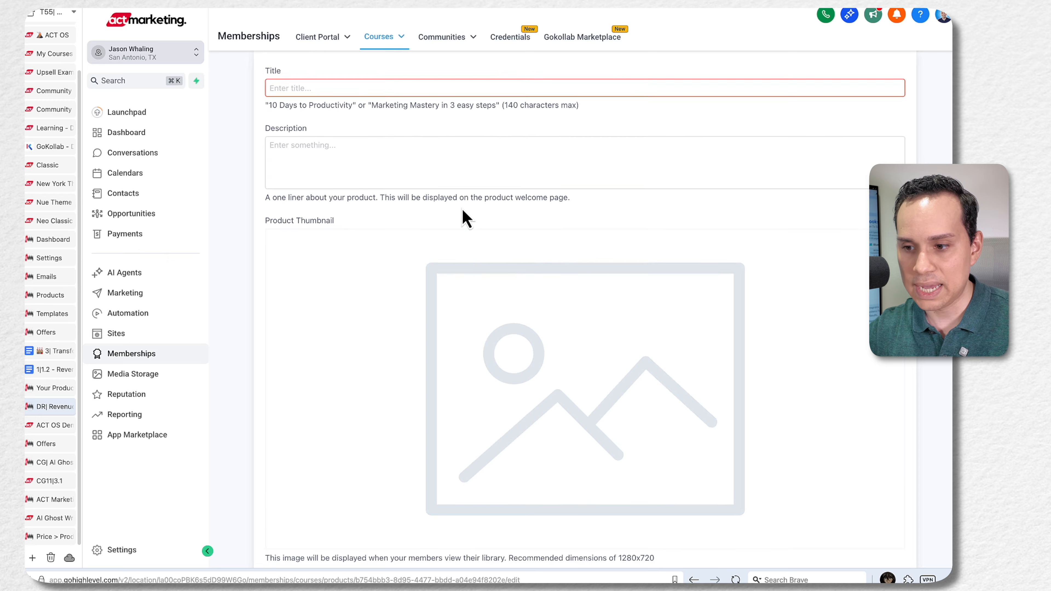
scroll(464, 217, up, 2)
click(335, 234)
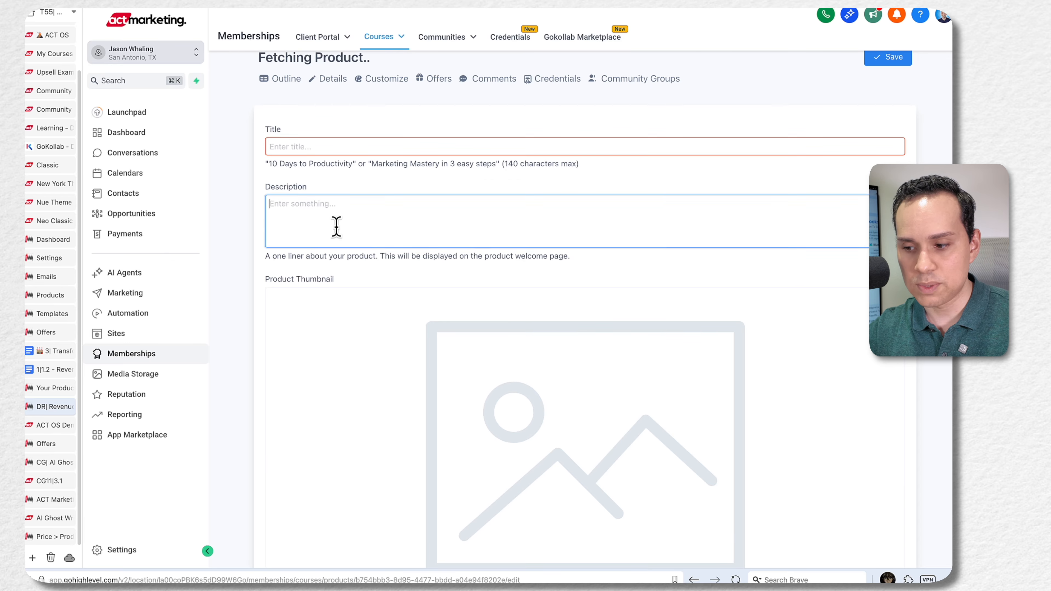
scroll(336, 228, down, 4)
scroll(503, 330, up, 5)
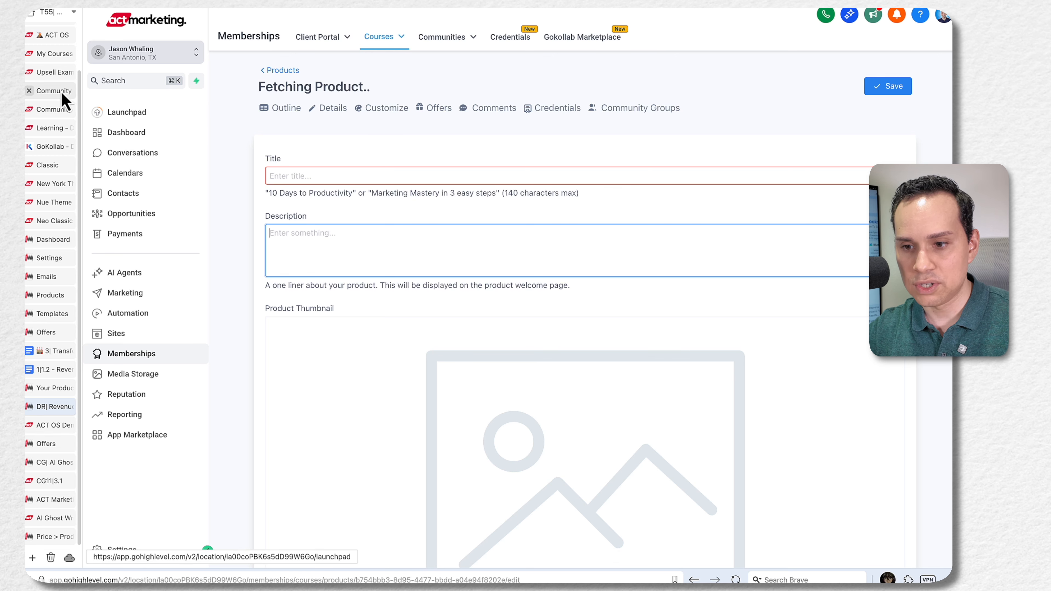
Step: View the My Courses library in the client portal to examine the titles, descriptions and thumbnails on the course cards
scroll(58, 91, up, 2)
click(55, 106)
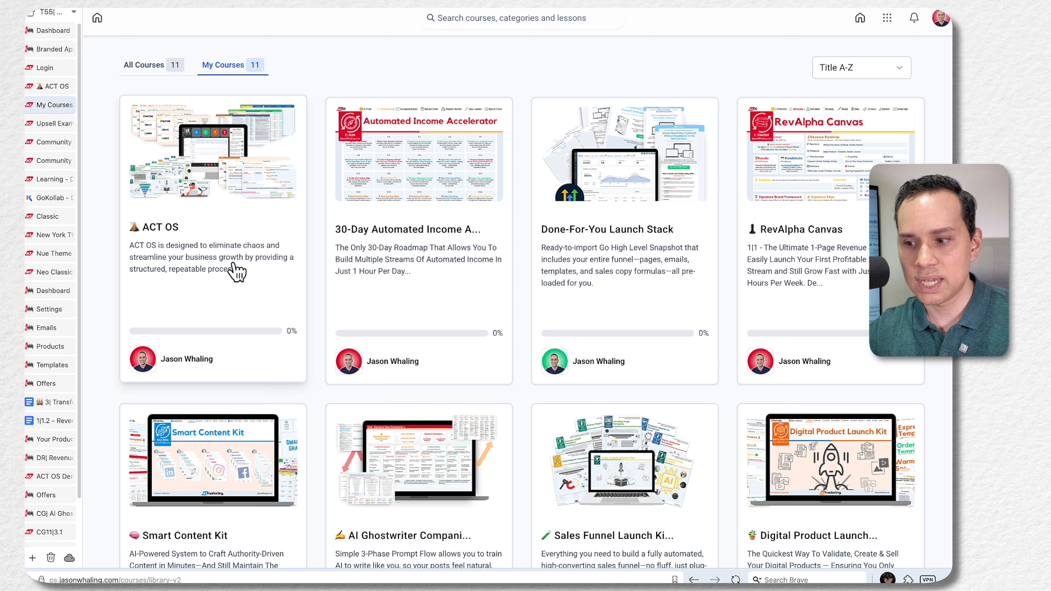
scroll(239, 270, down, 1)
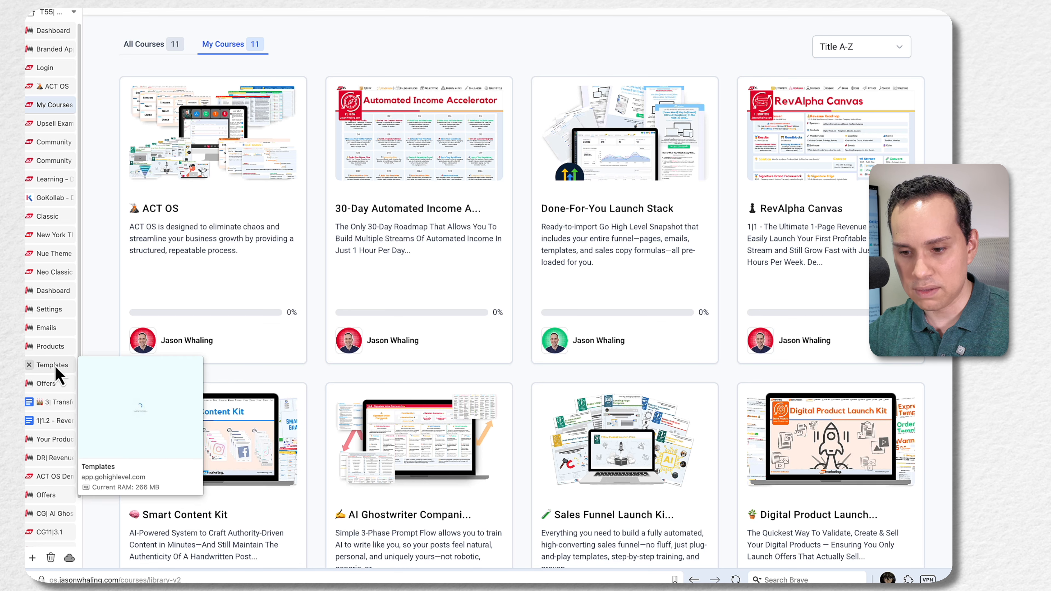
Step: Replace the template product's title with the "Revenue Roadmap Agent 💰" heading copied from the 3| Transform Blueprint document in Google Docs
click(53, 459)
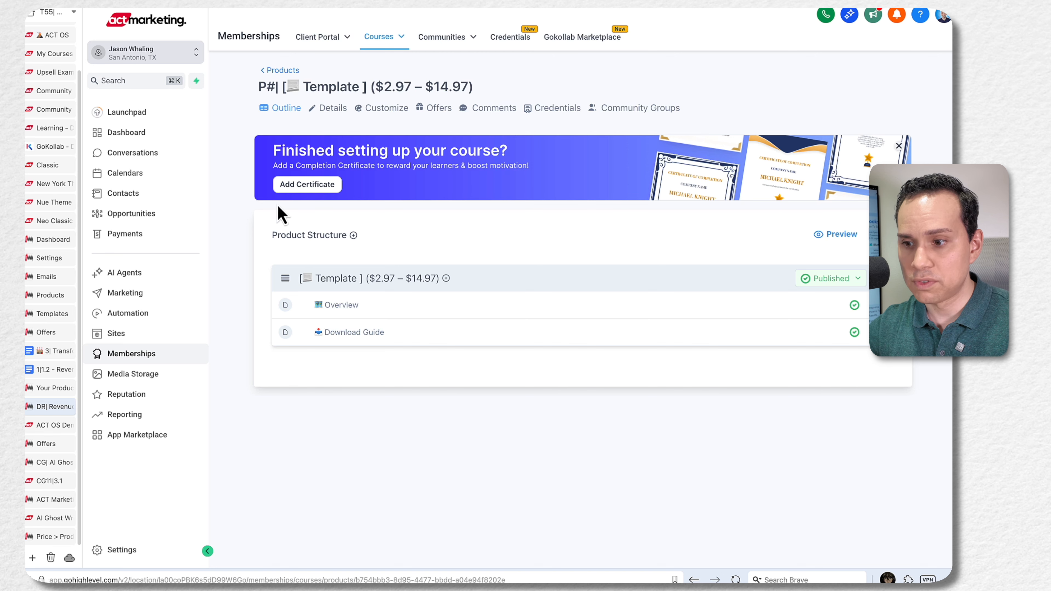
click(329, 109)
click(315, 168)
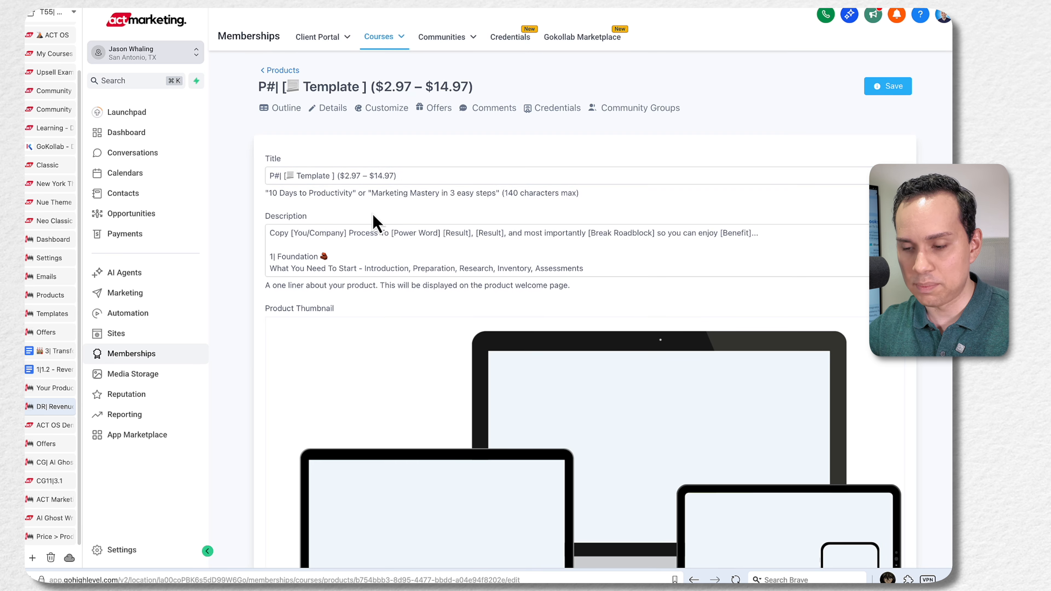
key(ctrl+Right)
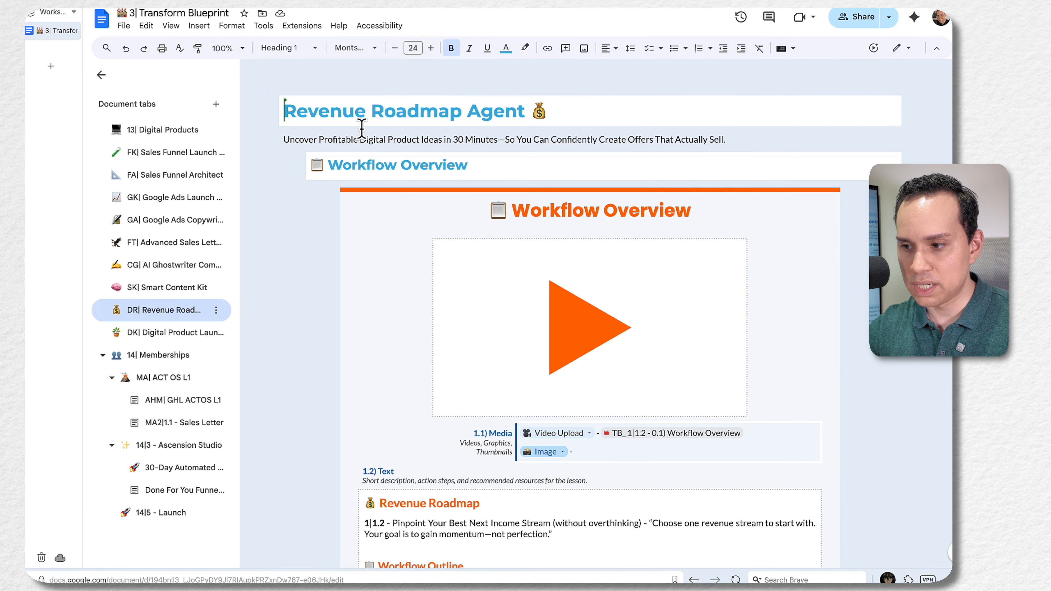
triple_click(541, 113)
key(ctrl+c)
key(ctrl+Left)
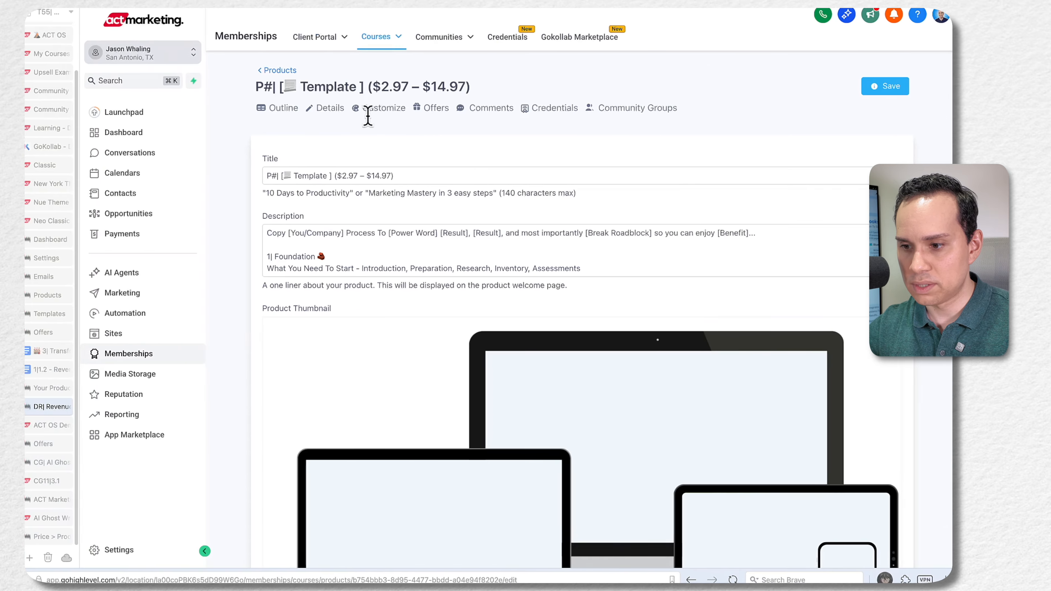
triple_click(369, 175)
key(ctrl+v)
Step: Replace the product description with the document's line "Uncover Profitable Digital Product Ideas in 30 Minutes—So You Can Confidently Create Offers That Actually Sell."
key(ctrl+Right)
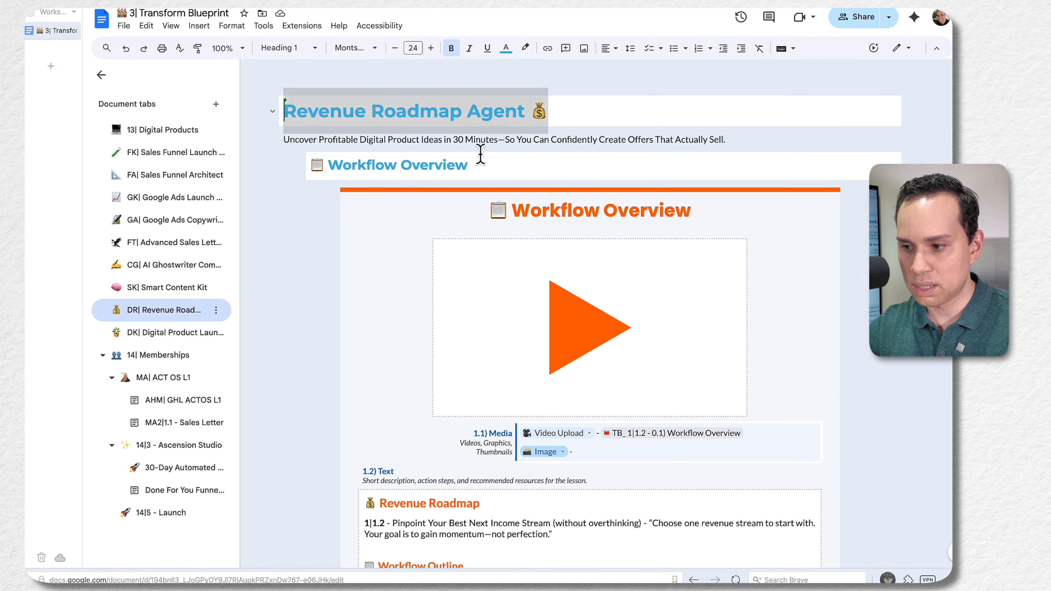
click(511, 138)
triple_click(511, 138)
key(ctrl+c)
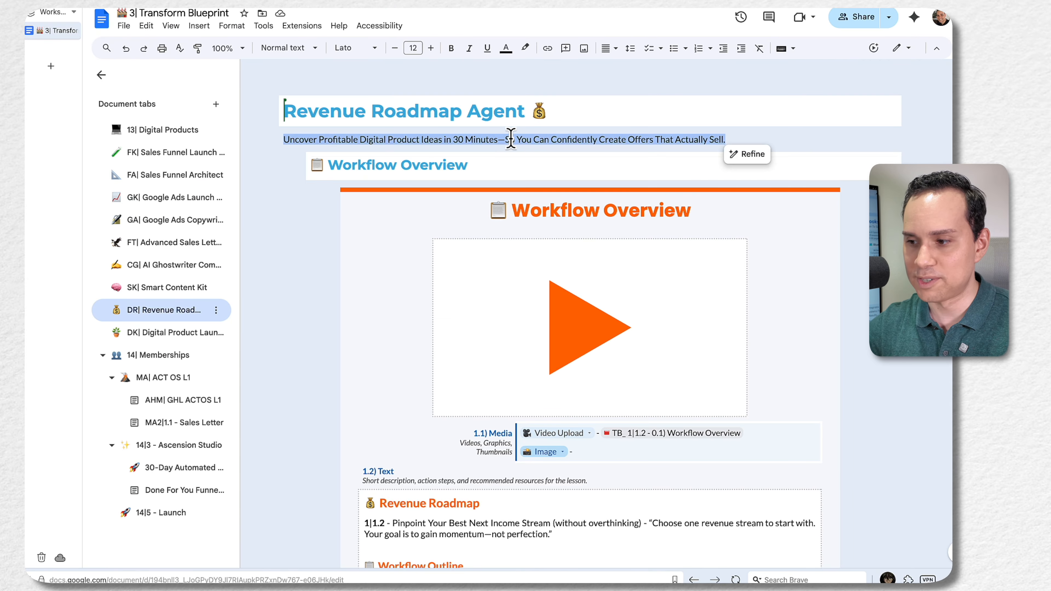
key(ctrl+Left)
click(430, 235)
key(ctrl+a)
key(ctrl+v)
Step: Upload the Revenue Roadmap Agent laptop mockup from the Downloads folder as the product thumbnail
scroll(422, 235, down, 5)
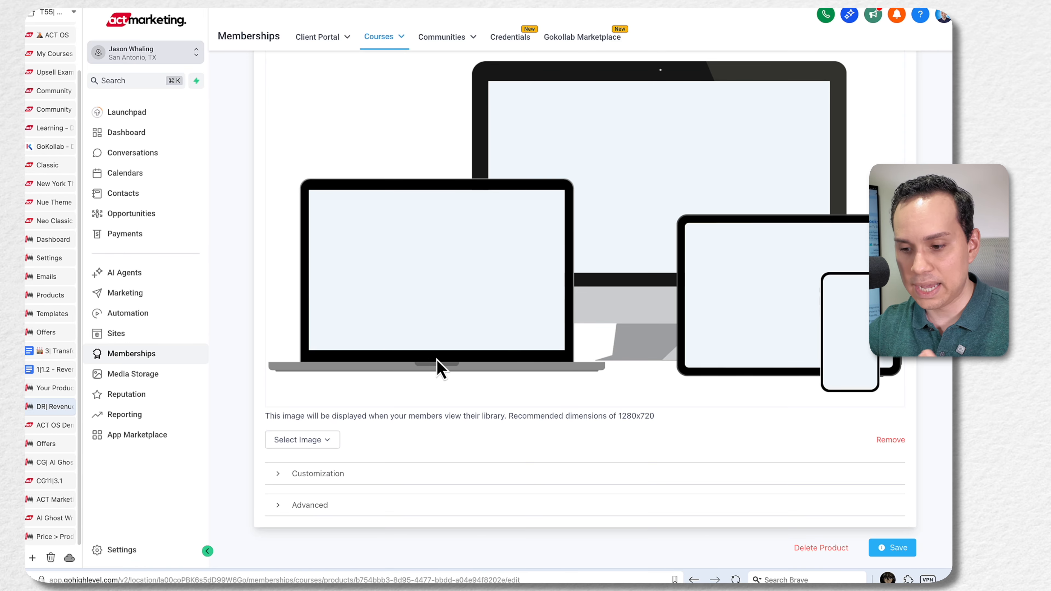
click(337, 443)
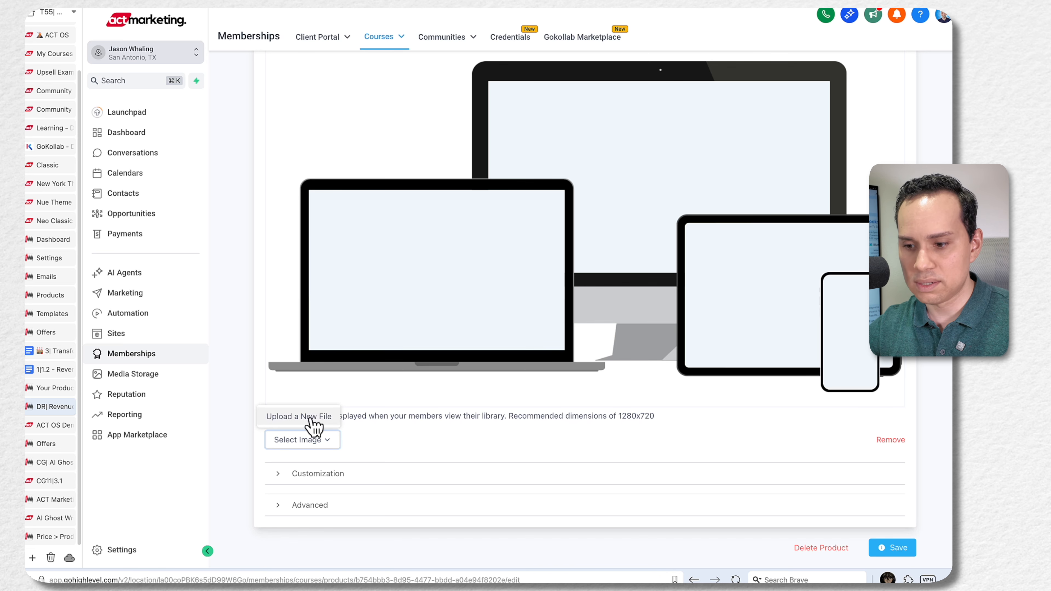
click(310, 418)
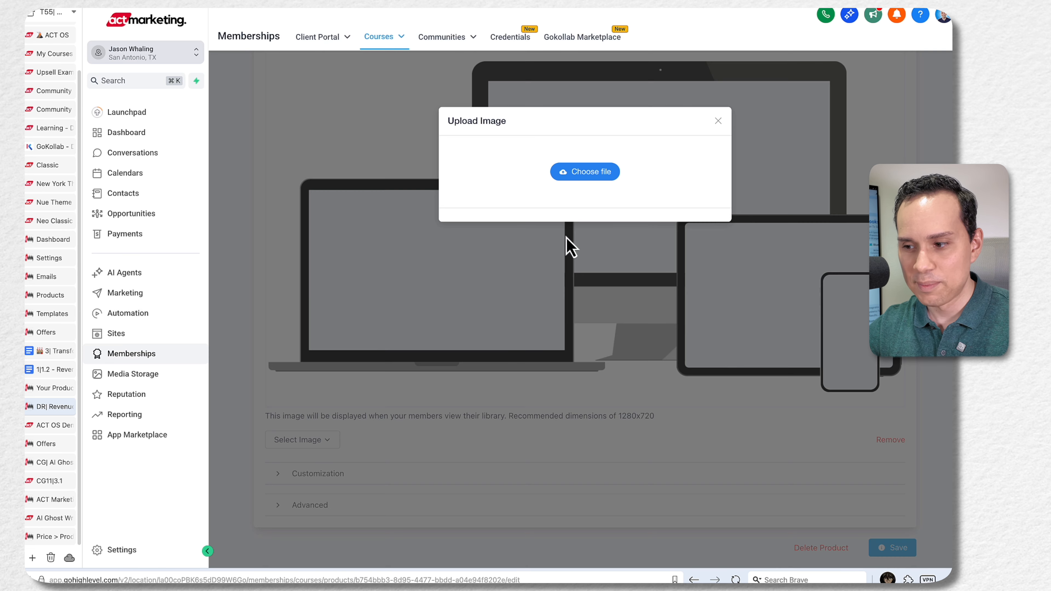
click(585, 178)
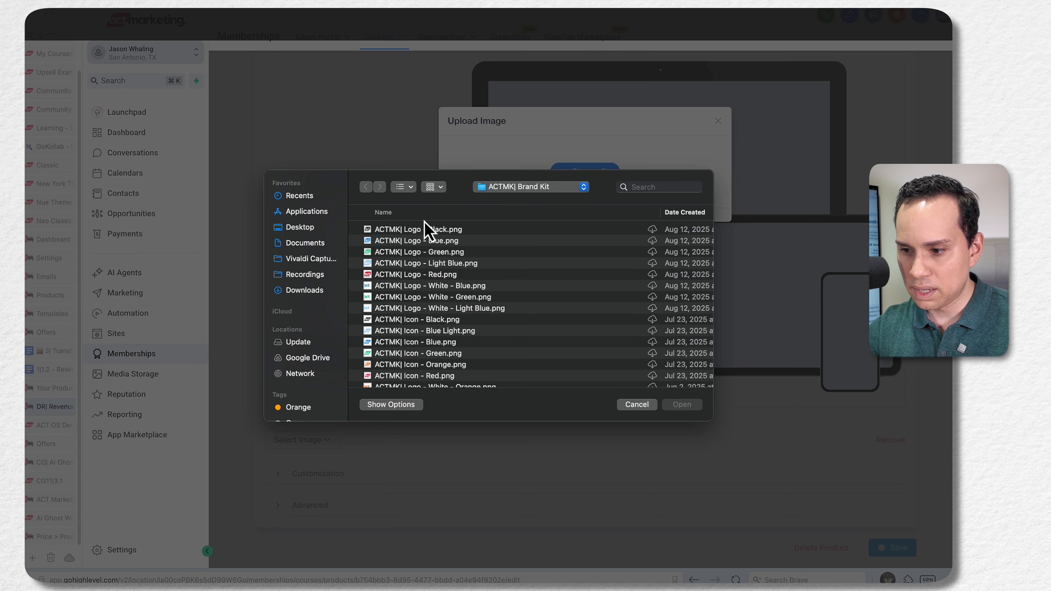
click(321, 290)
click(459, 230)
click(682, 405)
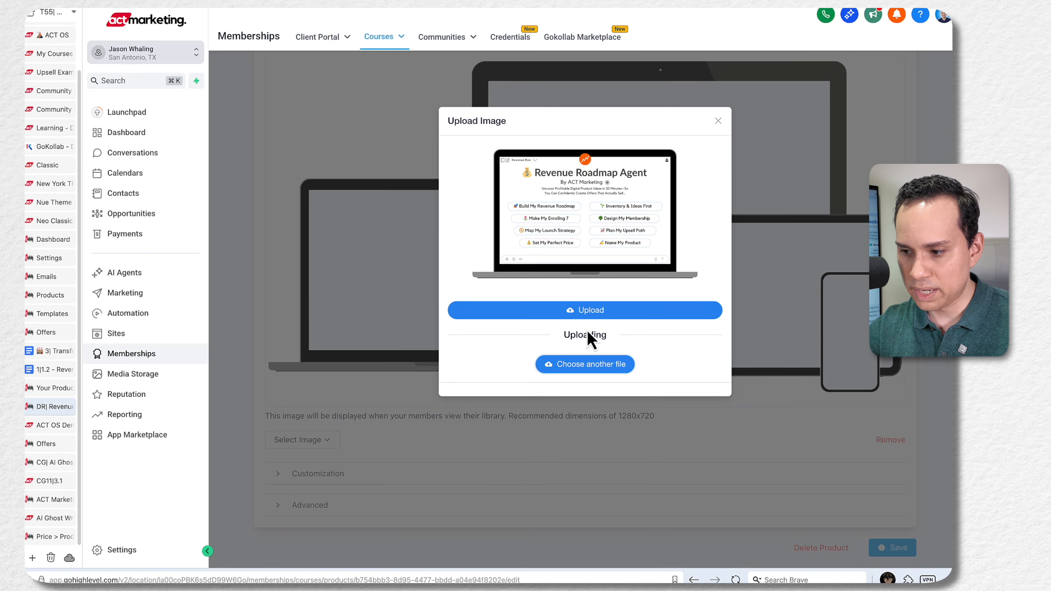
click(587, 314)
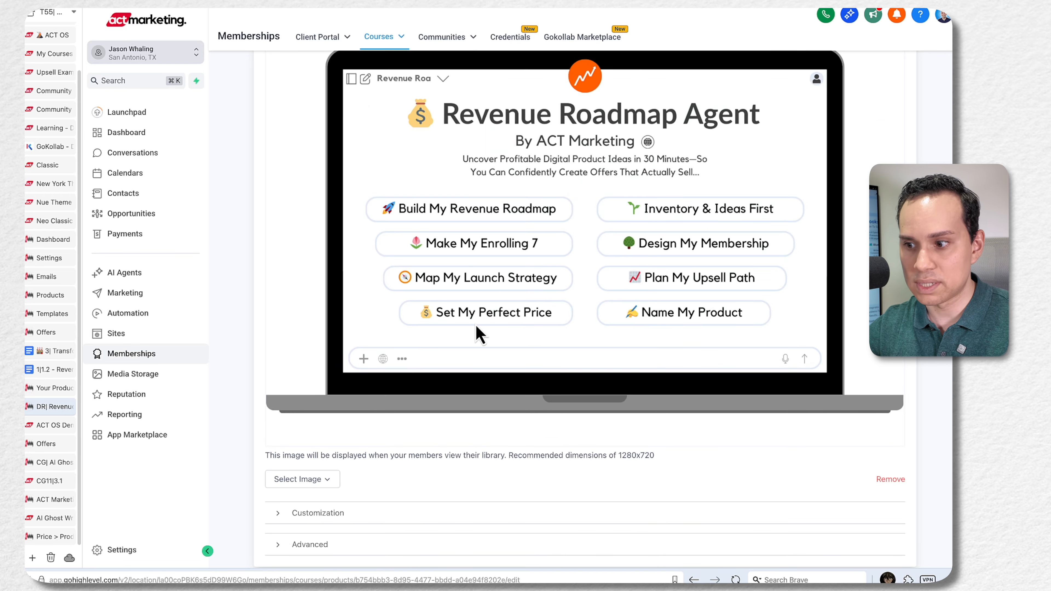
Step: Expand the product's Customization section and review the instructor heading, headshot, name, title, bio, logo and favicon settings
scroll(477, 326, up, 3)
scroll(477, 327, down, 2)
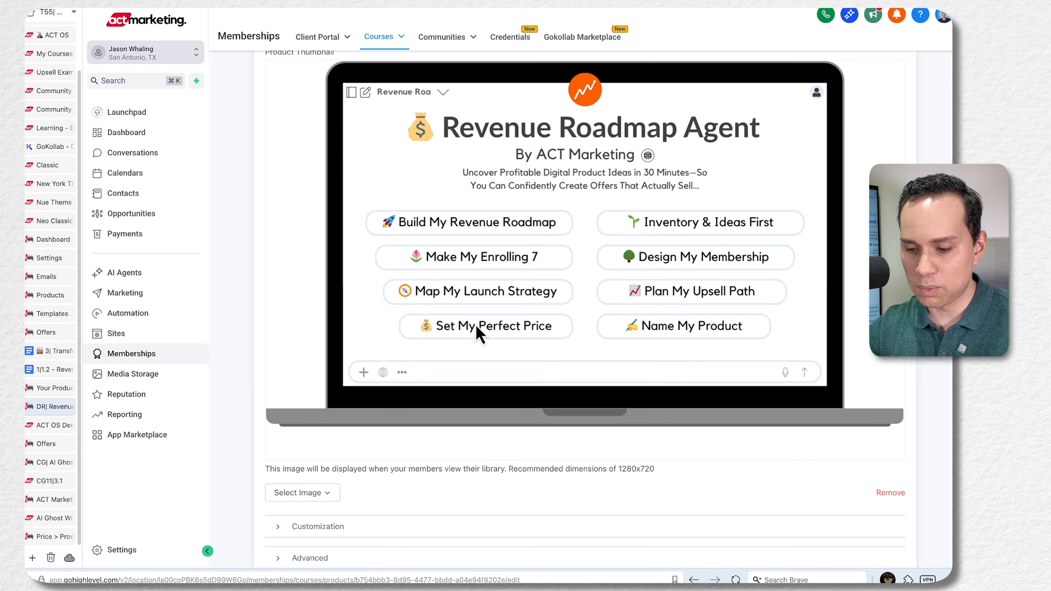
scroll(479, 332, down, 2)
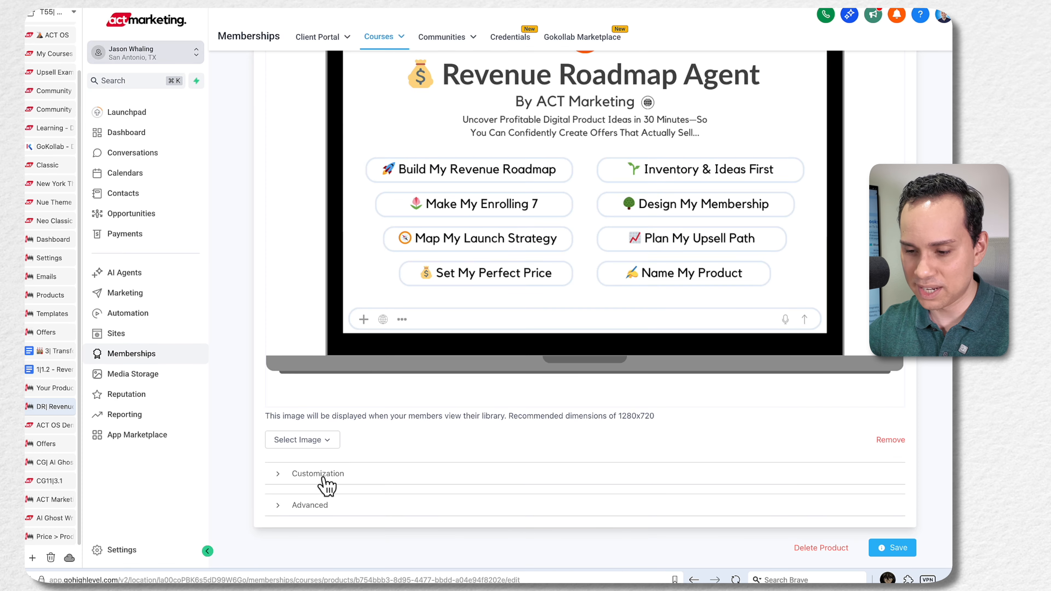
click(322, 476)
scroll(324, 483, down, 10)
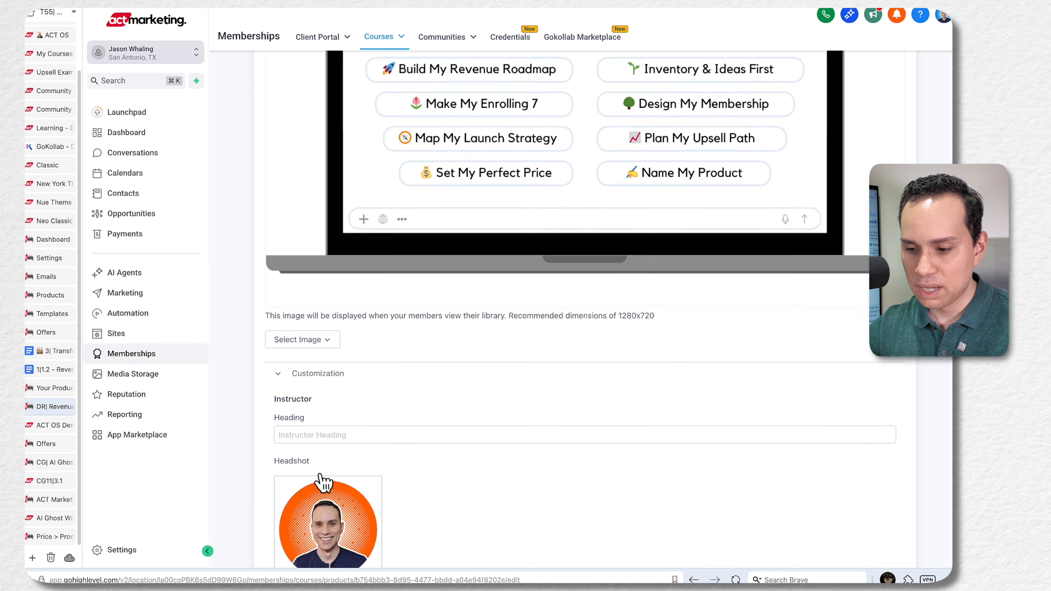
scroll(323, 481, down, 4)
scroll(434, 257, up, 2)
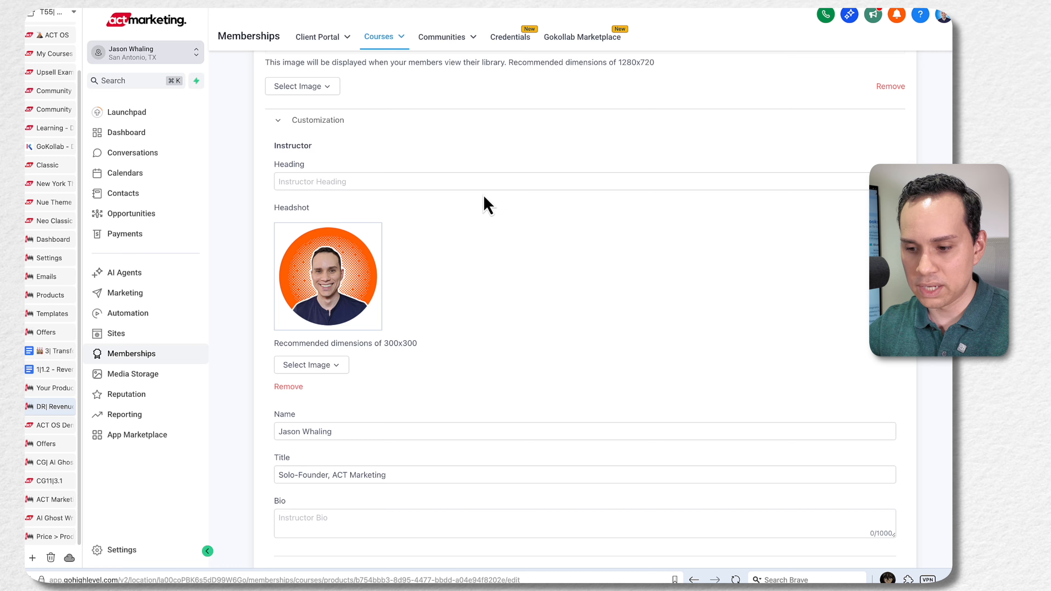
scroll(414, 239, down, 5)
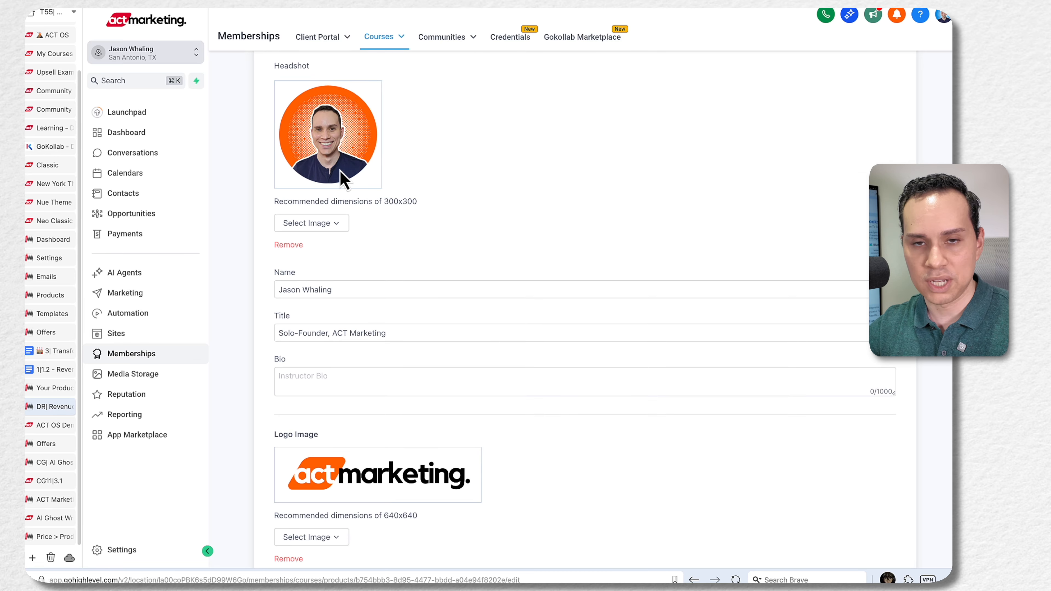
scroll(340, 170, down, 3)
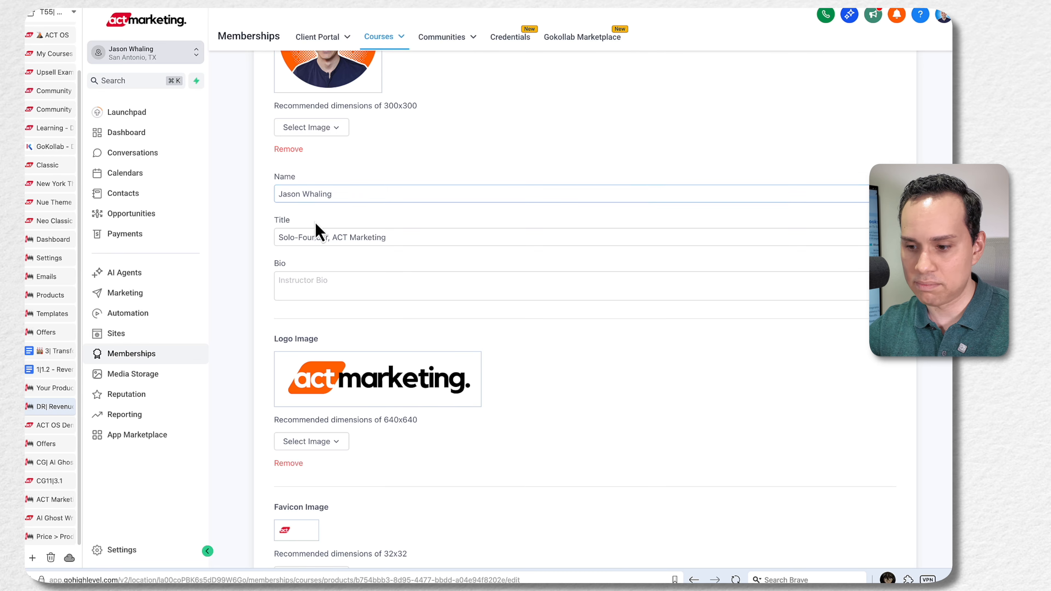
scroll(325, 239, down, 4)
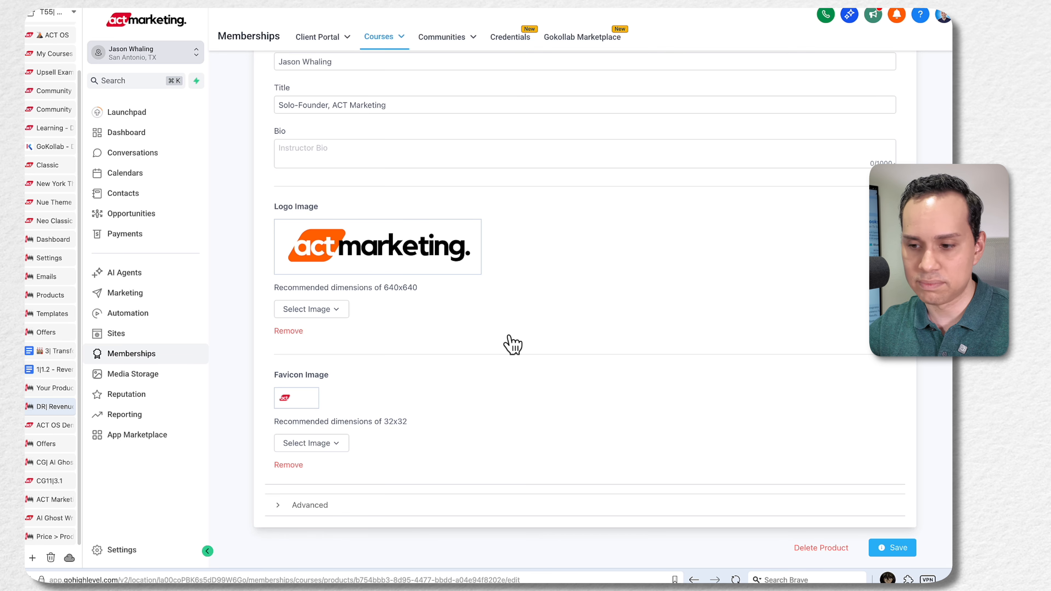
scroll(513, 345, up, 9)
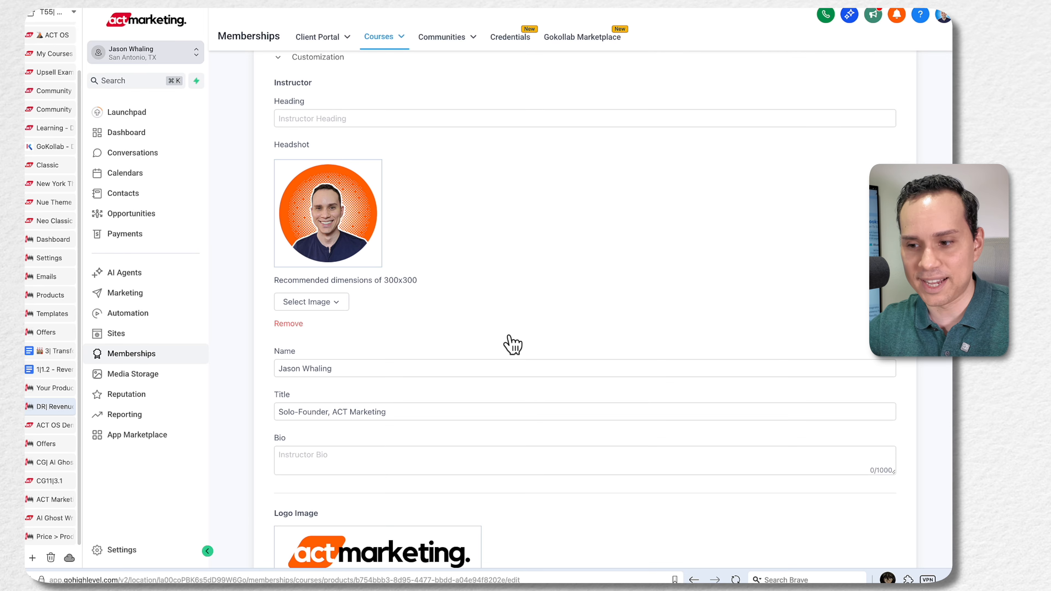
scroll(512, 345, up, 11)
scroll(523, 237, down, 13)
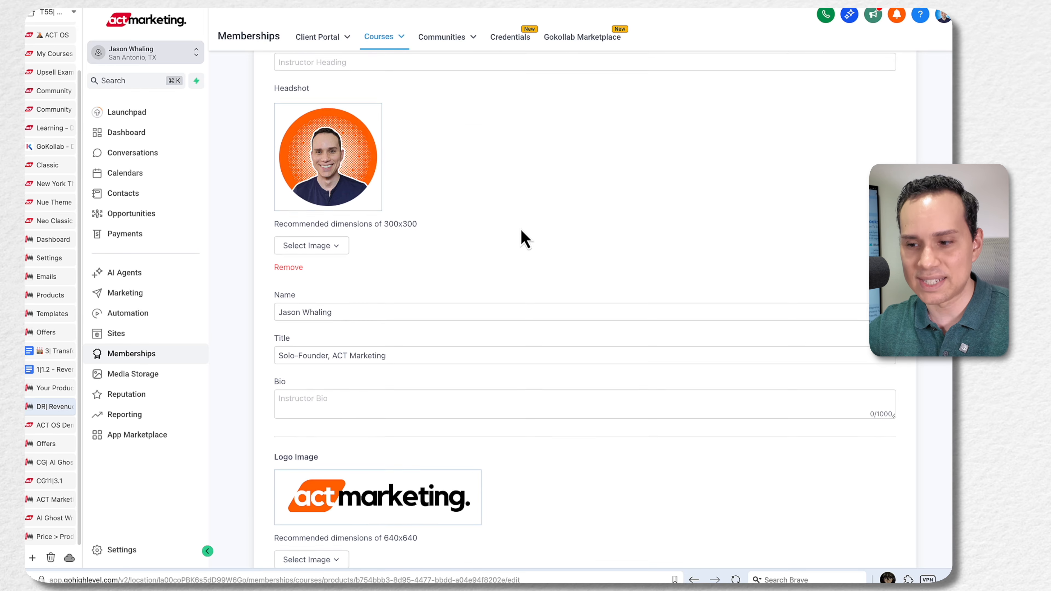
scroll(523, 238, down, 5)
Step: Leave the instructor bio empty and save the product details
click(378, 241)
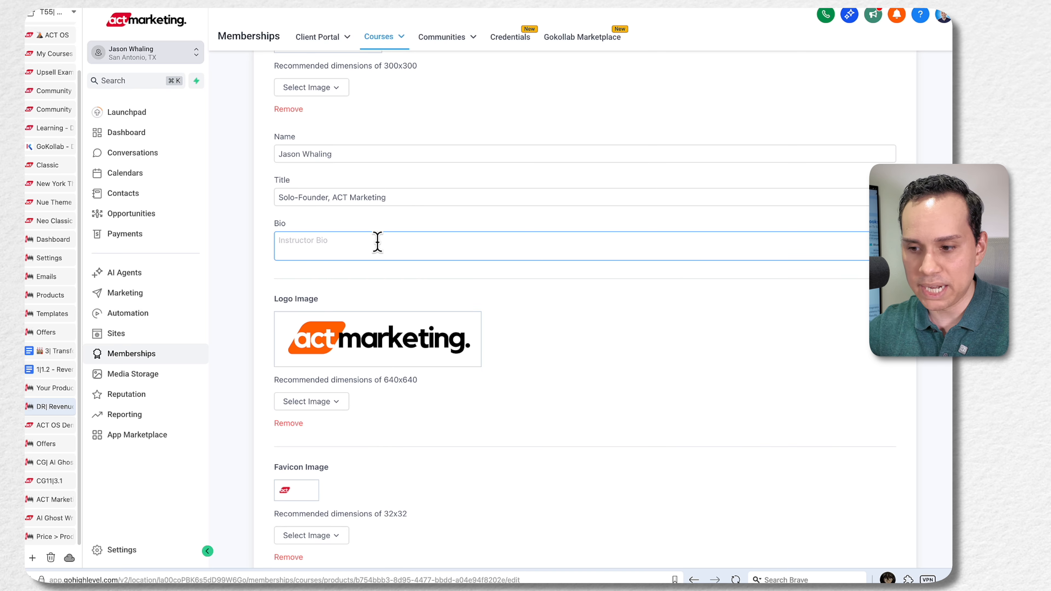
scroll(378, 242, down, 3)
click(893, 549)
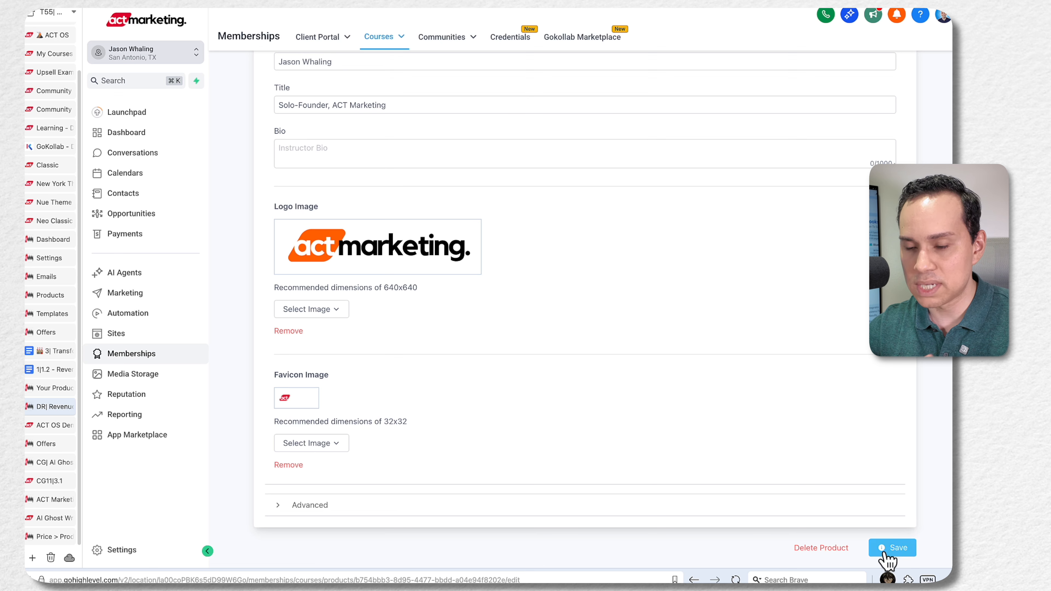
click(888, 551)
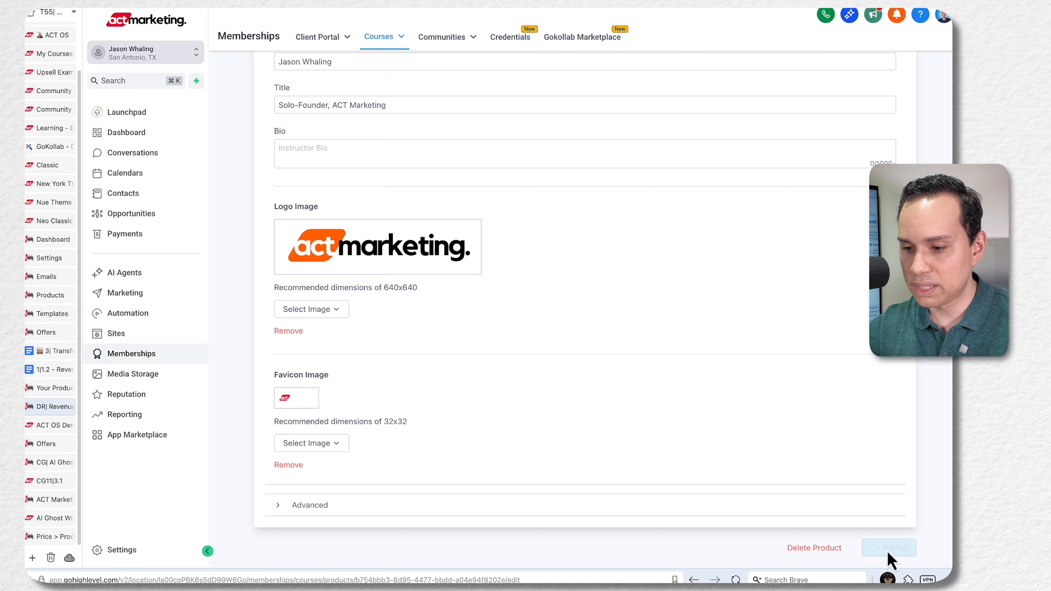
Step: Open the Revenue Roadmap Agent product's theme customization and browse the available system templates
scroll(552, 380, up, 20)
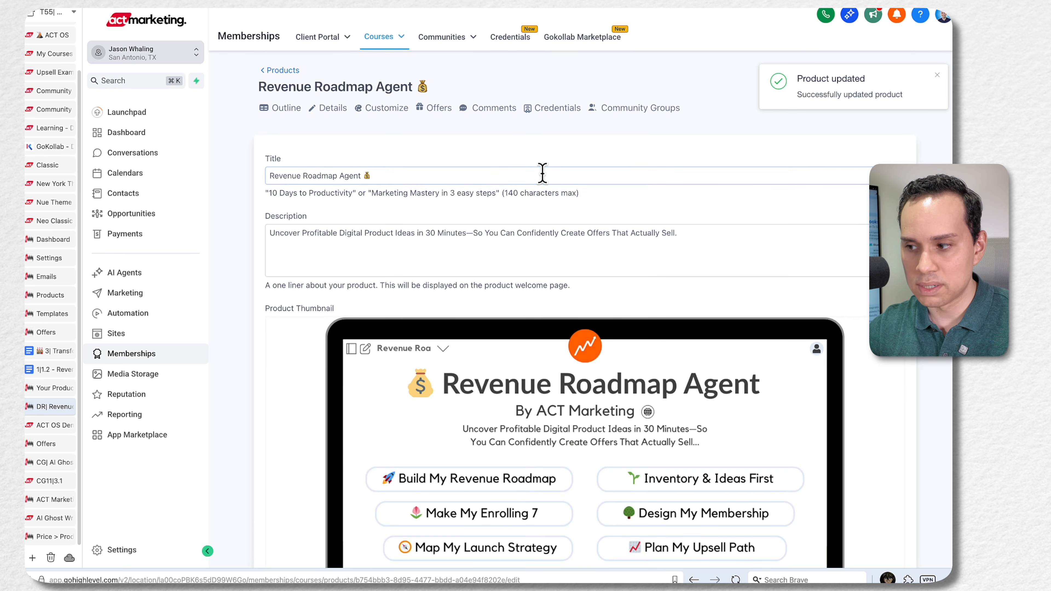
click(388, 112)
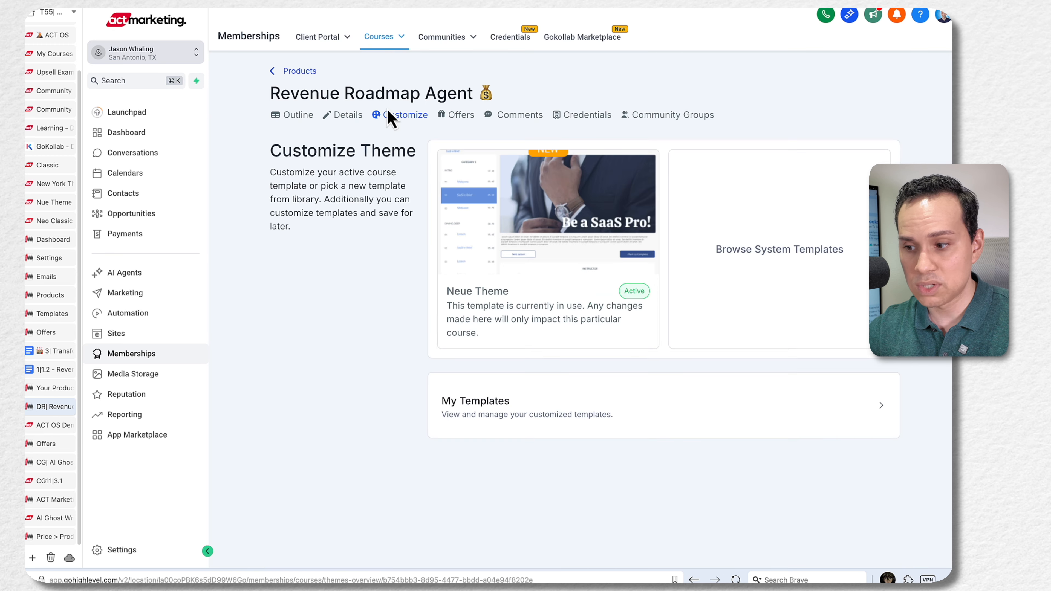
click(814, 269)
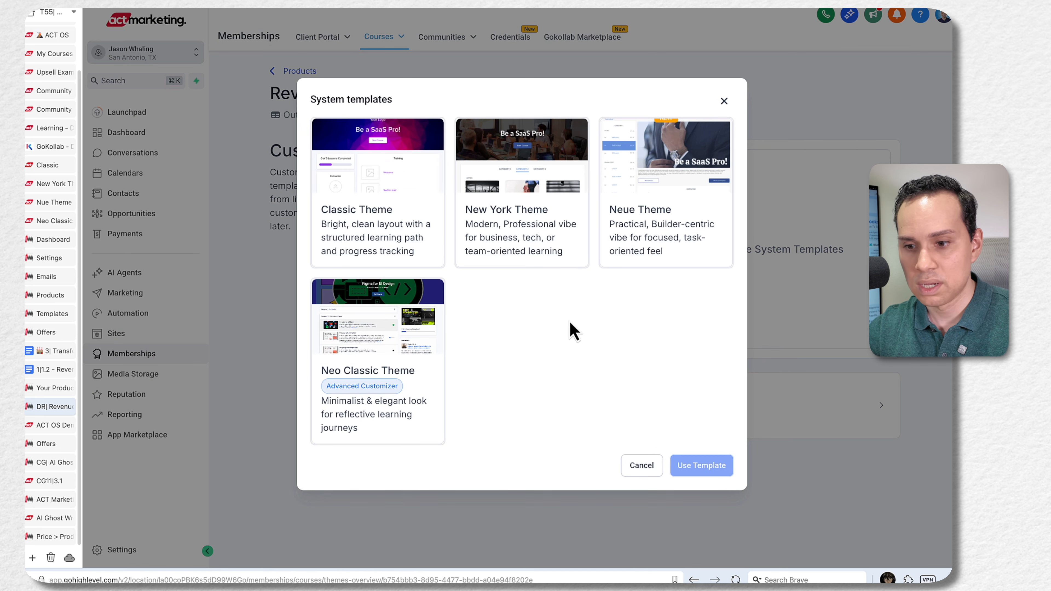
Step: Compare the Sales Funnel Launch Kit course previews in the Classic, New York, Neue and Neo Classic themes
click(54, 168)
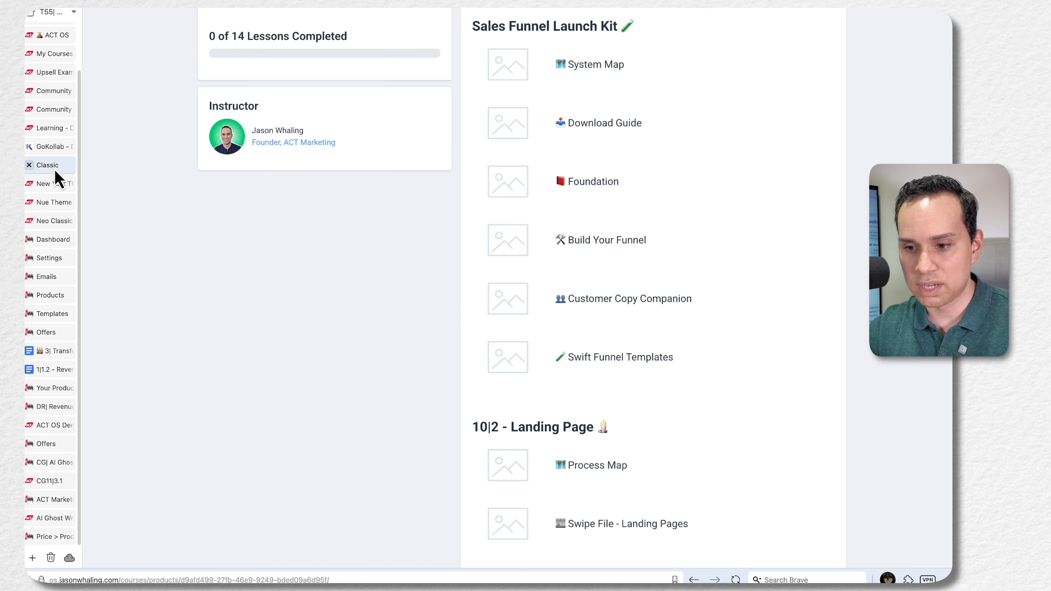
scroll(265, 265, up, 7)
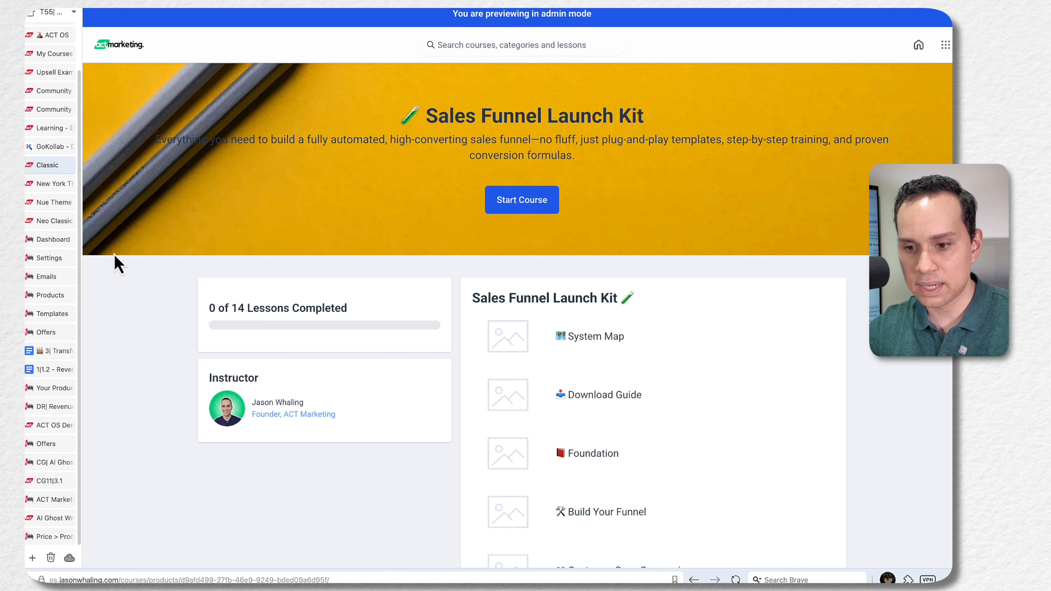
click(54, 183)
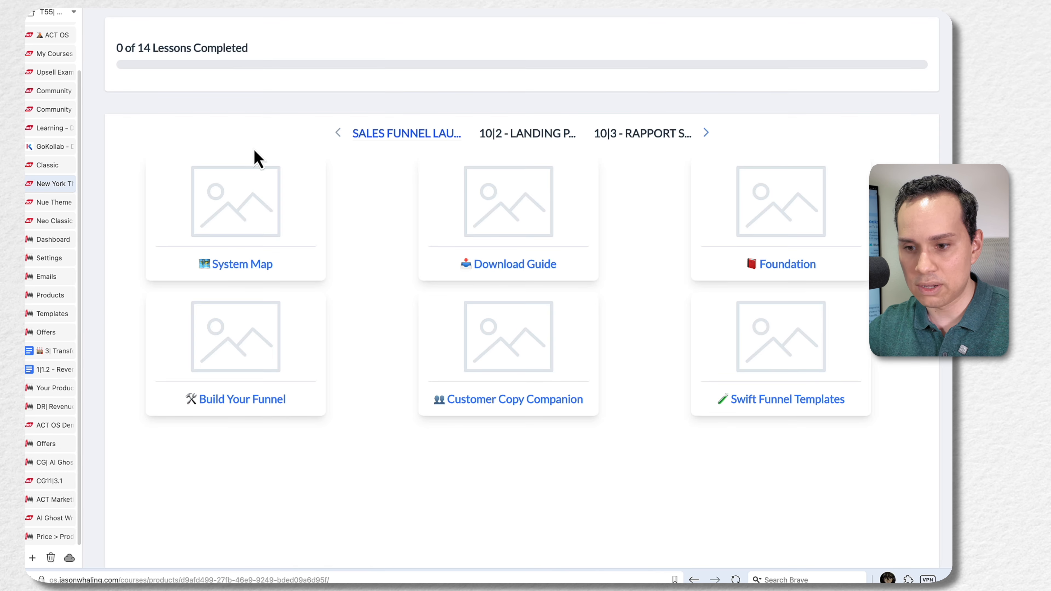
scroll(207, 174, up, 6)
click(62, 202)
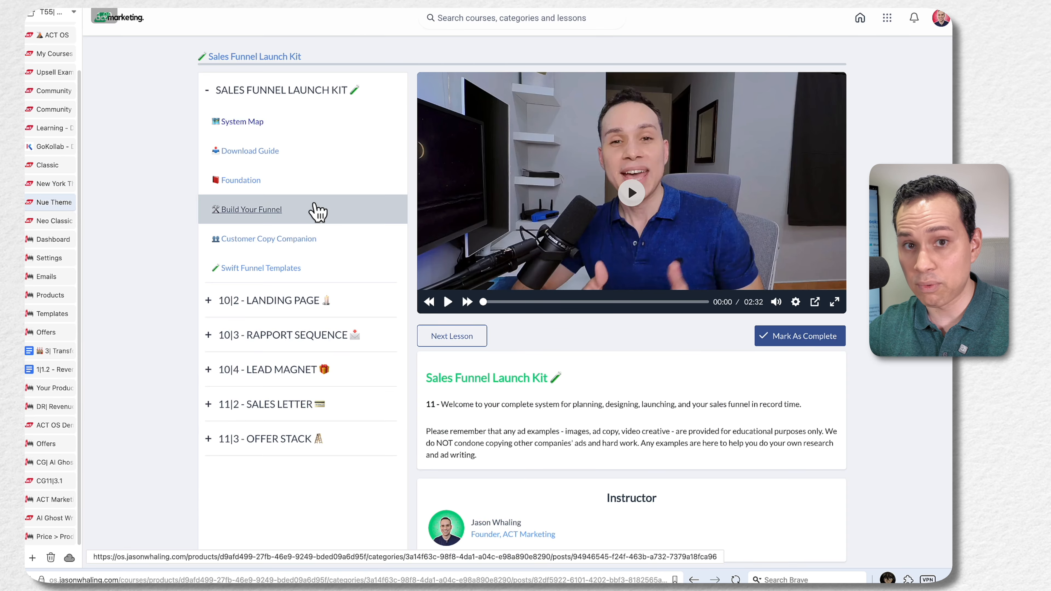
click(54, 224)
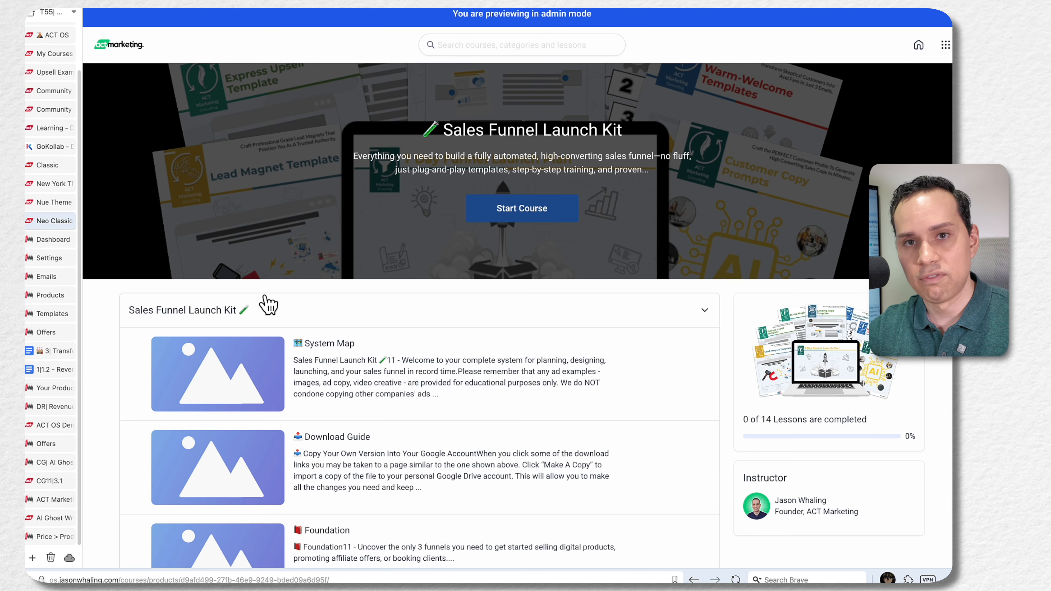
Step: Revisit the New York and Classic theme previews, then return to the system templates and close them without choosing one
mouse_move(57, 463)
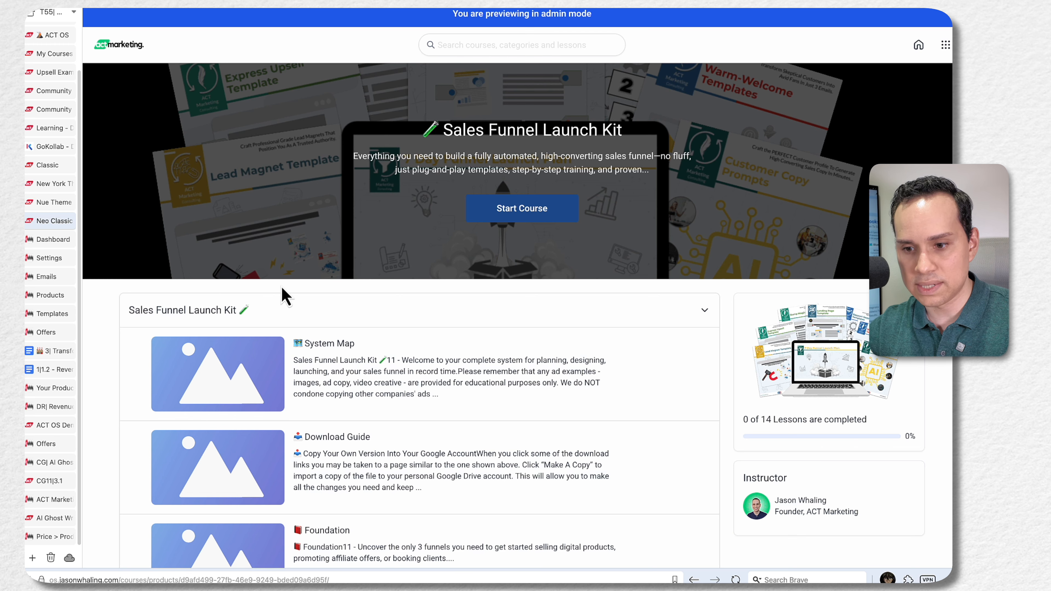
click(62, 188)
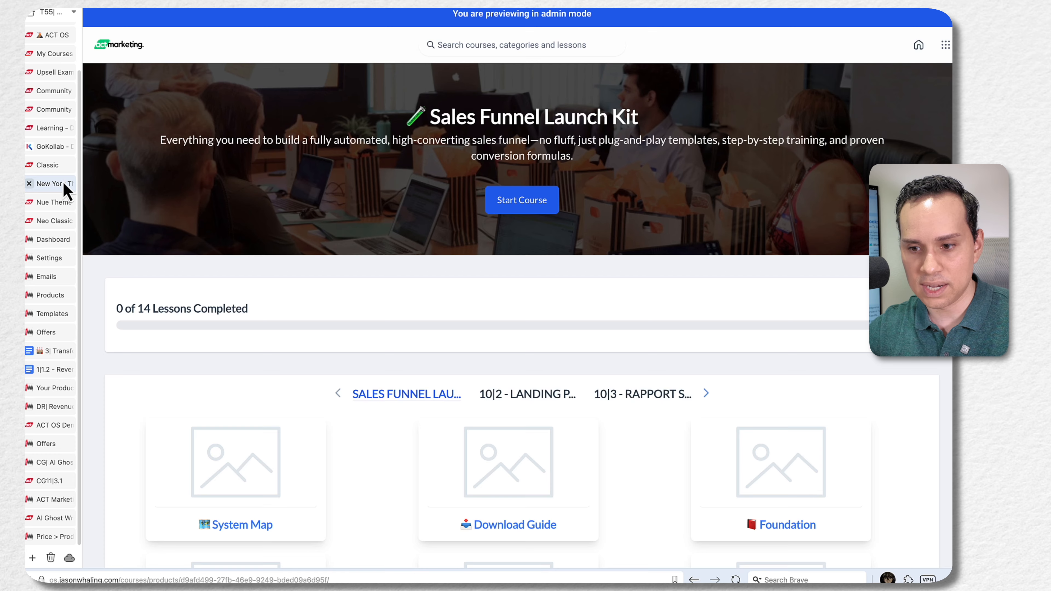
click(59, 168)
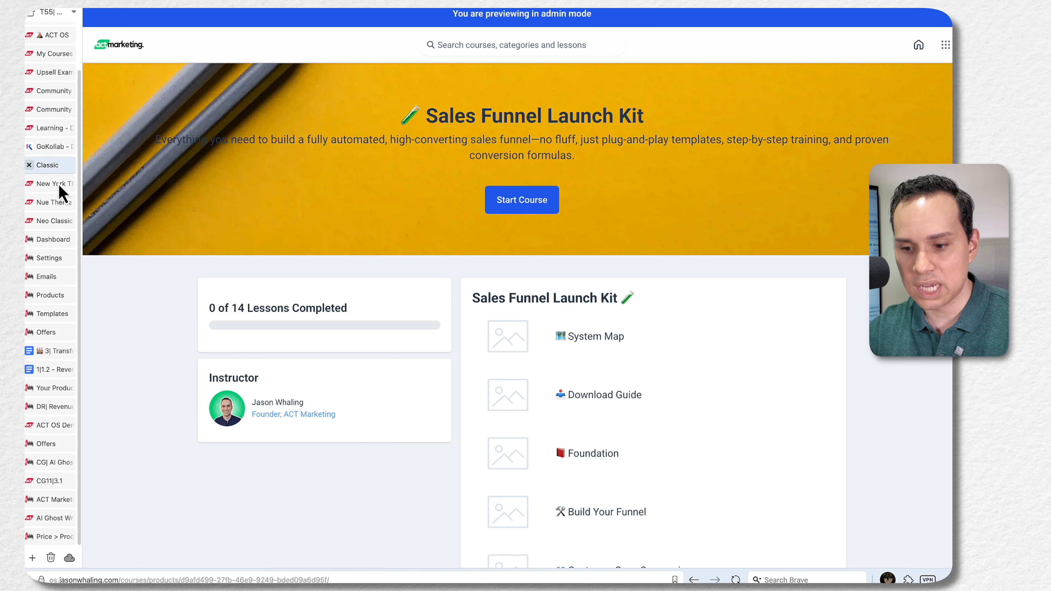
mouse_move(56, 443)
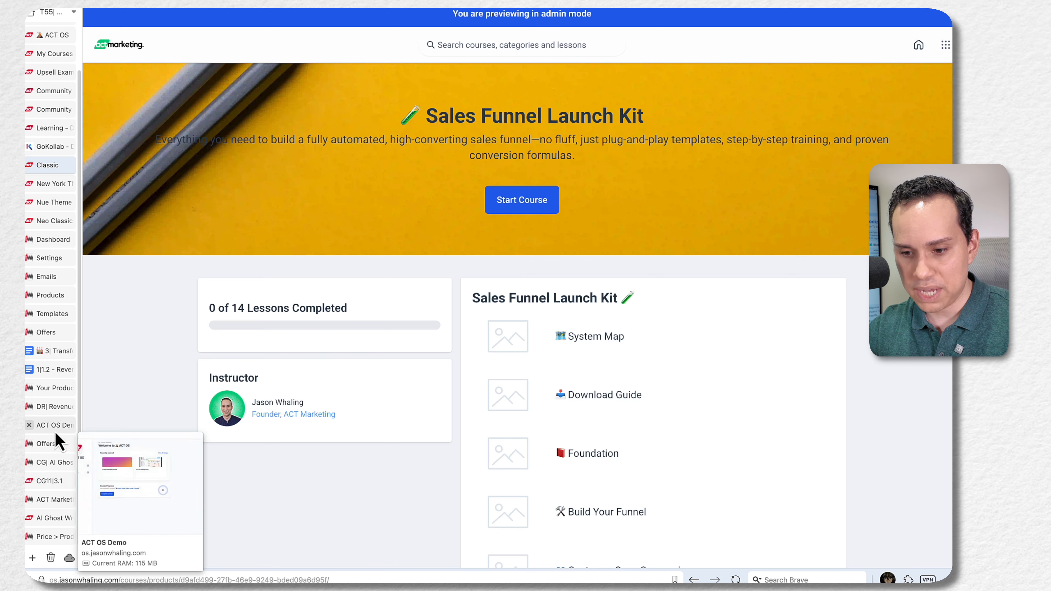
click(54, 407)
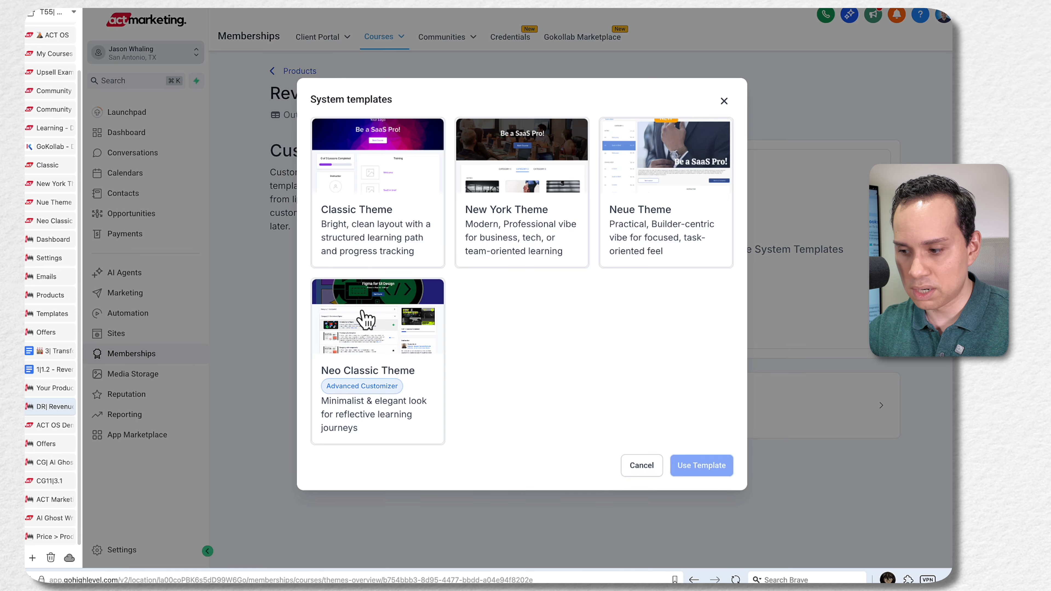
click(638, 470)
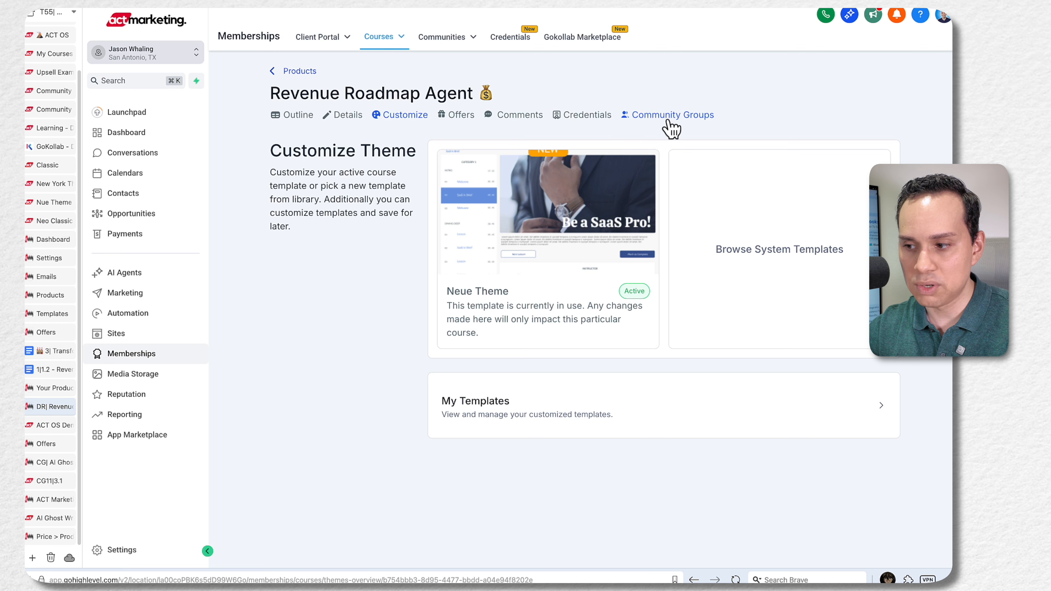
Step: Review the product's offers, comment settings and new comment privacy options, and return to the product outline
click(463, 118)
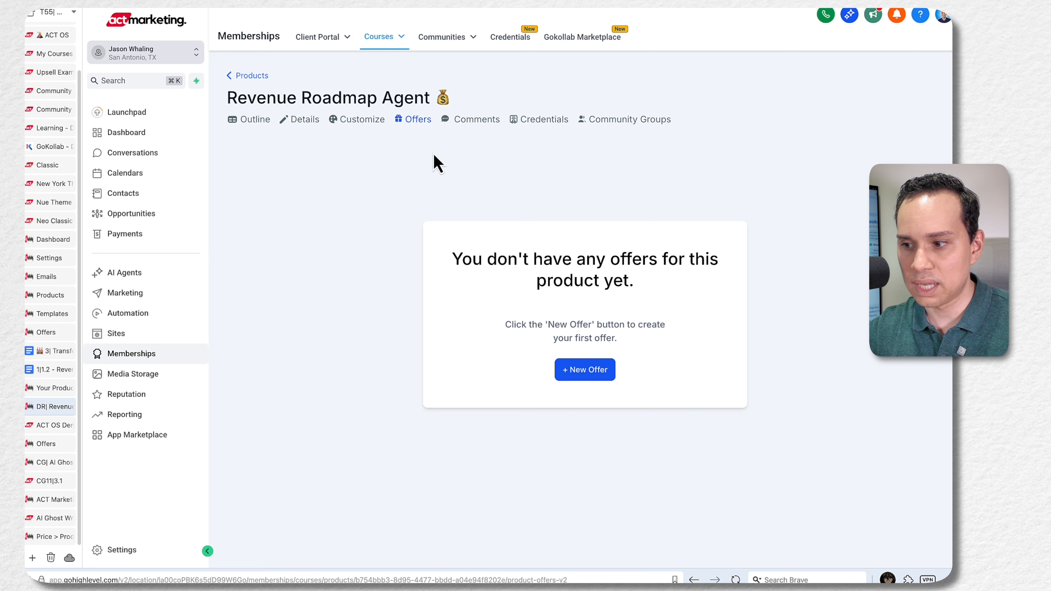
click(470, 120)
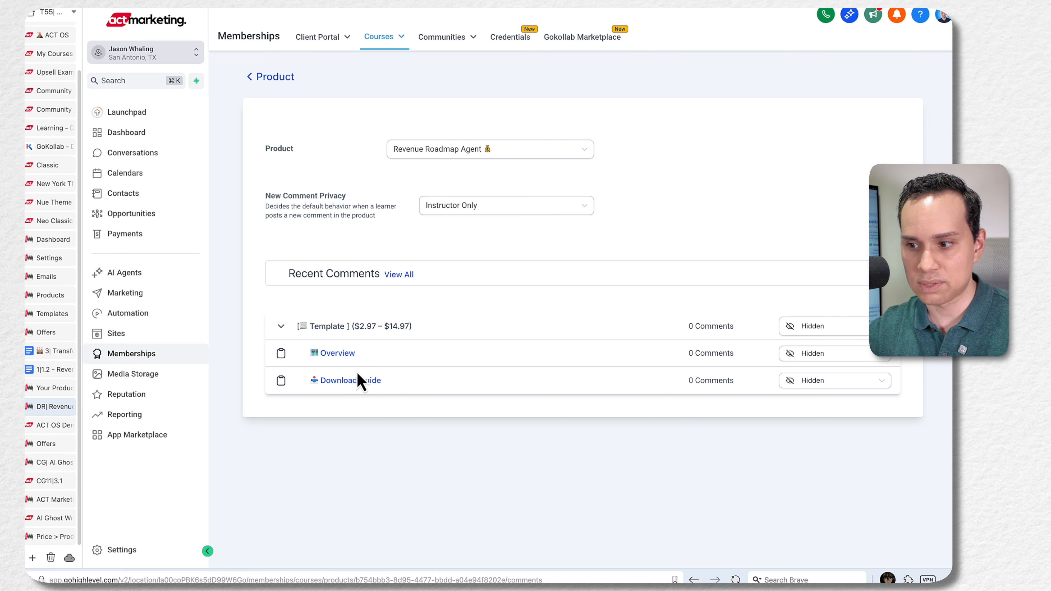
click(559, 211)
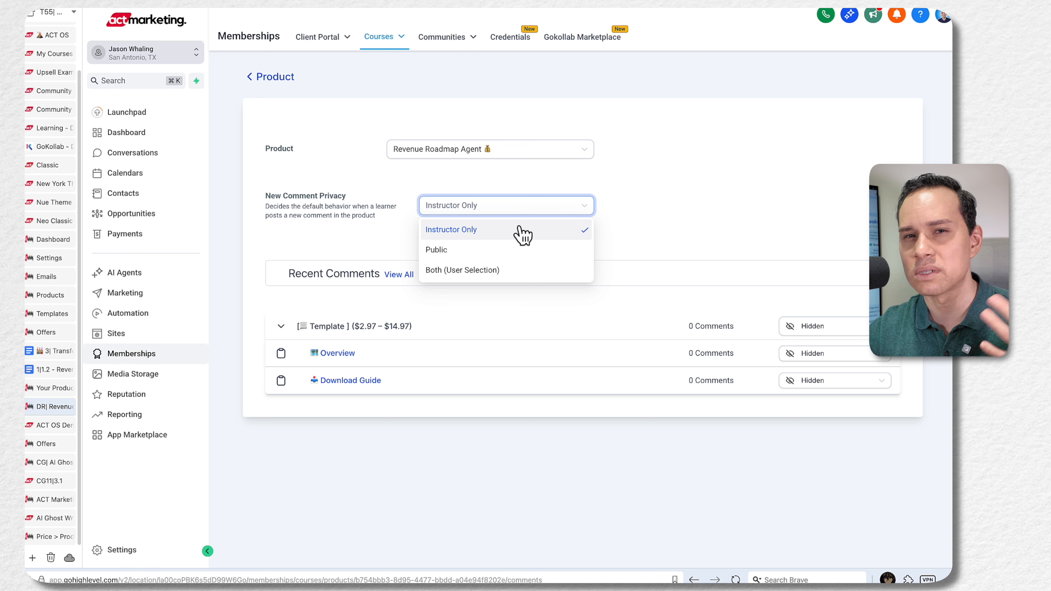
click(671, 187)
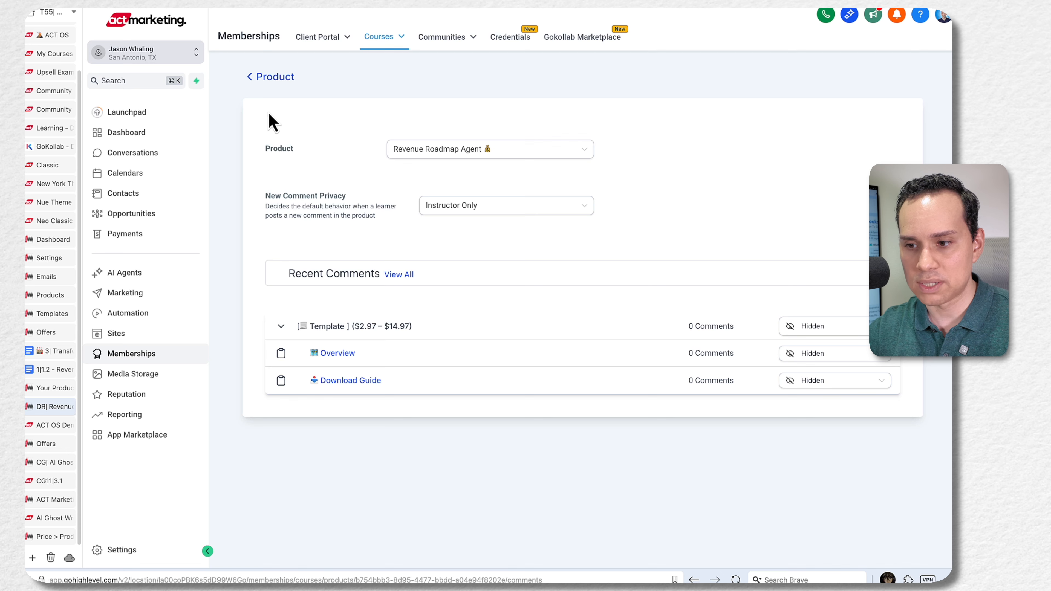
click(271, 78)
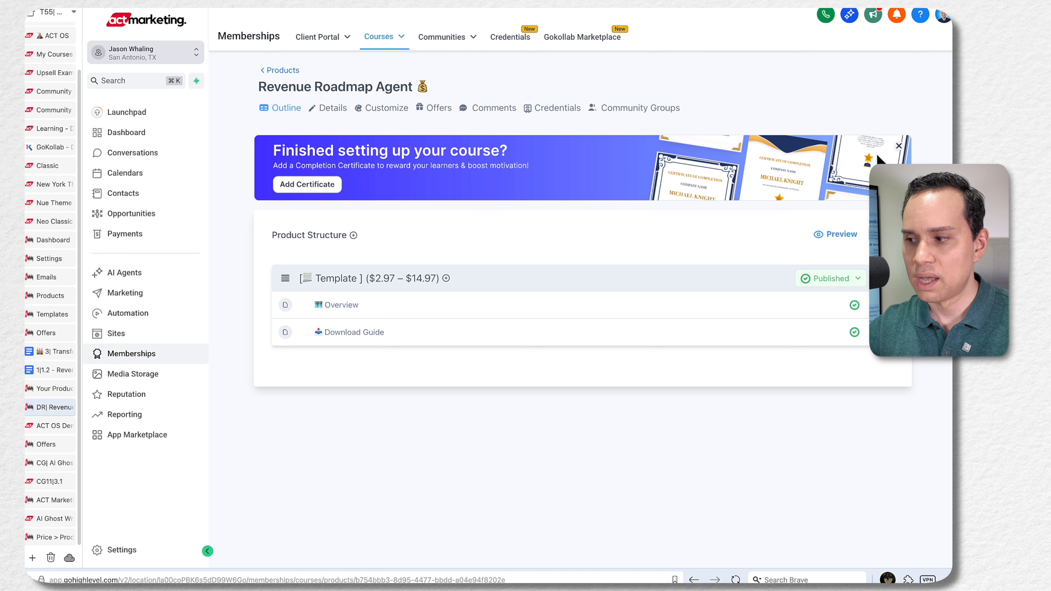
Step: Dismiss the completion certificate banner and check which items can be added to the product structure
click(903, 147)
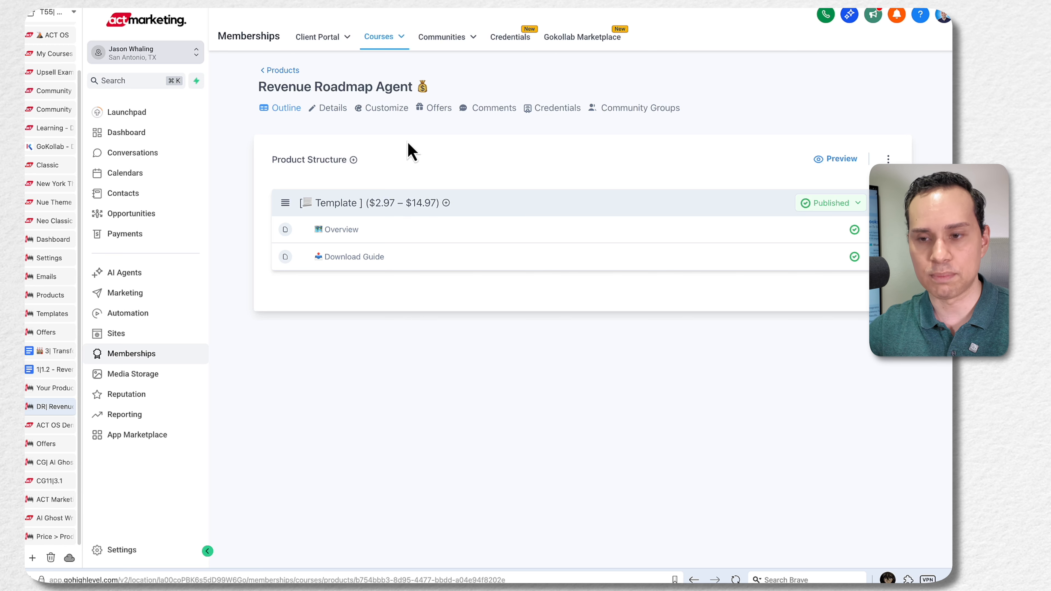
click(354, 160)
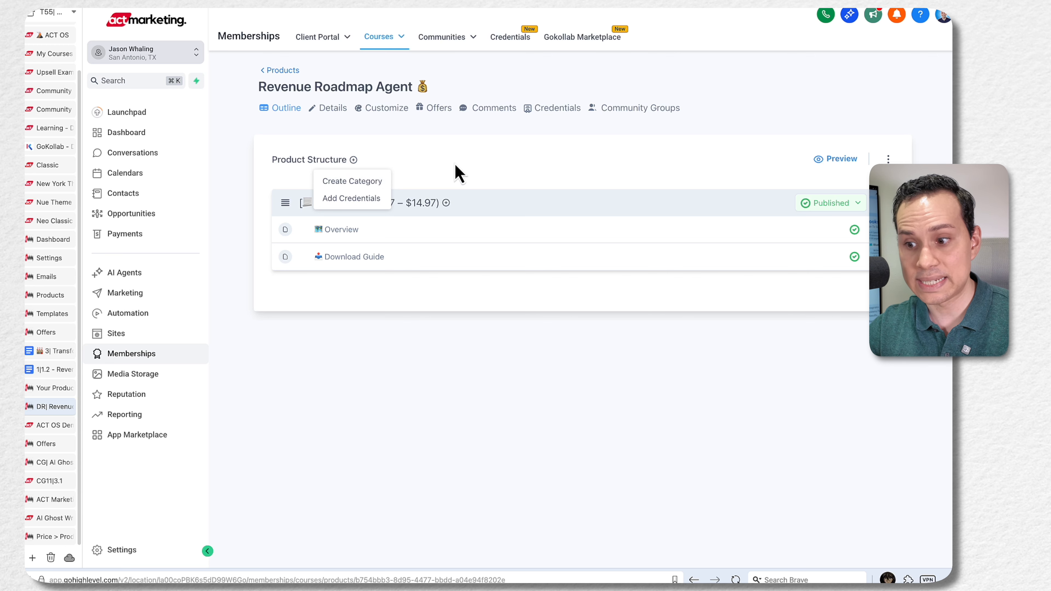
click(468, 169)
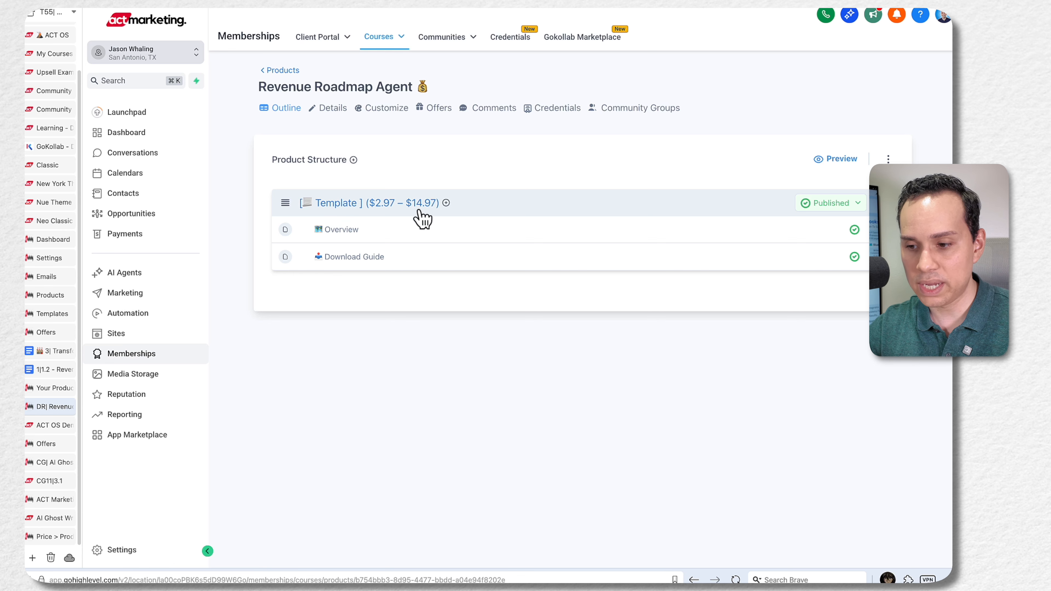
Step: Add a subcategory titled "asdfadf" to the Template category
click(446, 204)
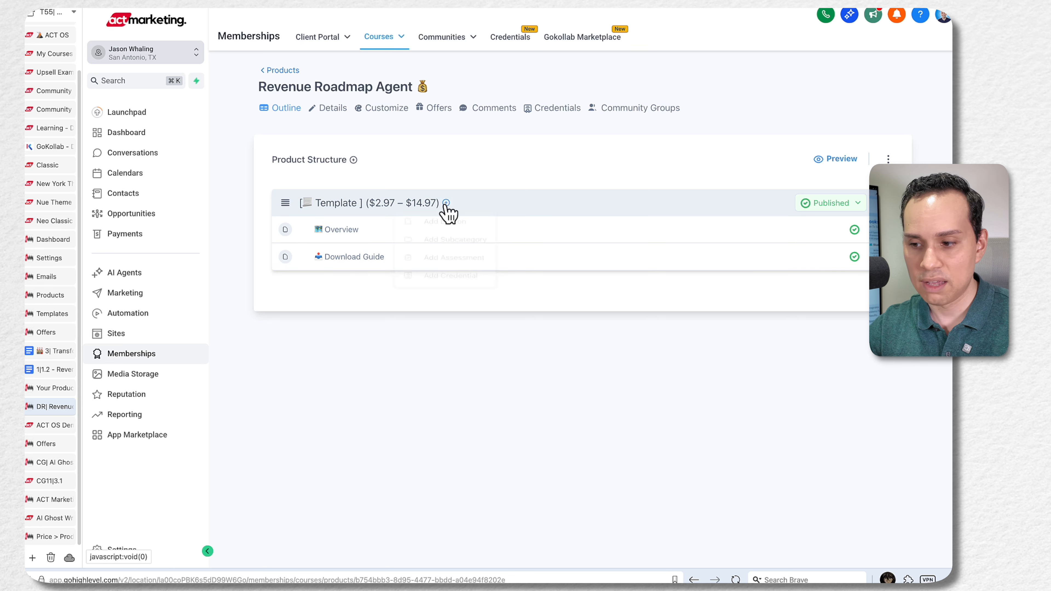
click(467, 240)
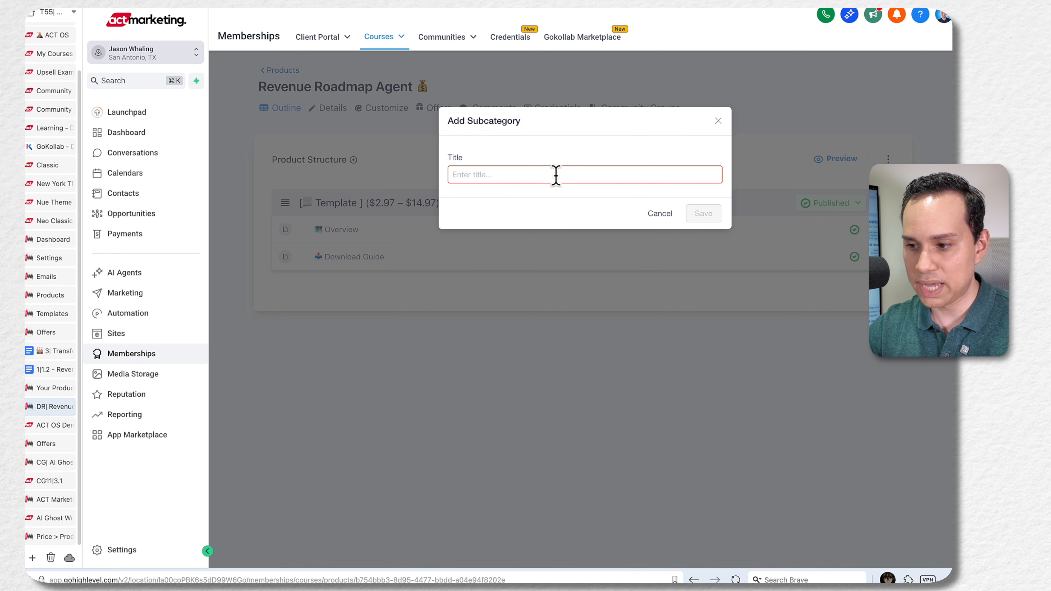
text(asdfadf)
click(704, 215)
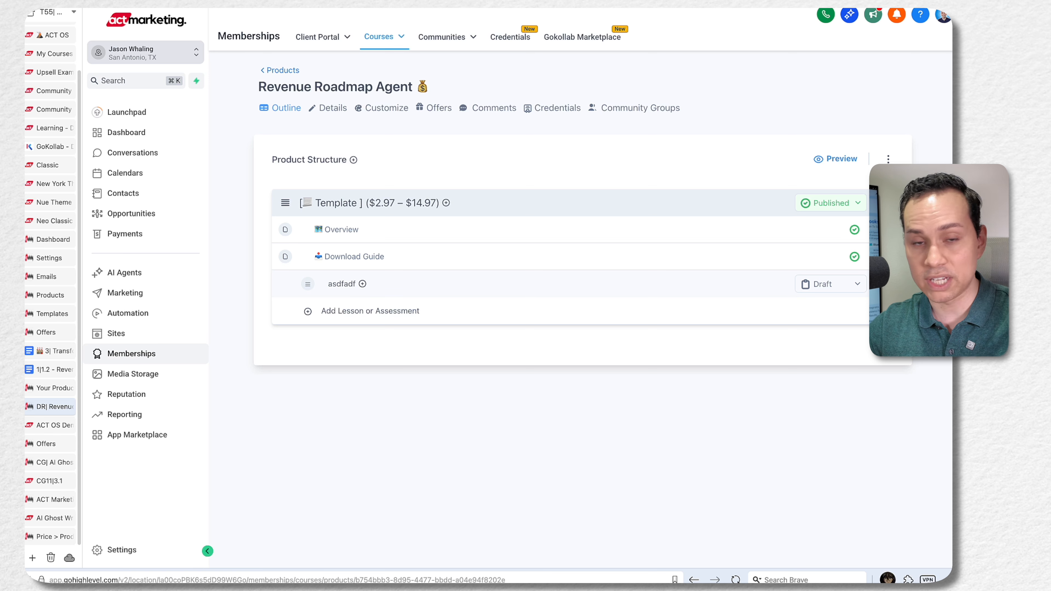
Step: Check the "asdfadf" subcategory's visibility options, then permanently delete the subcategory, entering CONFIRM to authorize it
click(857, 287)
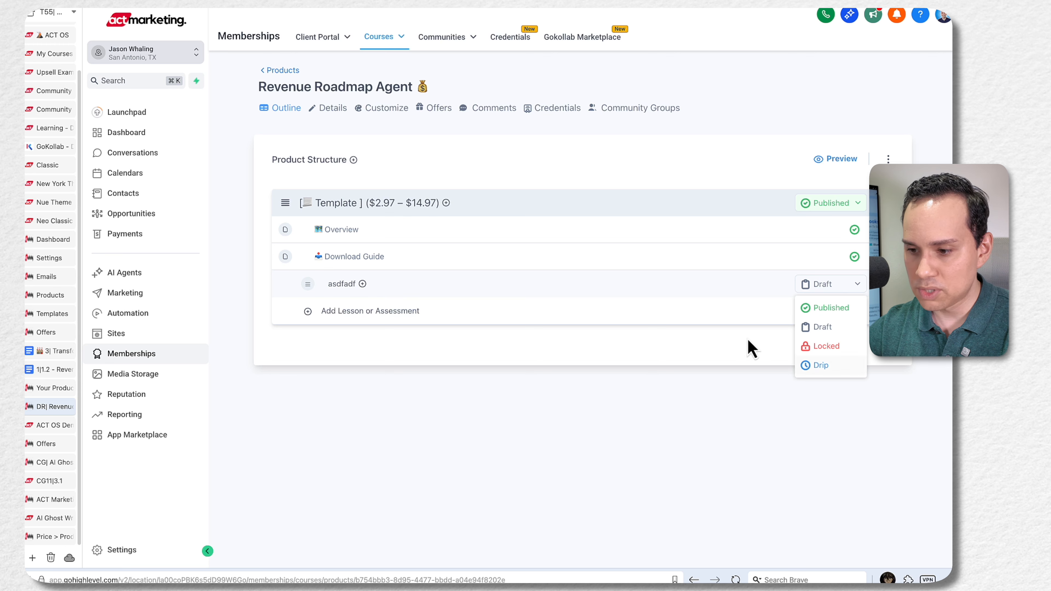
click(344, 286)
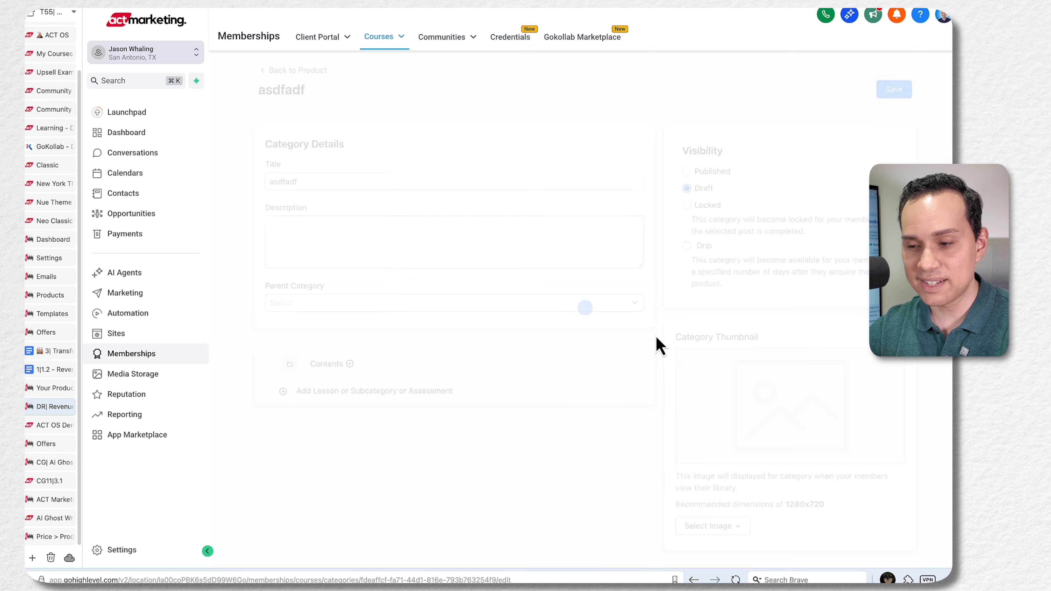
click(847, 537)
click(519, 230)
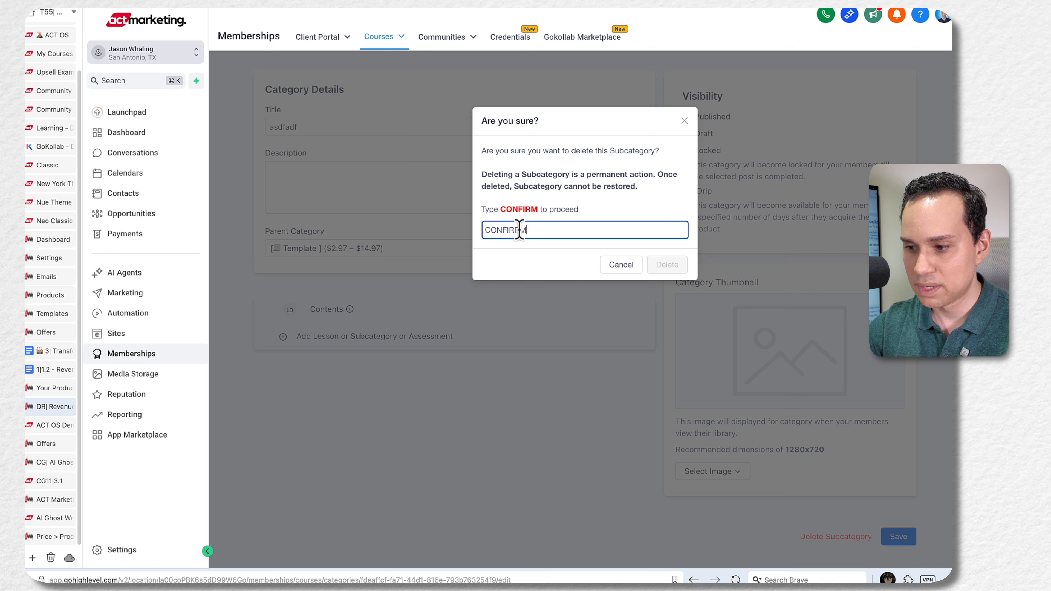
text(CONFIRM)
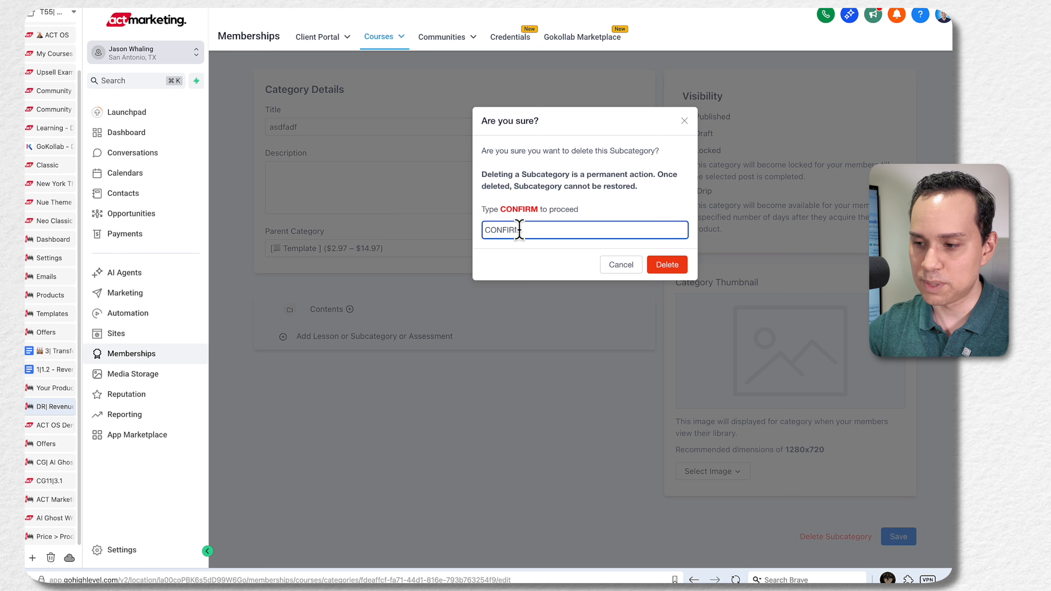
click(670, 271)
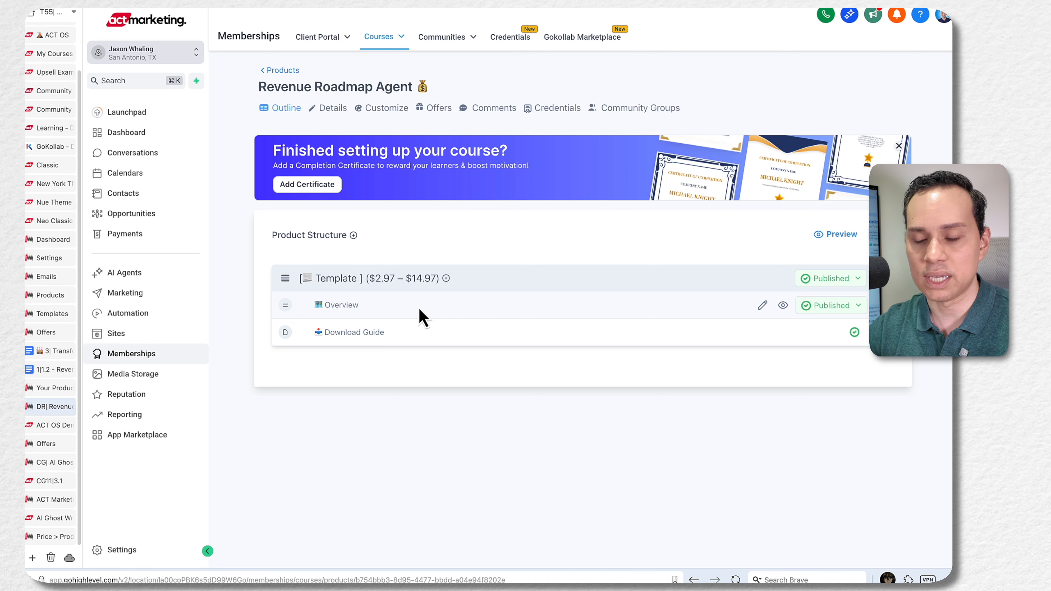
Step: Replace the Template category's title with the "Revenue Roadmap Agent 💰" heading copied from the Transform Blueprint document in Google Docs
click(397, 278)
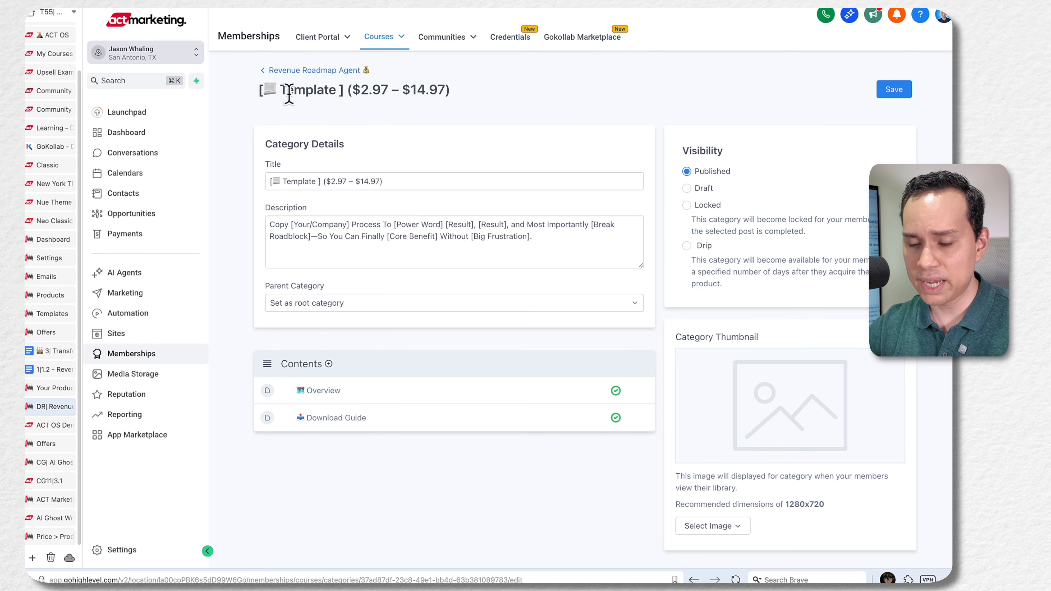
drag(258, 88, 512, 94)
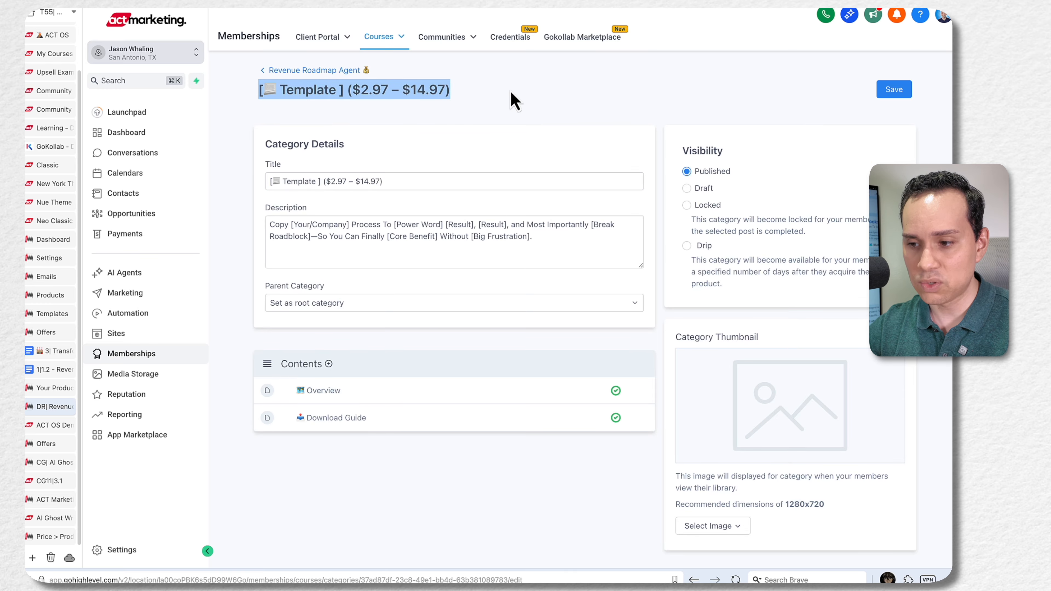
key(ctrl+Right)
scroll(539, 197, up, 5)
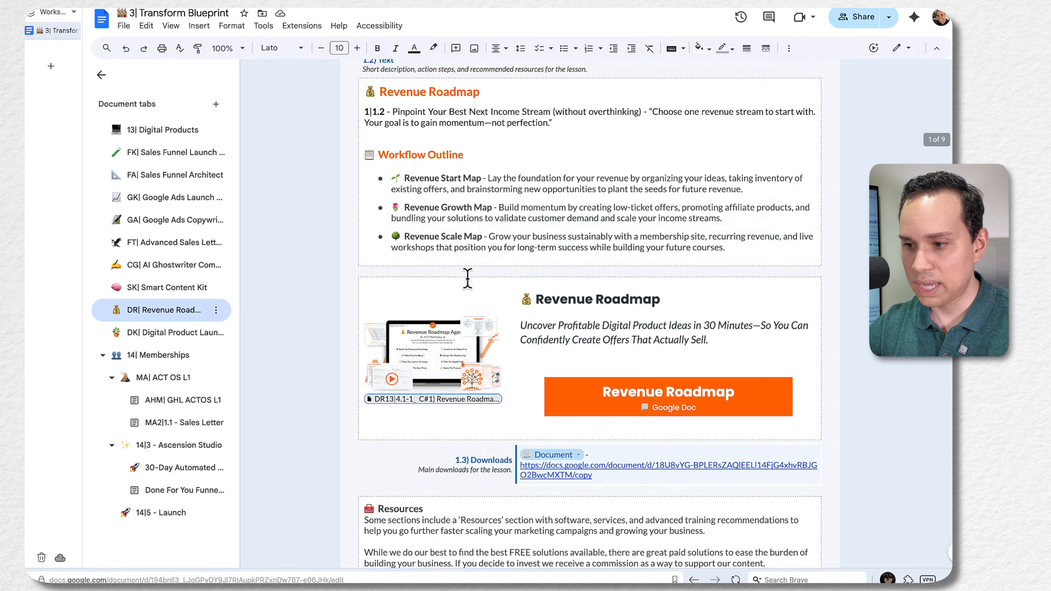
scroll(469, 281, up, 10)
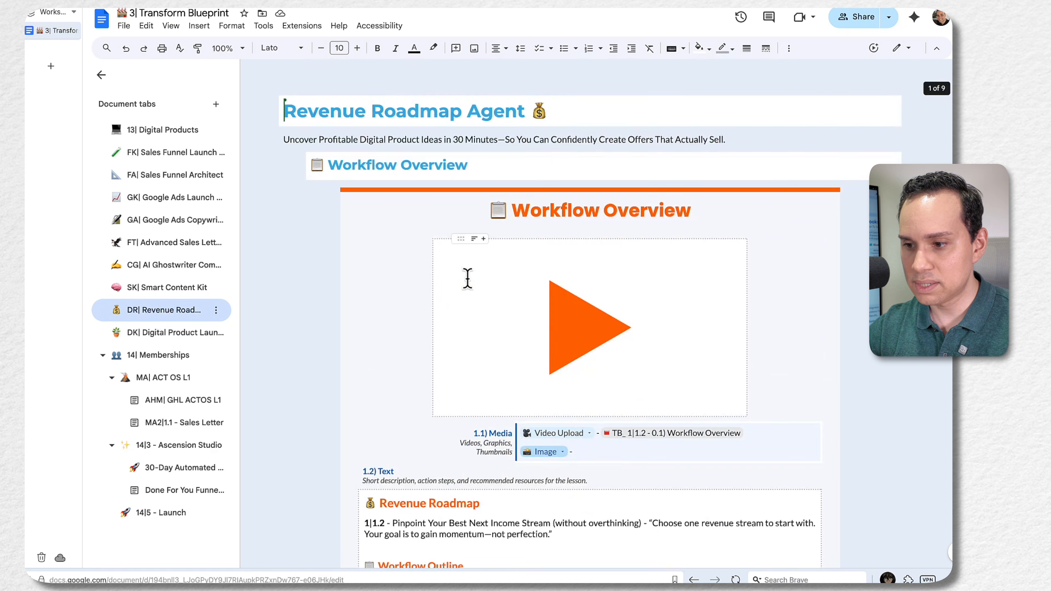
click(546, 112)
key(shift+super+Left)
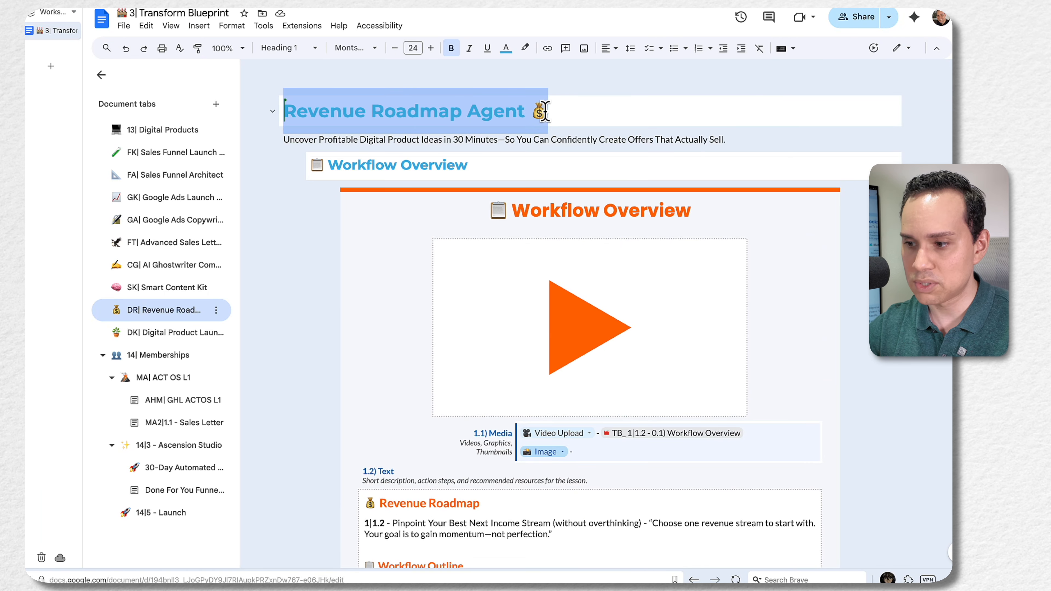
key(super+c)
key(ctrl+Left)
click(379, 181)
key(super+a)
key(super+v)
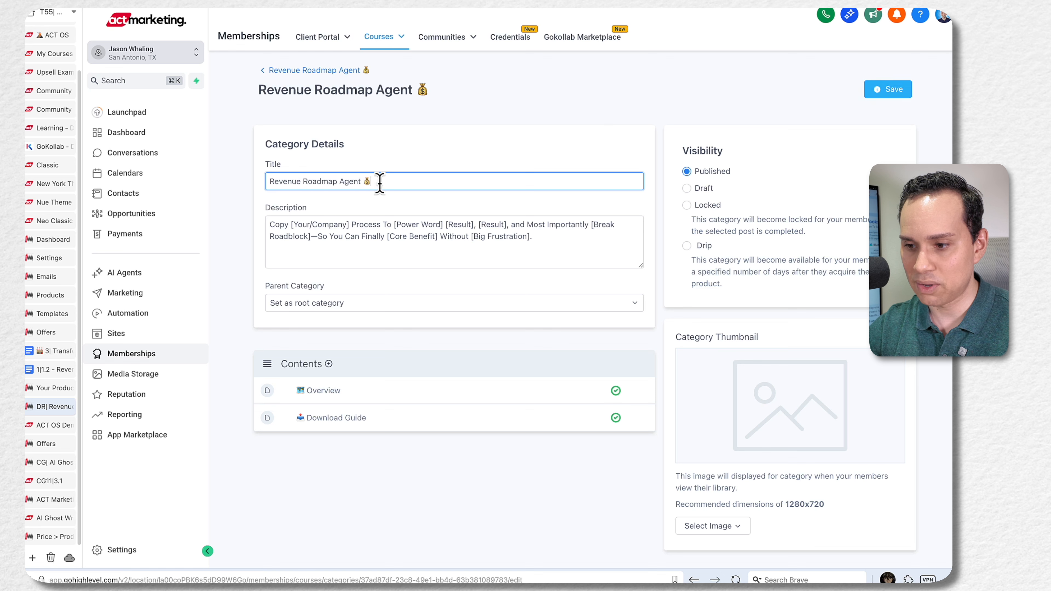
Step: Move the money bag emoji to the front of the category title so it reads "💰 Revenue Roadmap Agent"
key(super+x)
key(super+Left)
key(super+v)
key(super+Right)
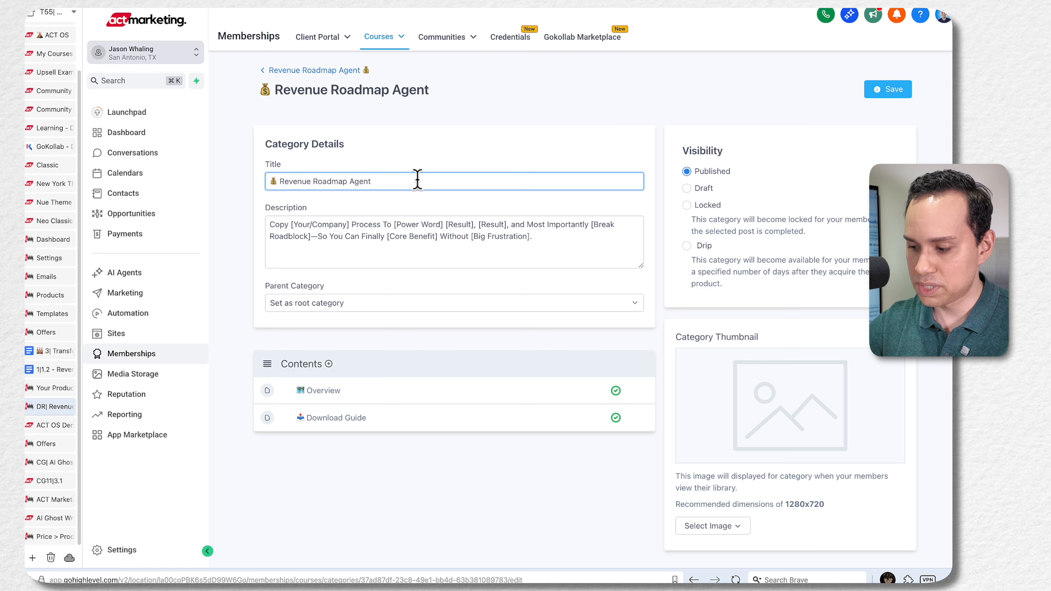
Step: Replace the category description with the blueprint tagline "Uncover Profitable Digital Product Ideas in 30 Minutes—So You Can Confidently Create Offers That Actually Sell."
key(ctrl+Right)
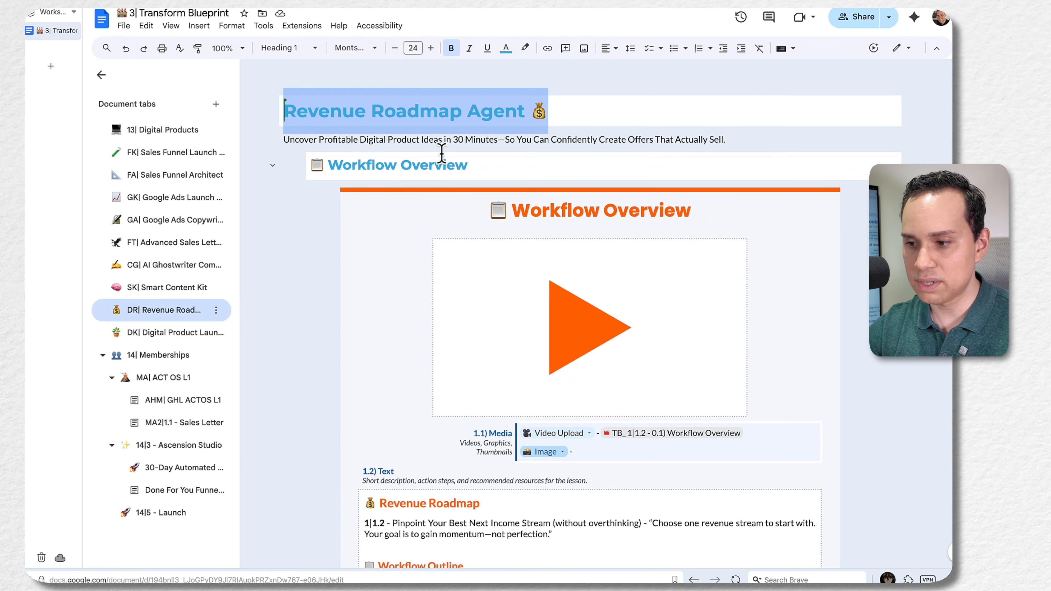
key(Left)
key(super+shift+Right)
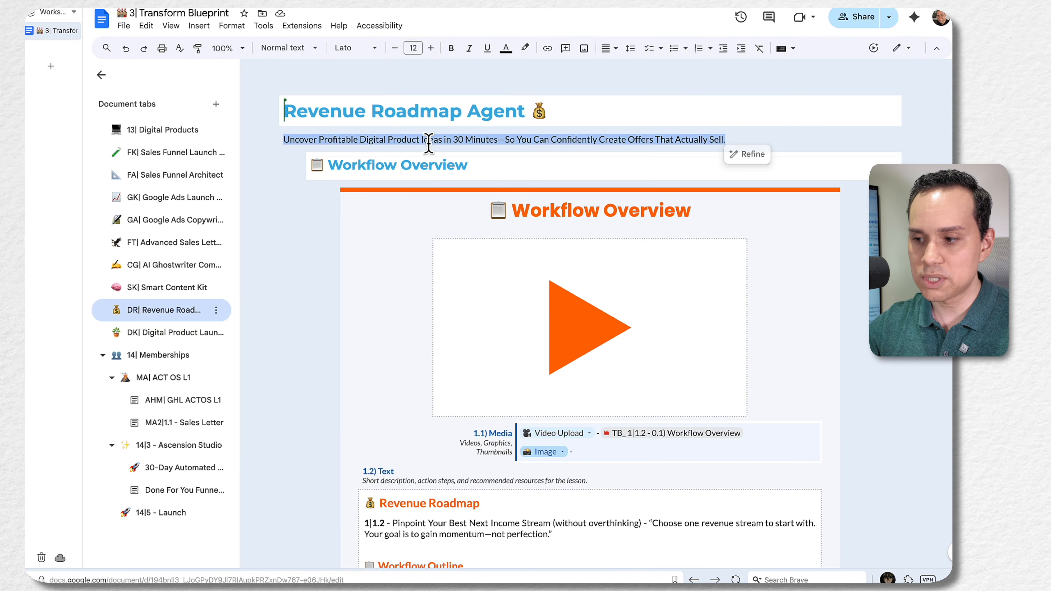
key(ctrl+Left)
click(336, 225)
key(super+a)
key(super+v)
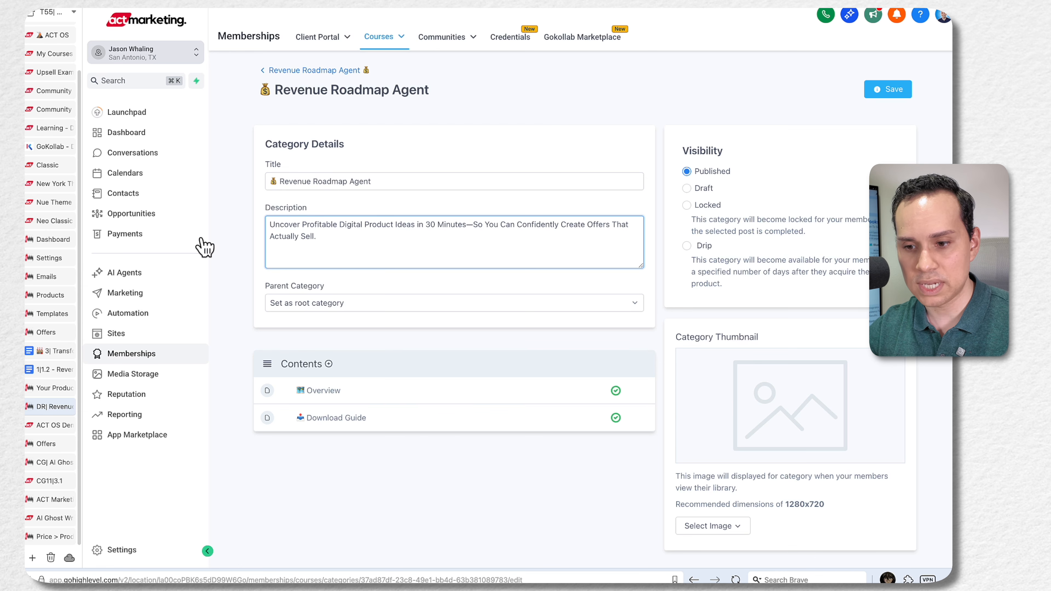
Step: Compare how the Nue, New York and Classic theme previews of the Sales Funnel Launch Kit display categories and lessons
click(65, 206)
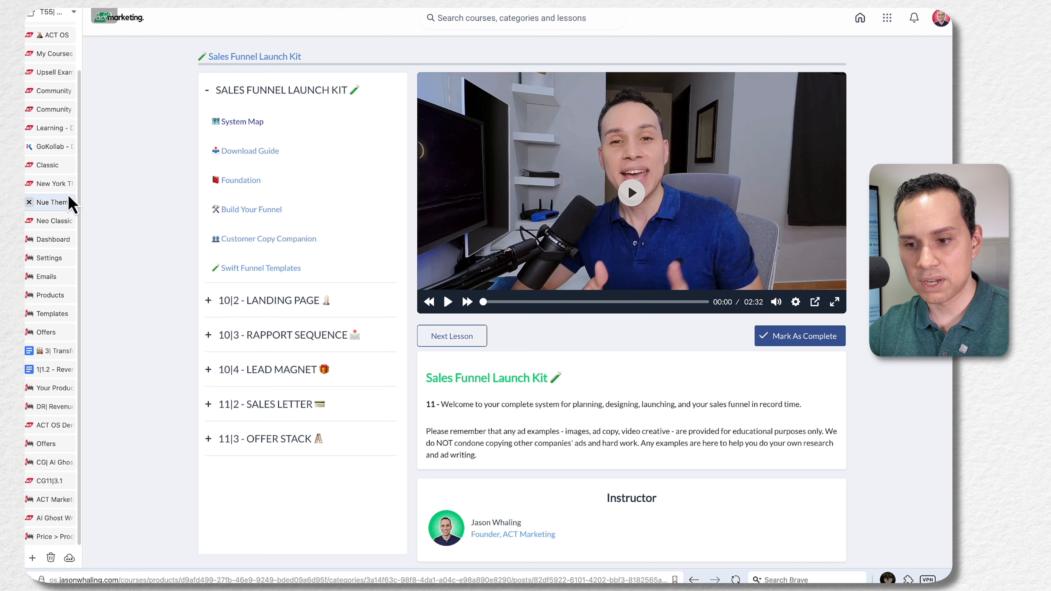
click(63, 187)
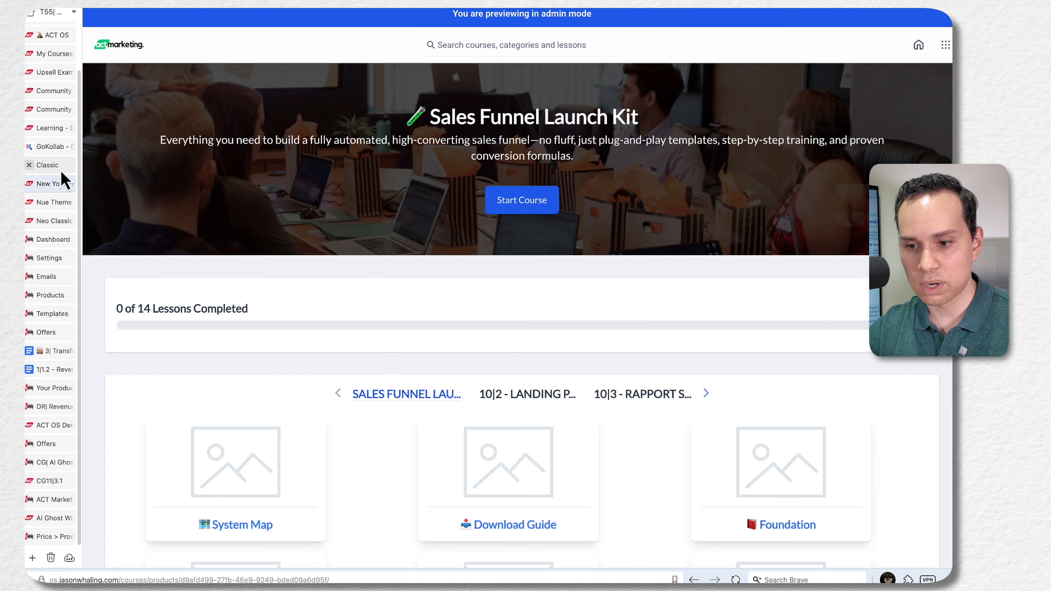
click(60, 168)
scroll(554, 352, down, 10)
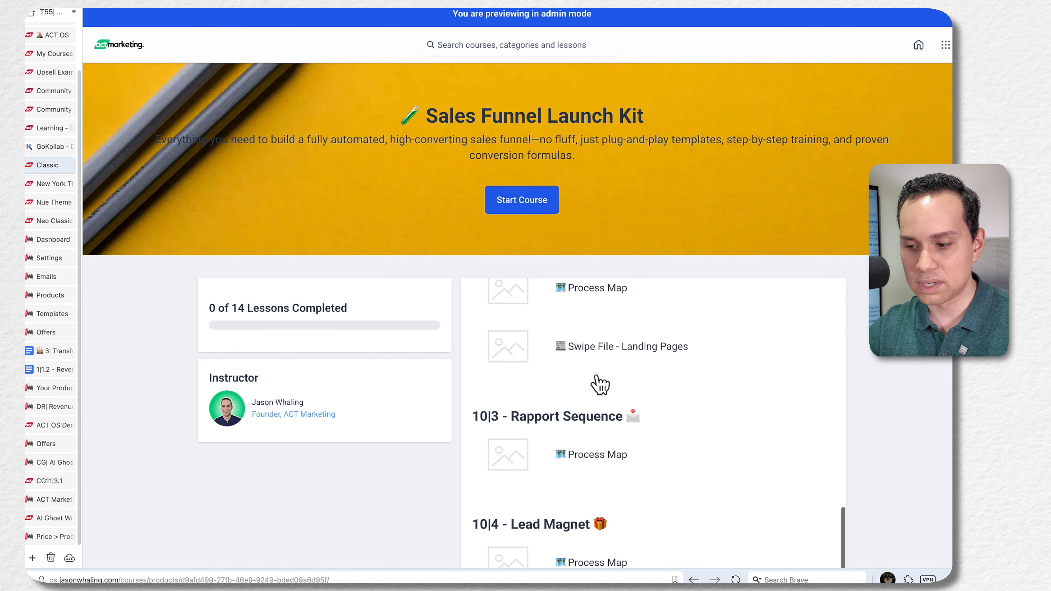
scroll(600, 386, down, 2)
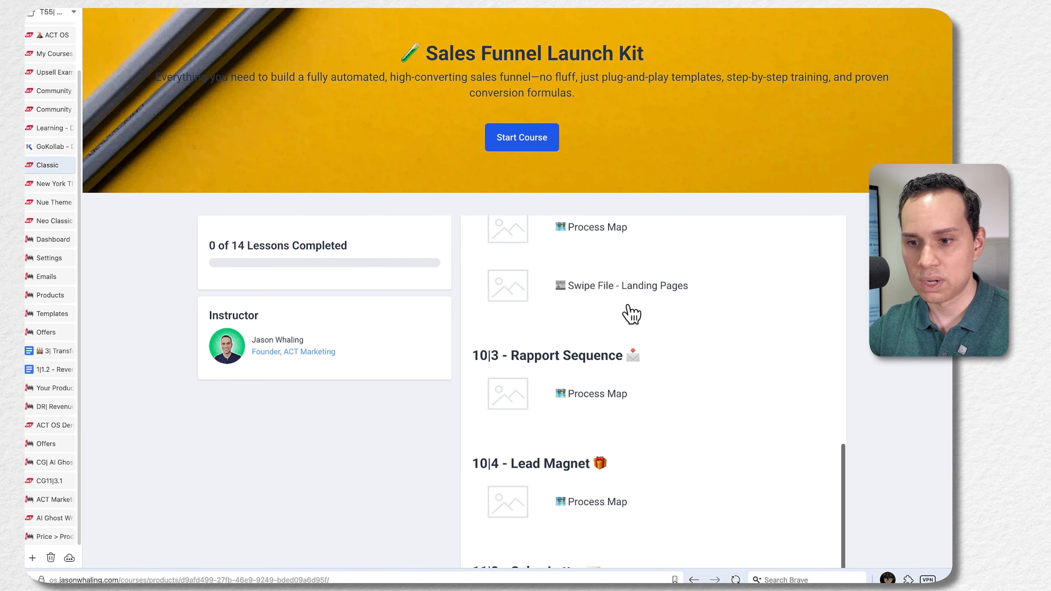
scroll(631, 315, up, 4)
mouse_move(55, 195)
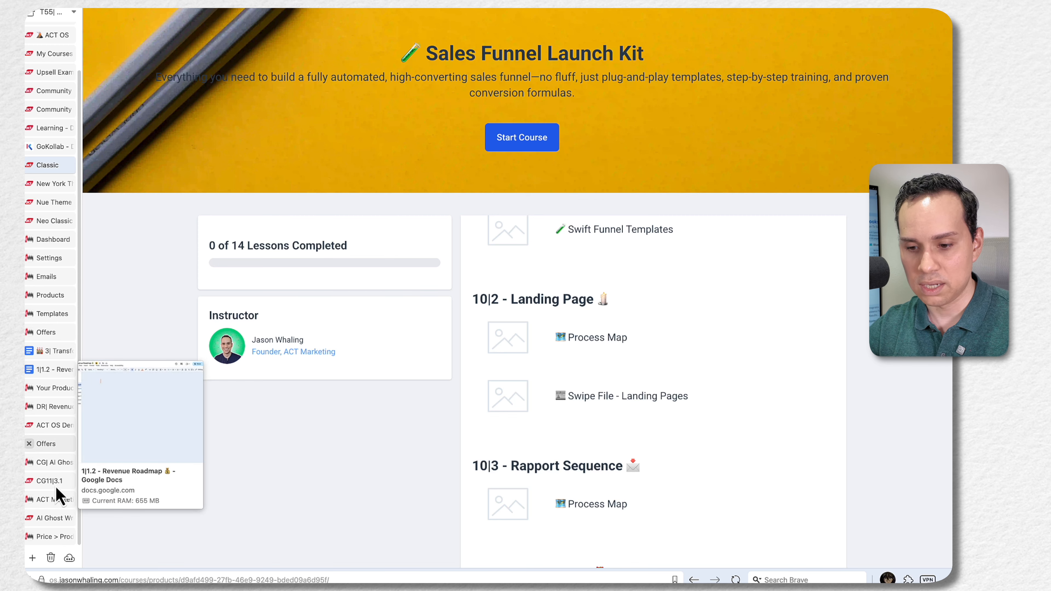
Step: Return to the Revenue Roadmap Agent category and save its new title and description
click(55, 407)
click(345, 240)
scroll(345, 240, down, 2)
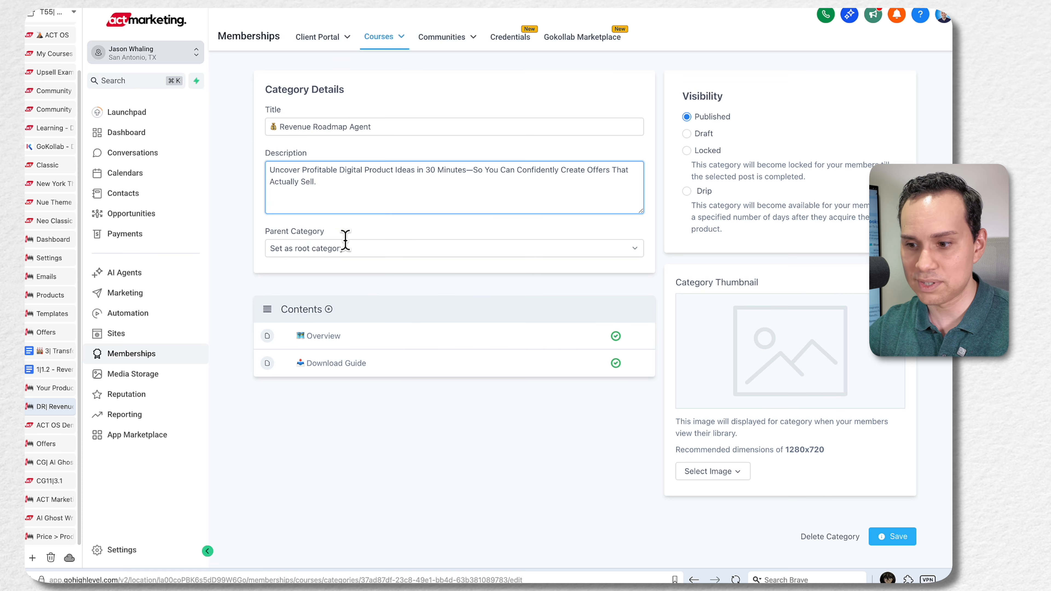
click(893, 538)
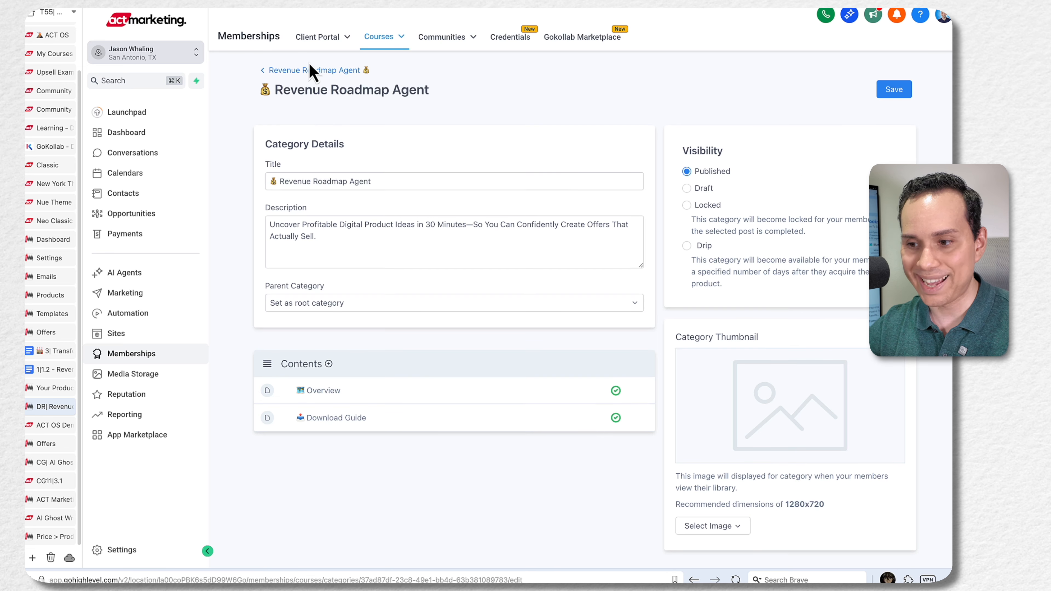
Step: Open the Overview lesson from the product outline and review its description template through the Download and Resources sections
click(308, 73)
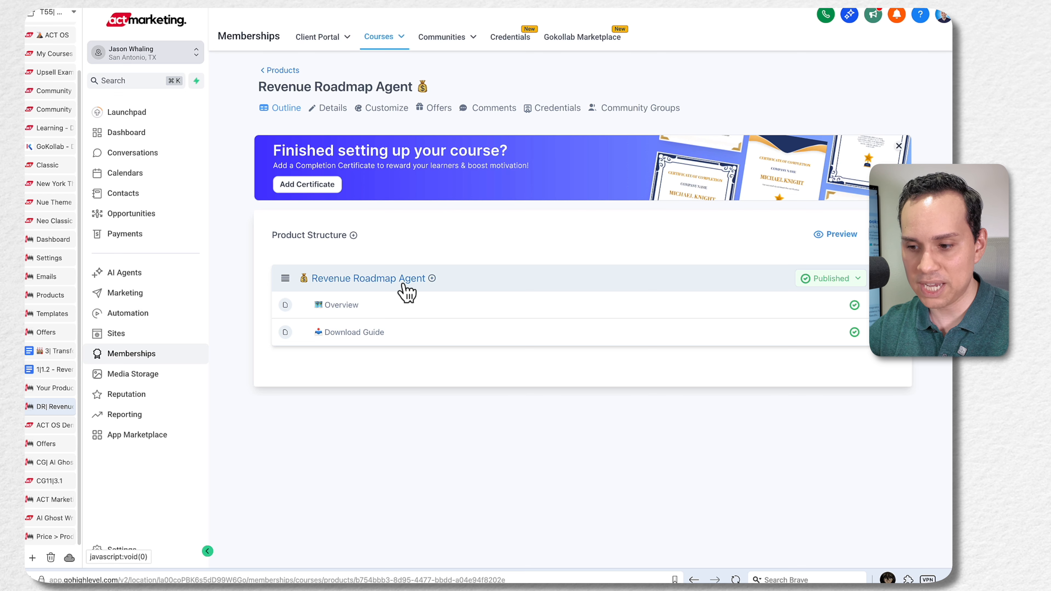
click(339, 306)
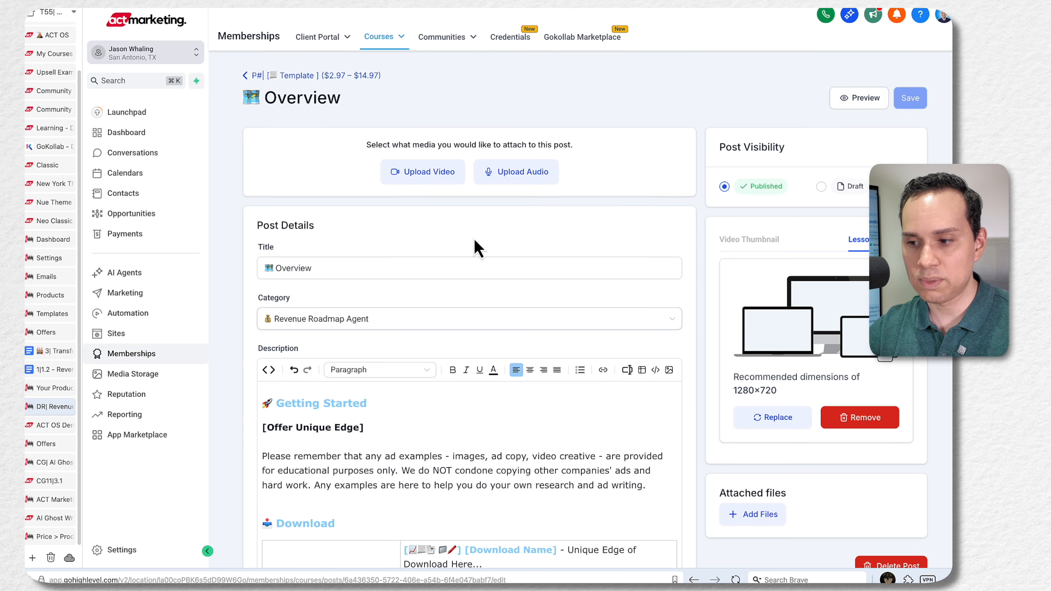
scroll(447, 222, down, 8)
scroll(442, 211, up, 3)
scroll(441, 211, down, 1)
scroll(442, 209, down, 1)
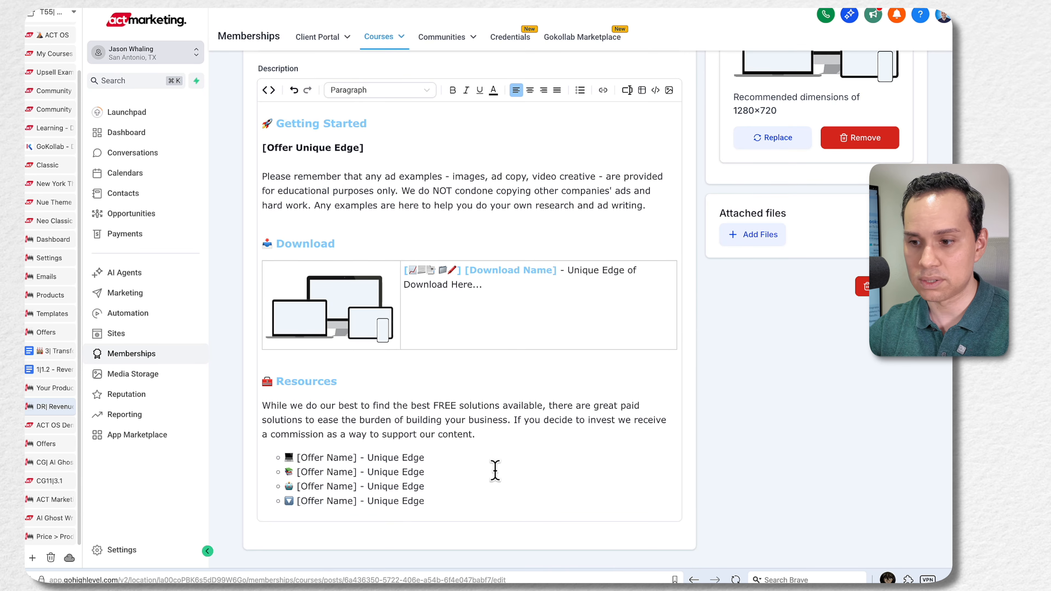
scroll(495, 470, up, 2)
Step: Replace the [Offer Unique Edge] placeholder with the blueprint paragraph beginning "1|1.2 - Pinpoint Your Best Next Income Stream (without overthinking)"
key(ctrl+Right)
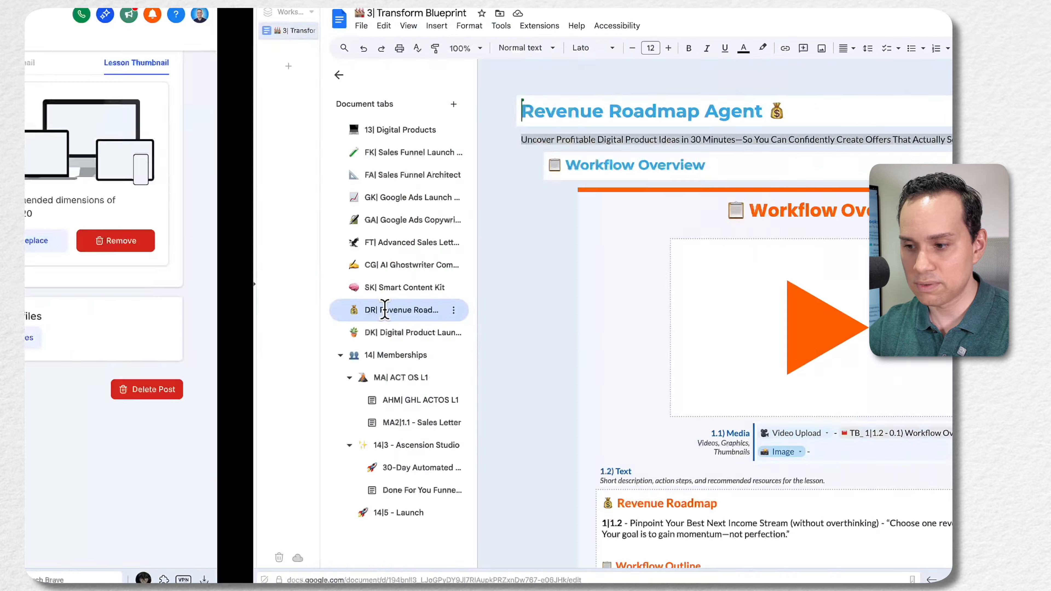
scroll(434, 269, down, 5)
scroll(425, 264, down, 2)
click(365, 190)
shift+click(559, 203)
key(super+c)
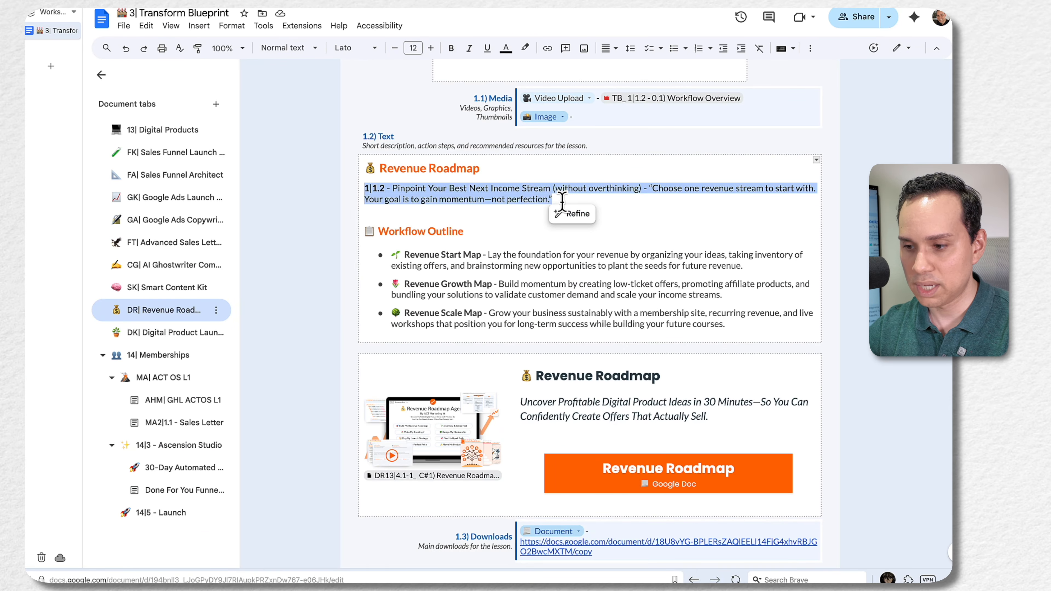
key(ctrl+Left)
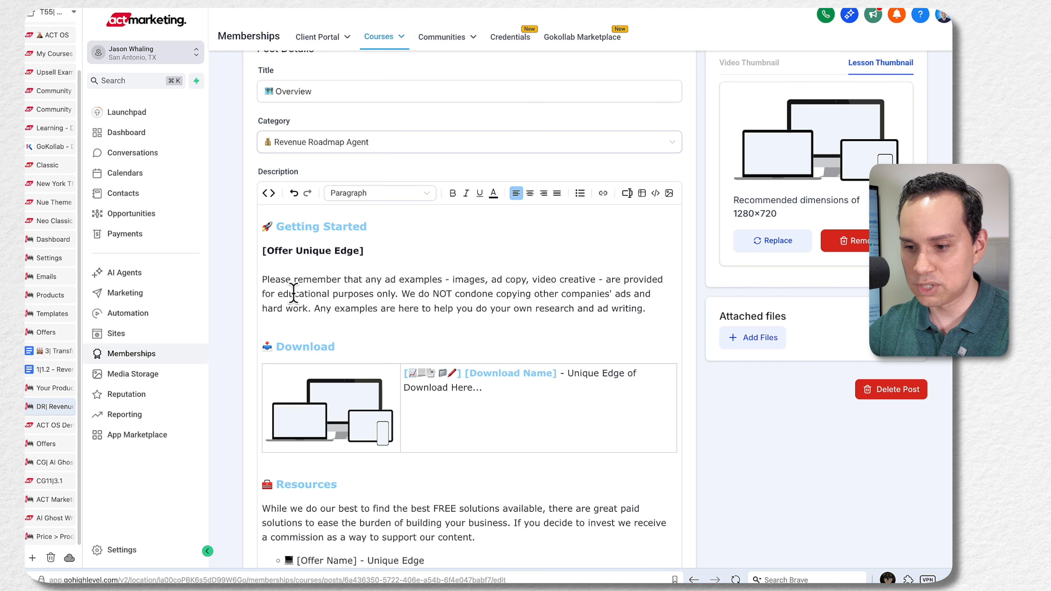
shift+click(262, 281)
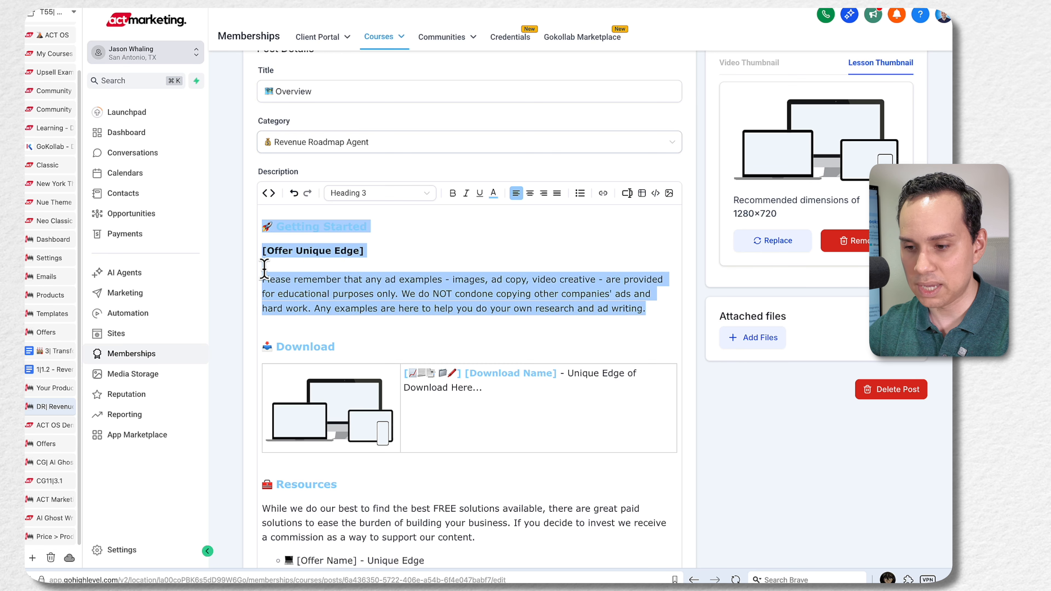
click(264, 249)
key(super+shift+Right)
key(super+v)
Step: Replace the lesson's Getting Started heading with the "💰 Revenue Roadmap" heading copied from the blueprint document
key(ctrl+Right)
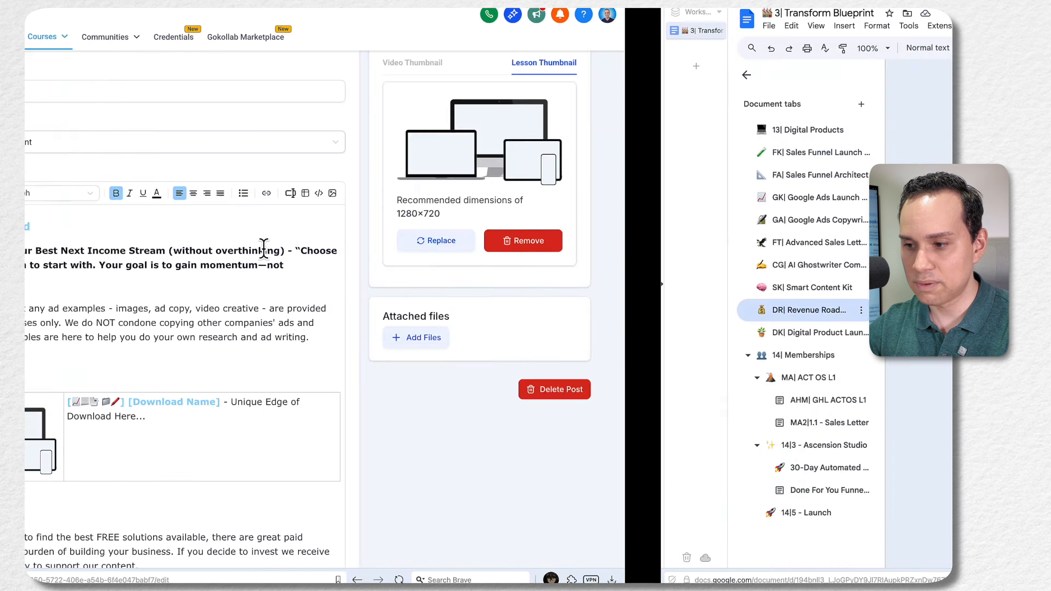
click(492, 165)
key(super+shift+Left)
key(super+c)
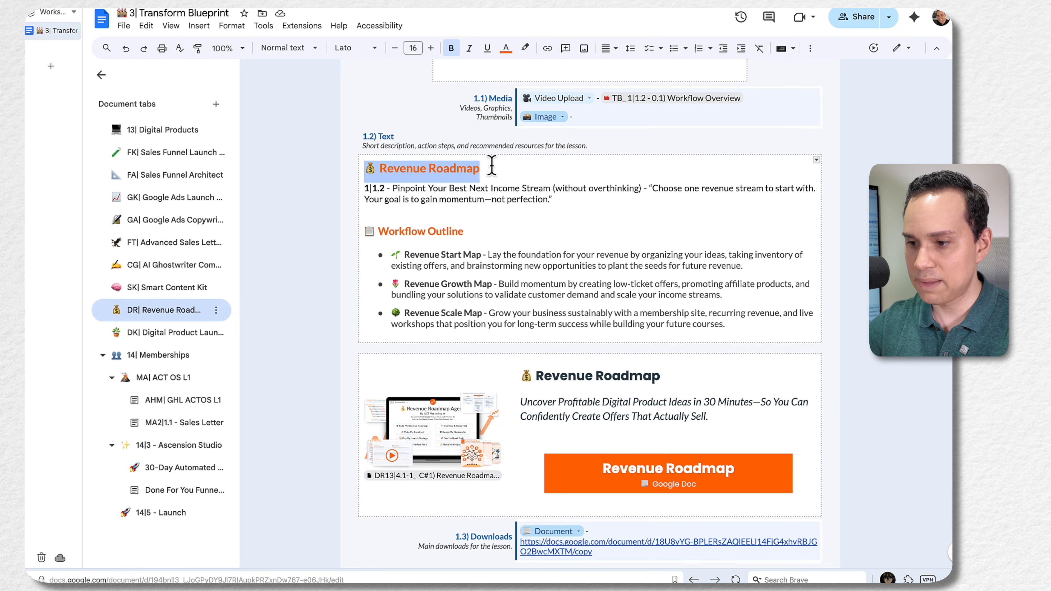
key(ctrl+Left)
click(399, 226)
key(super+shift+Left)
key(super+v)
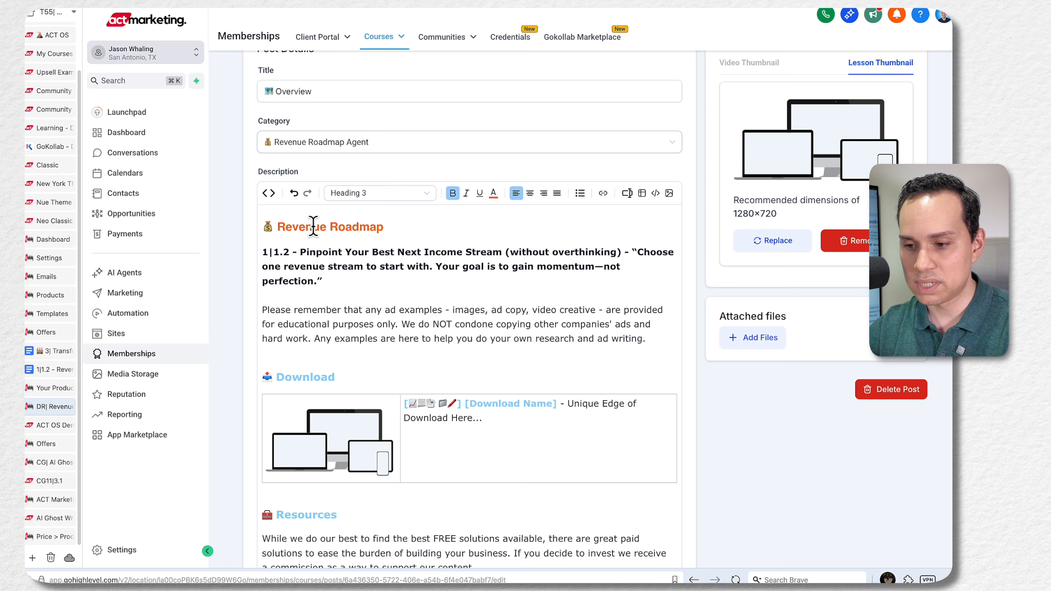
Step: Copy the blueprint's Workflow Outline heading and its Start, Growth and Scale Map bullets into the lesson description above Download
key(ctrl+Right)
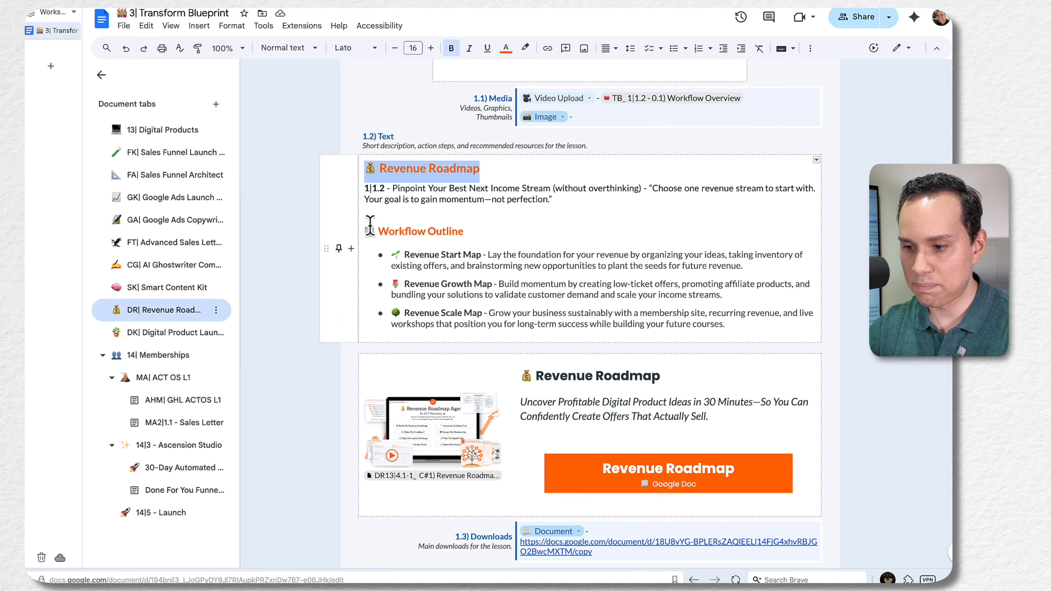
click(367, 231)
shift+click(737, 327)
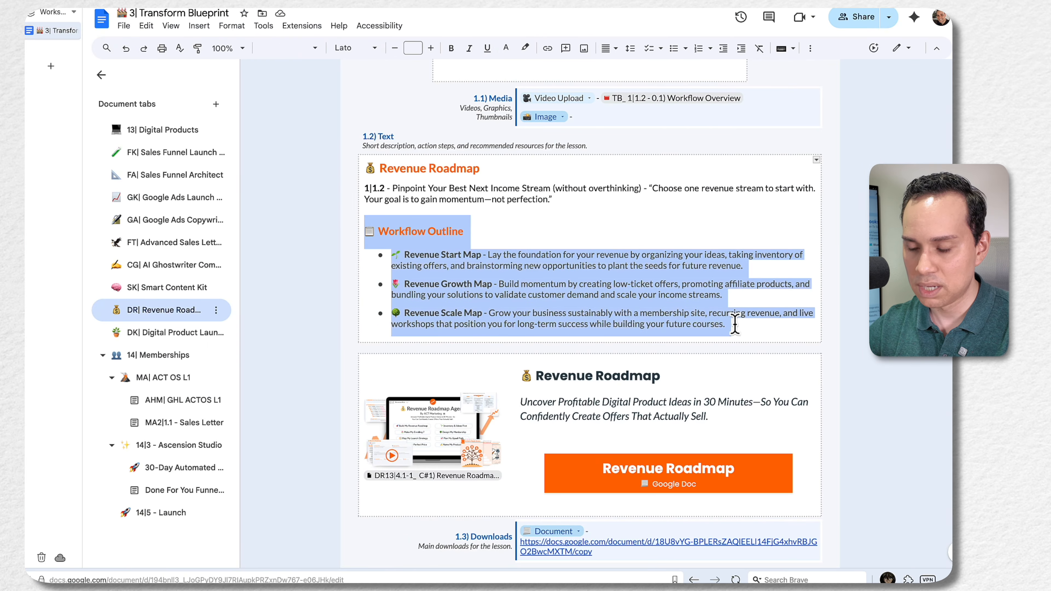
key(super+grave)
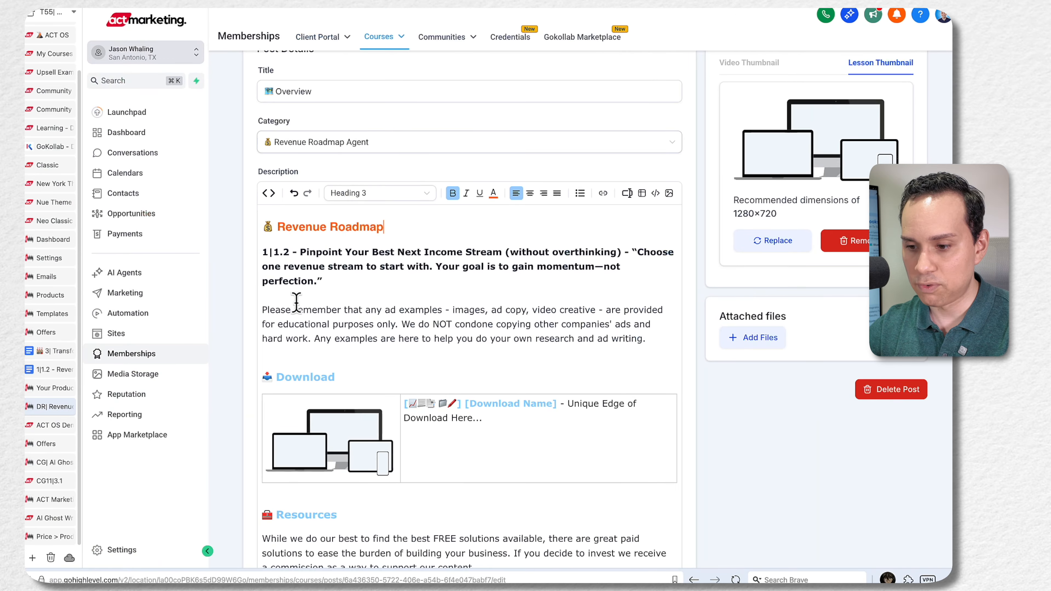
scroll(281, 352, down, 3)
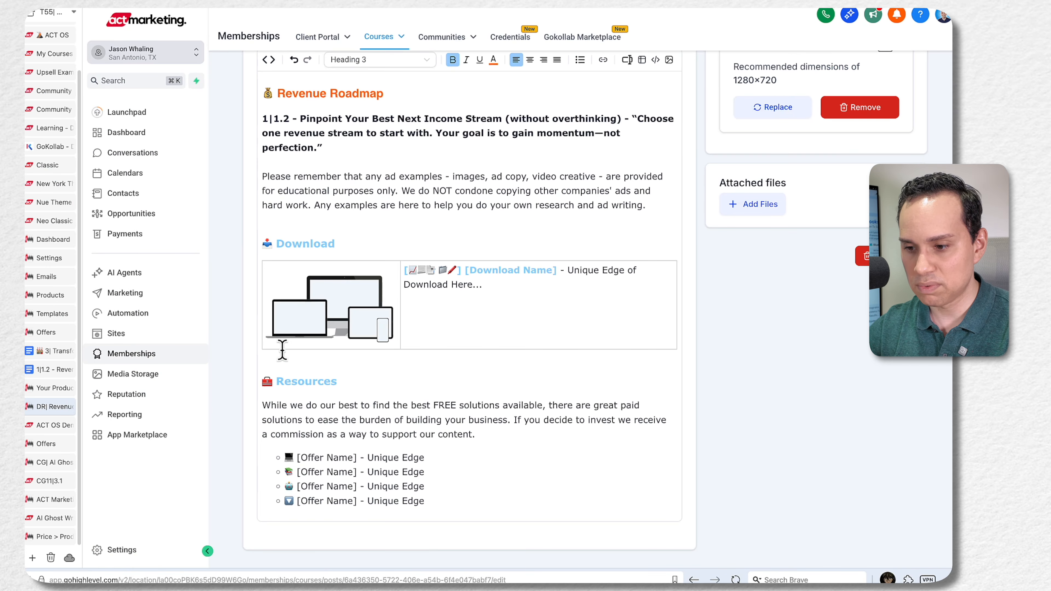
click(267, 212)
text(📋 Workflow Outline 🌱 Revenue Start Map - Lay the foundation for your revenue by organizing your ideas, taking inventory of existing offers, and brainstorming new opportunities to plant the seeds for future revenue. 🌷 Revenue Growth Map - Build momentum by creating low-ticket offers, promoting affiliate products, and bundling your solutions to validate customer demand and scale your income streams. 🌳 Revenue Scale Map - Grow your business sustainably with a membership site, recurring revenue, and live workshops that position you for long-term success while building your future courses.)
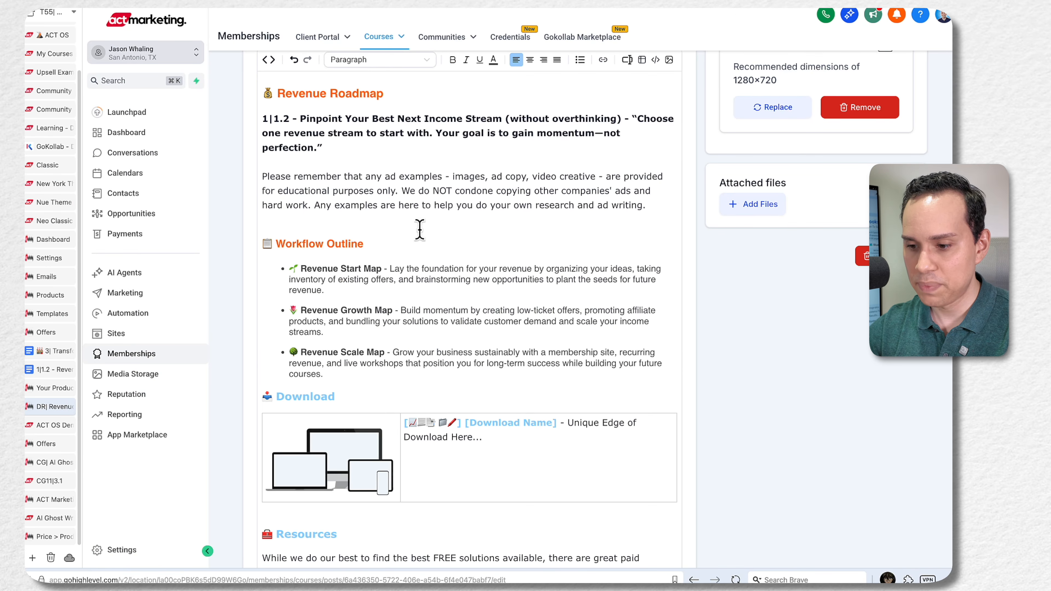
Step: Inspect the text colour, paragraph style and HTML code of the pasted Workflow Outline bullets
shift+click(289, 267)
scroll(367, 343, up, 2)
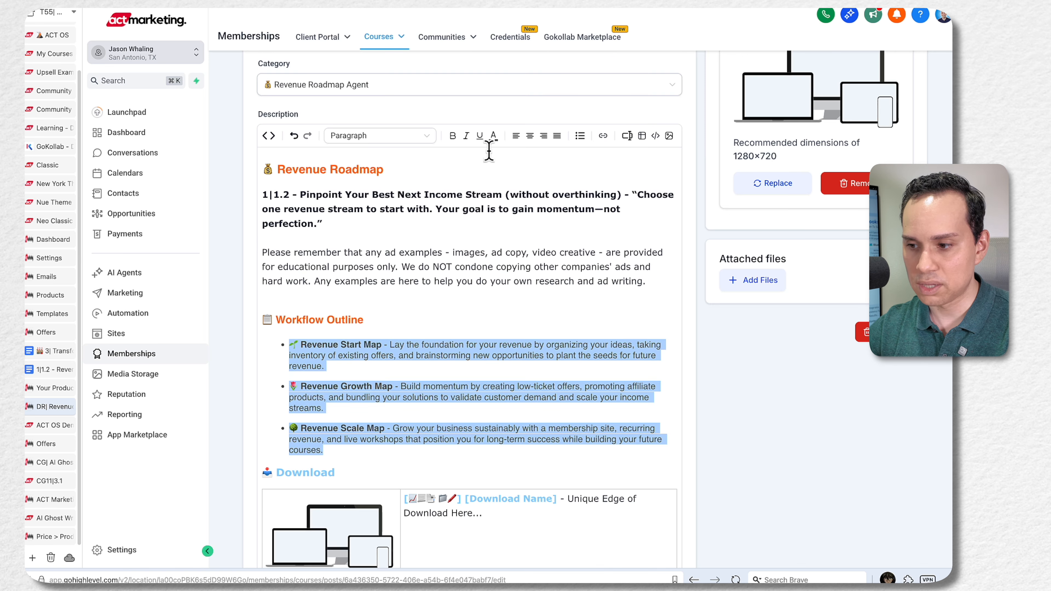
click(493, 136)
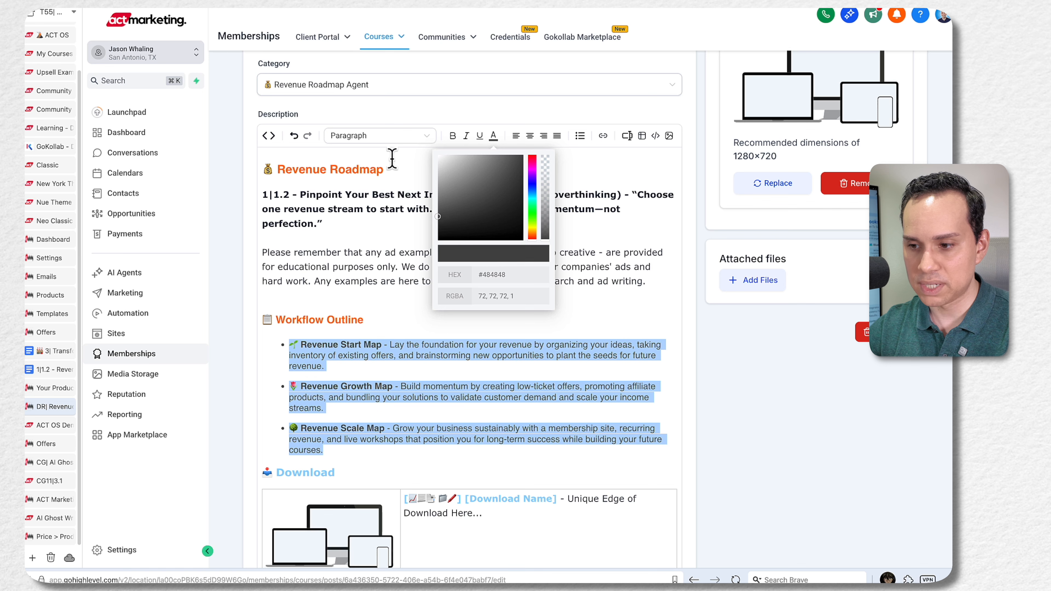
click(343, 137)
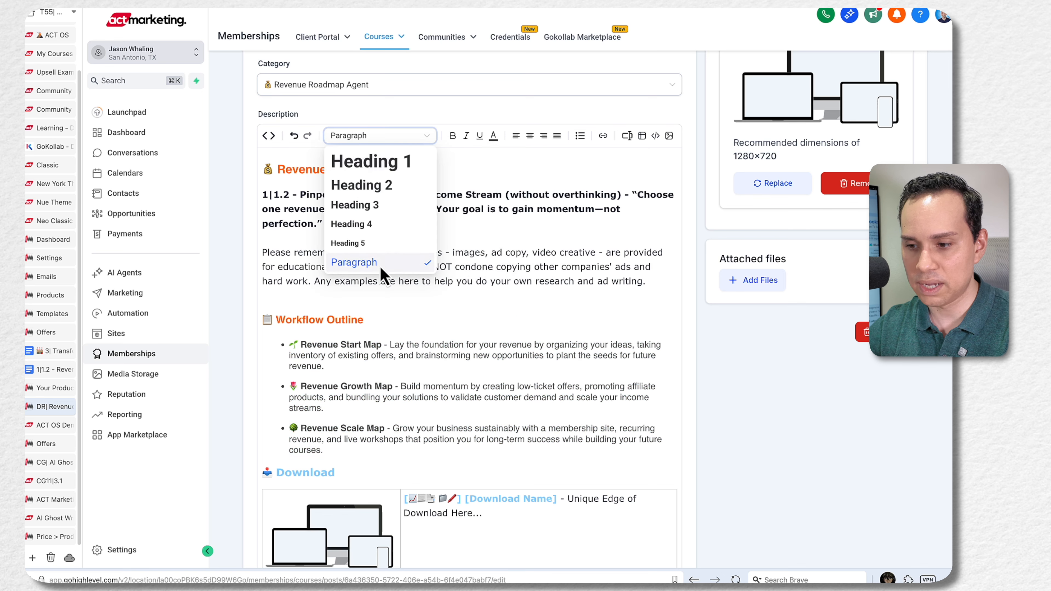
click(564, 295)
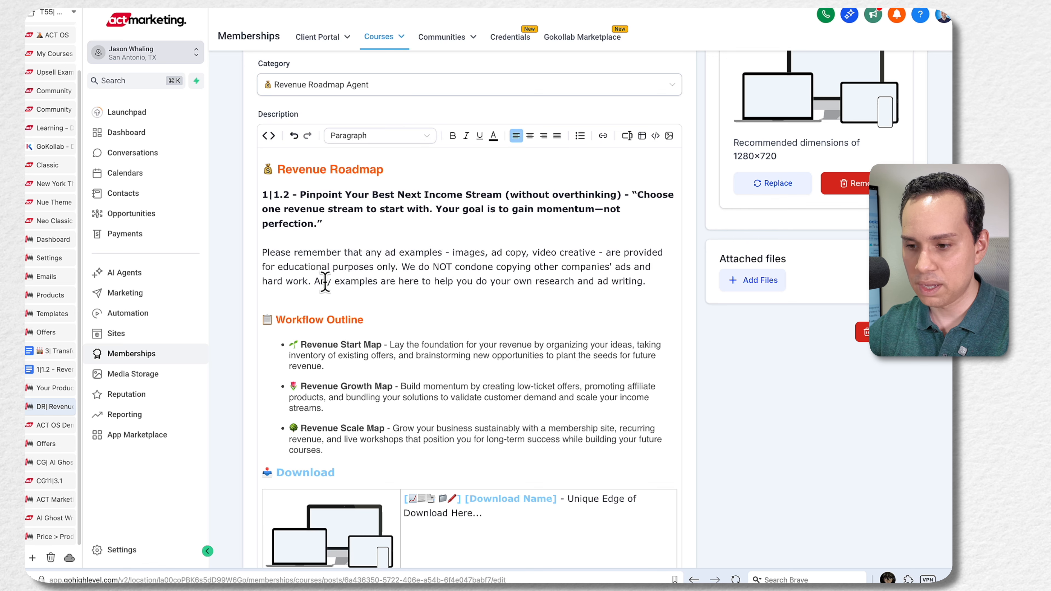
scroll(330, 280, up, 1)
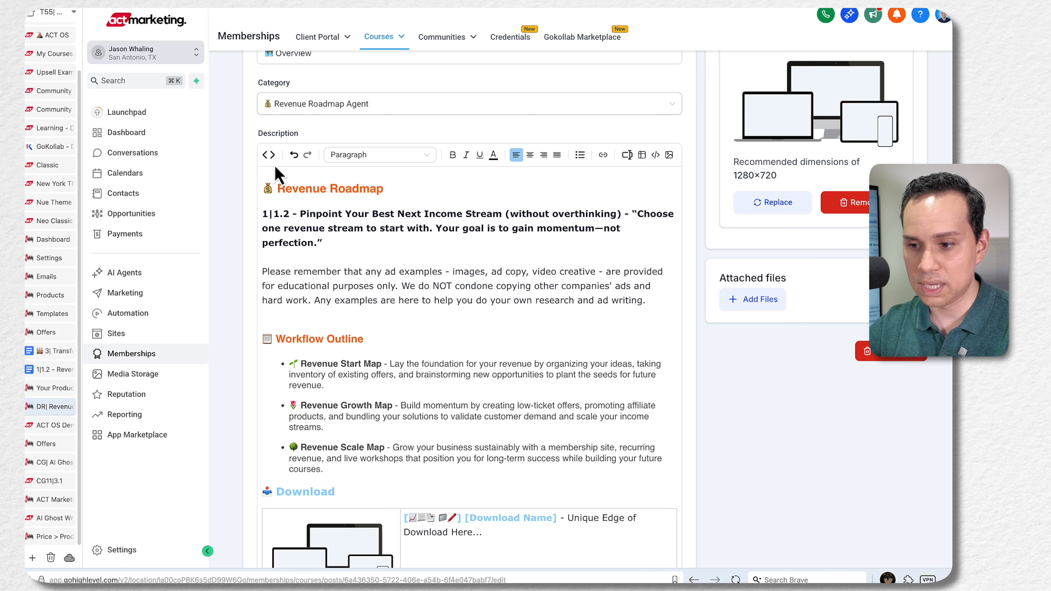
click(269, 156)
scroll(455, 306, down, 15)
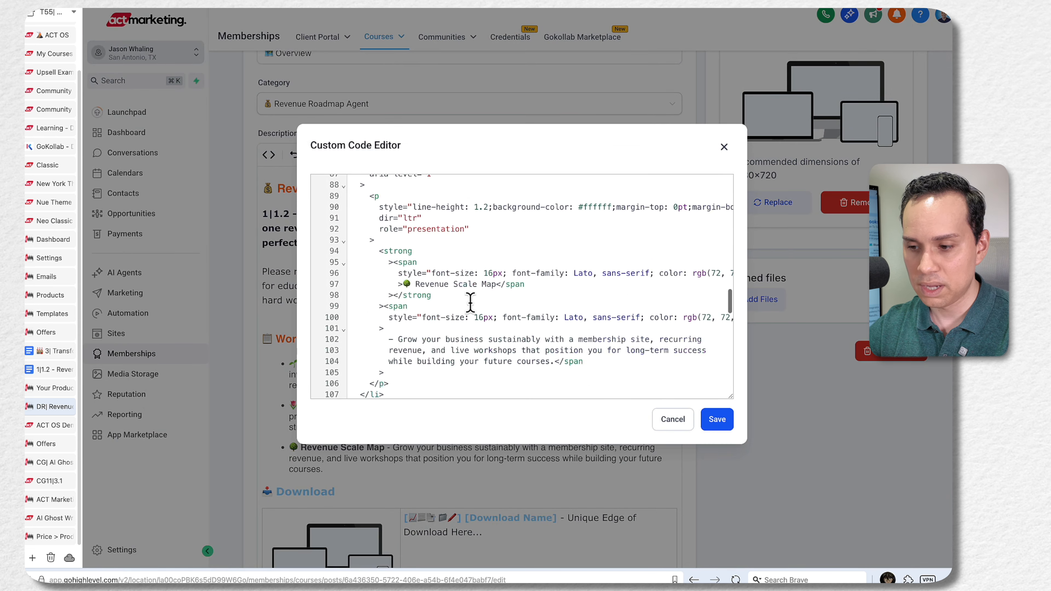
scroll(470, 304, up, 15)
click(673, 419)
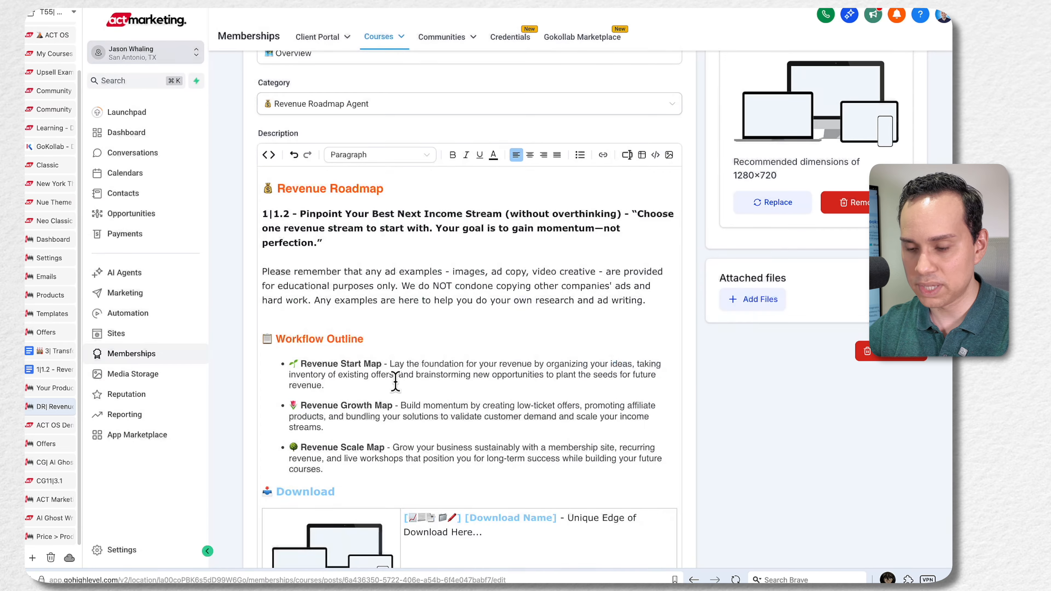
Step: Undo the formatted Workflow Outline paste and insert the same outline as plain text below the ad examples disclaimer
scroll(396, 382, down, 3)
click(379, 240)
key(super+z)
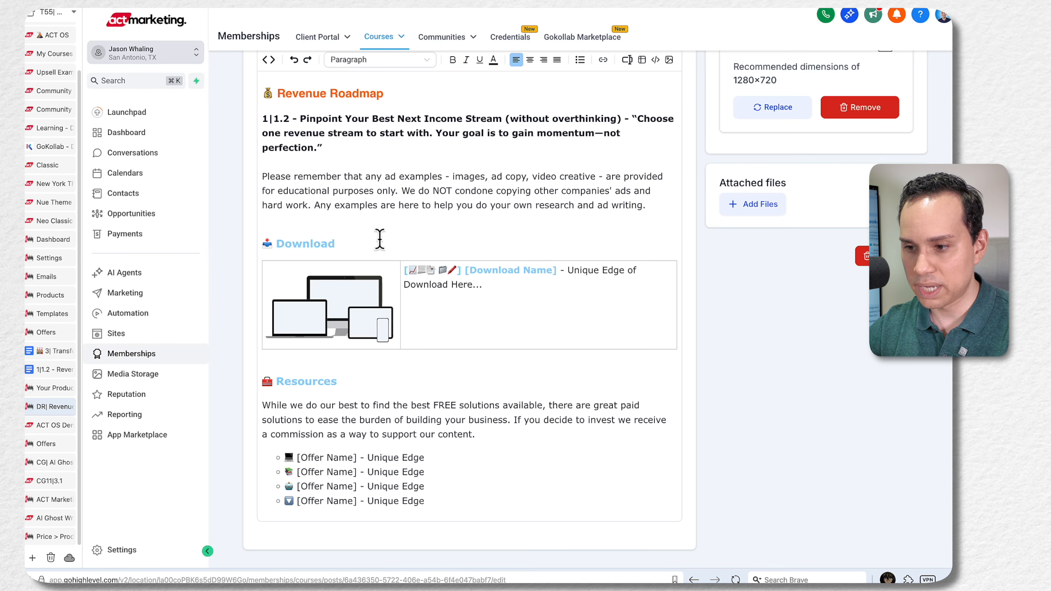
scroll(380, 240, up, 1)
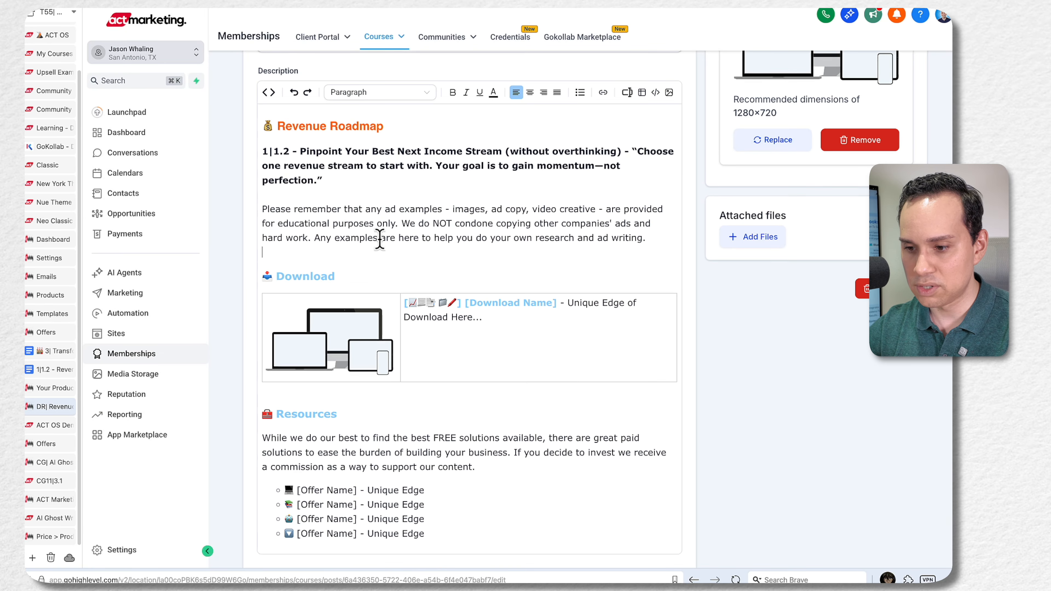
click(647, 237)
key(Return)
key(Return)
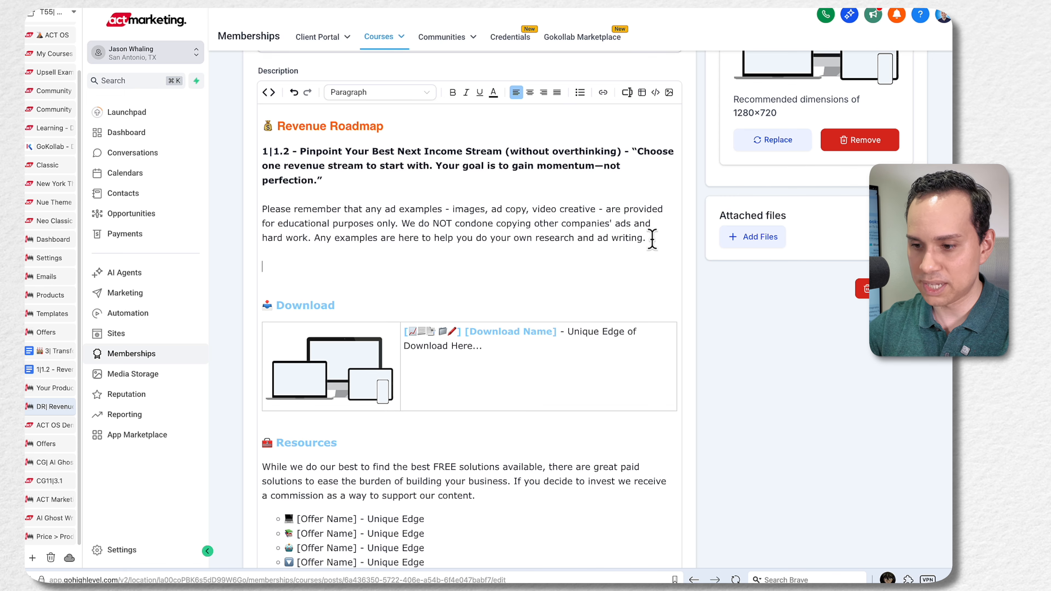
text(📋 Workflow Outline 🌱 Revenue Start Map - Lay the foundation for your revenue by organizing your ideas, taking inventory of existing offers, and brainstorming new opportunities to plant the seeds for future revenue. 🌷 Revenue Growth Map - Build momentum by creating low-ticket offers, promoting affiliate products, and bundling your solutions to validate customer demand and scale your income streams. 🌳 Revenue Scale Map - Grow your business sustainably with a membership site, recurring revenue, and live workshops that position you for long-term success while building your future courses.)
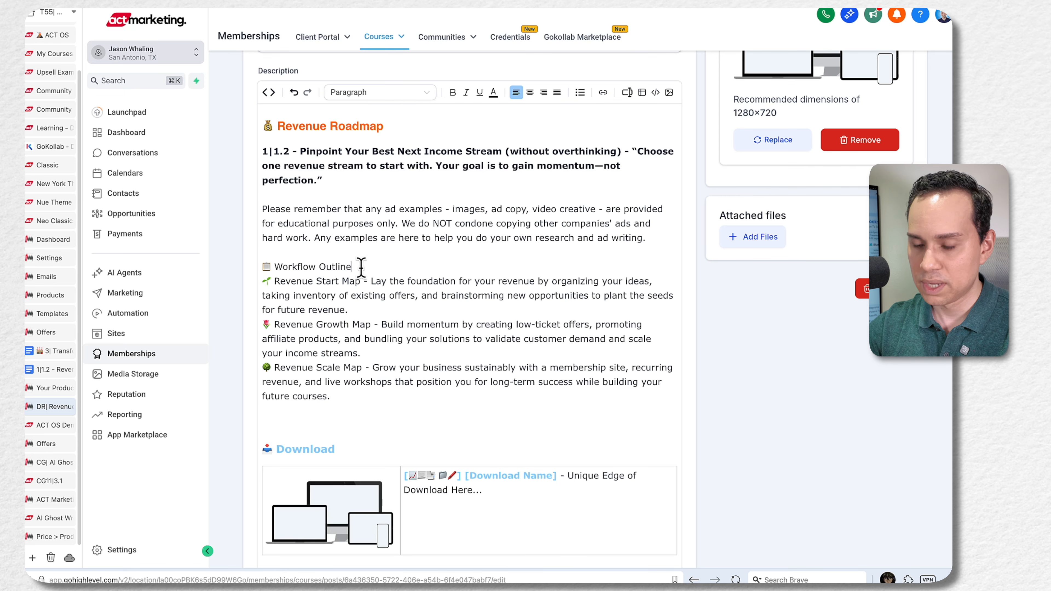
Step: Format the Revenue Start, Growth and Scale Map paragraphs as a bulleted list
shift+click(322, 392)
click(580, 92)
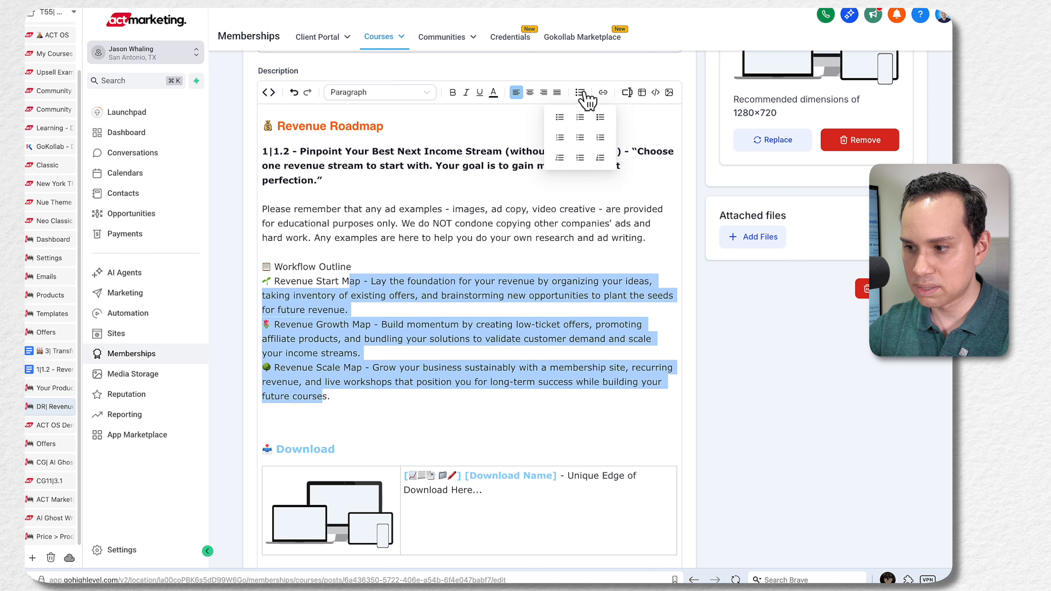
click(560, 117)
Step: Make the "🌱 Revenue Start Map" label at the start of the first bullet bold
click(387, 289)
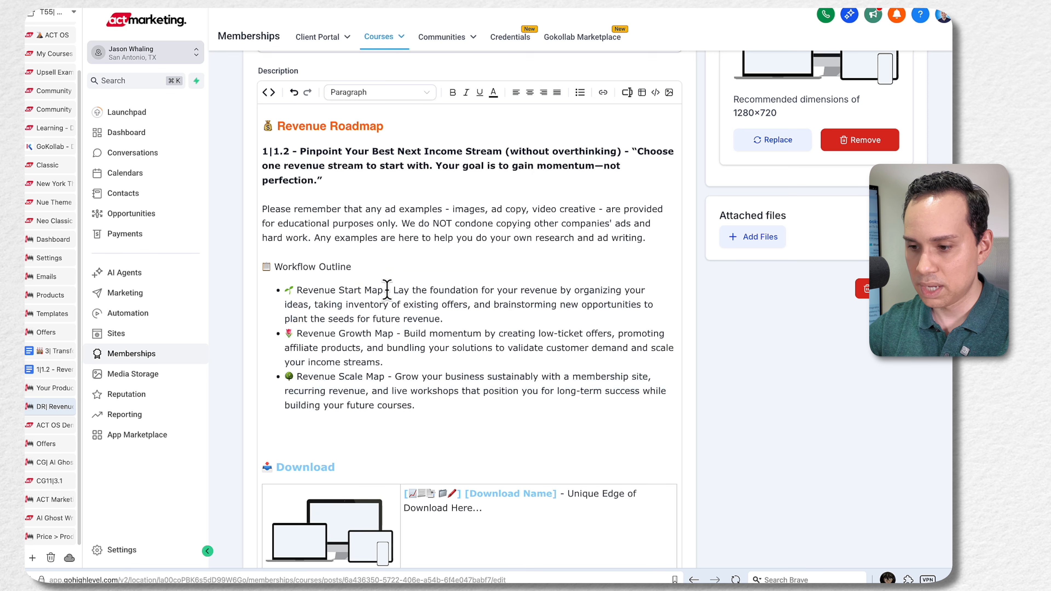
key(alt+shift+Left)
key(alt+shift+Left)
key(alt+shift+Left)
key(alt+shift+Left)
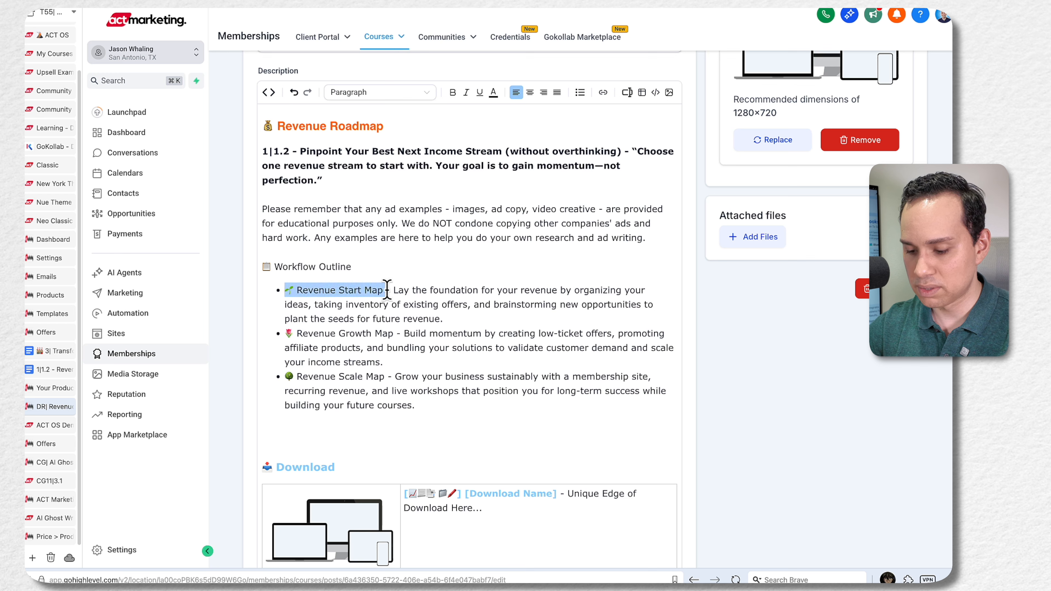
key(ctrl+b)
Step: Turn the "📋 Workflow Outline" line into an orange Heading 3 by reusing the styled Revenue Roadmap heading
key(Up)
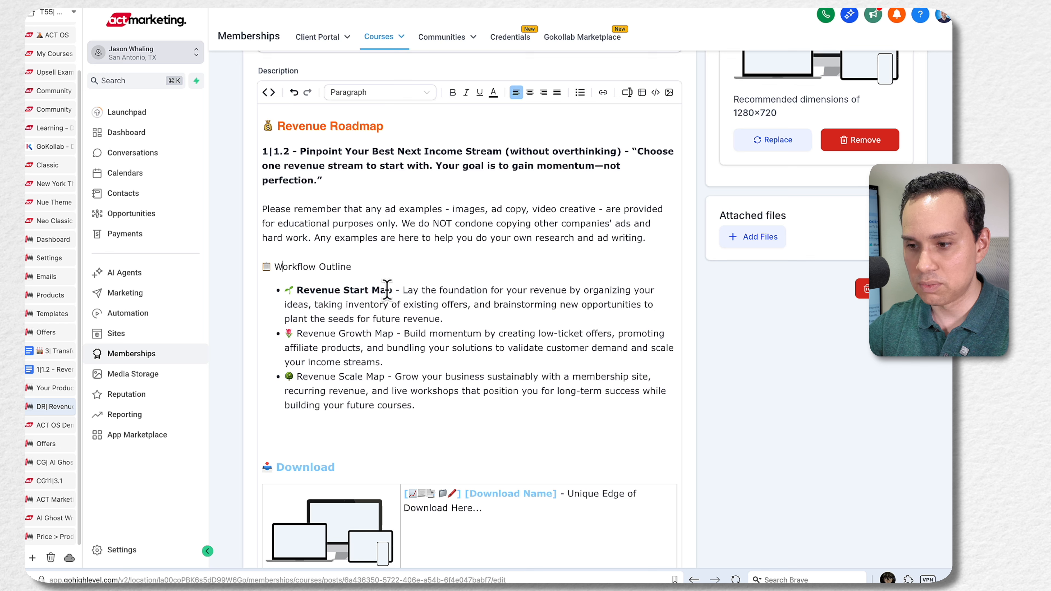
key(Down)
key(End)
key(Return)
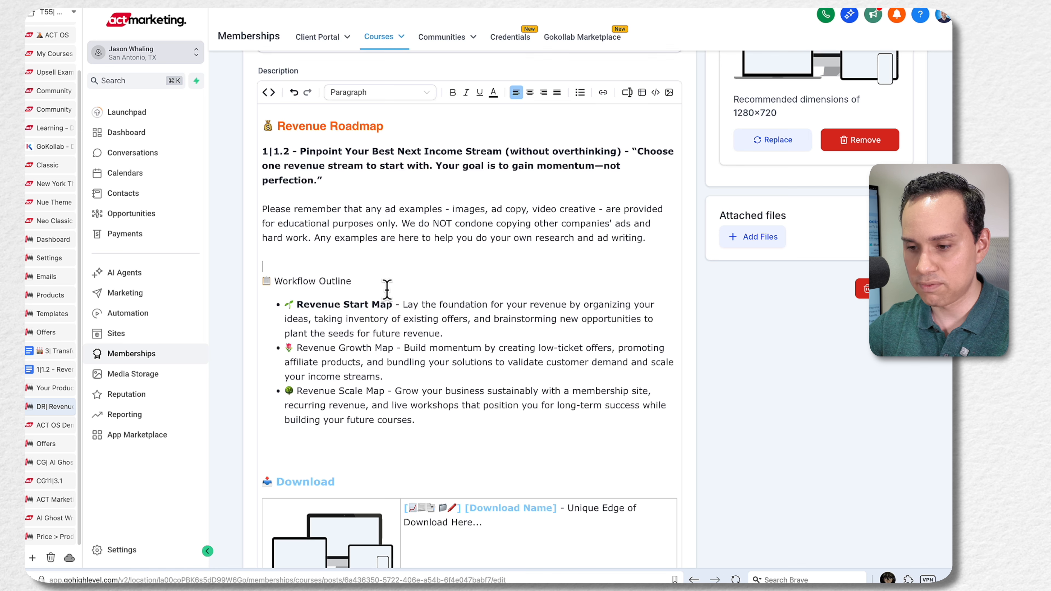
text(💰 Revenue Roadmap)
key(Down)
key(shift+Home)
key(super+x)
key(Up)
key(shift+End)
key(super+v)
key(Delete)
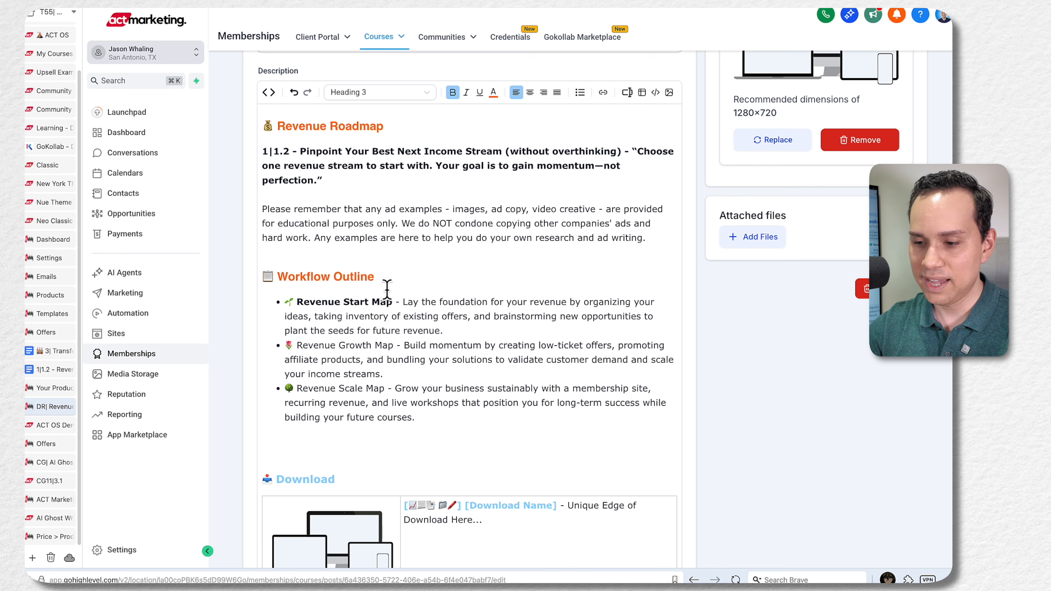
Step: Remove the bold from the intro paragraph's text after "1|1.2 -", leaving only that prefix bold
scroll(422, 275, up, 2)
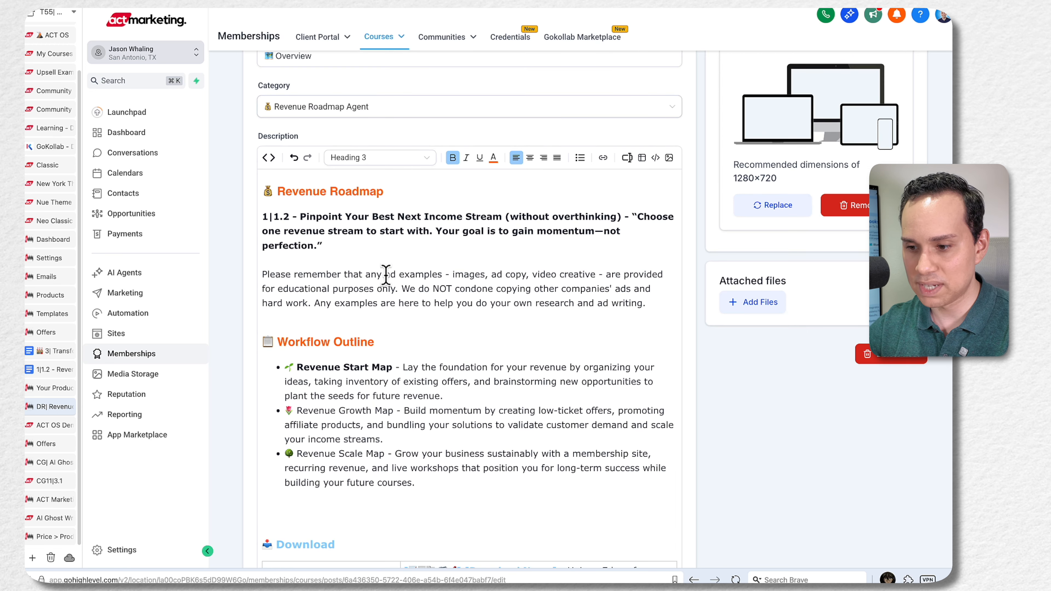
click(336, 251)
shift+click(298, 216)
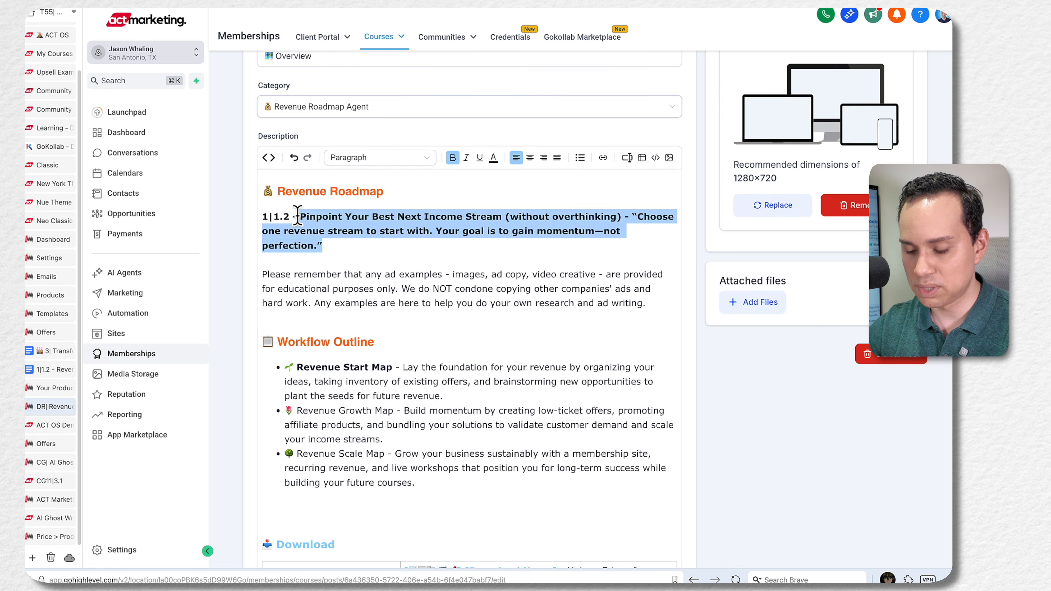
key(super+b)
click(435, 245)
scroll(434, 387, down, 3)
scroll(318, 304, up, 3)
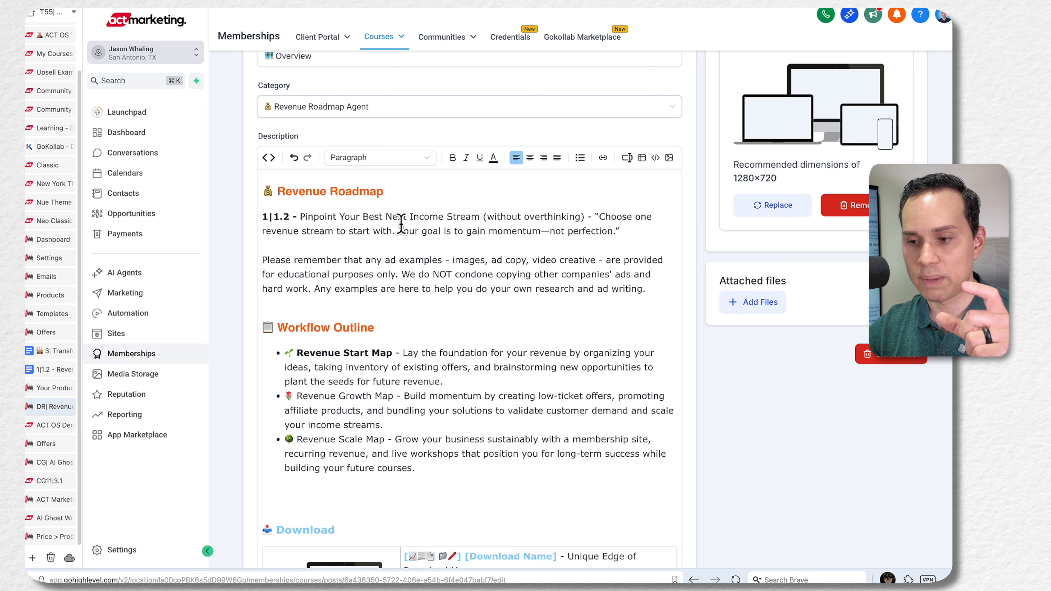
Step: Compare the lesson intro with the Sales Funnel Launch Kit lesson's description in the Nue Theme course page
scroll(401, 224, up, 5)
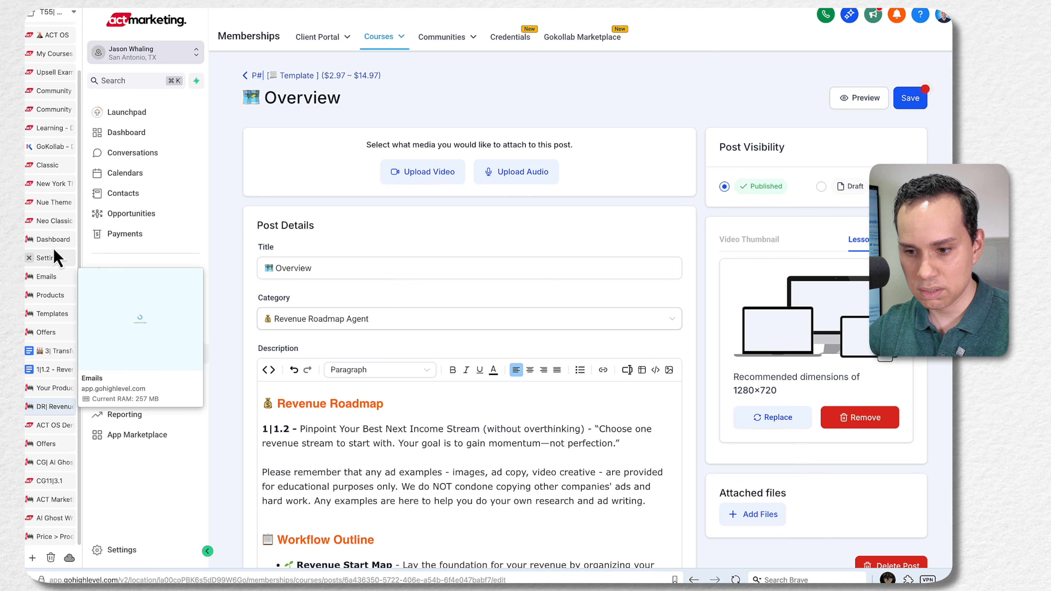
click(56, 203)
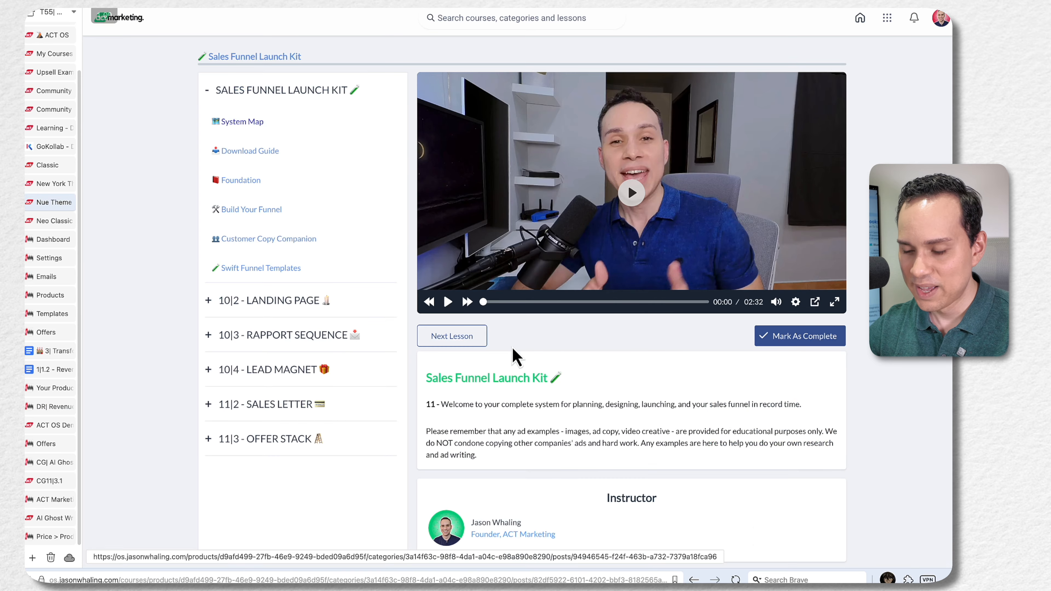
drag(427, 375, 735, 458)
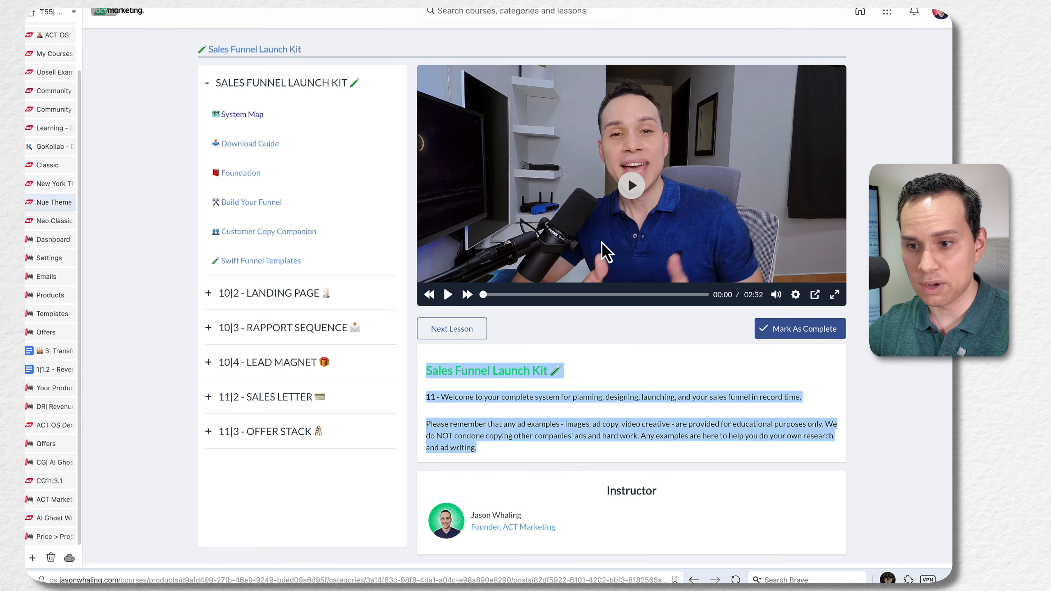
click(55, 406)
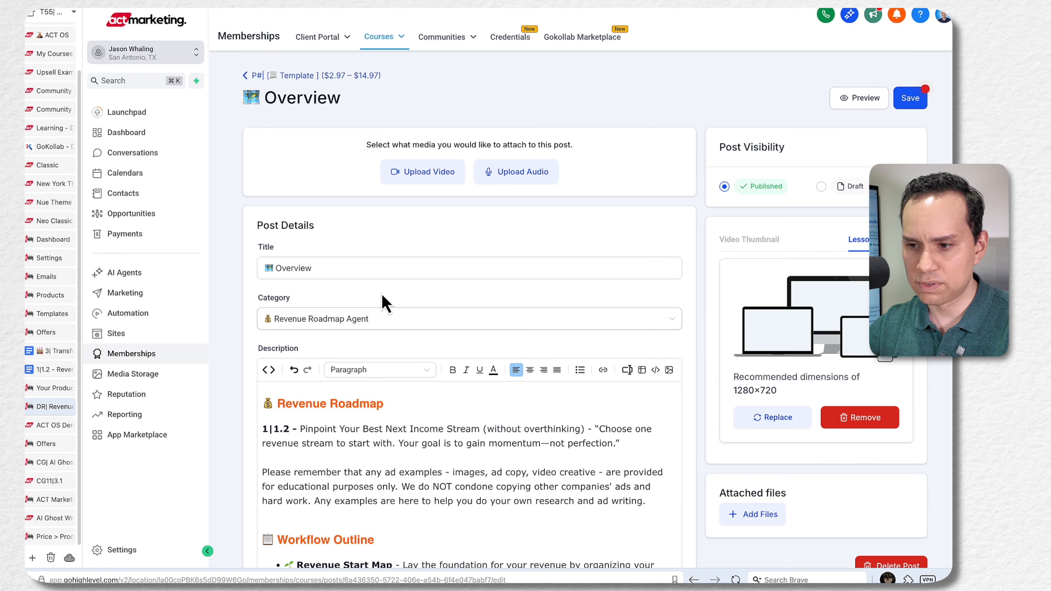
Step: Replace the device mockup image in the Download section with a new image file uploaded from the Downloads folder
scroll(381, 293, down, 12)
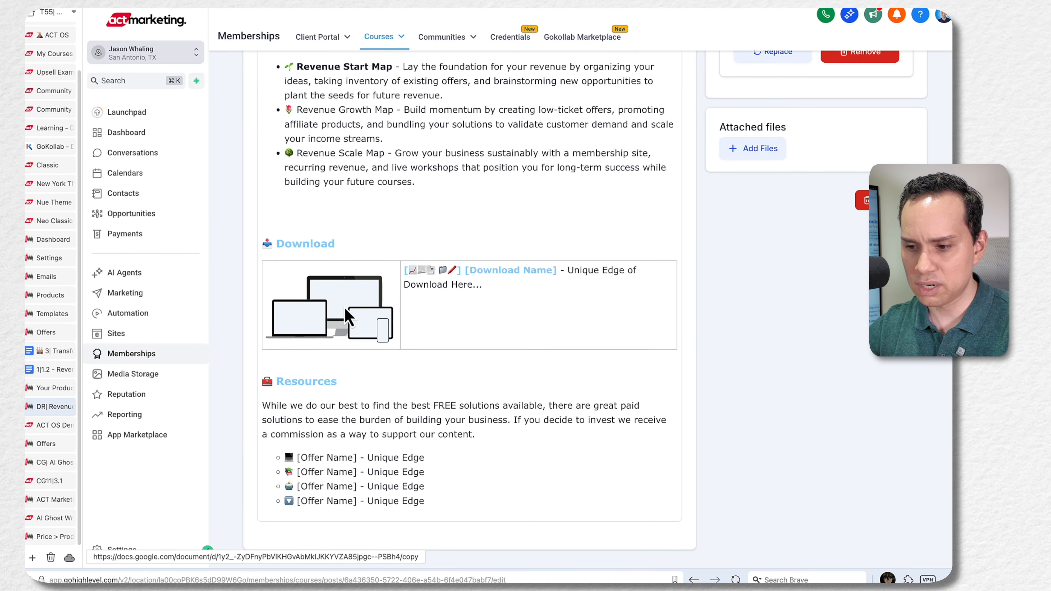
click(385, 331)
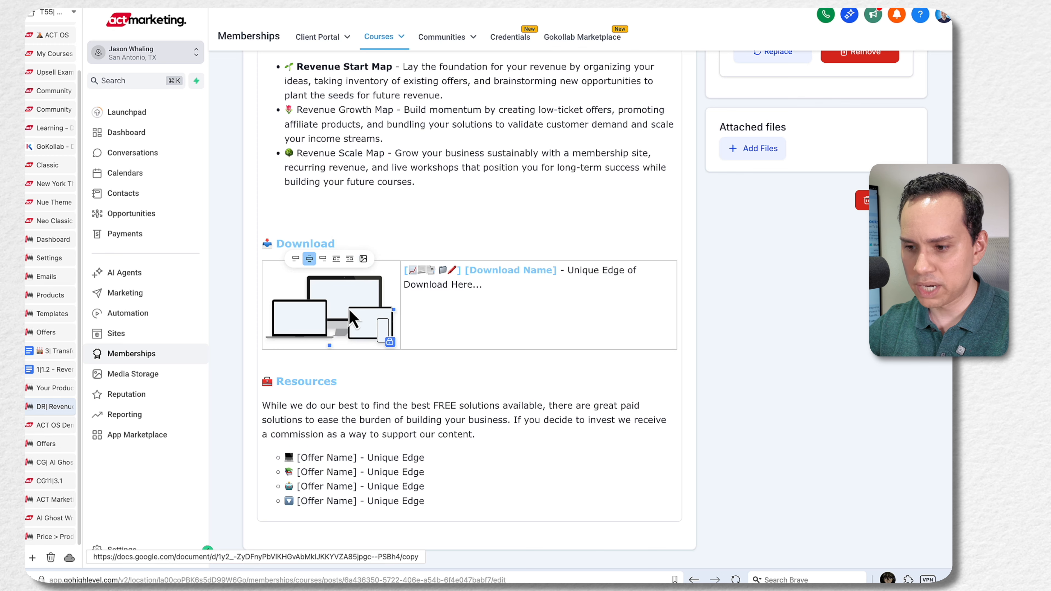
click(363, 260)
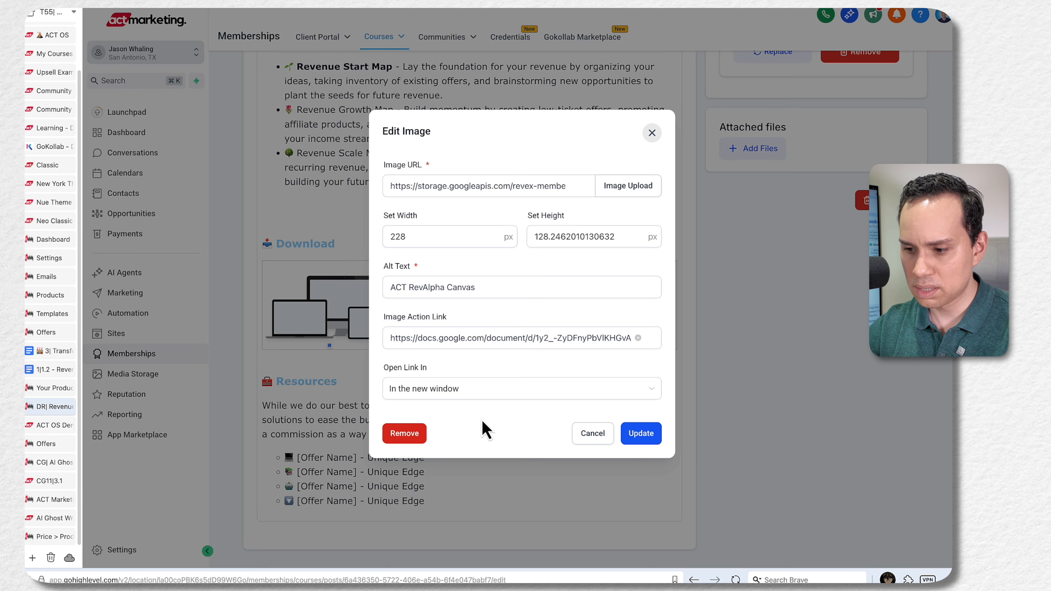
click(617, 201)
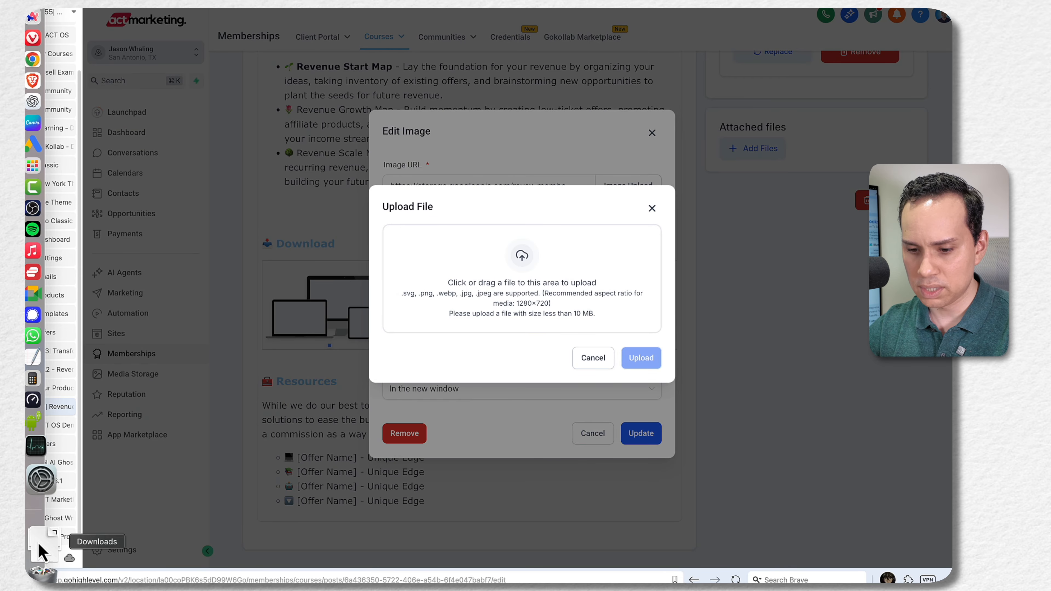
click(33, 542)
drag(215, 166, 526, 274)
click(642, 376)
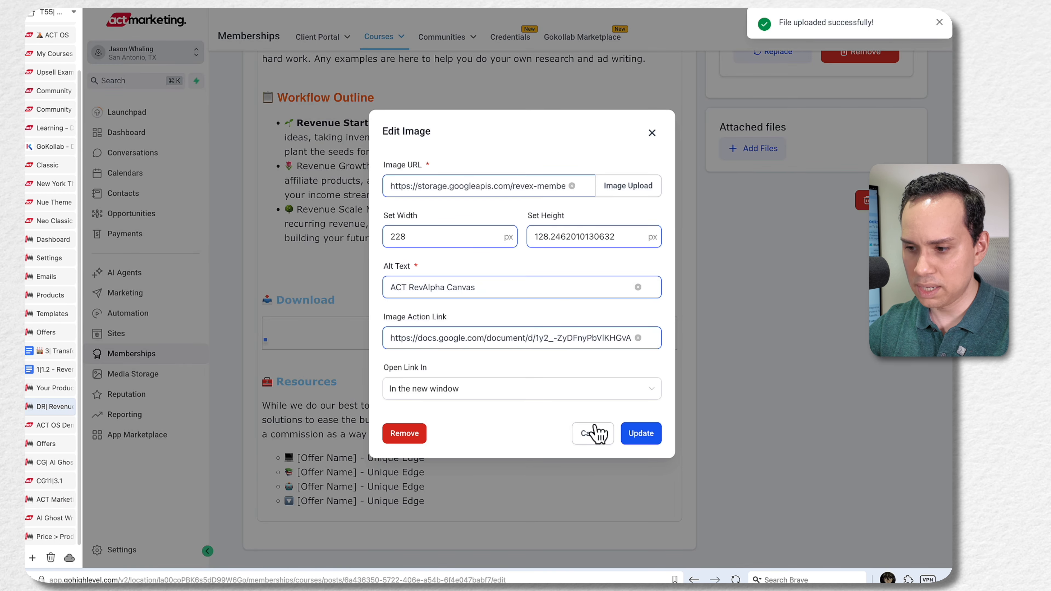
Step: Clear the download image's action link and select the document copy link in the blueprint's 1.3) Downloads row
triple_click(486, 337)
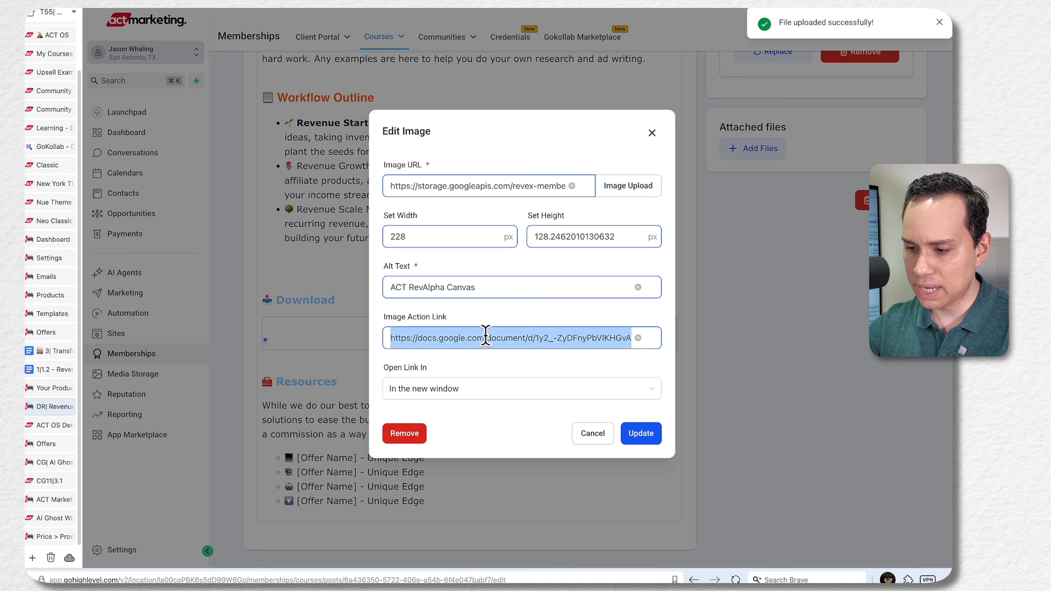
key(BackSpace)
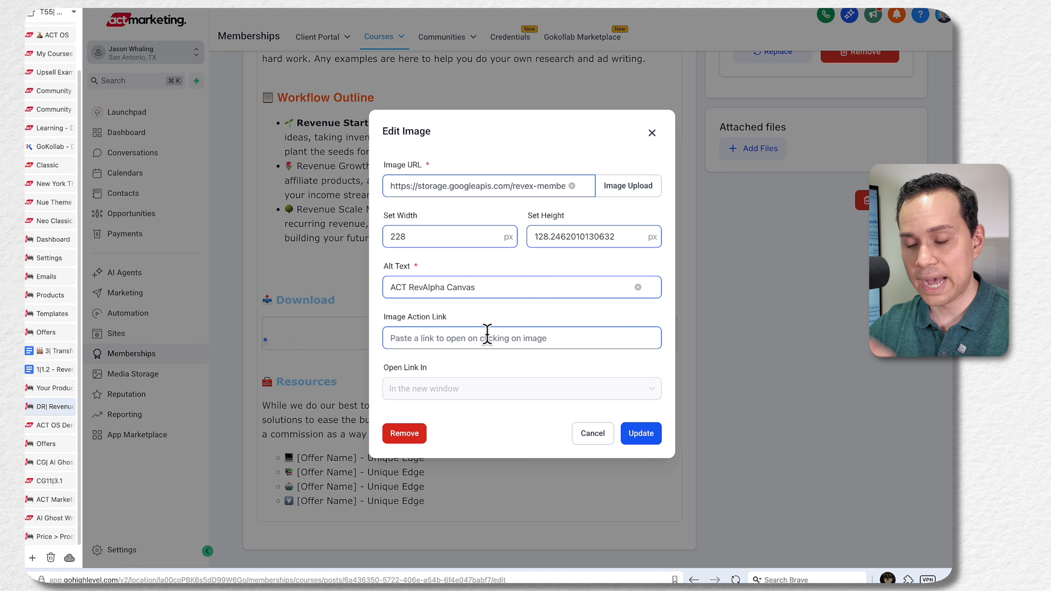
key(ctrl+Right)
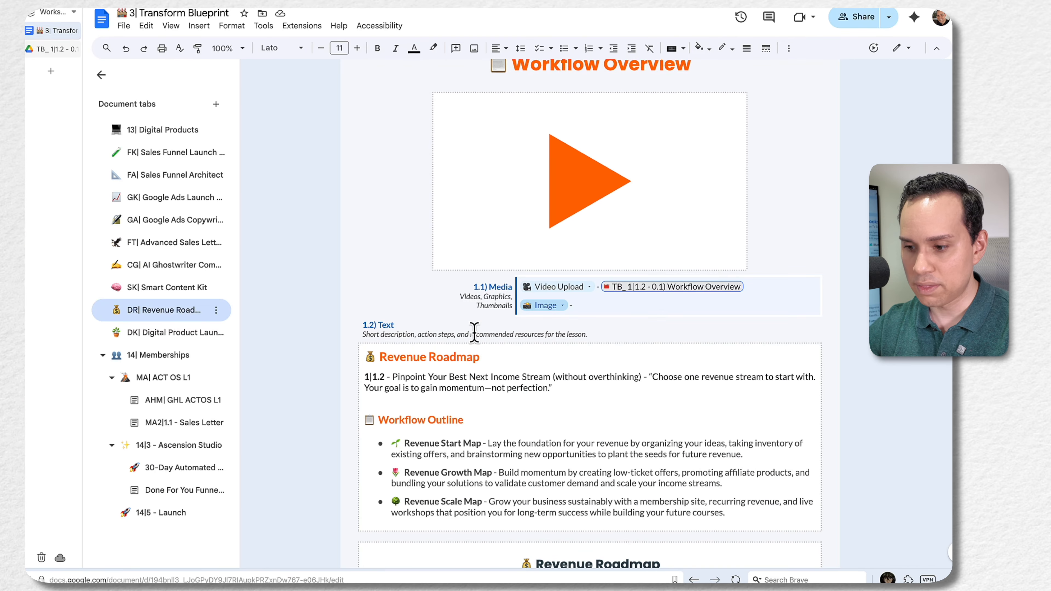
scroll(544, 424, down, 5)
click(604, 328)
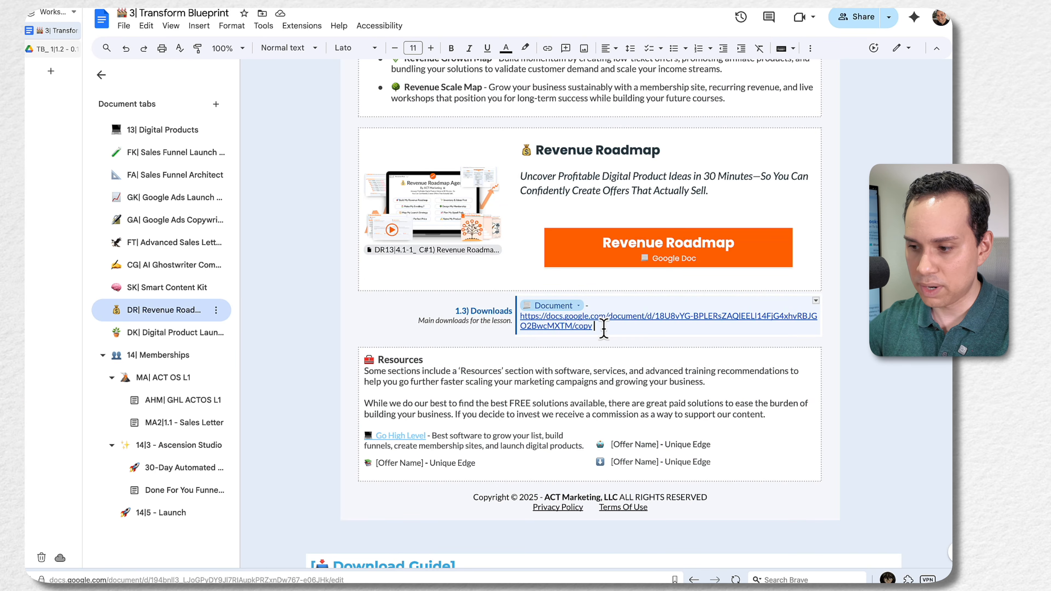
triple_click(604, 328)
key(ctrl+Left)
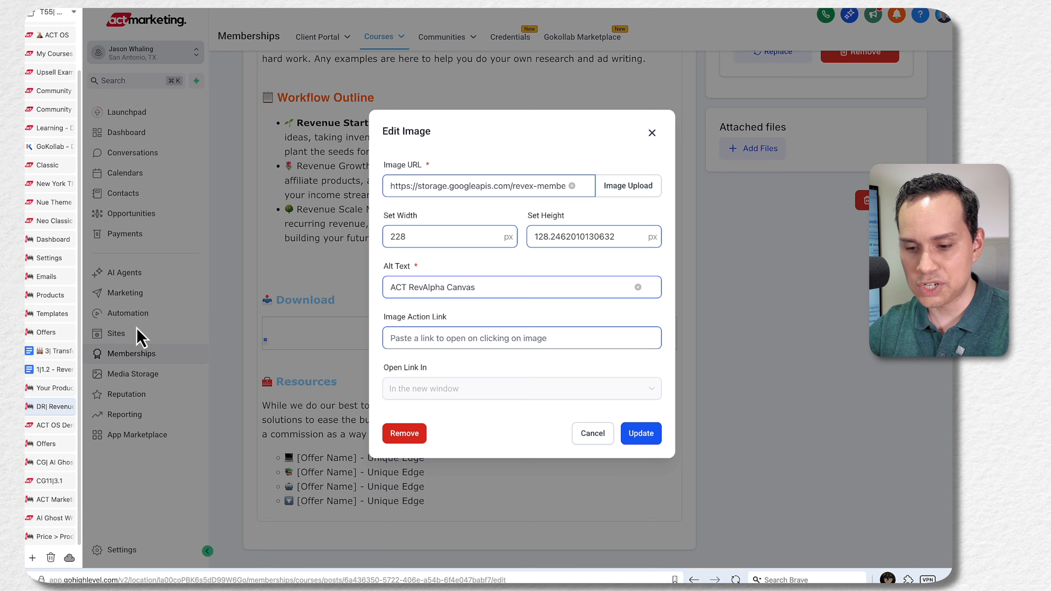
Step: Review the 1|1.2 - Revenue Roadmap document and the ChatGPT agent linked from its orange access banner
click(54, 370)
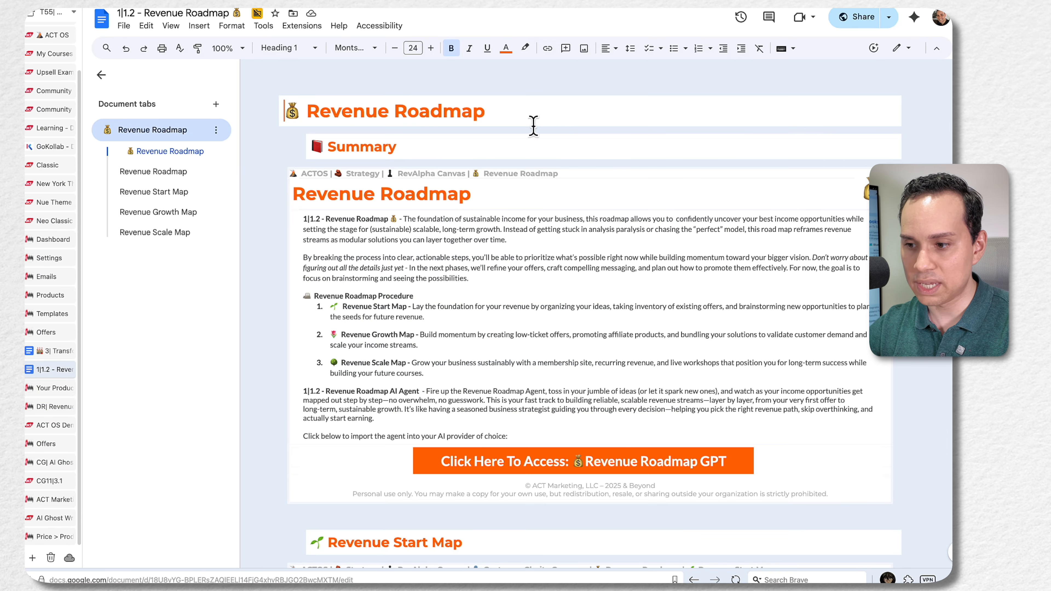
scroll(569, 235, down, 20)
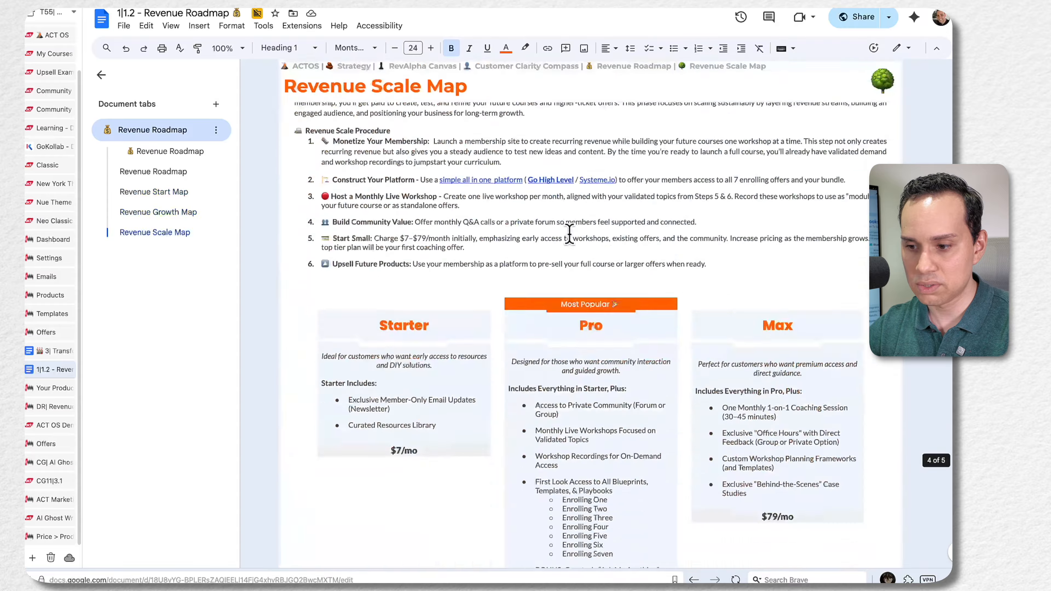
scroll(570, 235, up, 20)
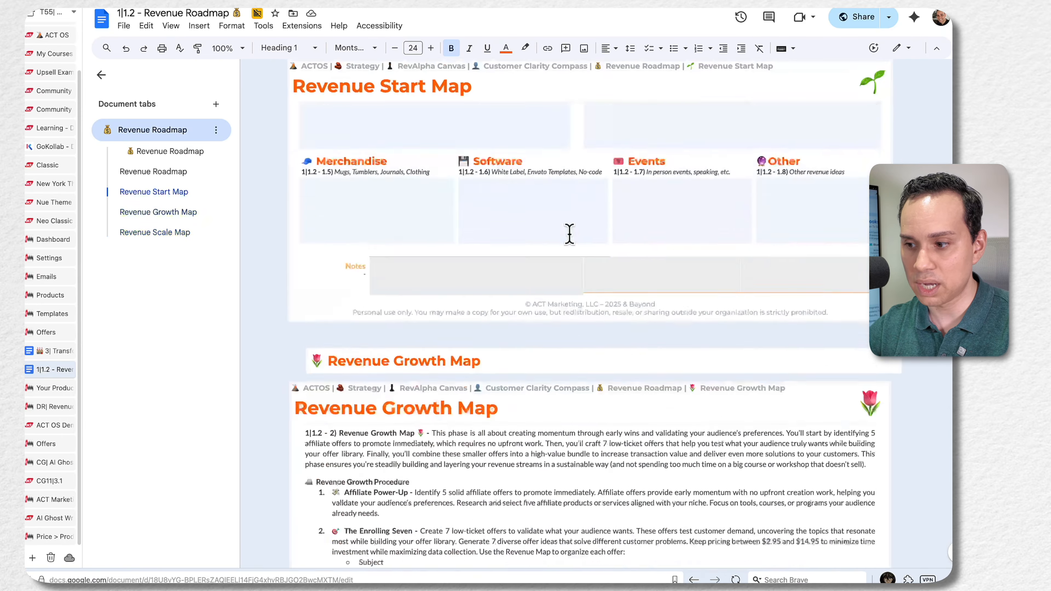
scroll(569, 234, up, 8)
click(539, 344)
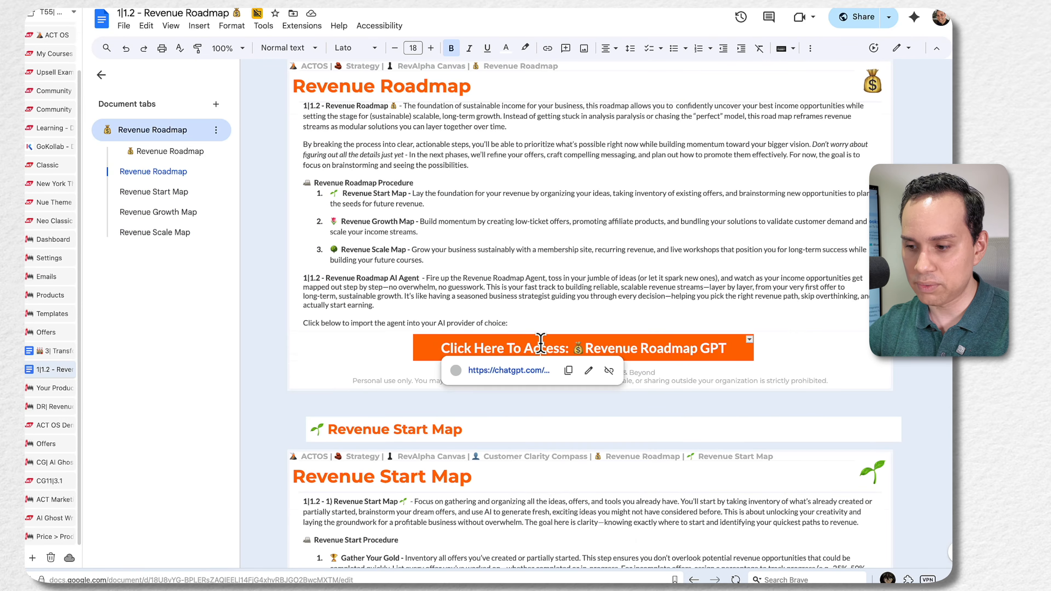
click(510, 370)
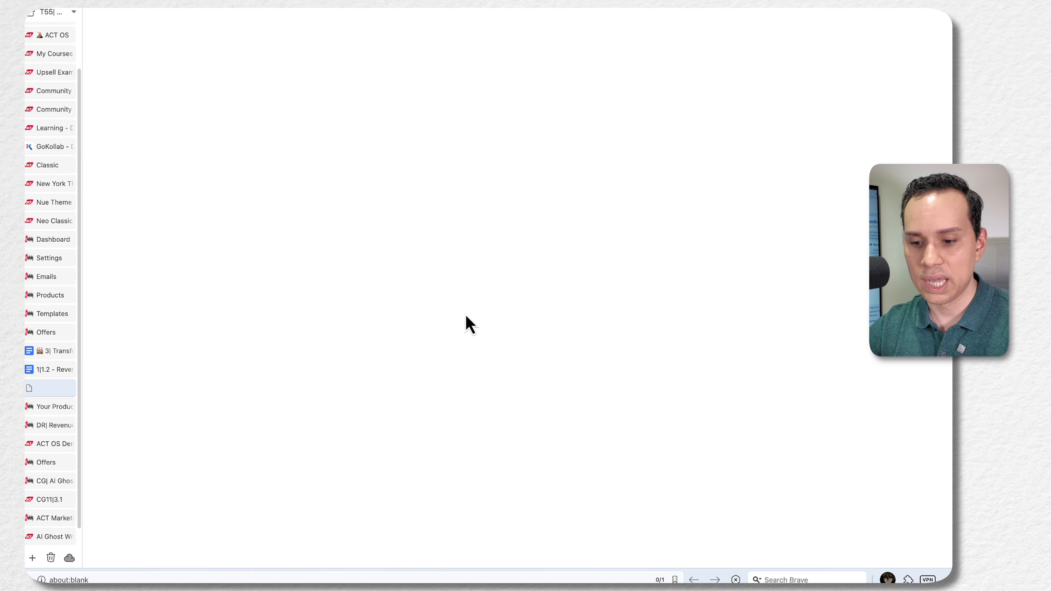
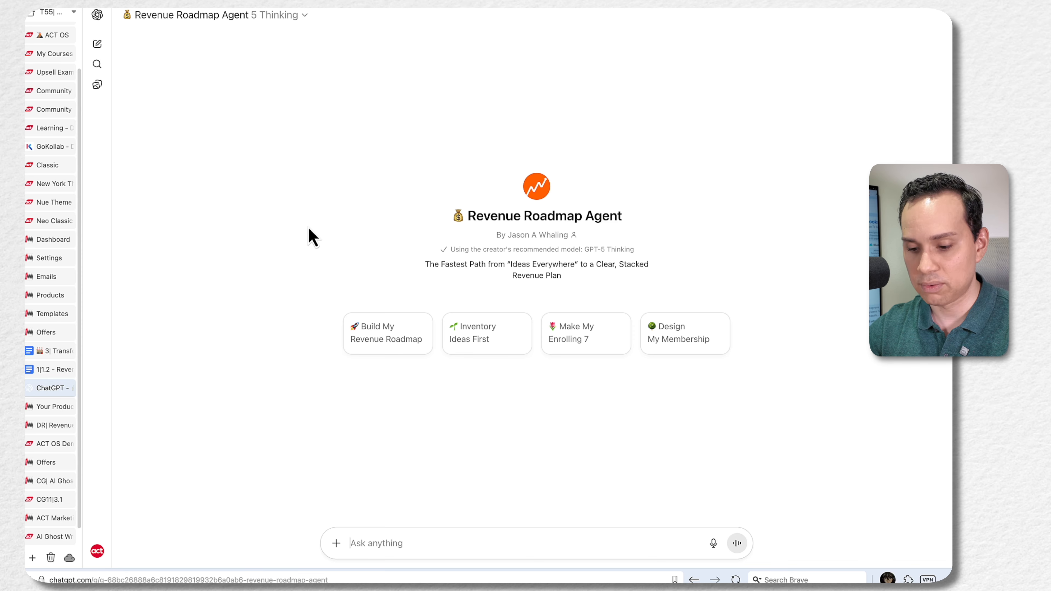
key(super+w)
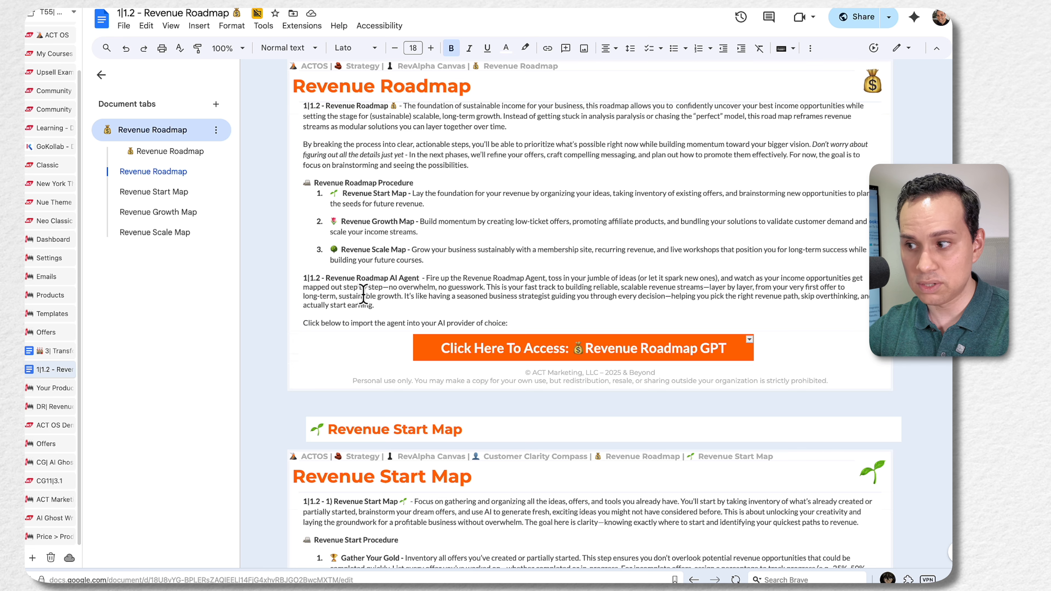
Step: Copy the Revenue Roadmap document's sharing link and paste it below the existing link in the blueprint's Downloads row
scroll(360, 290, up, 3)
click(889, 17)
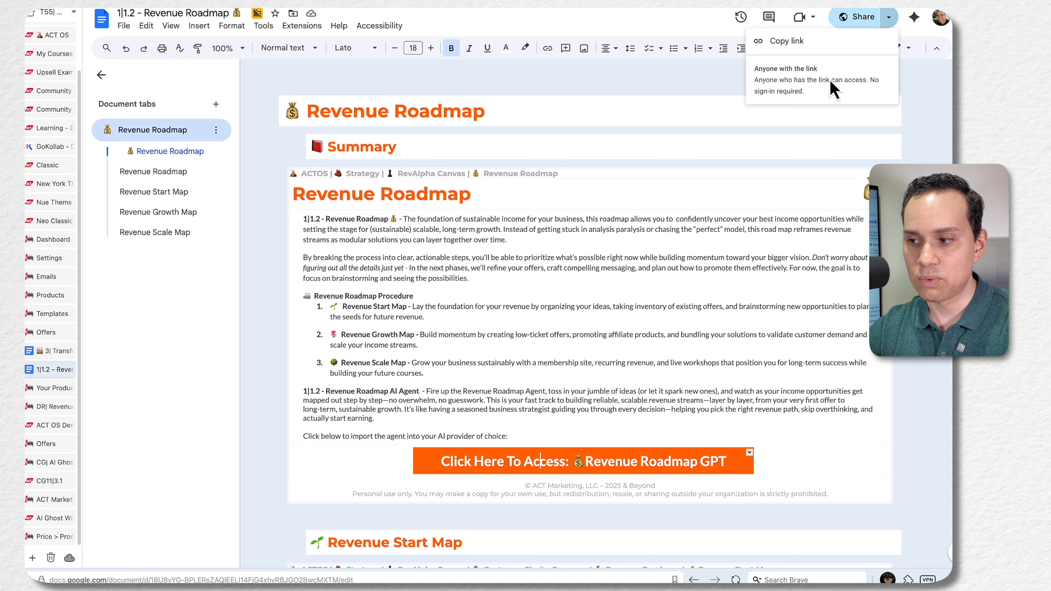
click(439, 310)
key(ctrl+Right)
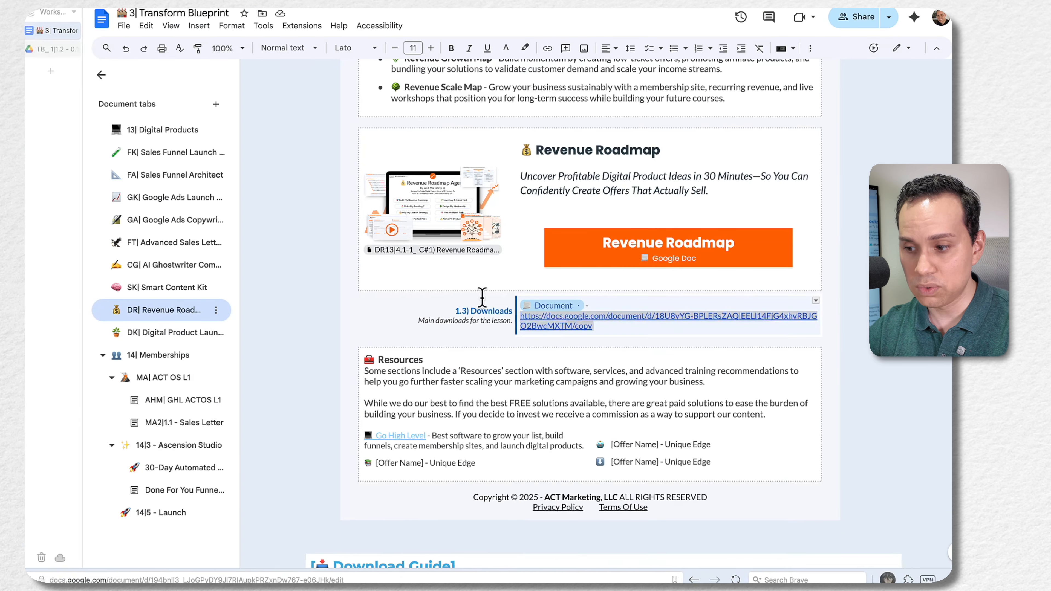
click(611, 327)
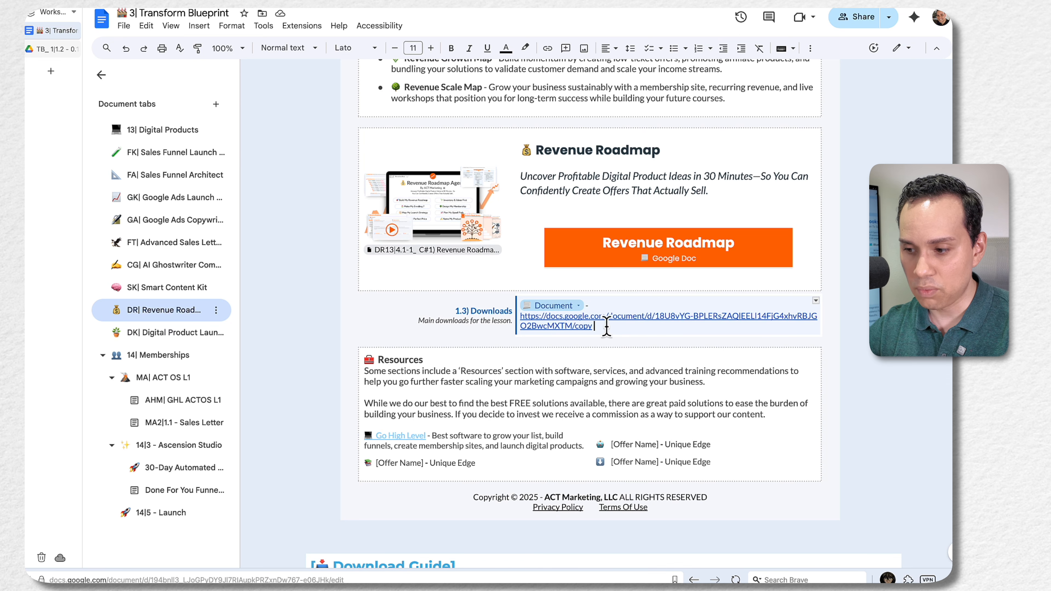
key(ctrl+Left)
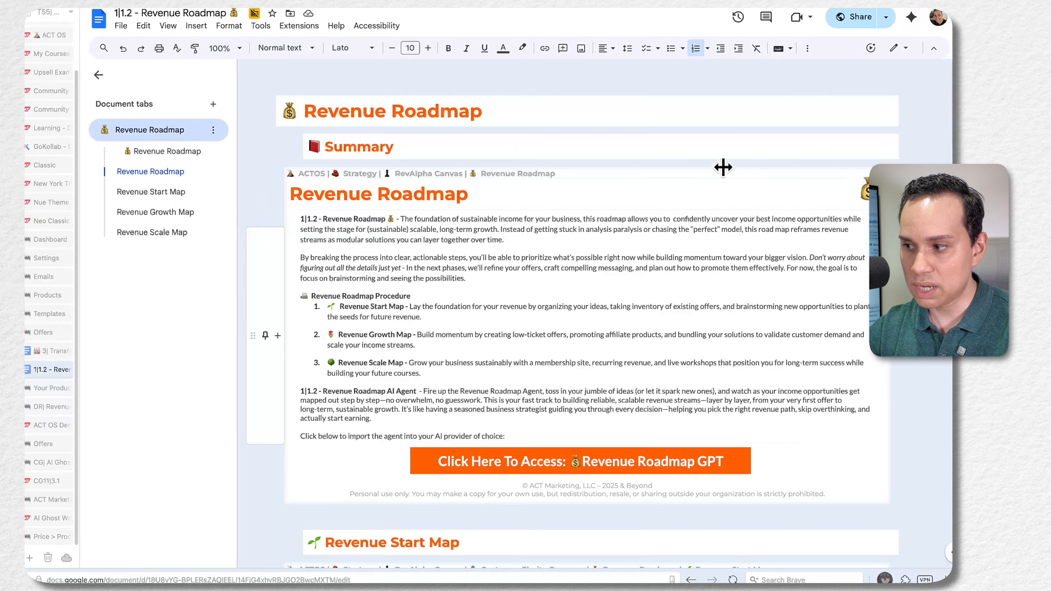
click(889, 17)
click(799, 43)
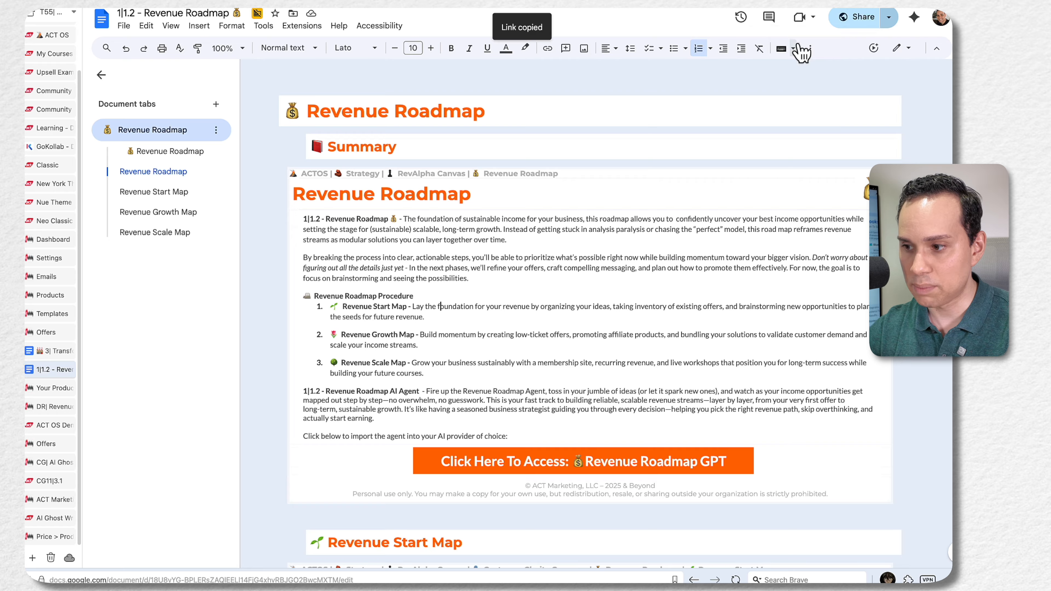
key(ctrl+Right)
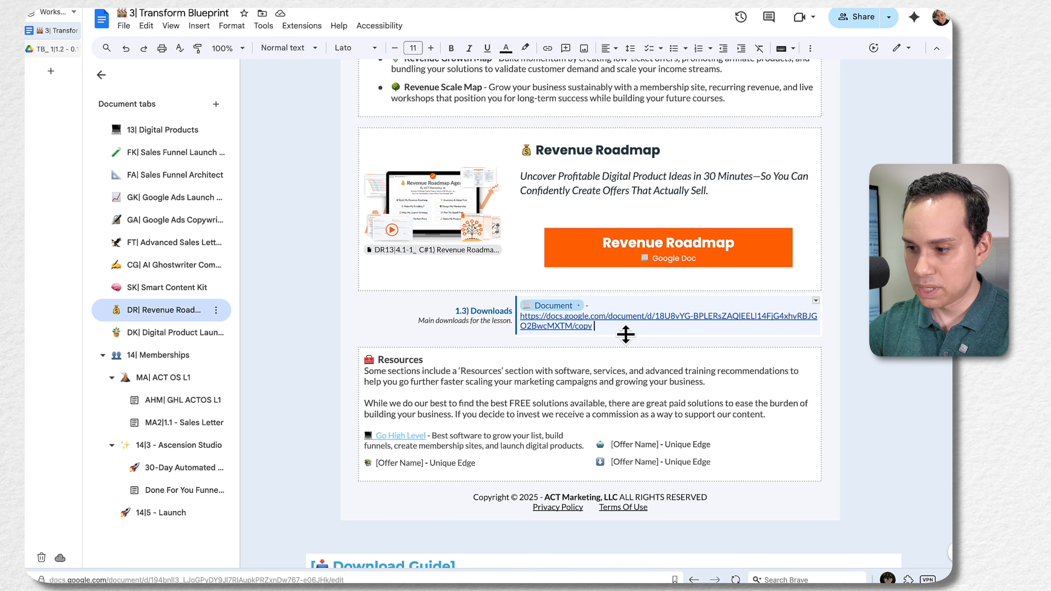
key(Return)
key(Return)
key(ctrl+v)
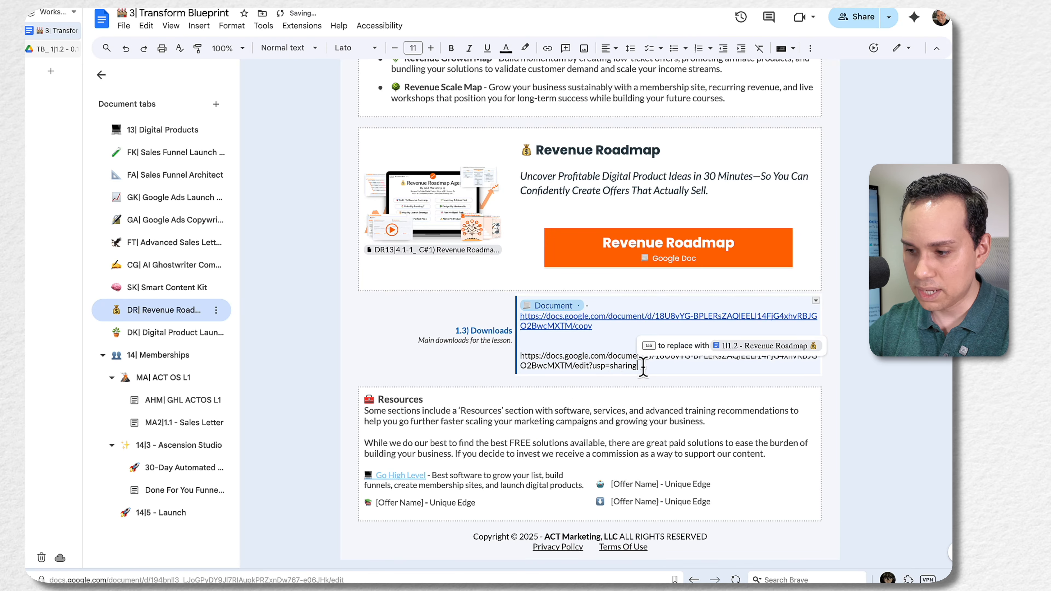
click(578, 367)
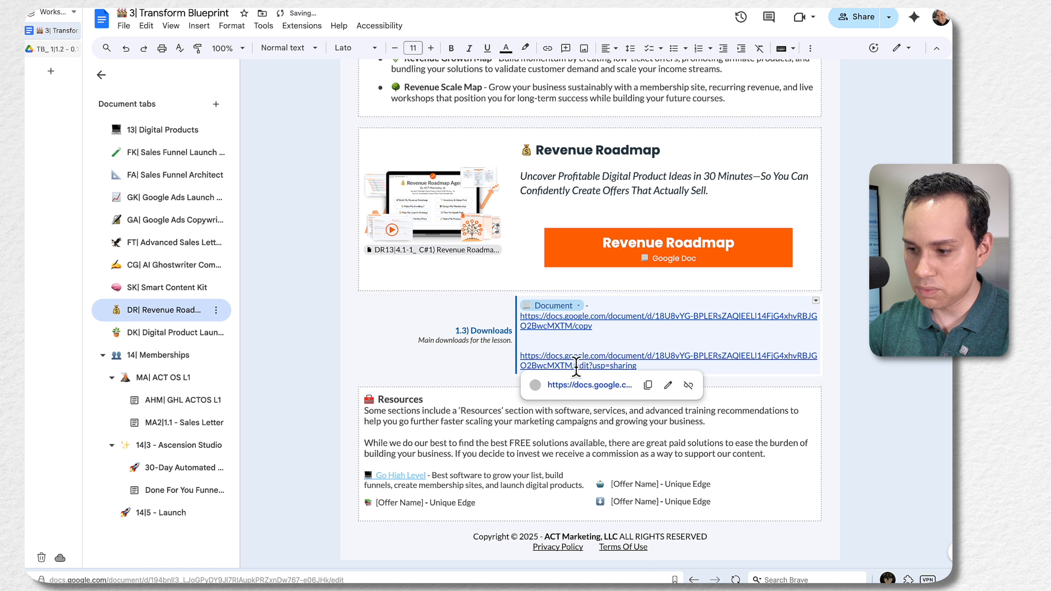
key(shift+End)
key(BackSpace)
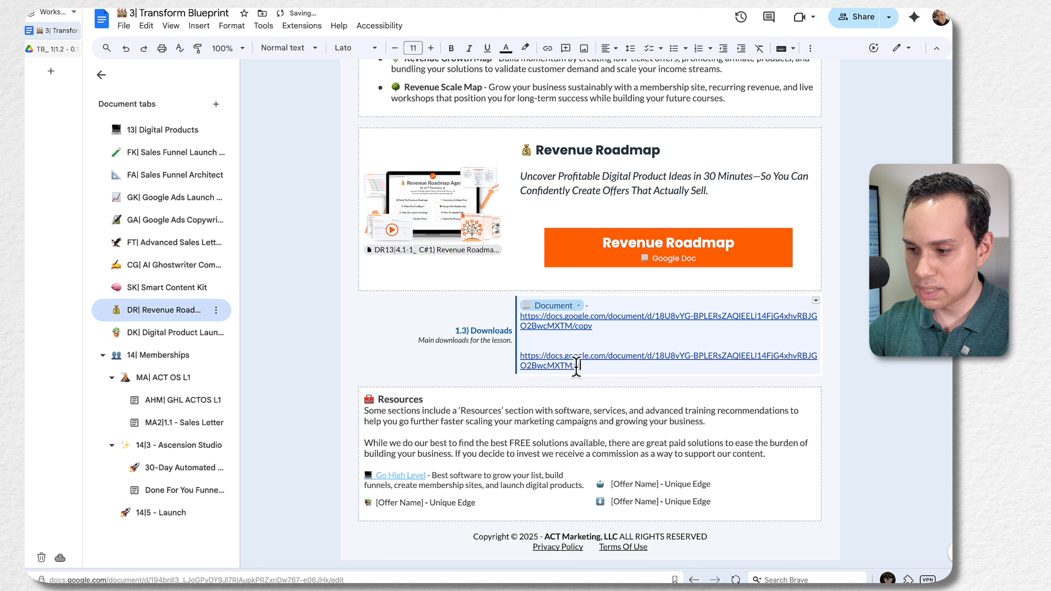
key(ctrl+z)
key(ctrl+z)
key(ctrl+z)
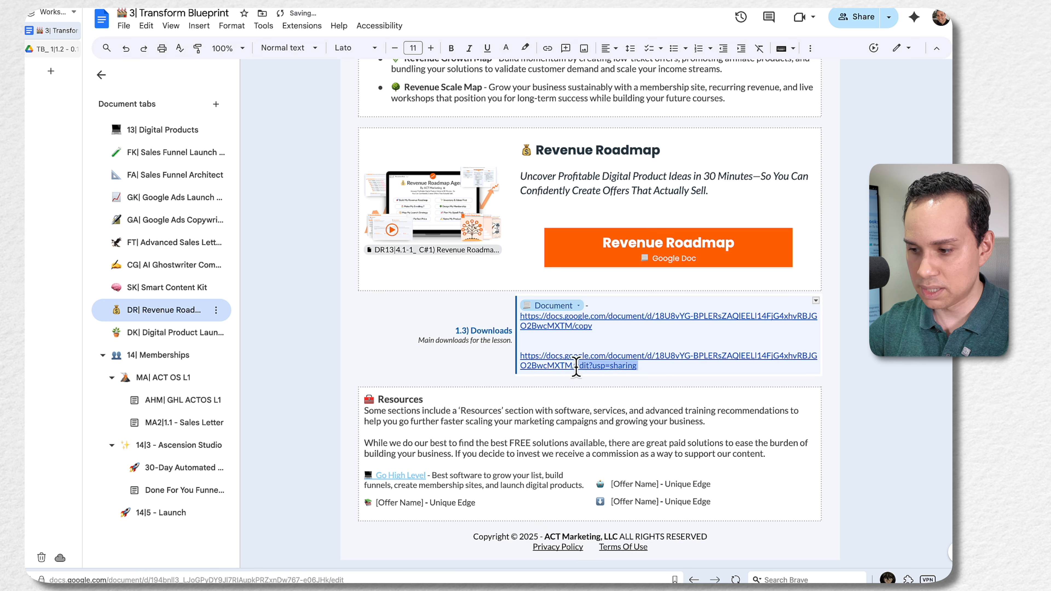
Step: Replace the "edit?usp=sharing" ending of the pasted link with "copy" and open the link to test it
key(ctrl+shift+Left)
key(ctrl+shift+Left)
key(ctrl+shift+Left)
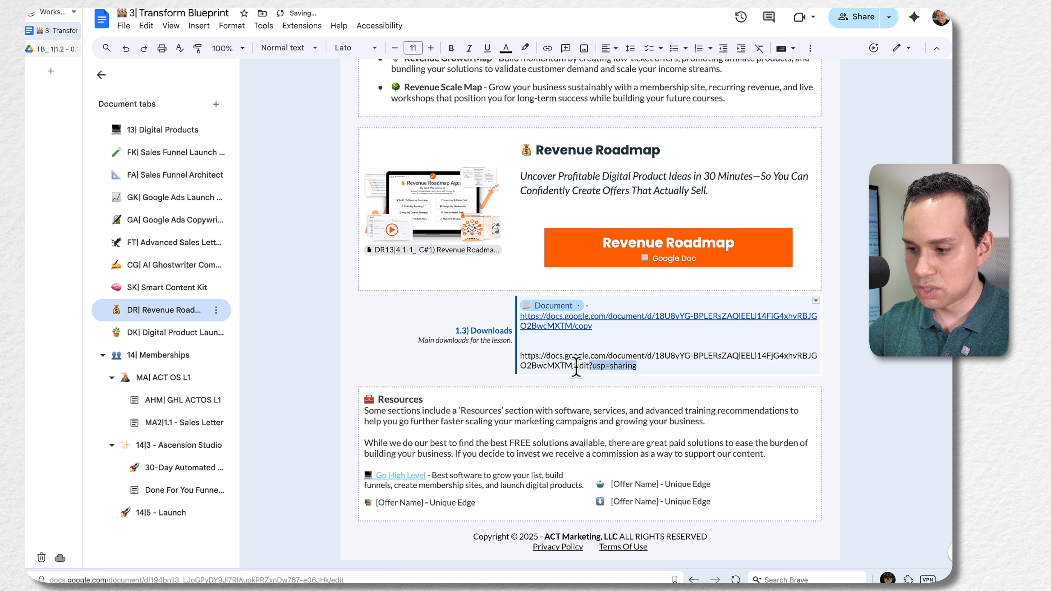
text(co)
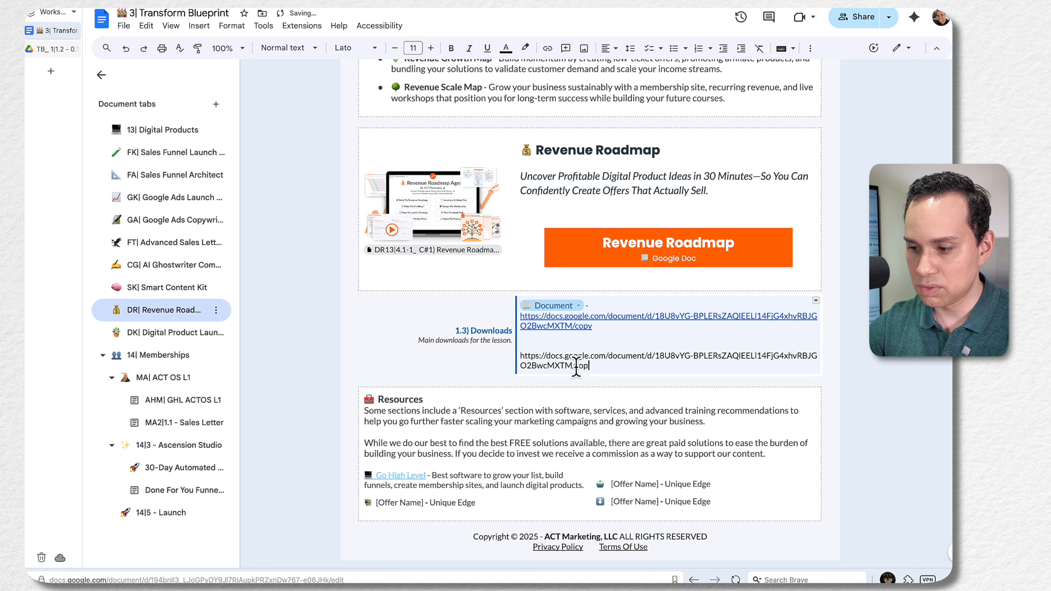
text(py)
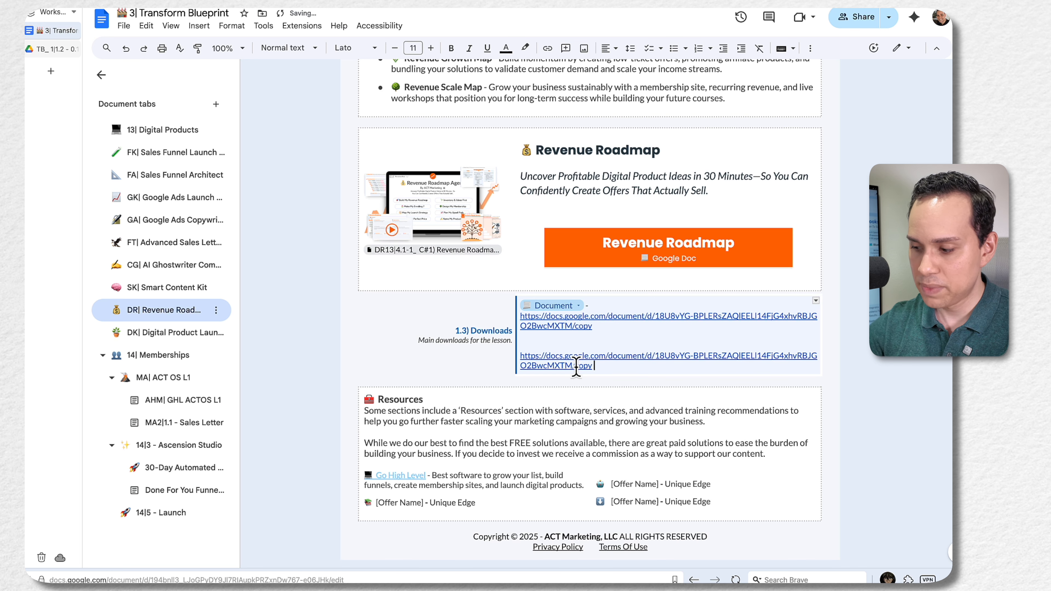
click(555, 360)
click(576, 383)
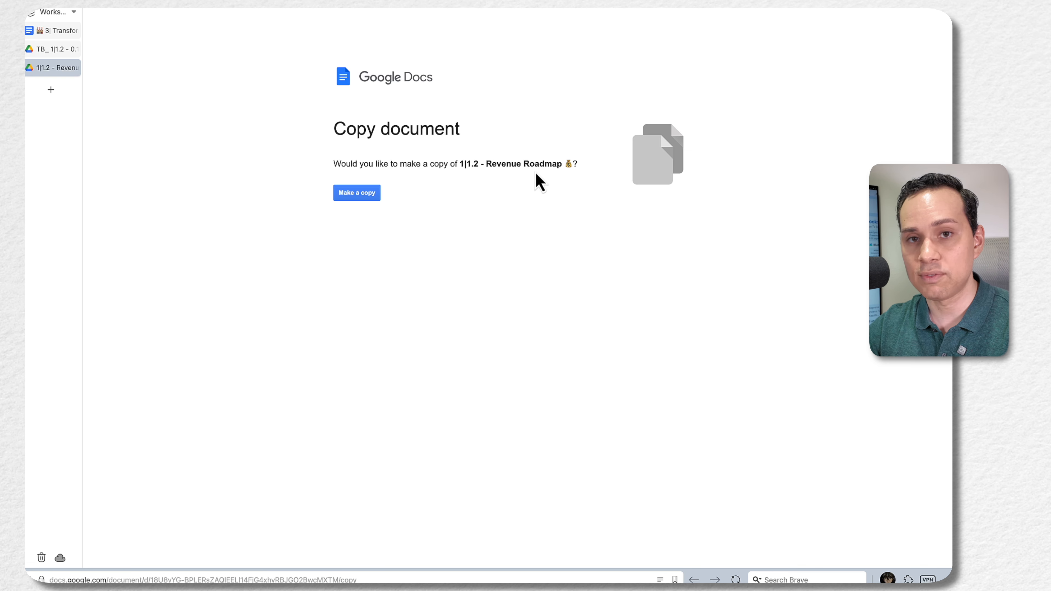
key(super+w)
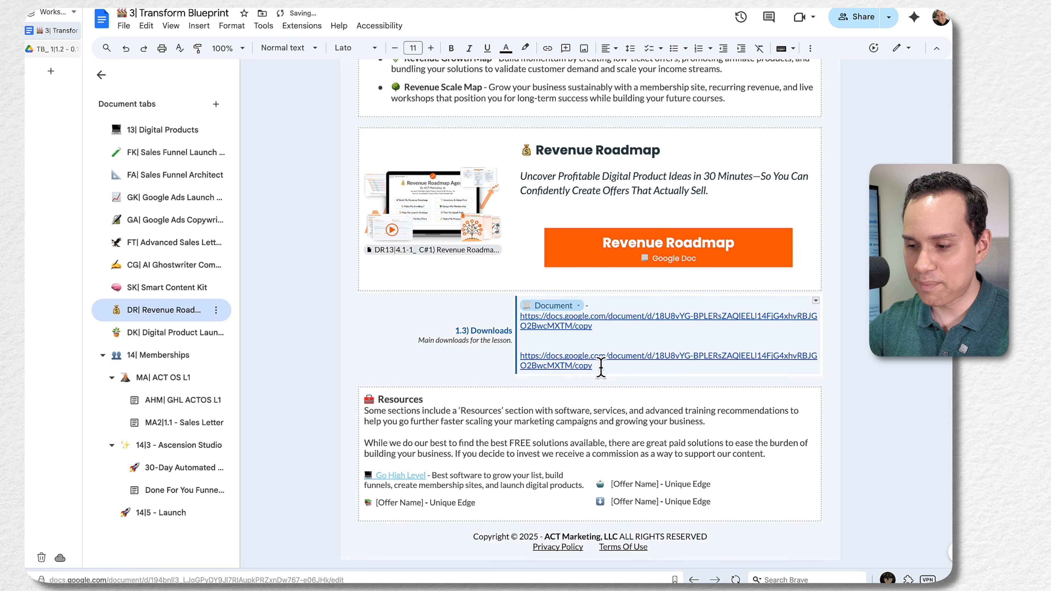
Step: Copy the new "/copy" document link from the blueprint into the download image's action link in the lesson
key(shift+Home)
key(shift+Up)
key(ctrl+Left)
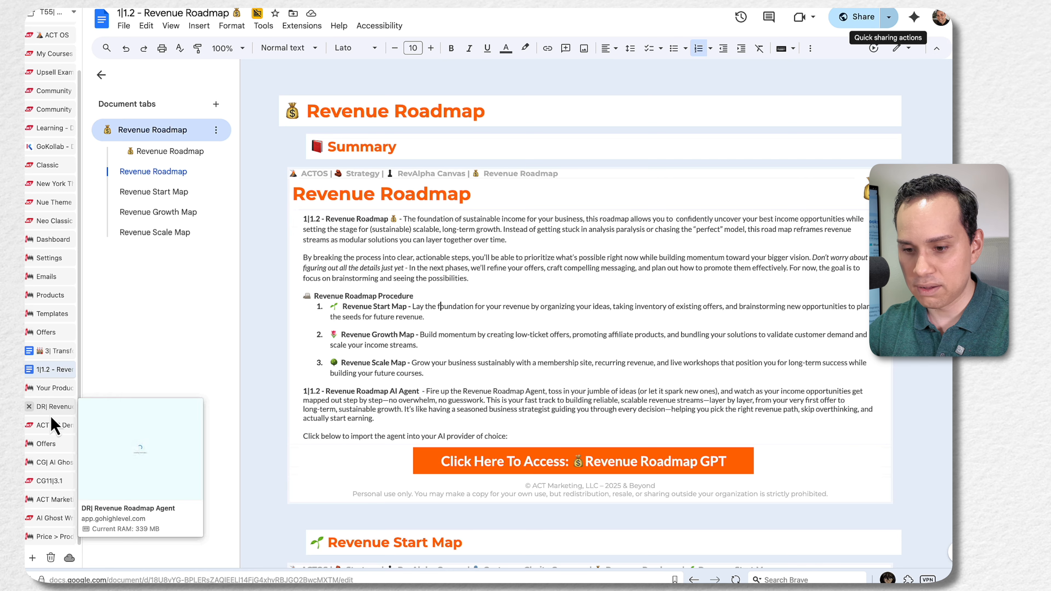
click(53, 410)
key(super+v)
Step: Set the download image's alt text to "Revenue Roadmap Agent" and apply the image changes
triple_click(512, 289)
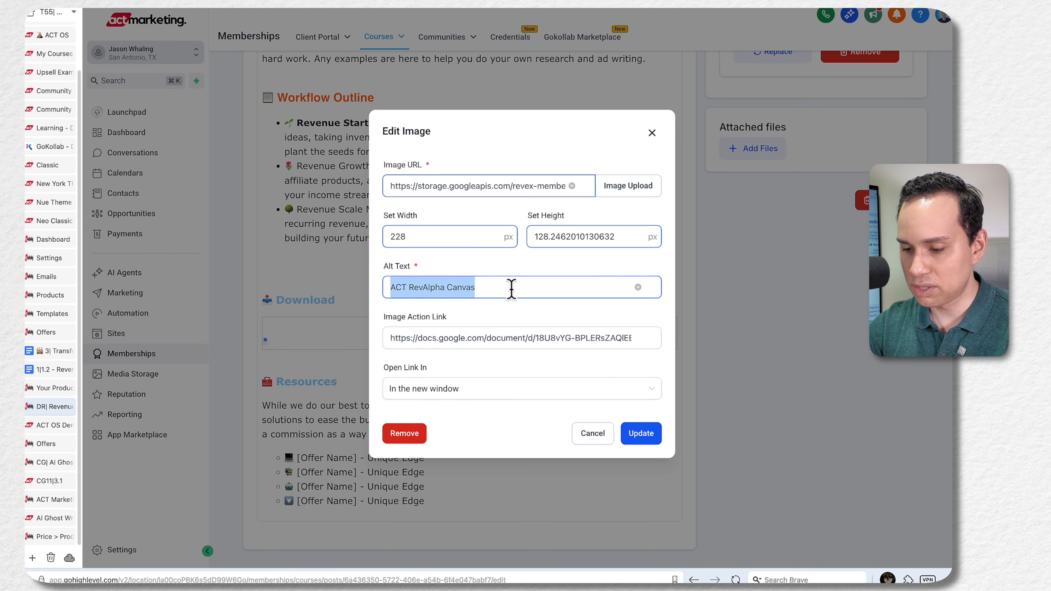
text(Revenue Roadmap Agent)
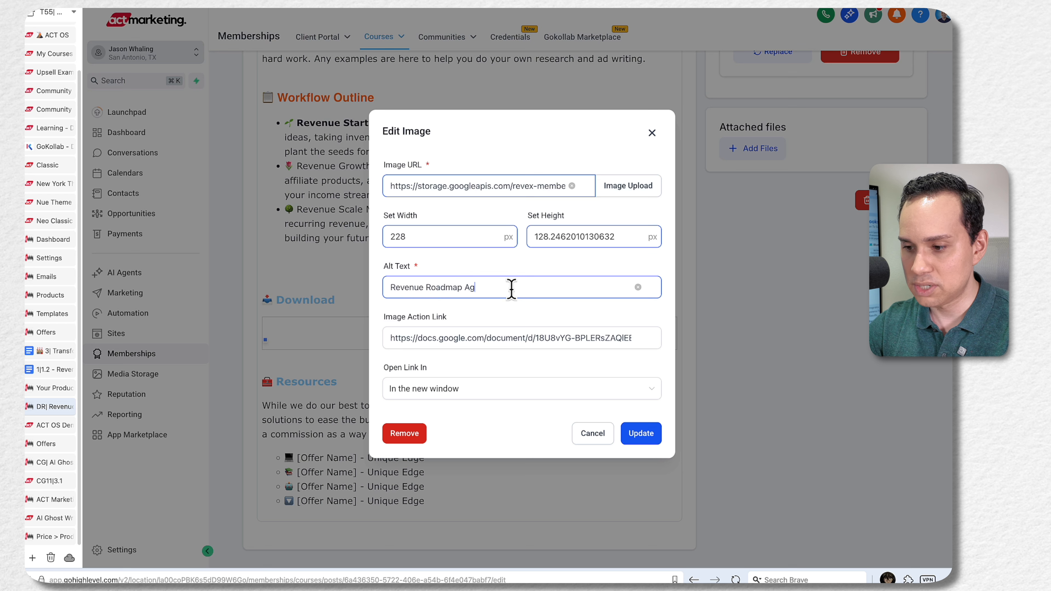
click(645, 434)
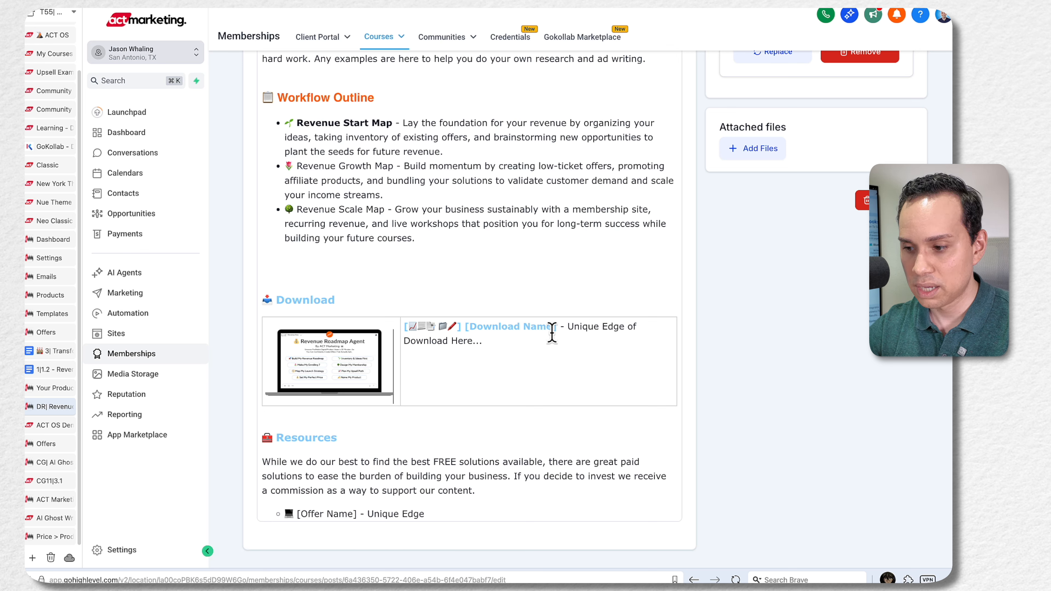
Step: Replace the bracketed download name placeholder beside the download image with "Revenue Roadmap", keeping only the page emoji and removing the brackets
shift+click(426, 325)
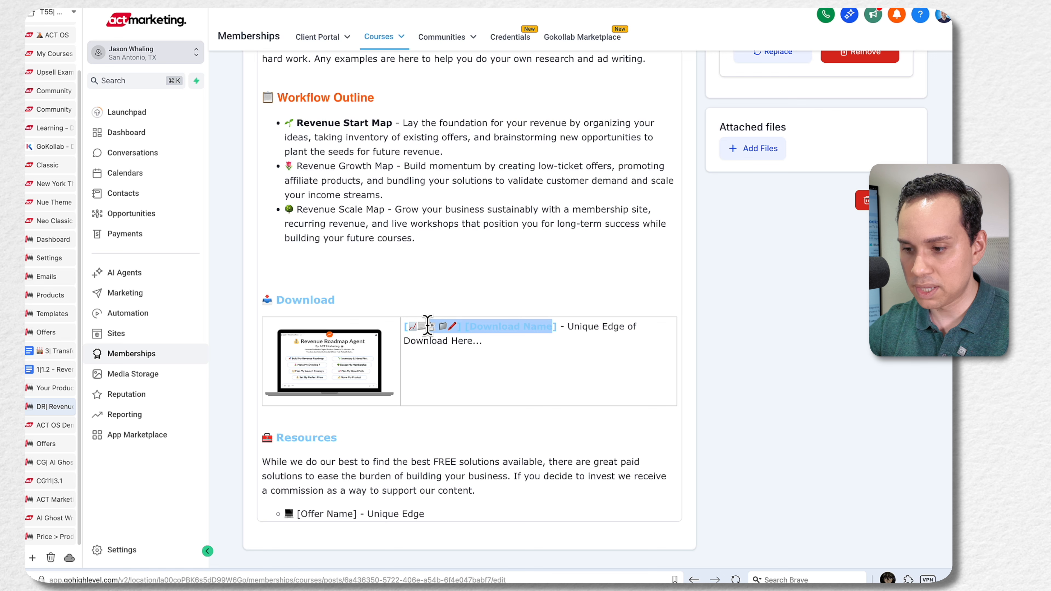
text(Revenue R)
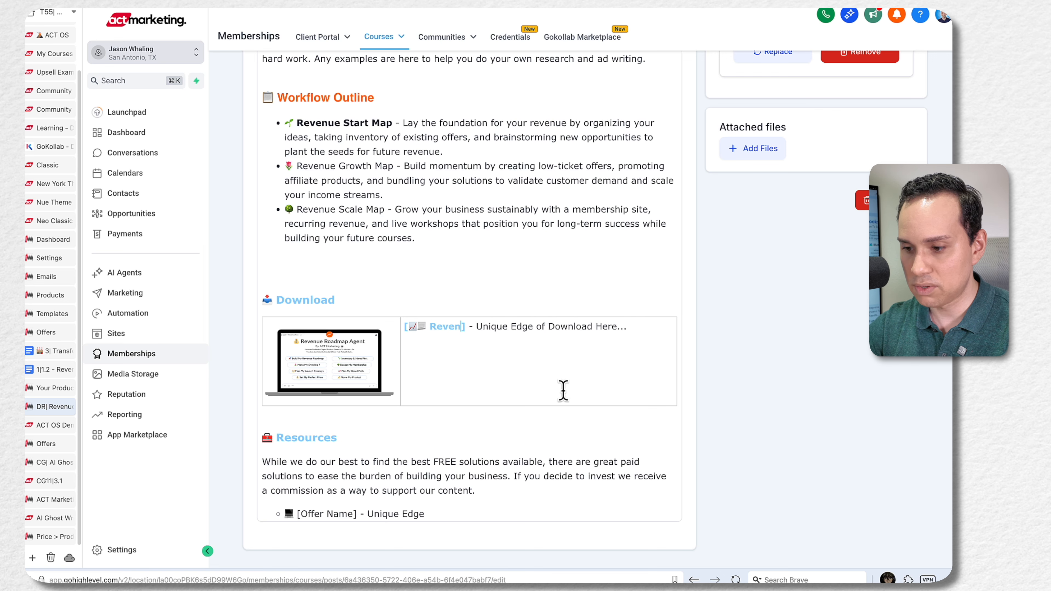
text(oadmap)
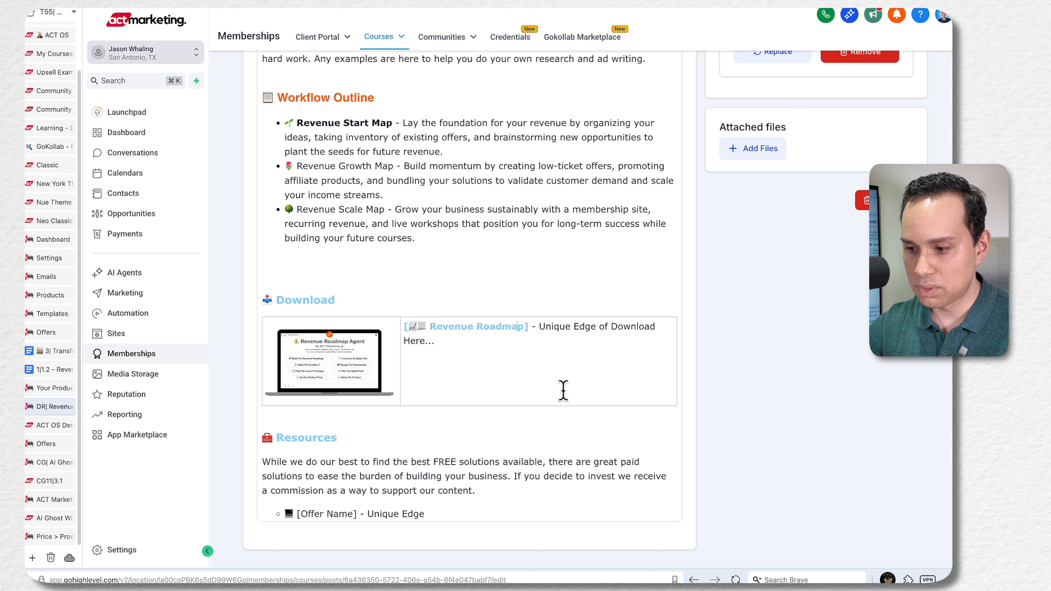
key(BackSpace)
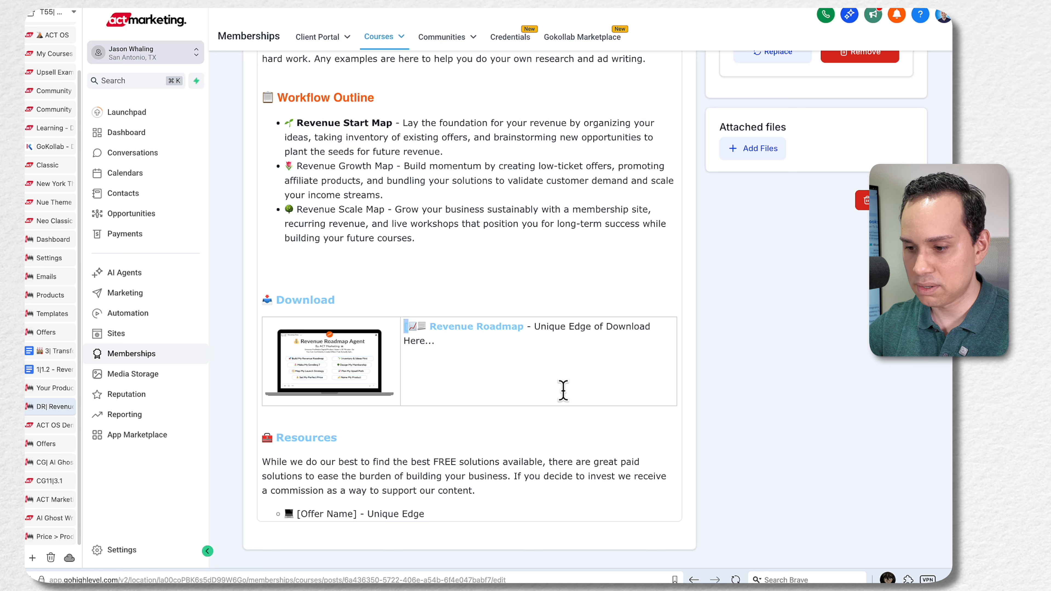
key(BackSpace)
Step: Link the "Revenue Roadmap" download title to the copied "/copy" document URL, opening in a new tab
key(alt+shift+Right)
key(alt+shift+Right)
key(alt+shift+Right)
key(alt+shift+Right)
key(alt+shift+Left)
key(alt+shift+Left)
key(alt+shift+Right)
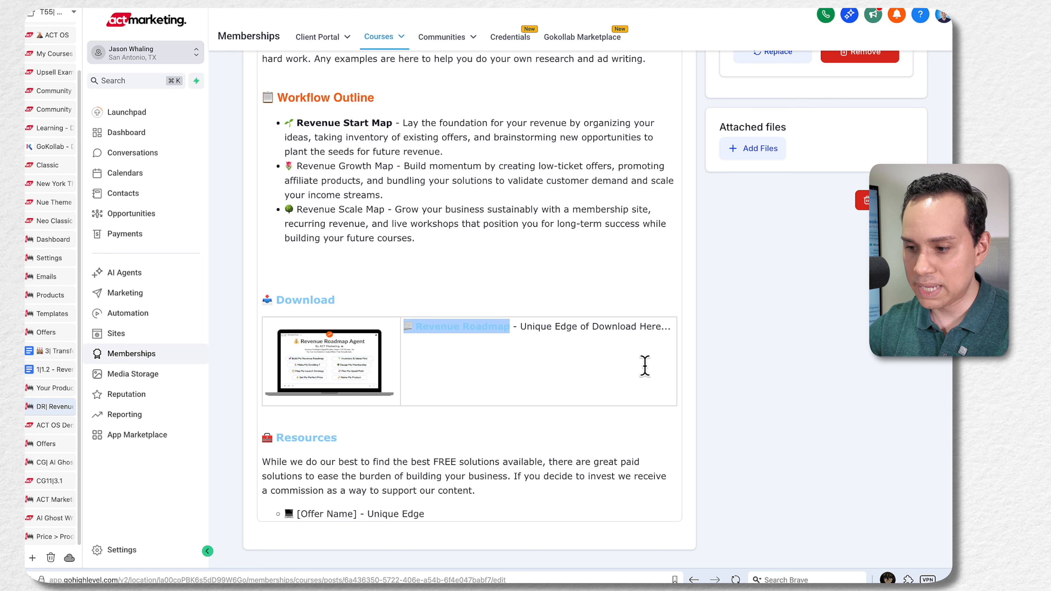
scroll(518, 344, up, 2)
scroll(519, 345, up, 3)
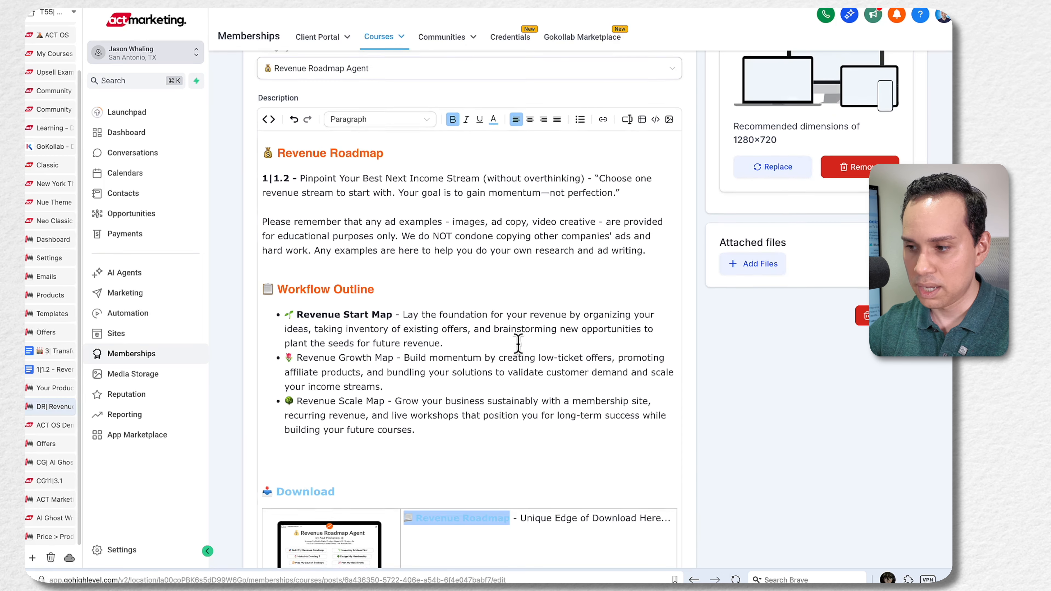
click(604, 124)
click(439, 232)
key(ctrl+v)
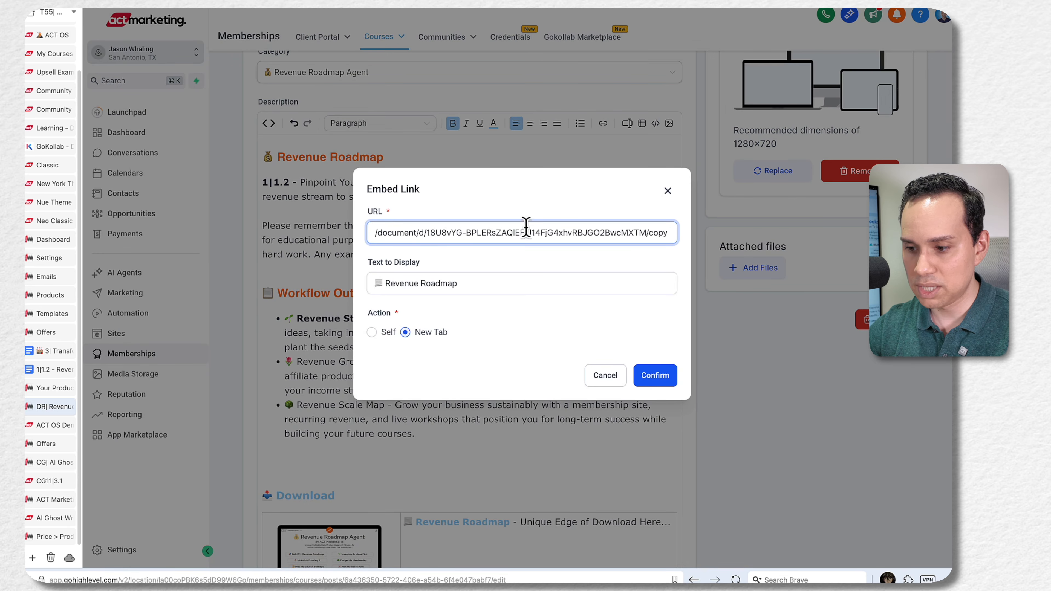
click(659, 377)
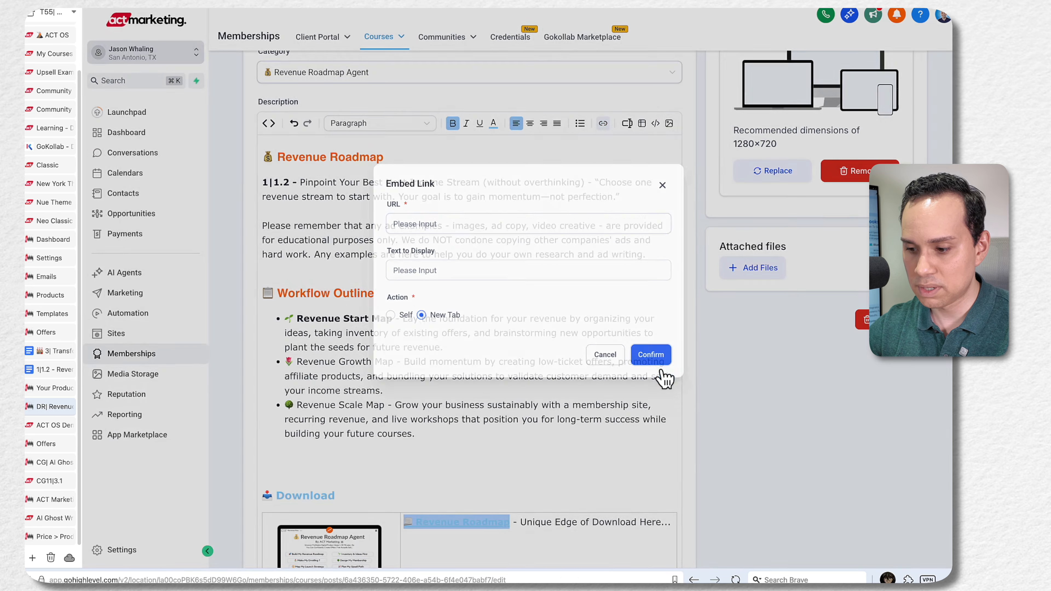
click(493, 123)
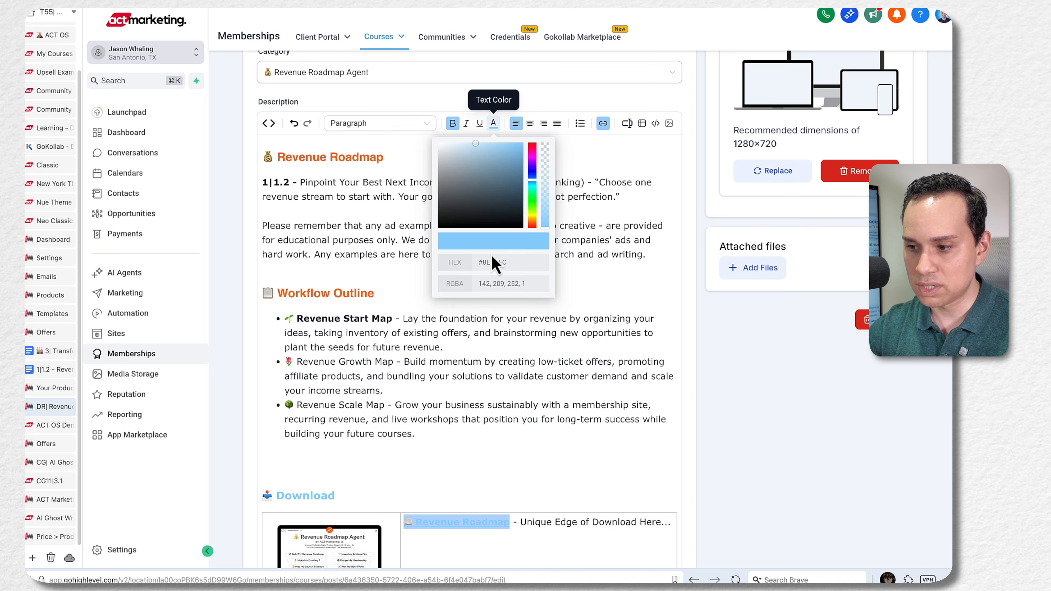
click(345, 293)
Step: Copy the Go High Level line from the blueprint's Resources section and paste it over the lesson's first placeholder offer
scroll(463, 357, down, 3)
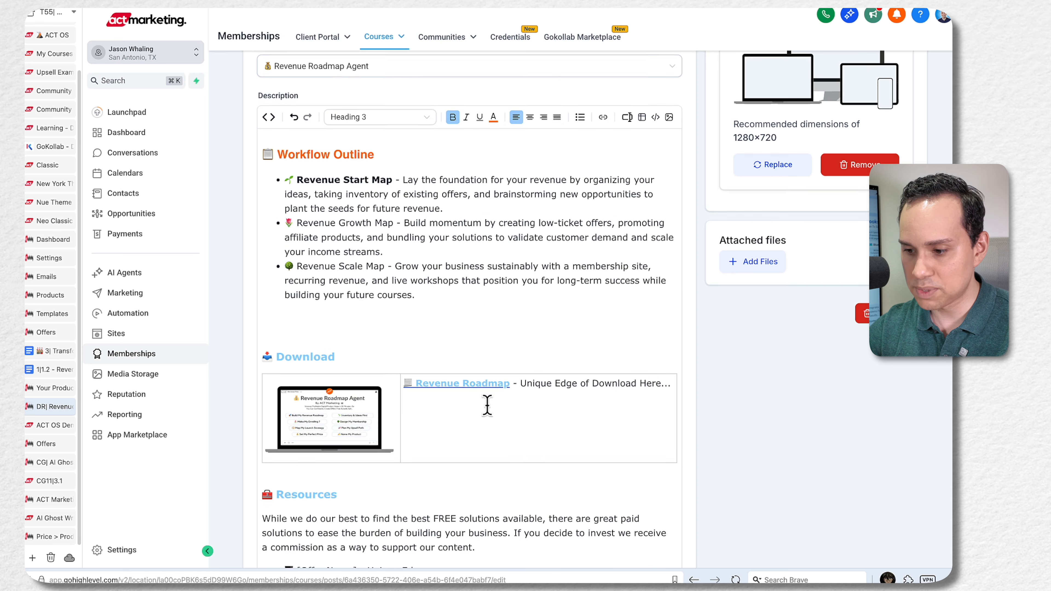
scroll(487, 405, down, 3)
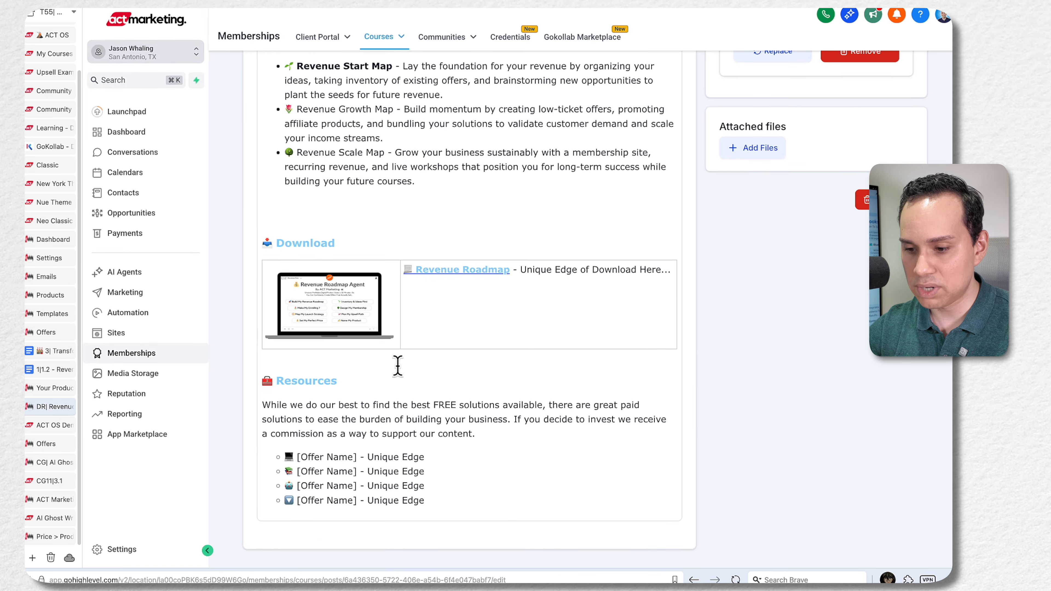
drag(431, 501, 262, 385)
click(263, 412)
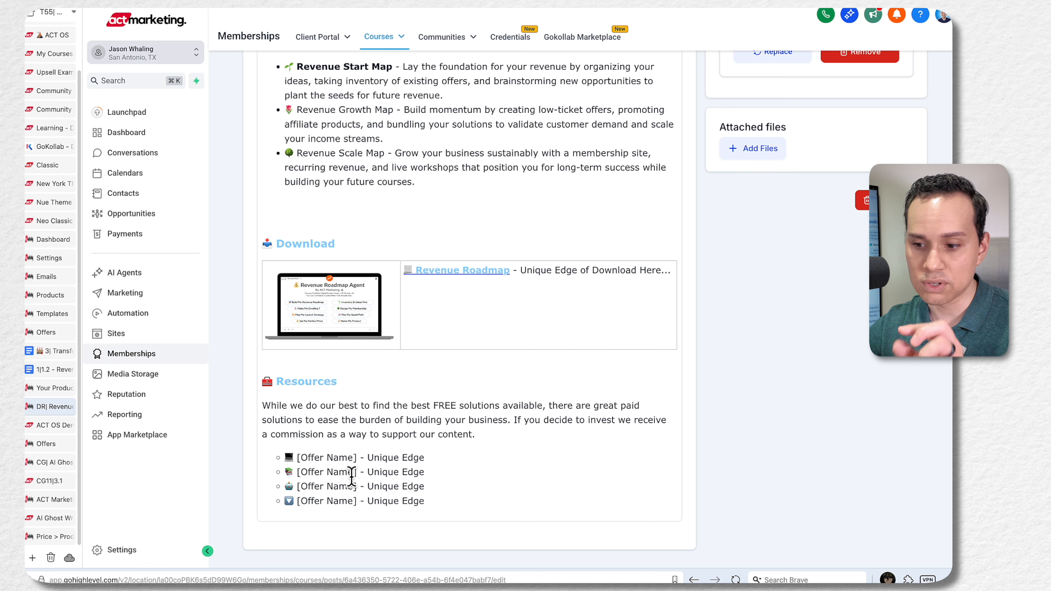
key(ctrl+Right)
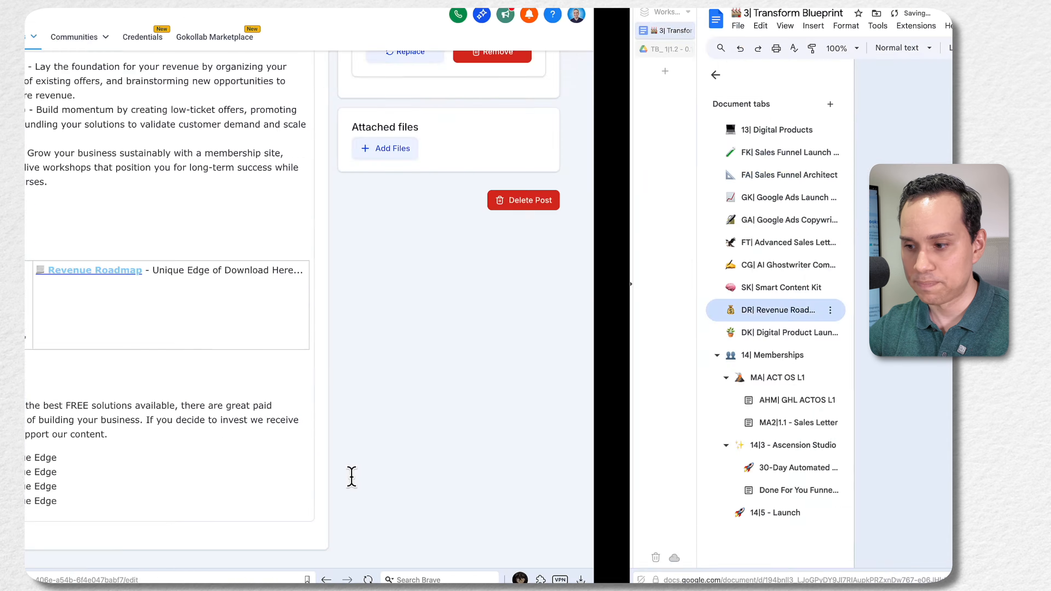
scroll(325, 424, down, 4)
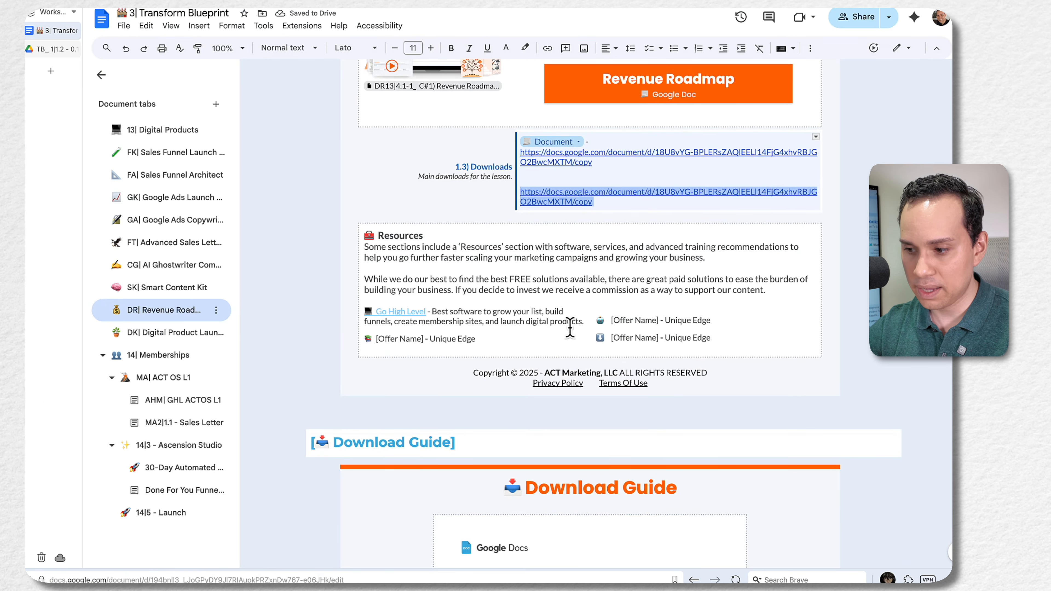
click(583, 322)
key(shift+Home)
key(shift+Up)
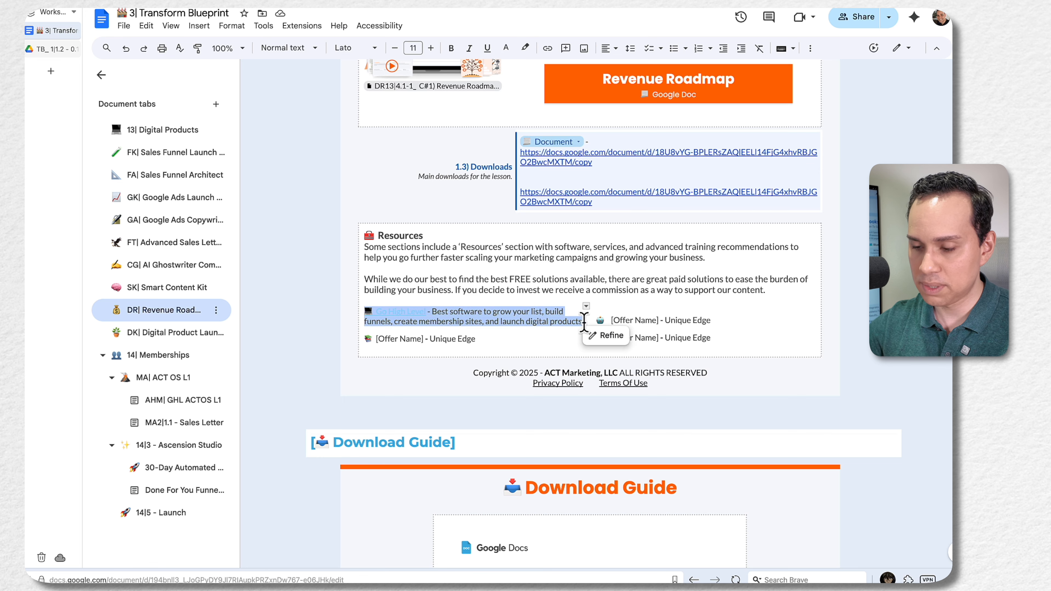
key(ctrl+Left)
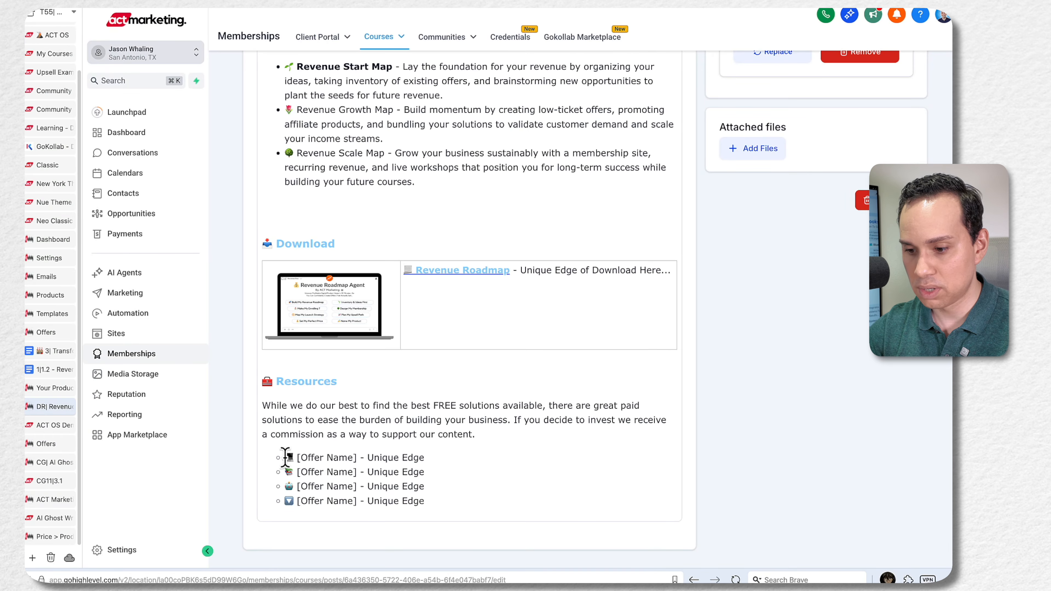
triple_click(434, 457)
text(💻 Go High Level - Best software to grow your list, build funnels, create membership sites, and launch digital products.)
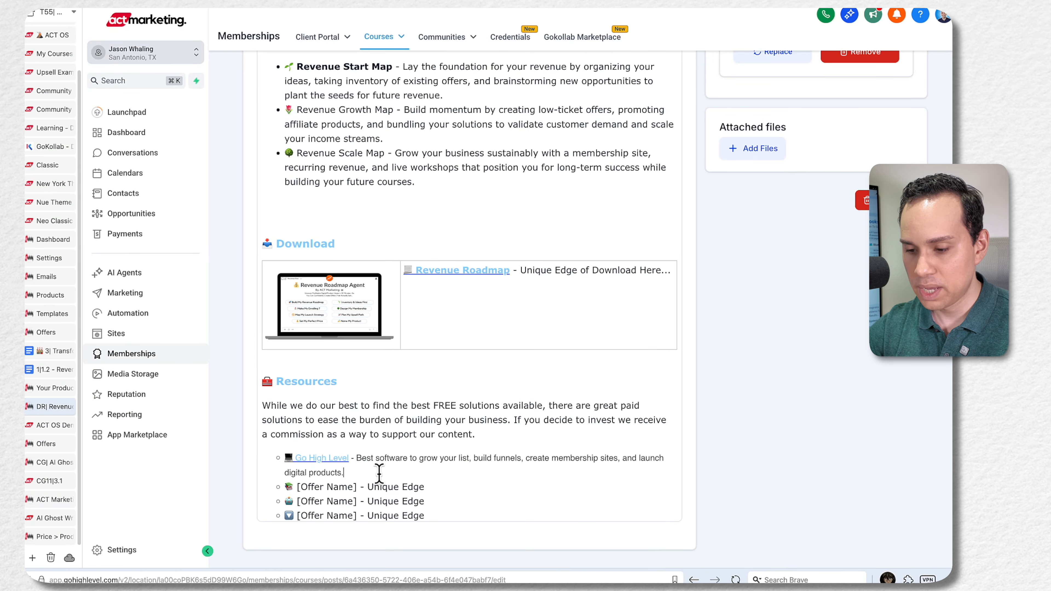
Step: Delete the three remaining "[Offer Name] - Unique Edge" placeholders from the Resources list
click(285, 487)
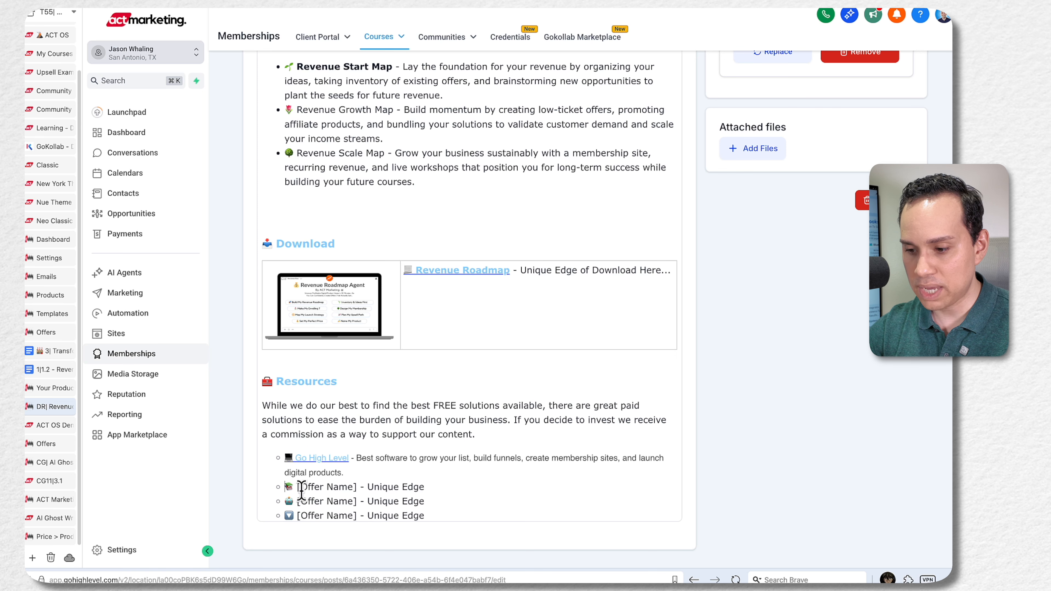
shift+click(438, 514)
key(BackSpace)
key(BackSpace)
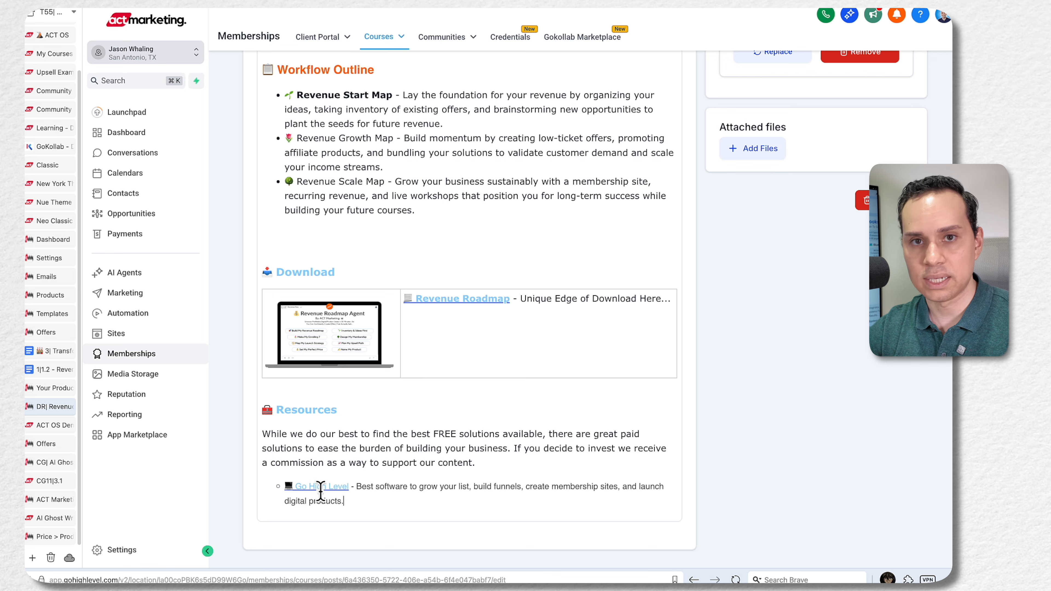
Step: Upload the video file "TB_ 1_1.2 - 0.1) Workflow Overview.mp4" from the device as the Overview lesson's media
scroll(435, 481, up, 8)
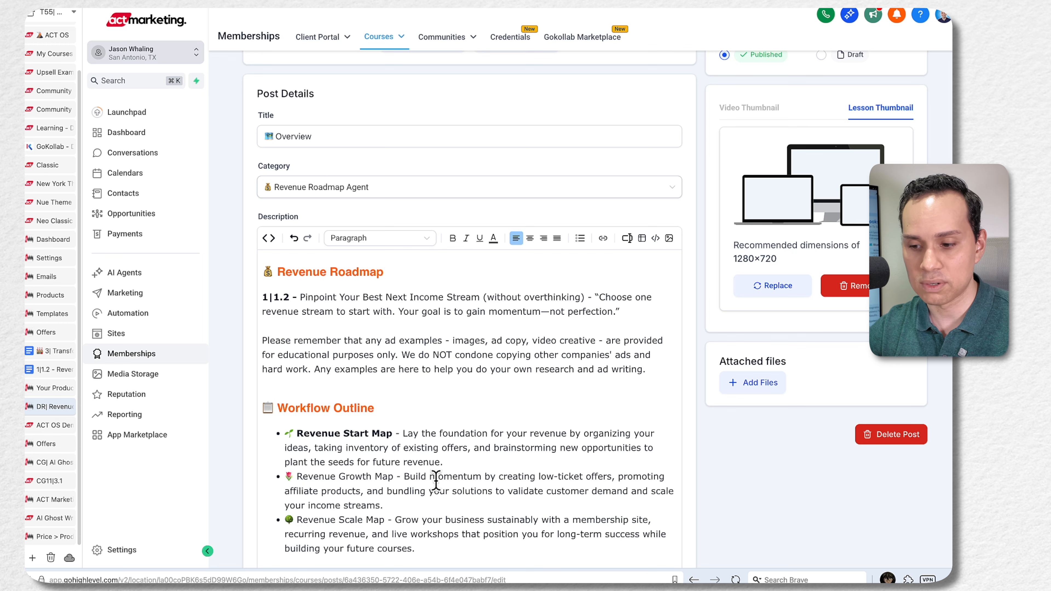
scroll(426, 388, down, 8)
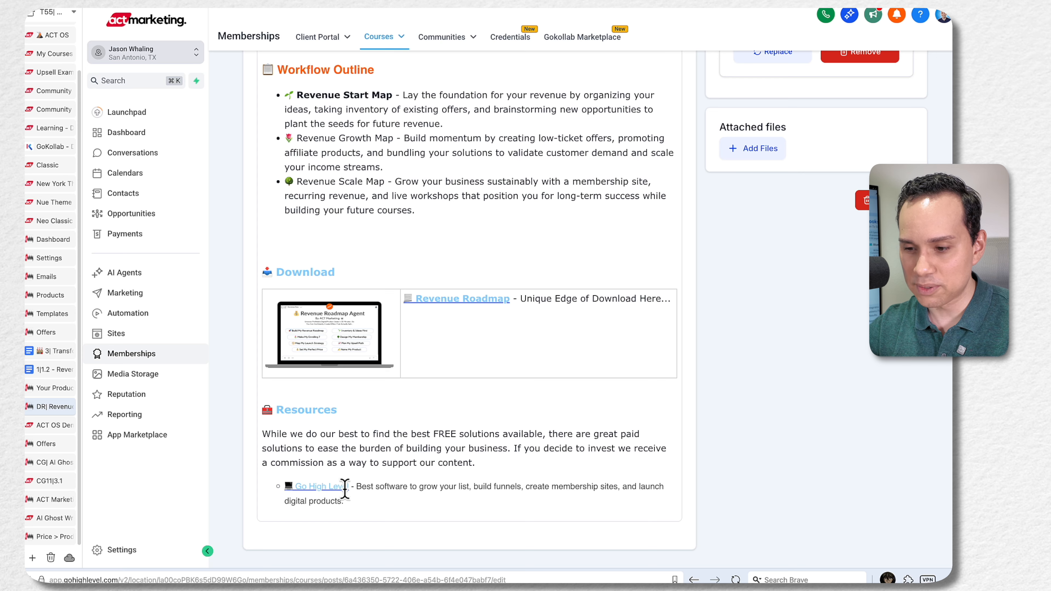
scroll(481, 472, up, 10)
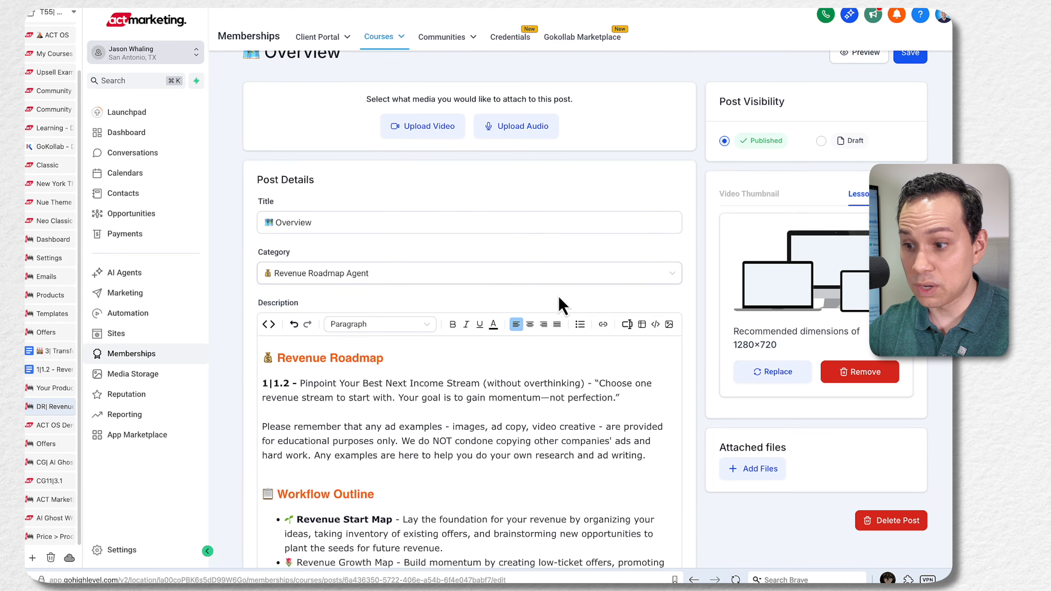
click(422, 135)
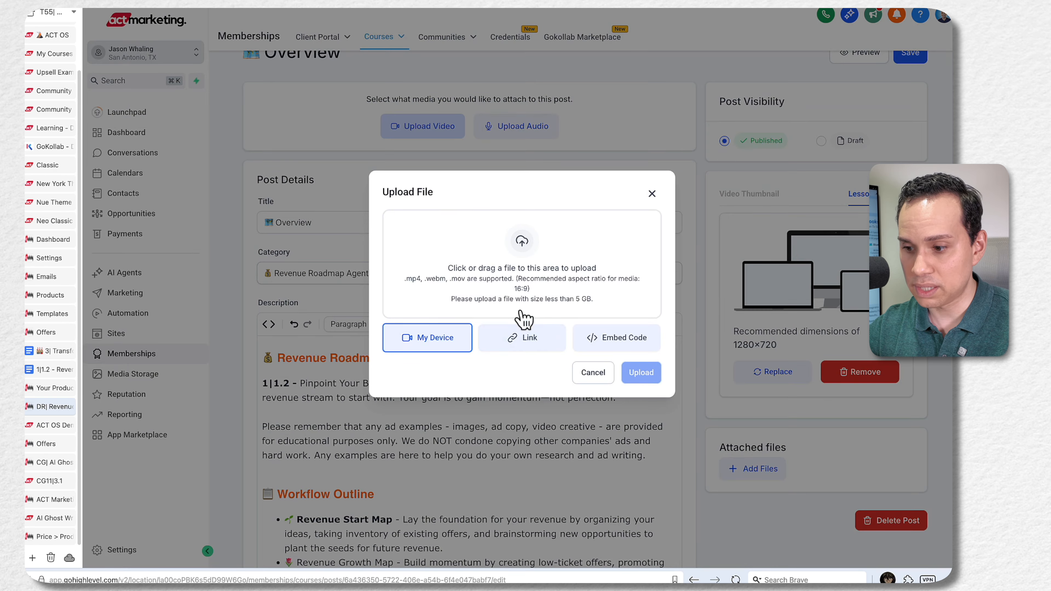
mouse_move(33, 431)
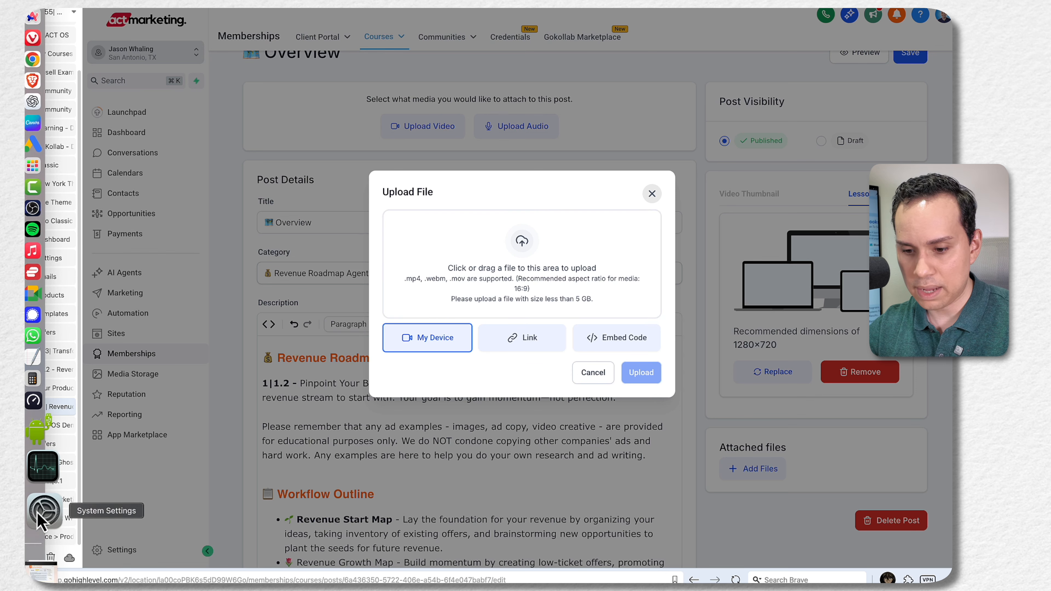
click(36, 540)
drag(121, 163, 521, 203)
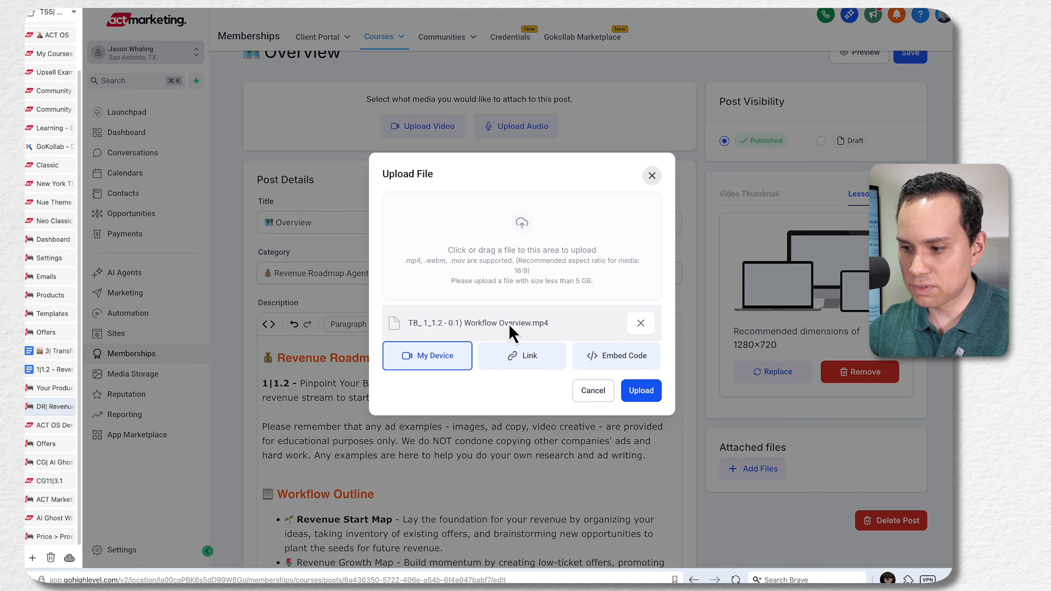
click(633, 393)
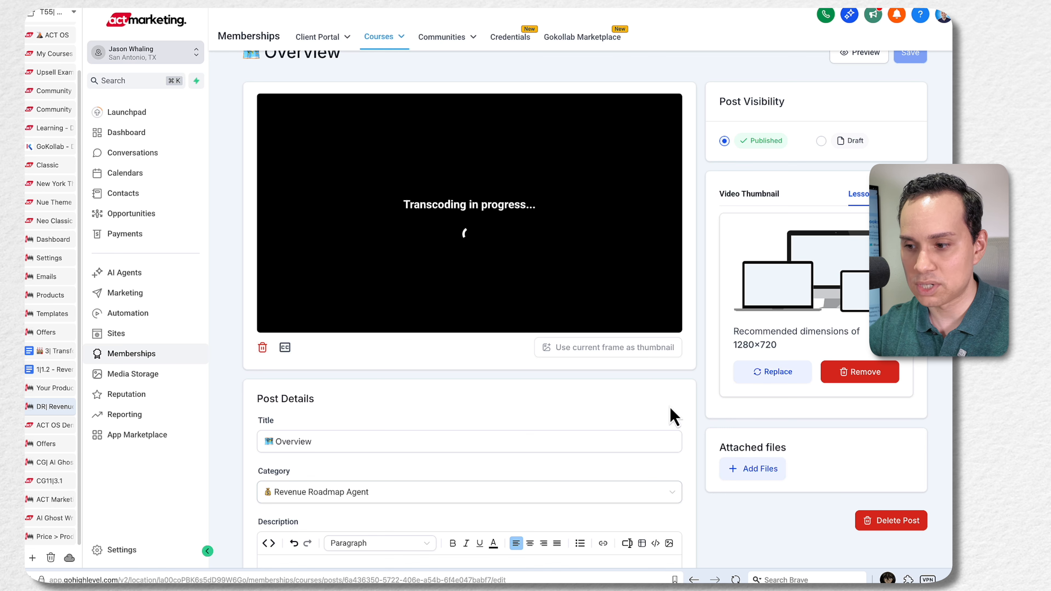
Step: Look over the finished Overview lesson, return to the product outline and open the Revenue Roadmap Agent course preview
scroll(557, 249, down, 6)
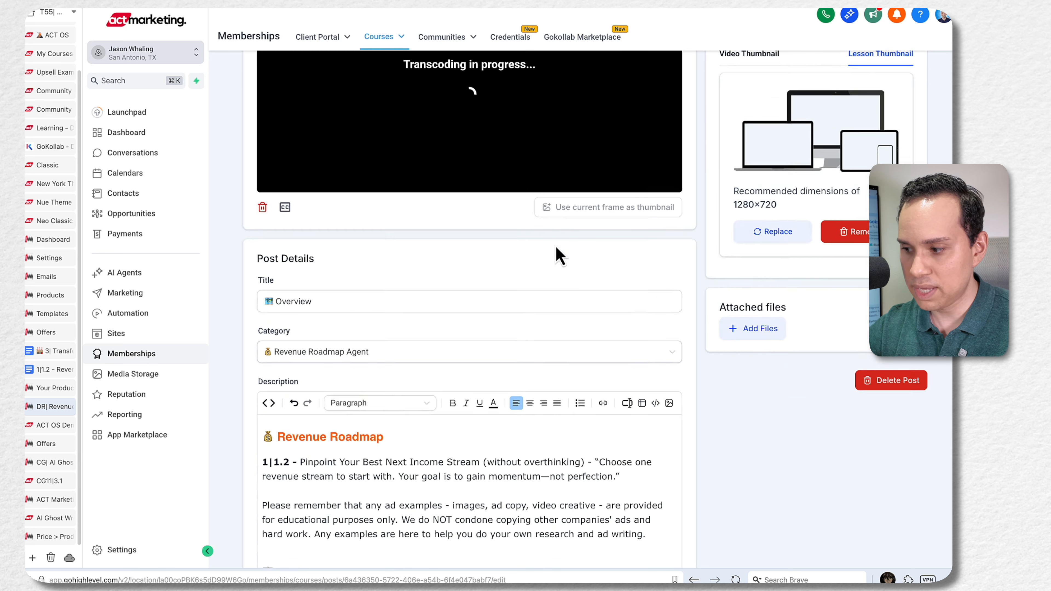
scroll(737, 313, up, 7)
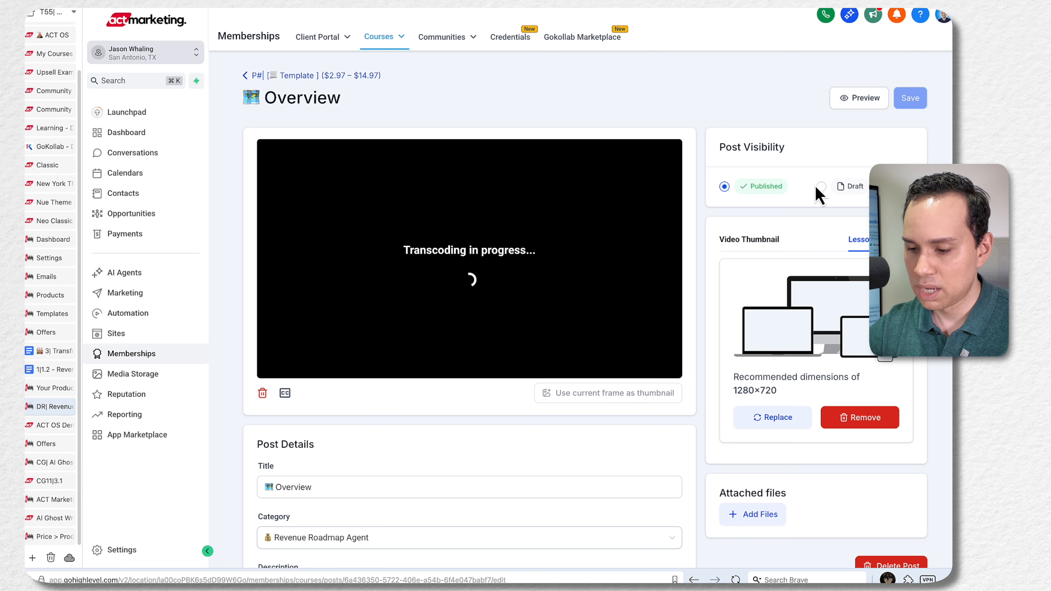
scroll(628, 308, down, 10)
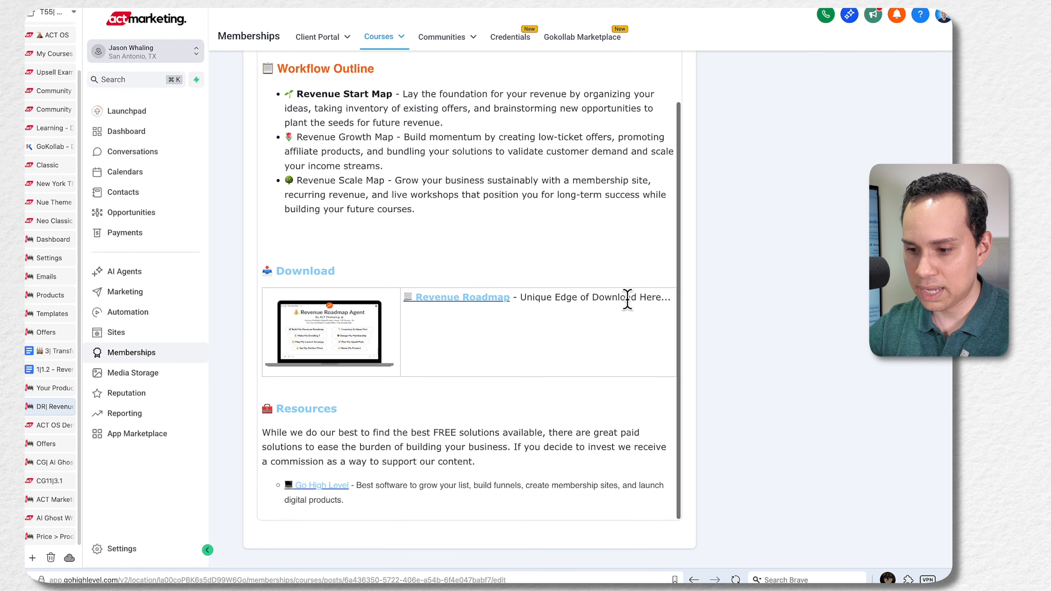
scroll(481, 468, up, 10)
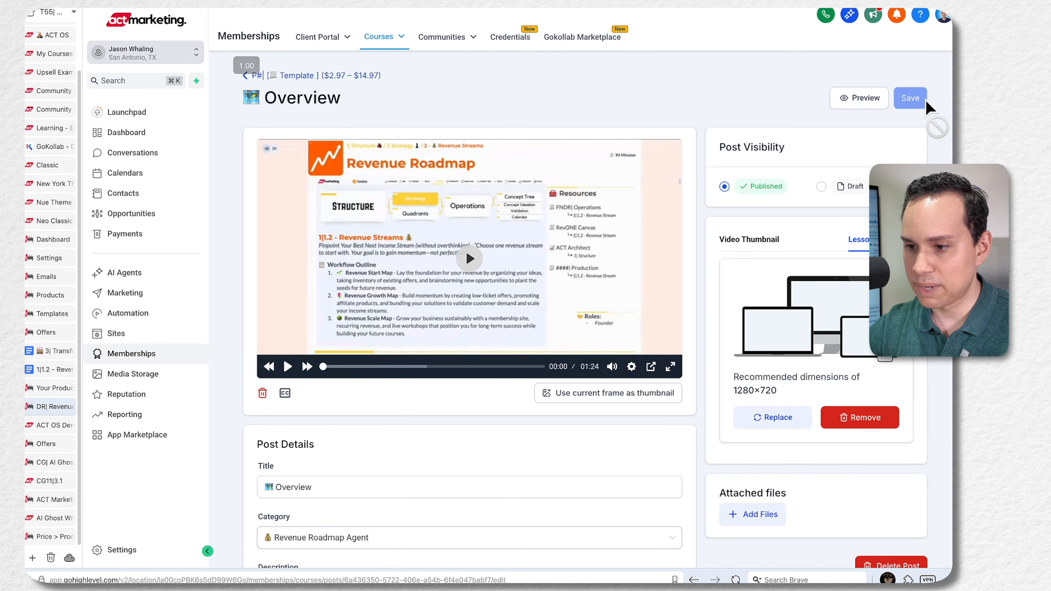
click(313, 76)
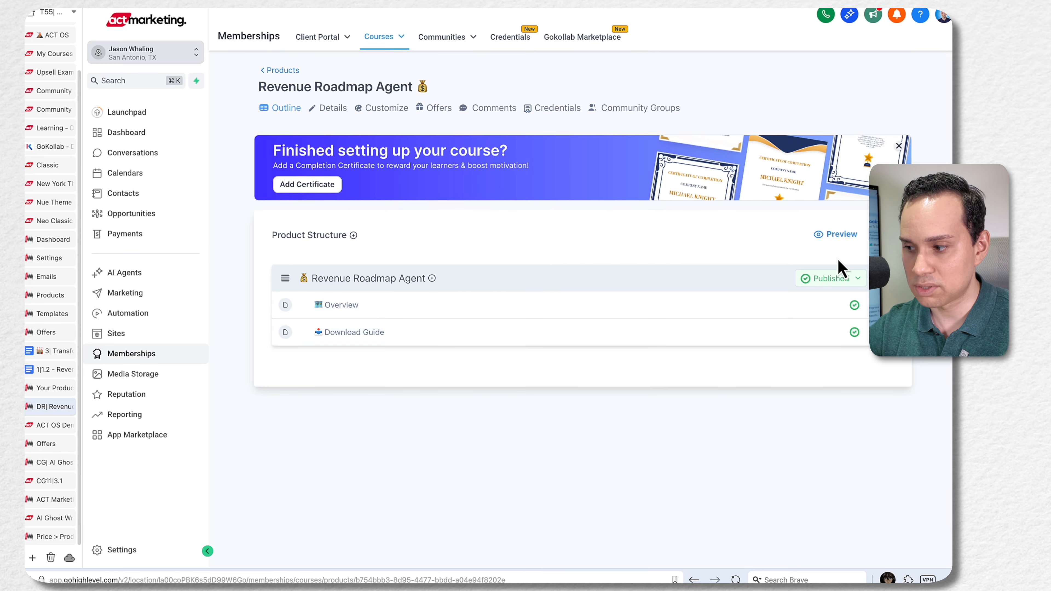
click(836, 234)
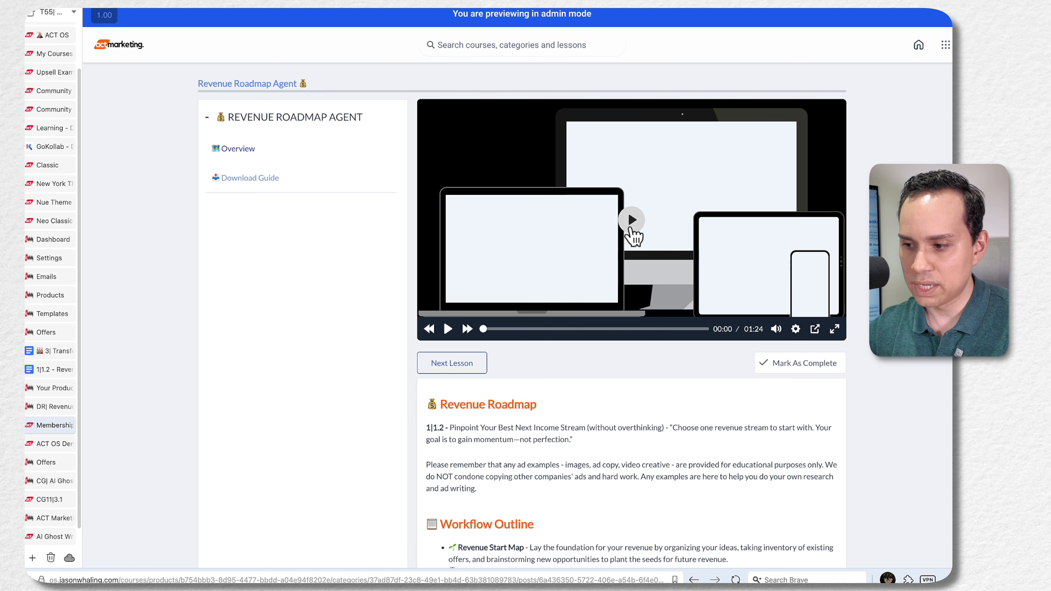
Step: Check the Overview lesson's video and full description in the preview, and test the Revenue Roadmap download link
click(630, 227)
click(455, 335)
scroll(455, 338, down, 4)
click(447, 446)
scroll(594, 377, down, 5)
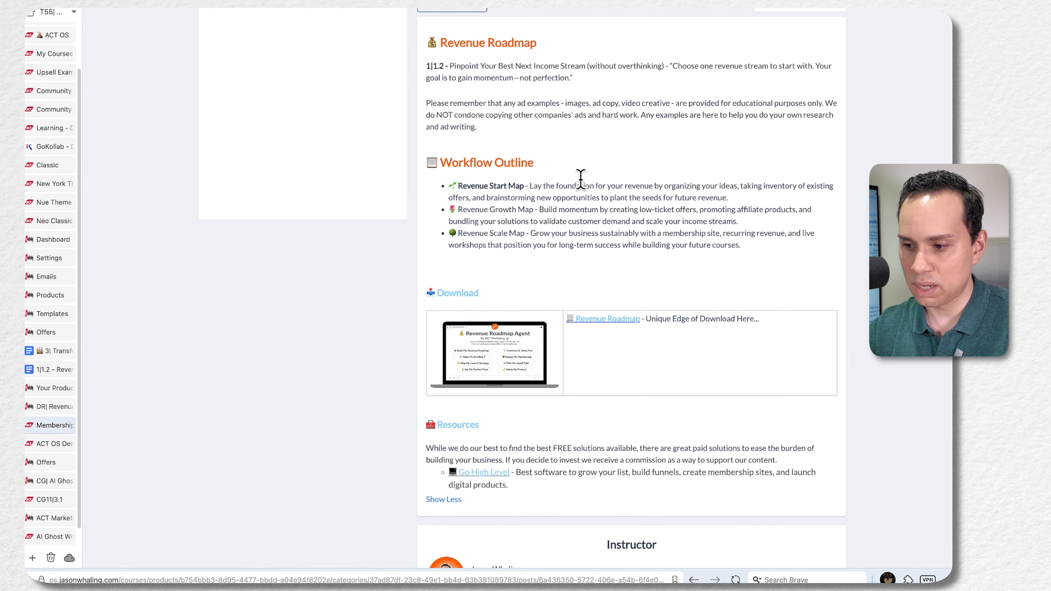
scroll(480, 207, up, 1)
scroll(530, 258, down, 2)
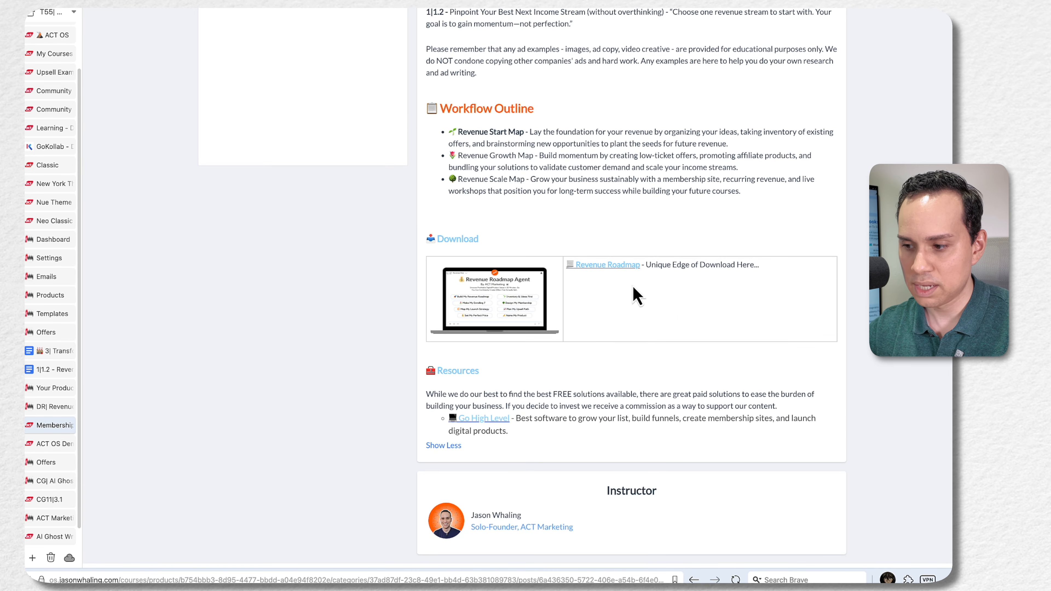
click(607, 267)
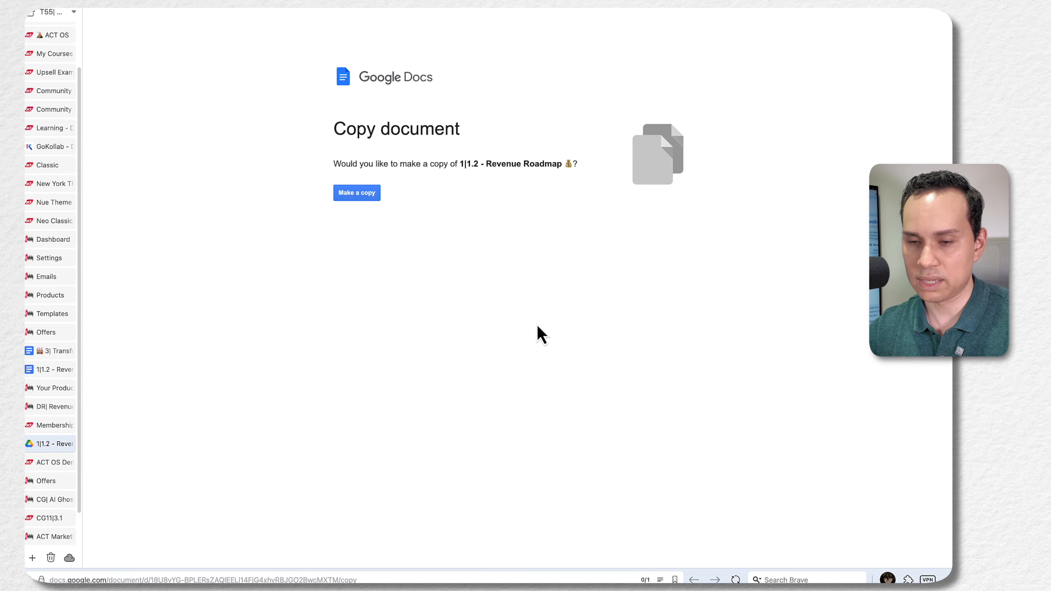
Step: Close the document copy page and check the Overview and Download Guide lessons in the course preview
key(super+w)
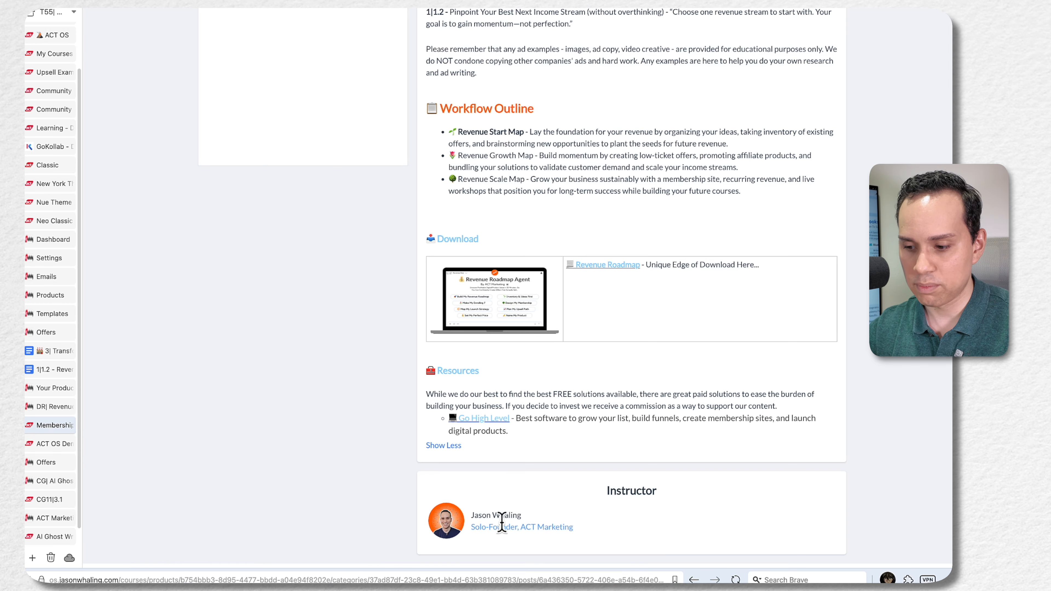
scroll(559, 525, up, 1)
scroll(564, 537, down, 1)
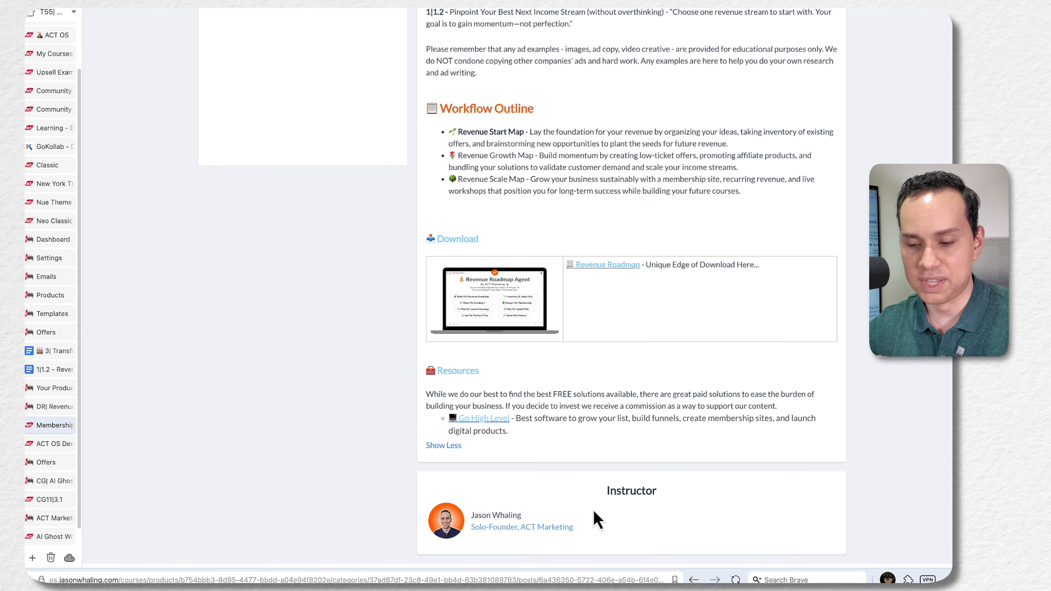
scroll(614, 521, up, 1)
scroll(617, 523, up, 10)
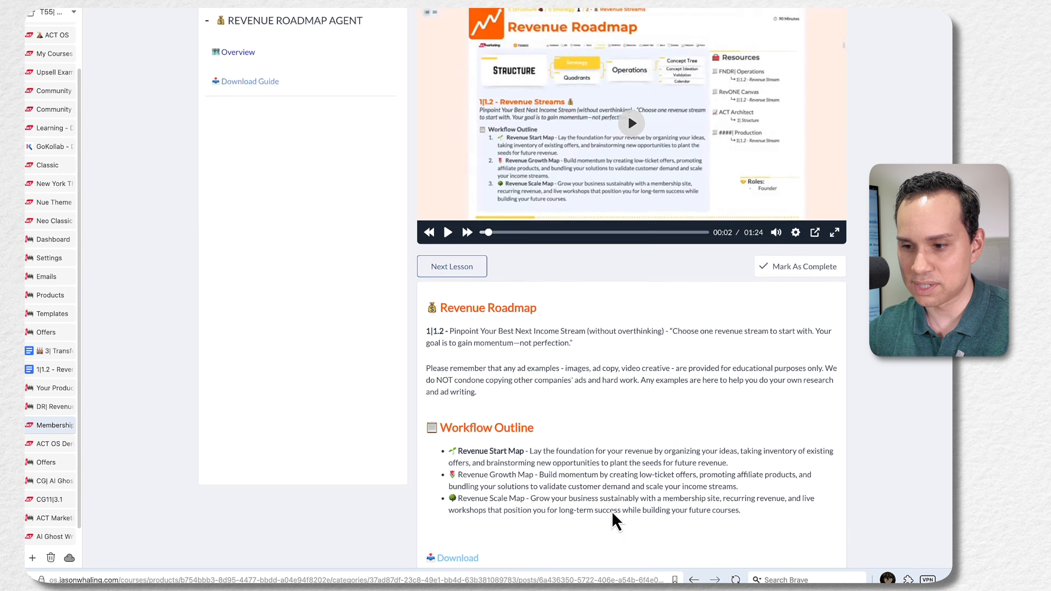
click(245, 180)
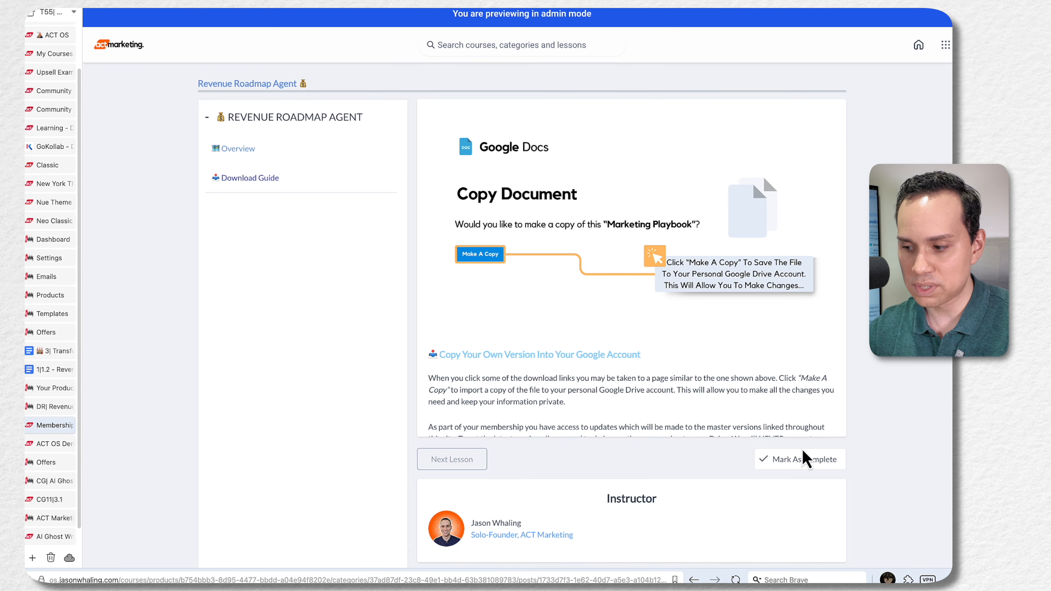
scroll(674, 377, down, 7)
scroll(673, 381, up, 7)
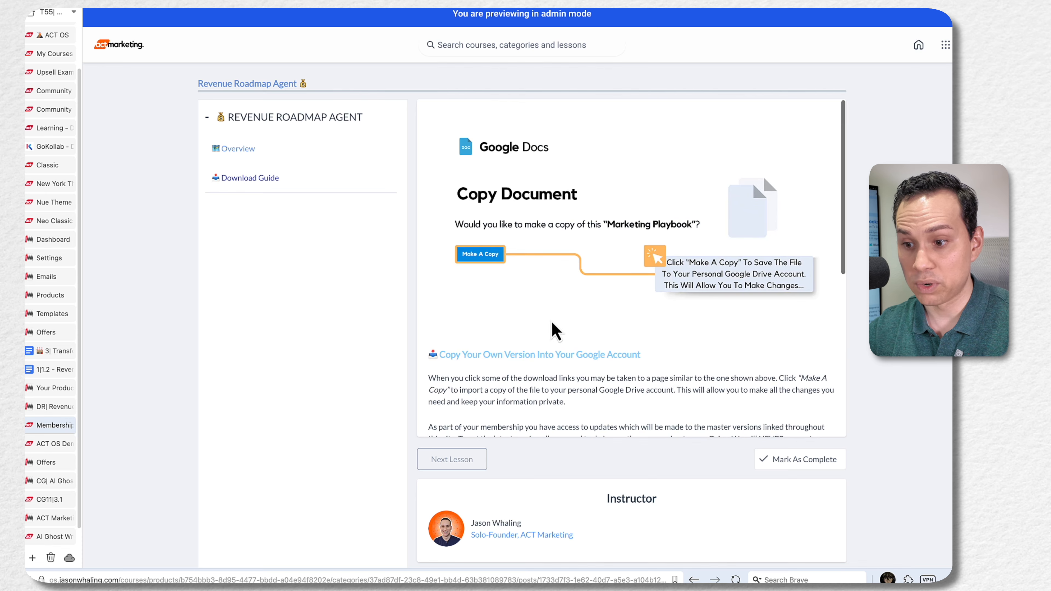
click(244, 150)
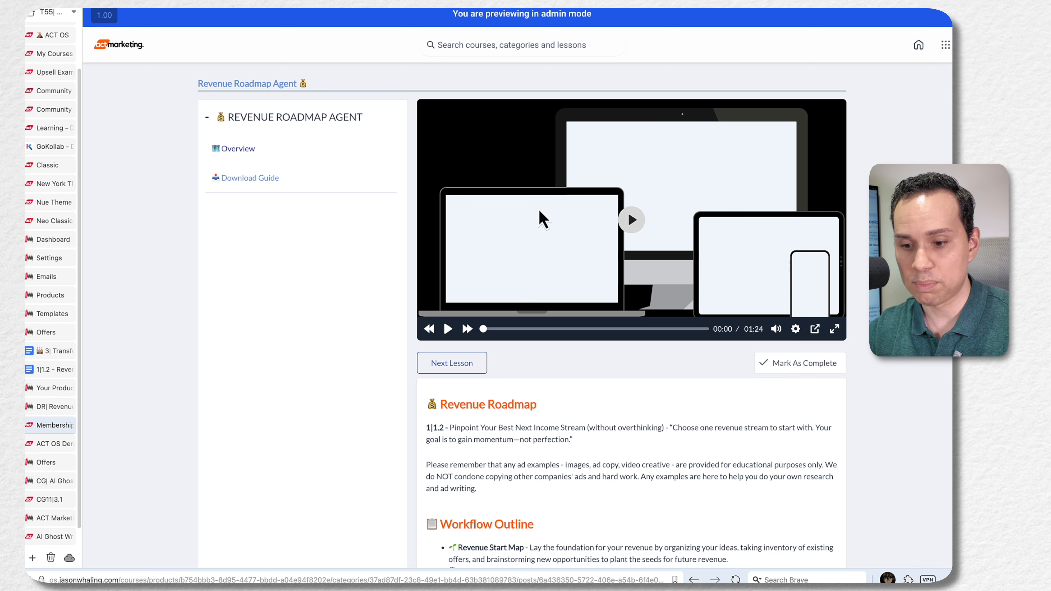
Step: Open the Overview lesson for editing and remove its lesson thumbnail image
click(50, 406)
click(344, 306)
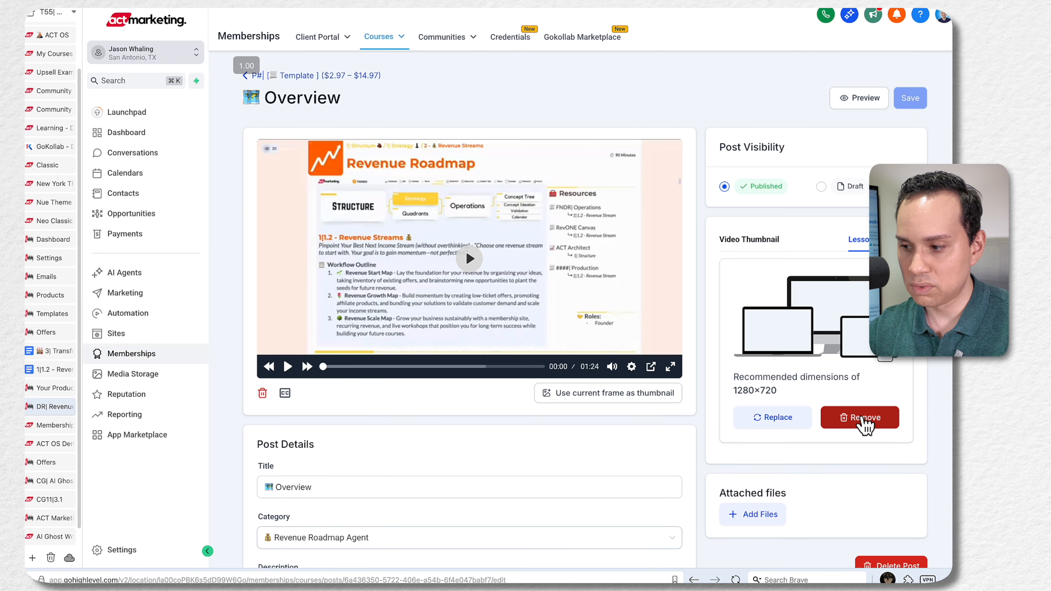
click(853, 426)
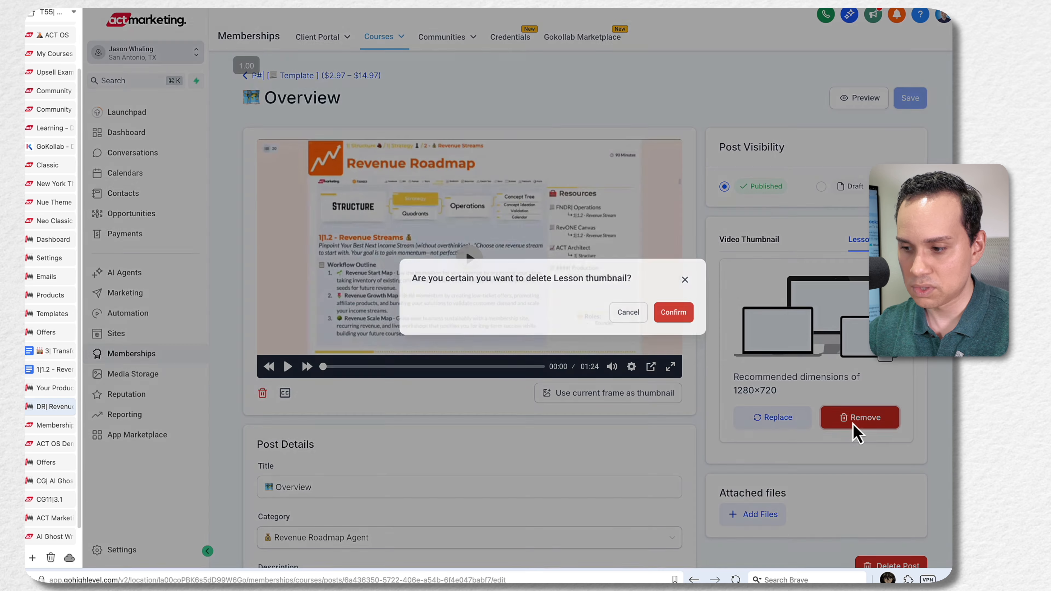
click(662, 301)
scroll(709, 276, down, 10)
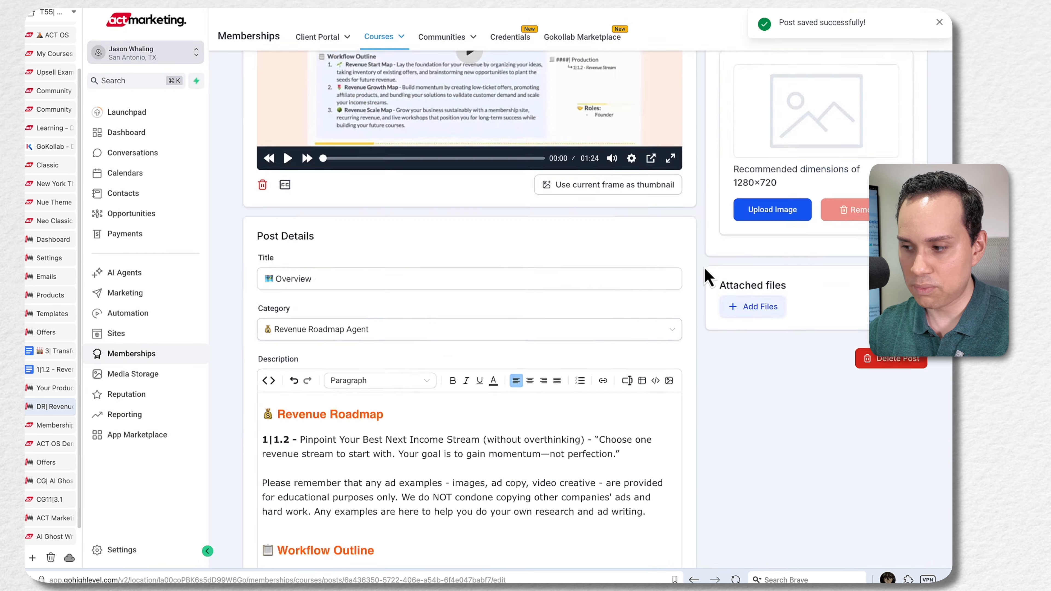
scroll(709, 276, up, 8)
scroll(707, 276, up, 2)
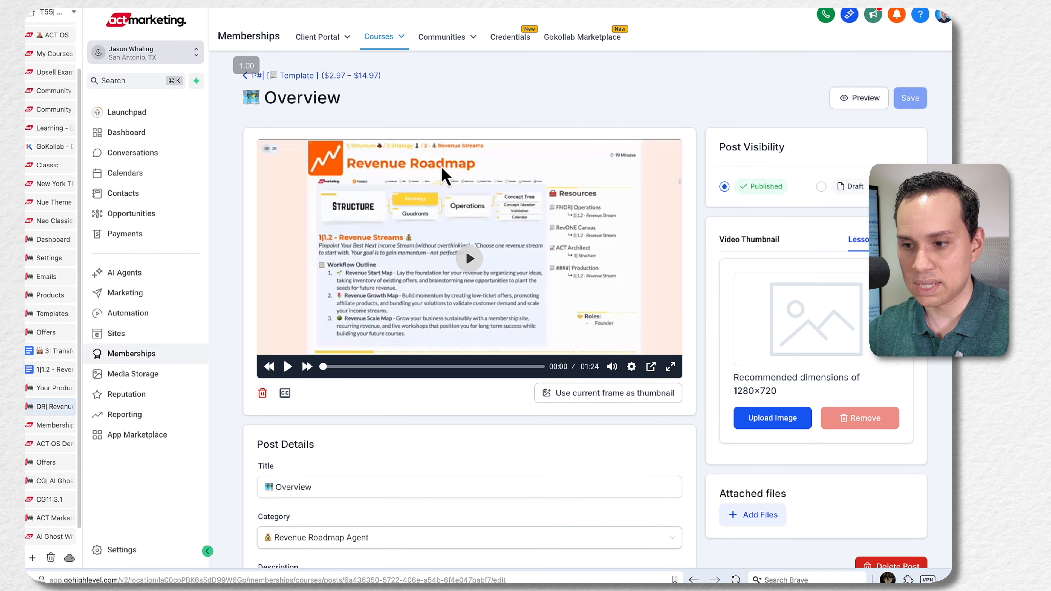
Step: Return to the product outline, reopen the Revenue Roadmap Agent preview and check the Overview lesson's video cover and full description
click(299, 77)
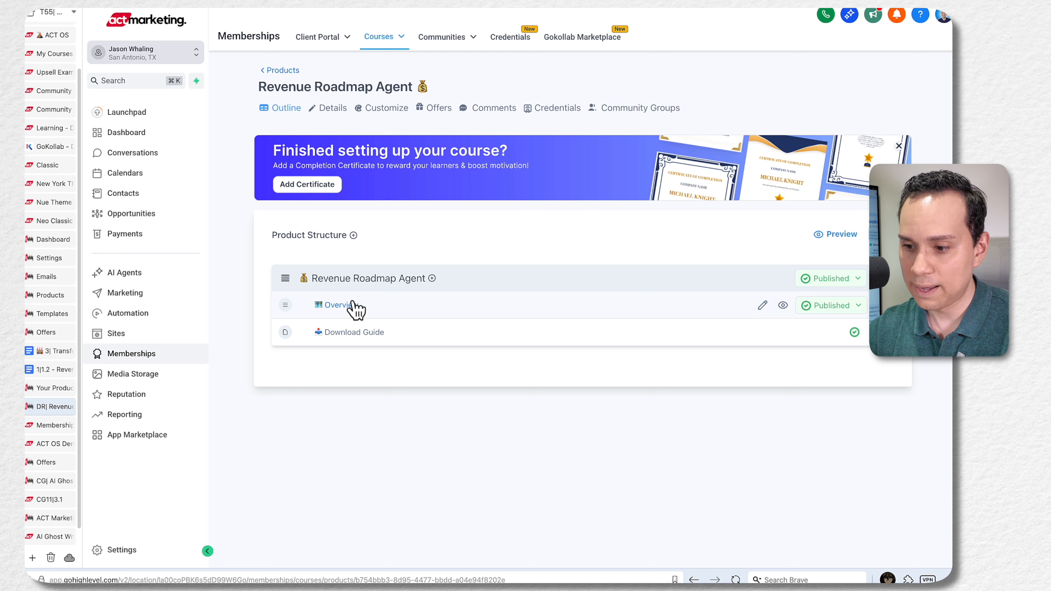
click(842, 235)
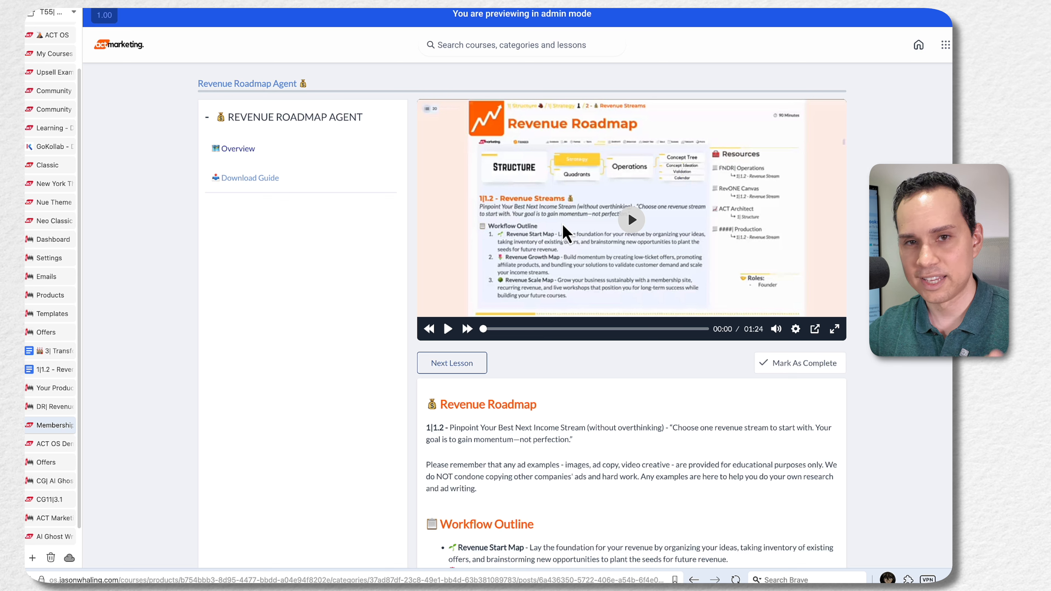
scroll(565, 232, down, 4)
scroll(588, 244, up, 4)
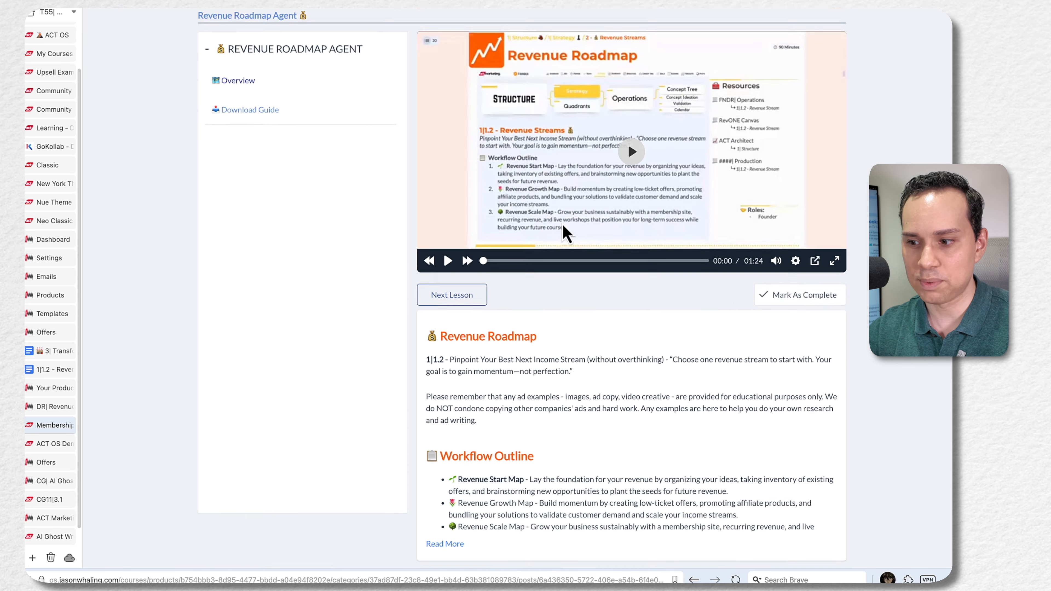
scroll(629, 207, down, 4)
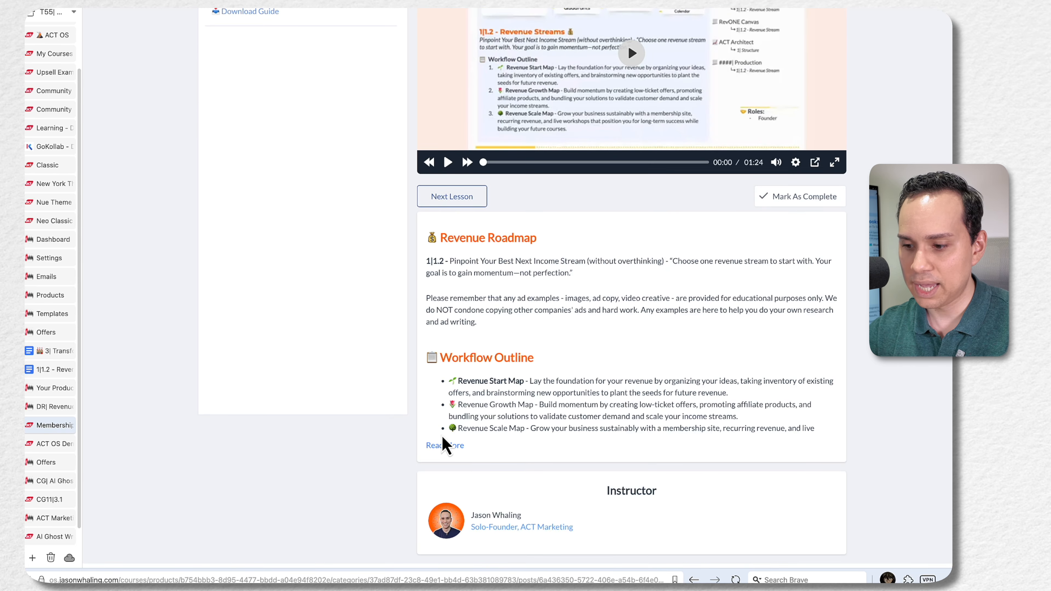
scroll(525, 394, down, 8)
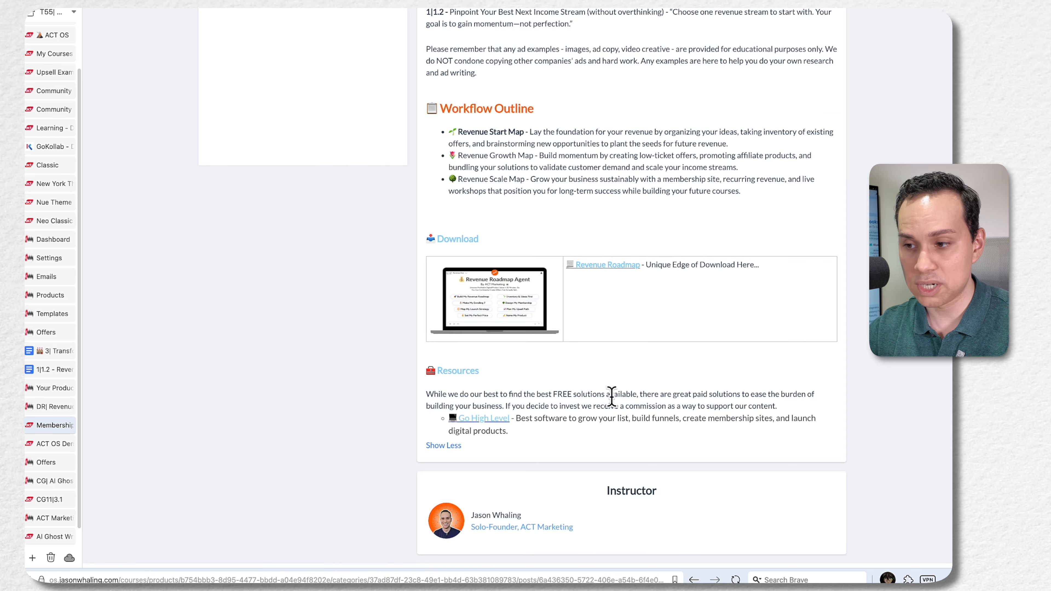
scroll(615, 402, up, 12)
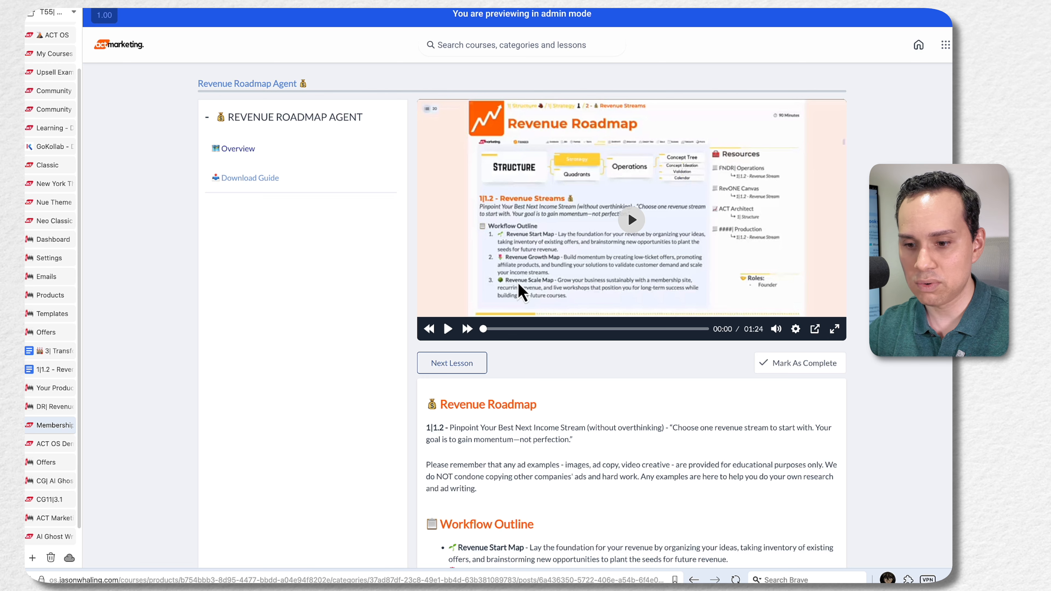
scroll(472, 427, down, 3)
scroll(489, 369, up, 3)
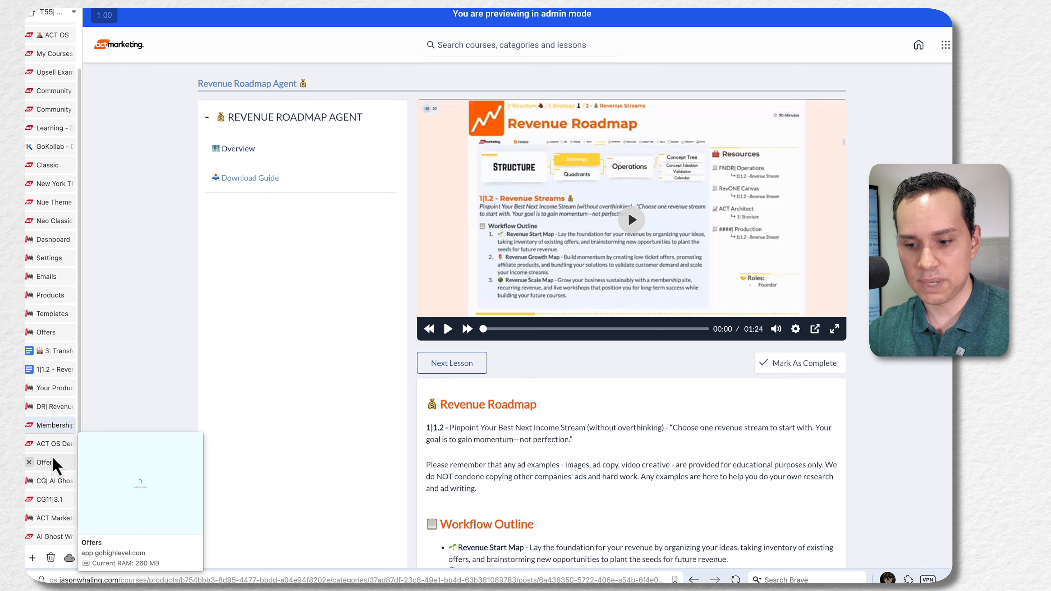
Step: Look over the existing course offers and compare them with the list of course products
click(45, 462)
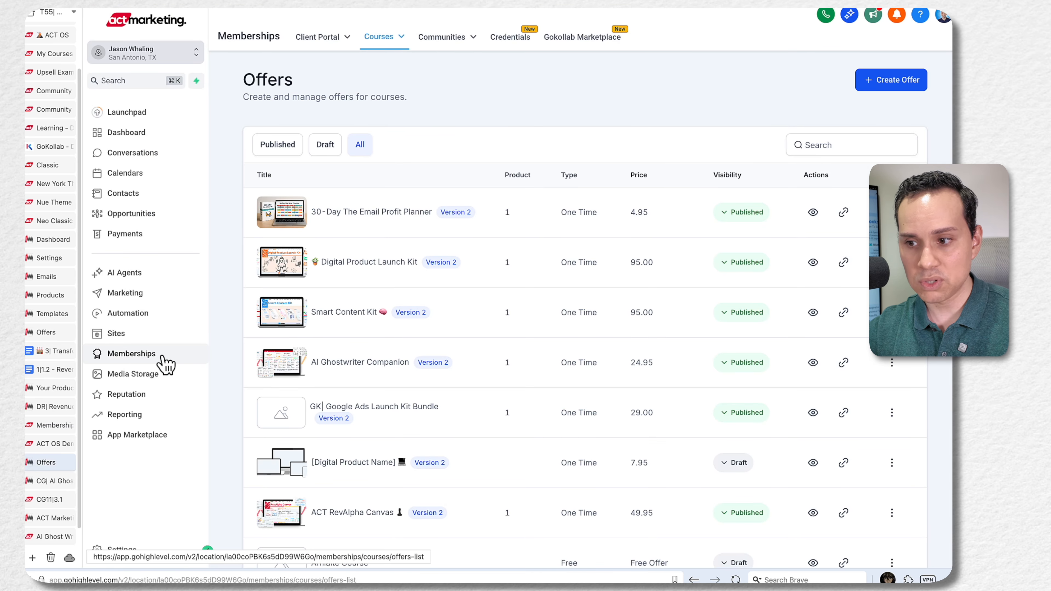
click(384, 38)
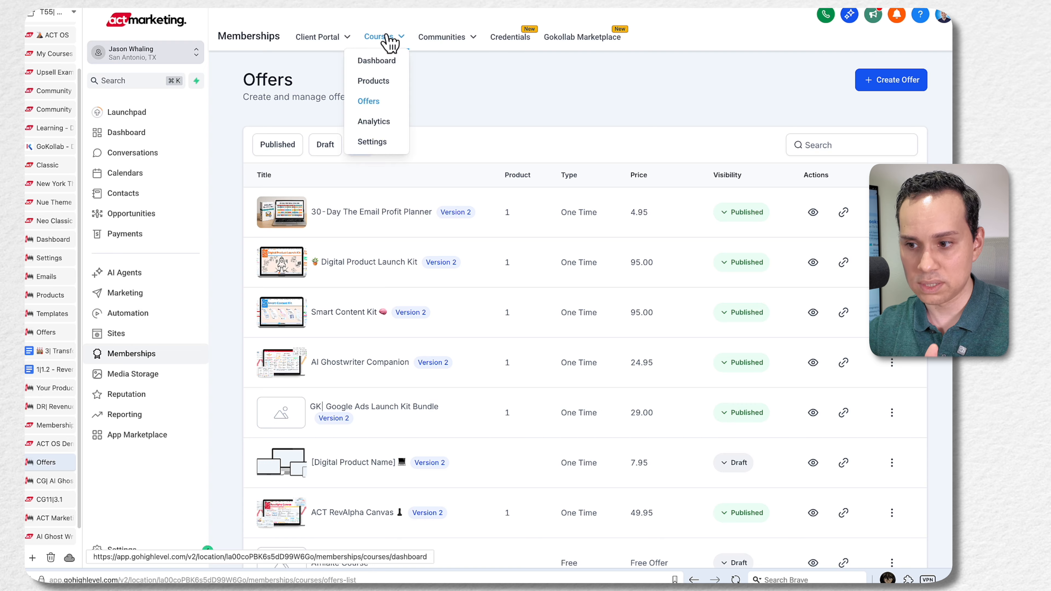
click(377, 84)
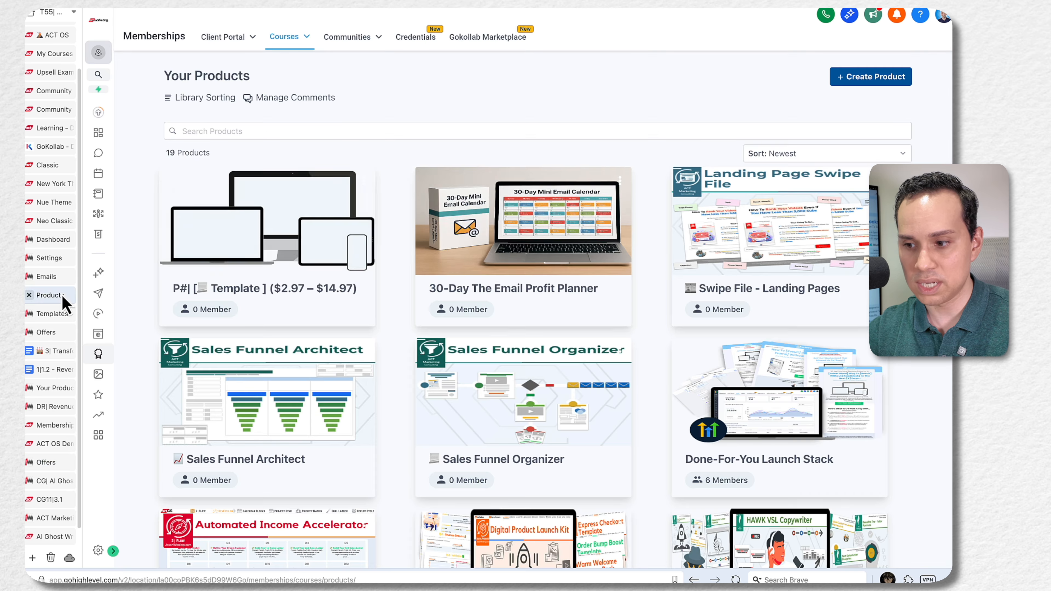
scroll(466, 211, down, 16)
scroll(467, 211, up, 16)
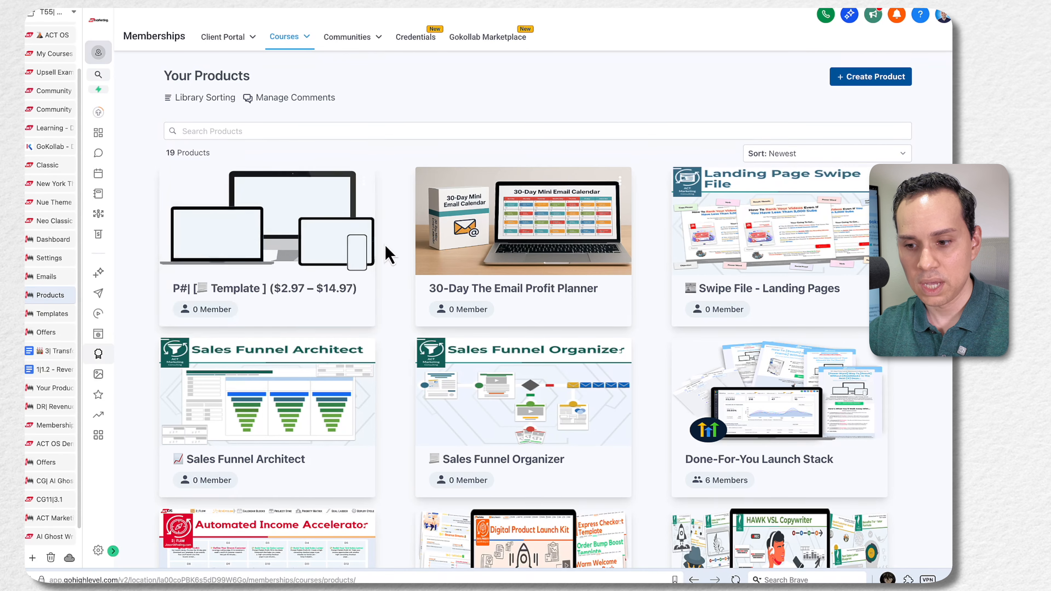
click(55, 467)
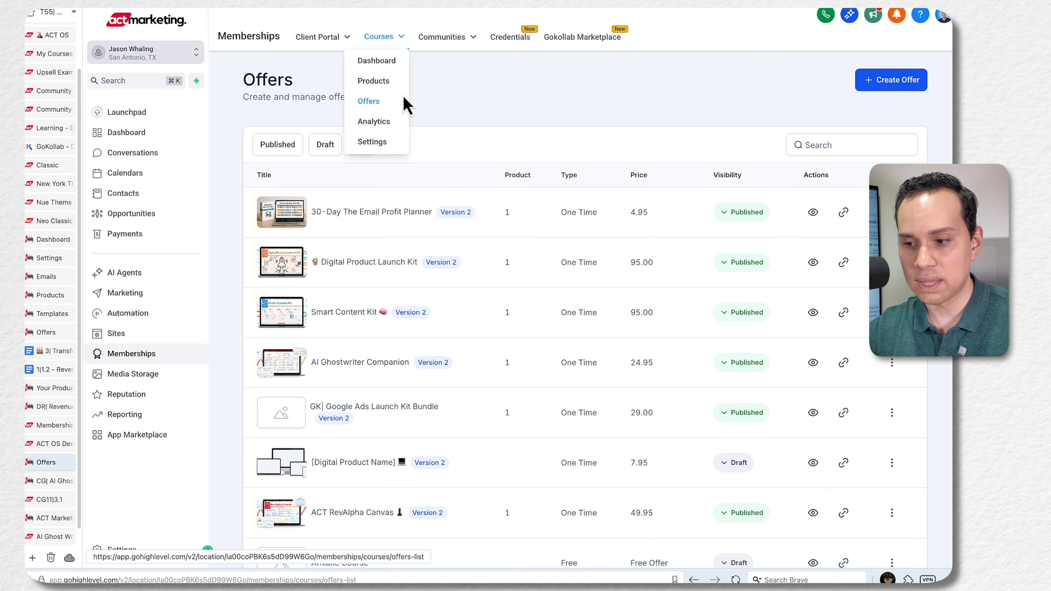
scroll(541, 110, down, 3)
scroll(540, 111, up, 3)
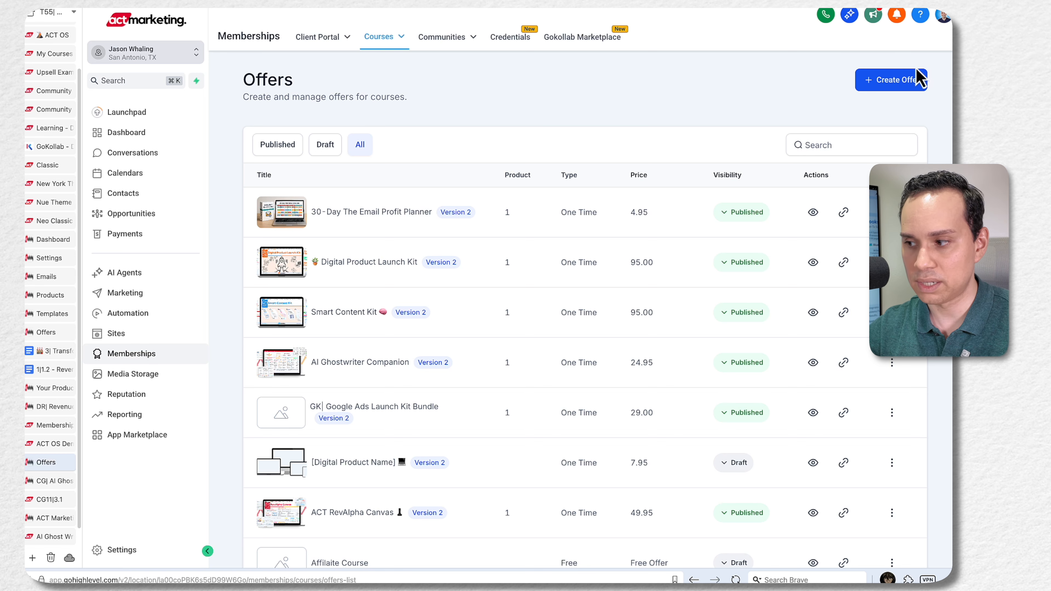
Step: Start a new course offer with the title "Rev Roadmap A"
click(898, 84)
click(453, 150)
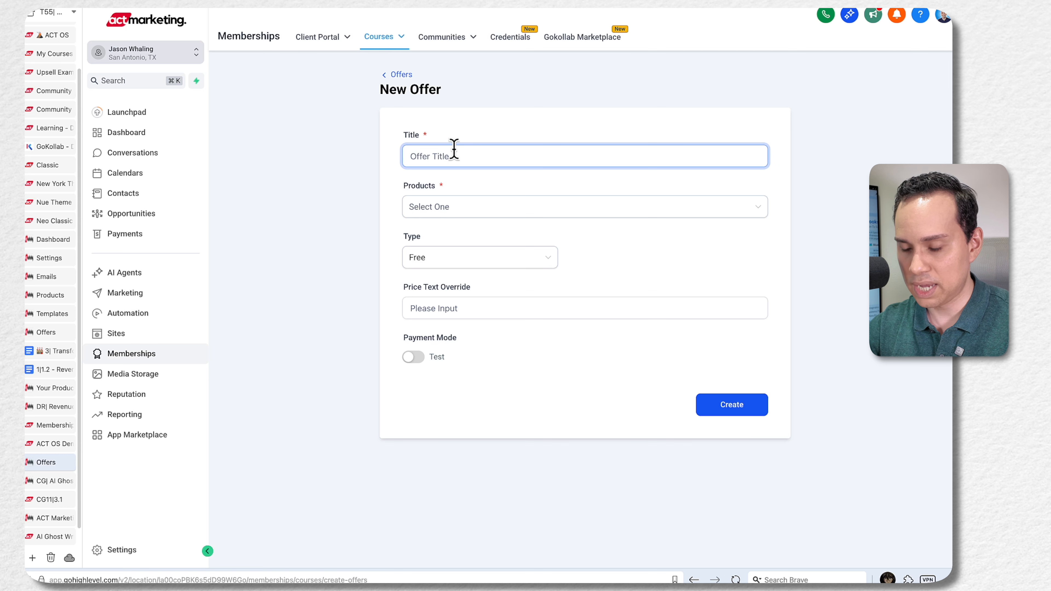
text(Rev Roadmap A)
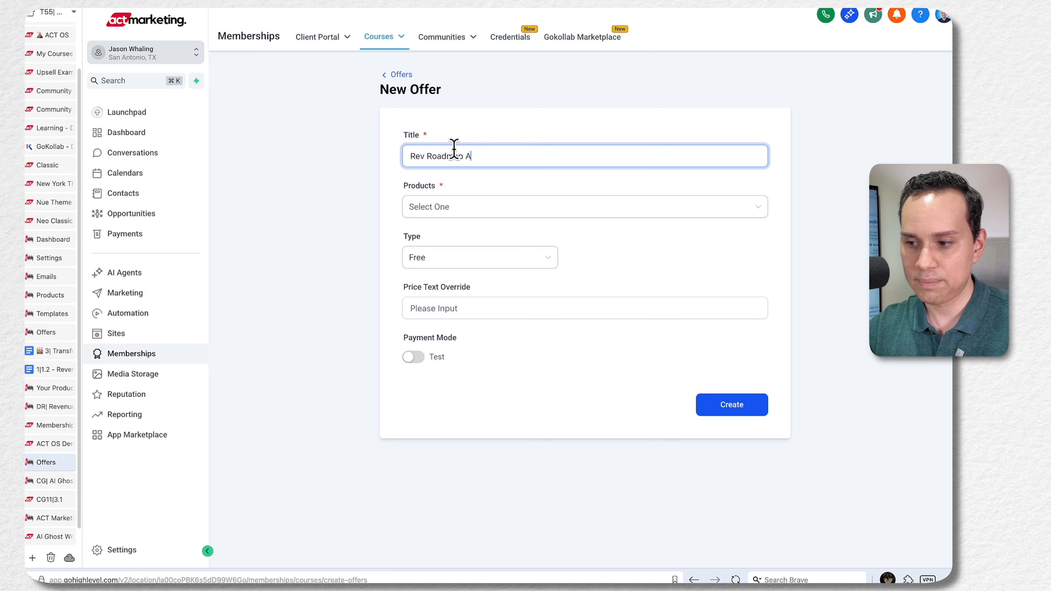
Step: Include the Revenue Roadmap Agent product in the new offer
click(467, 209)
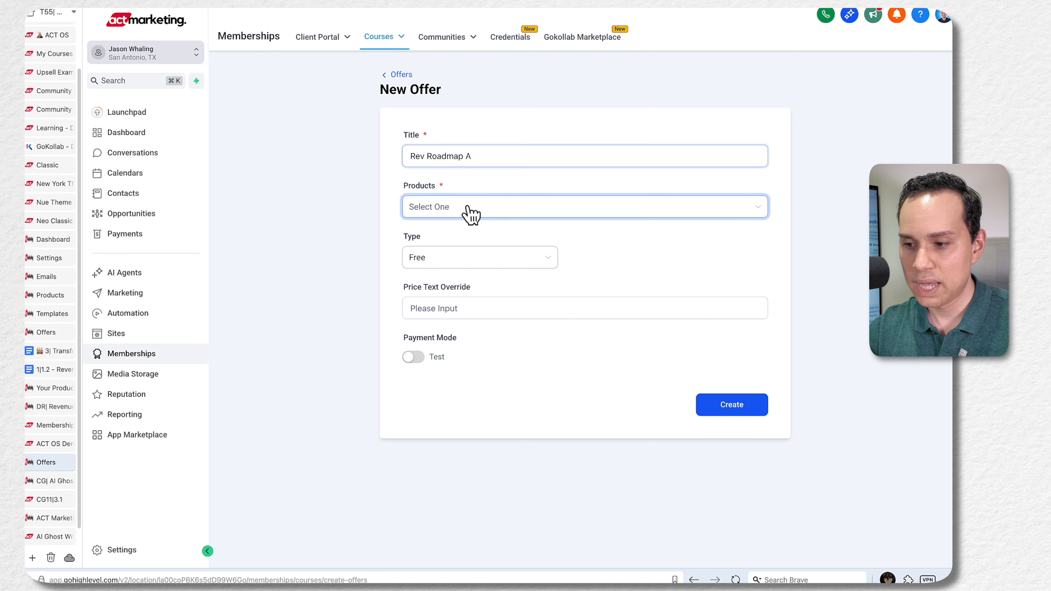
scroll(544, 292, down, 10)
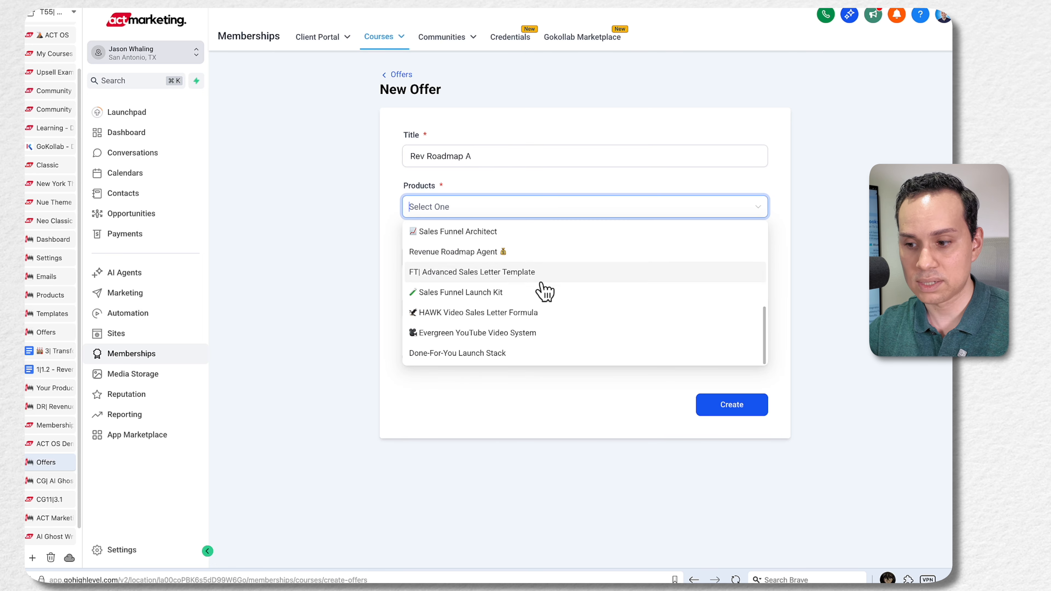
scroll(538, 324, up, 10)
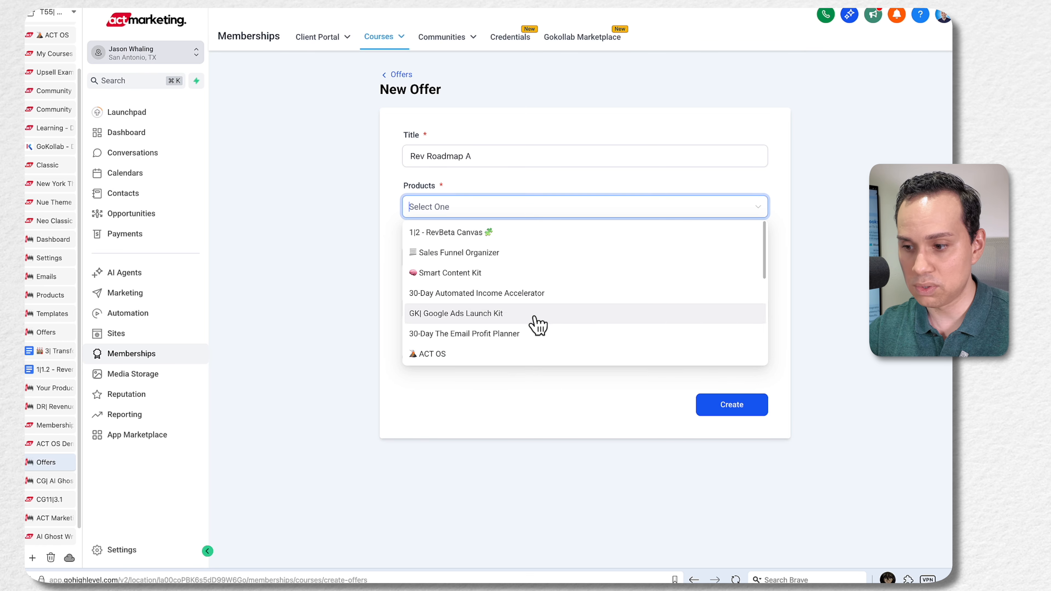
scroll(546, 265, down, 5)
scroll(547, 257, up, 1)
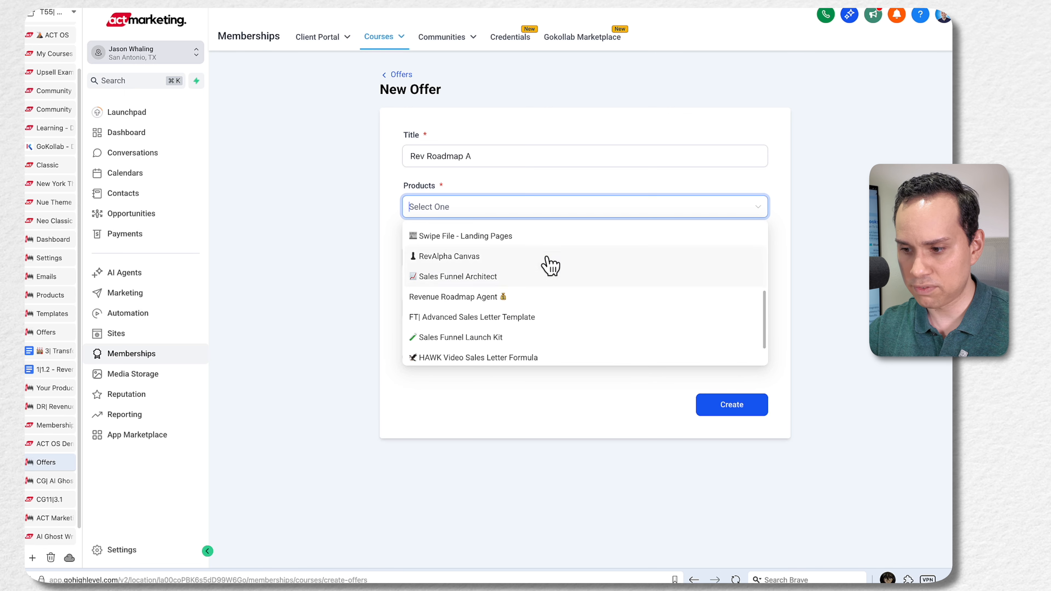
click(503, 302)
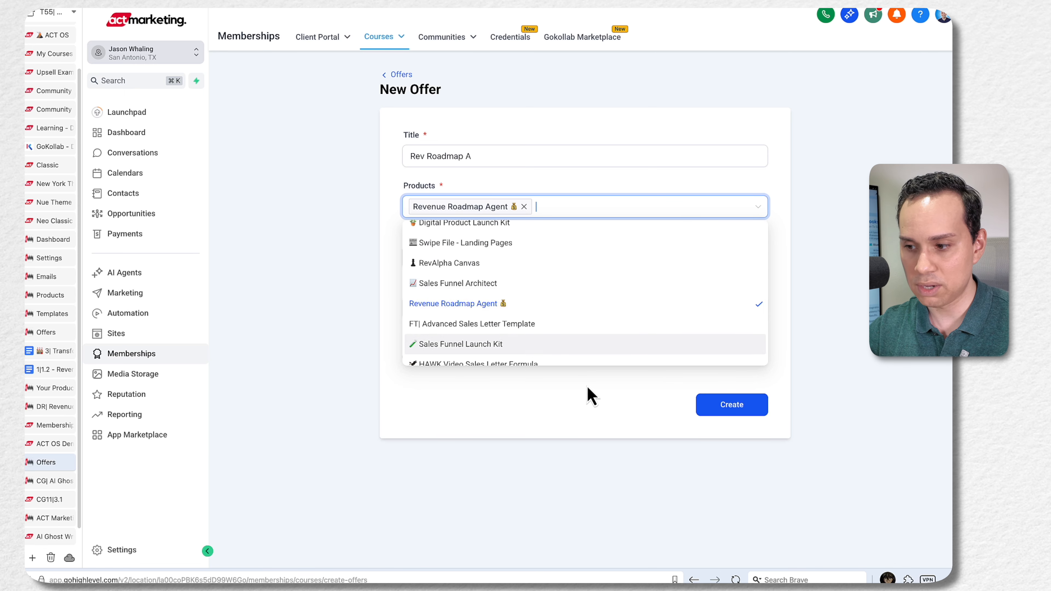
click(549, 418)
Step: Set the offer to a one-time payment of 7.95 USD and create it
click(512, 257)
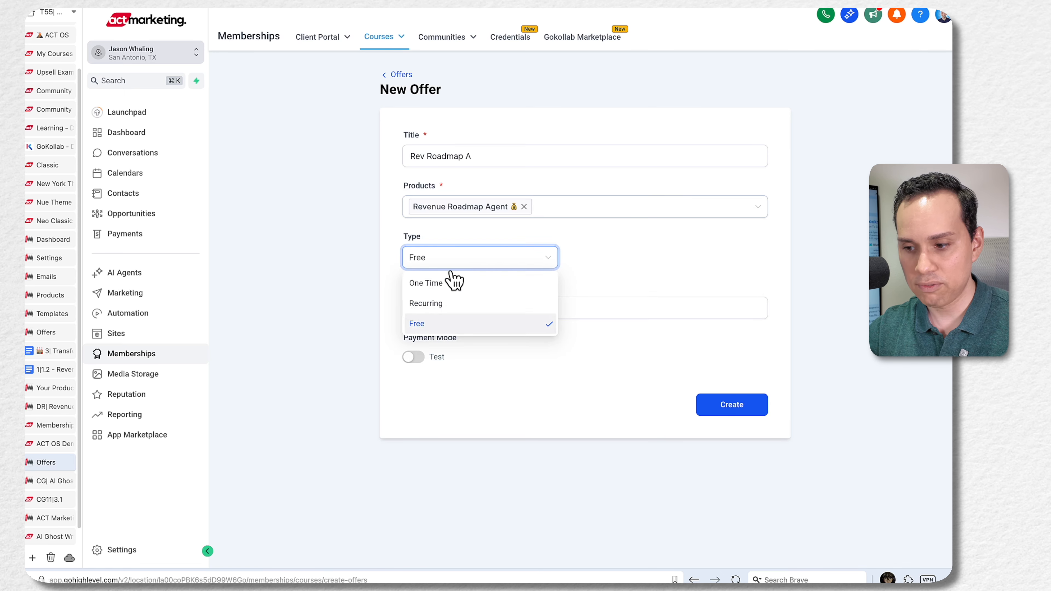
click(430, 286)
click(620, 254)
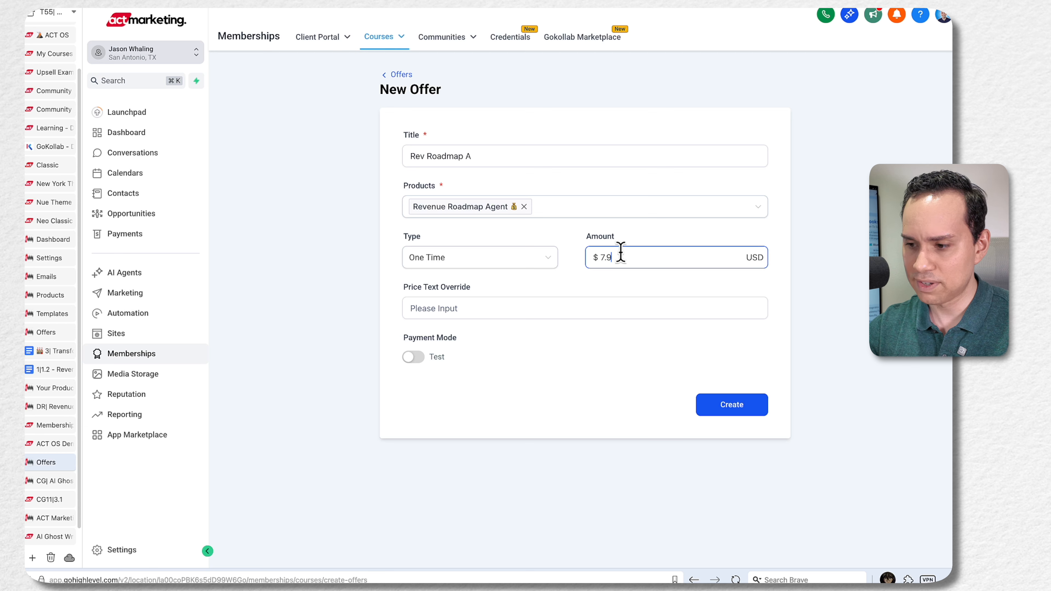
click(519, 379)
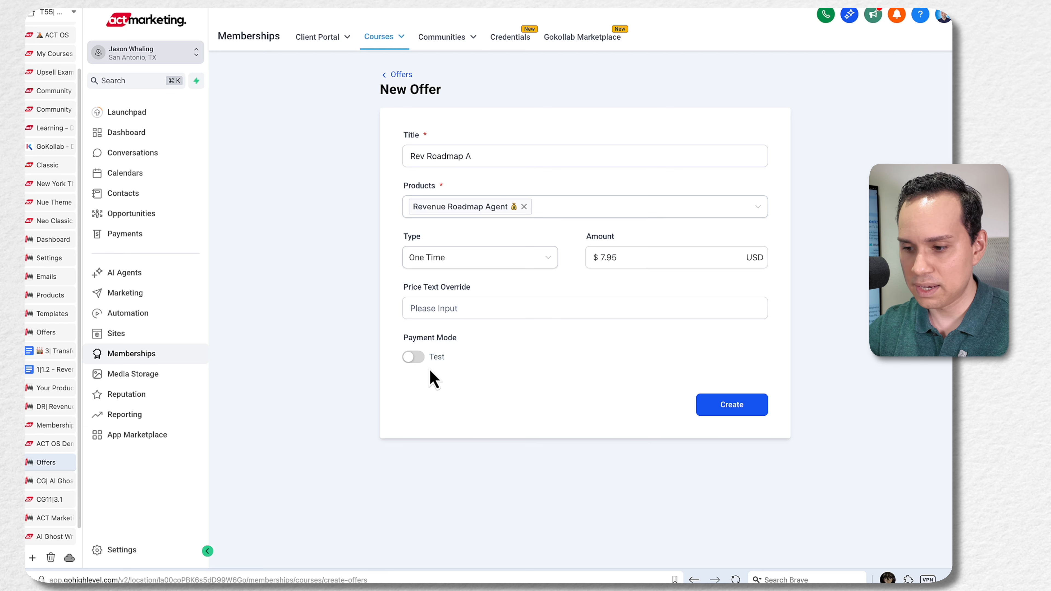
click(730, 406)
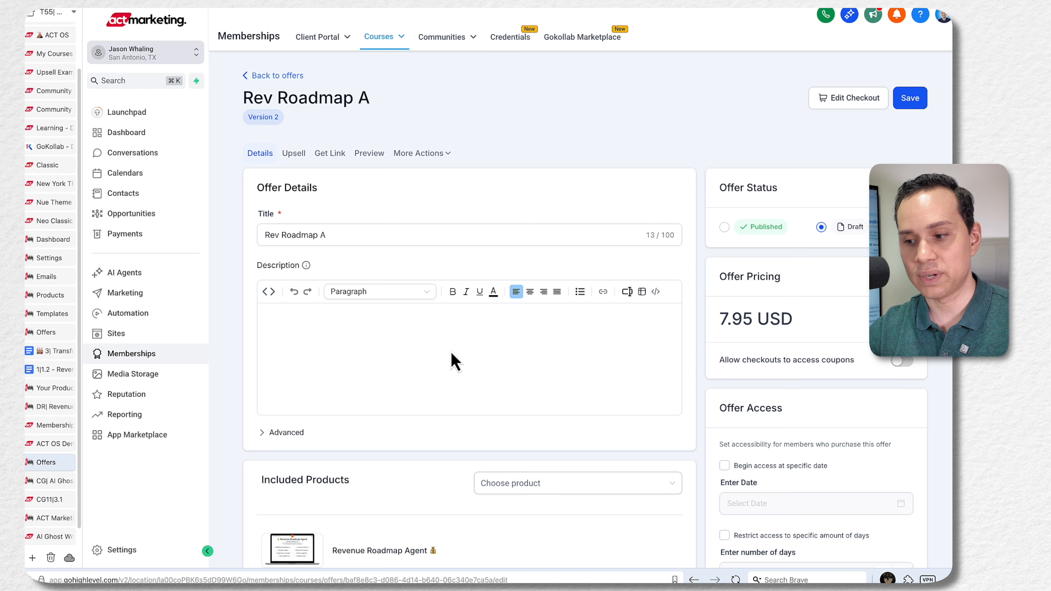
scroll(406, 338, down, 5)
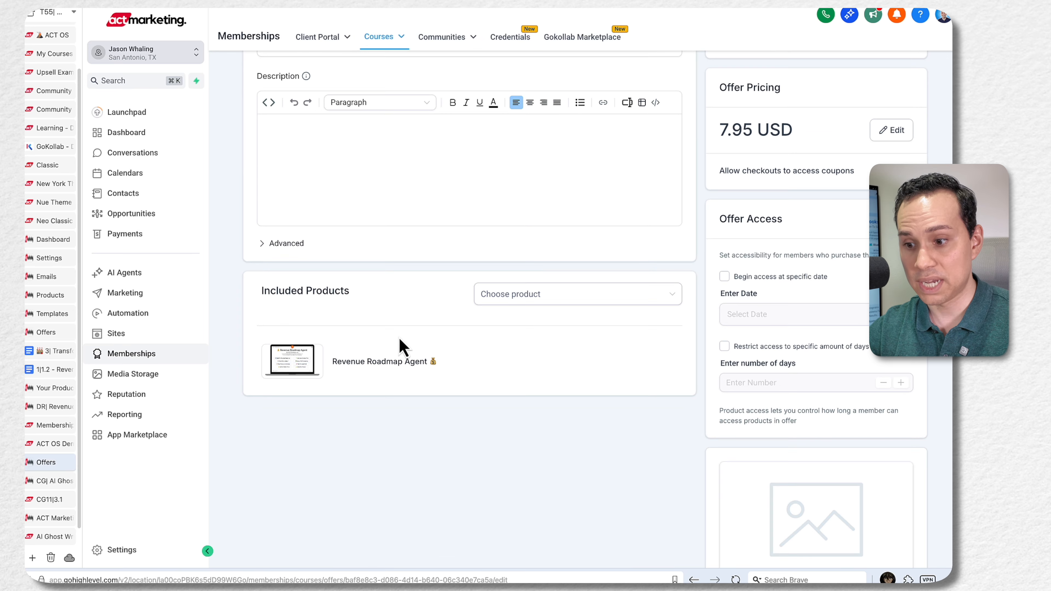
Step: Review the existing AI Ghostwriter Companion offer's description, pricing, image and included product as a model for the new offer
scroll(400, 339, up, 3)
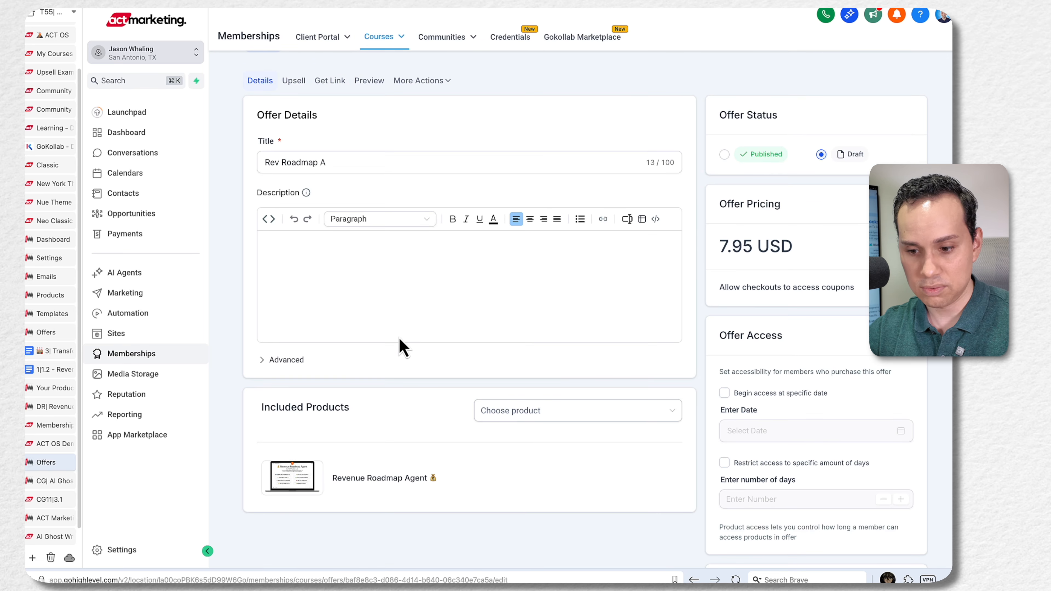
click(56, 481)
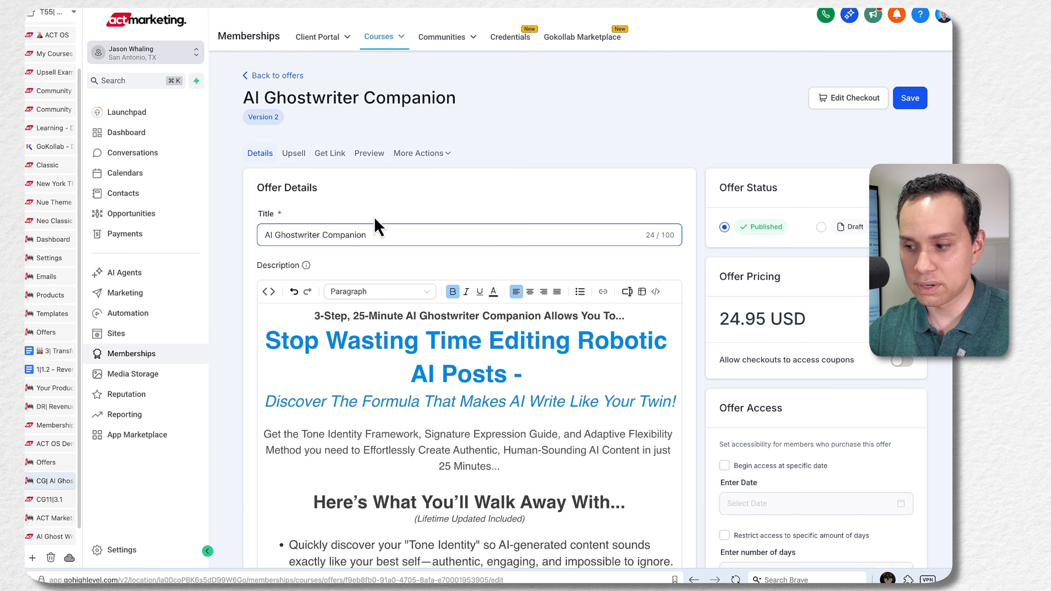
scroll(676, 224, down, 3)
scroll(676, 213, down, 9)
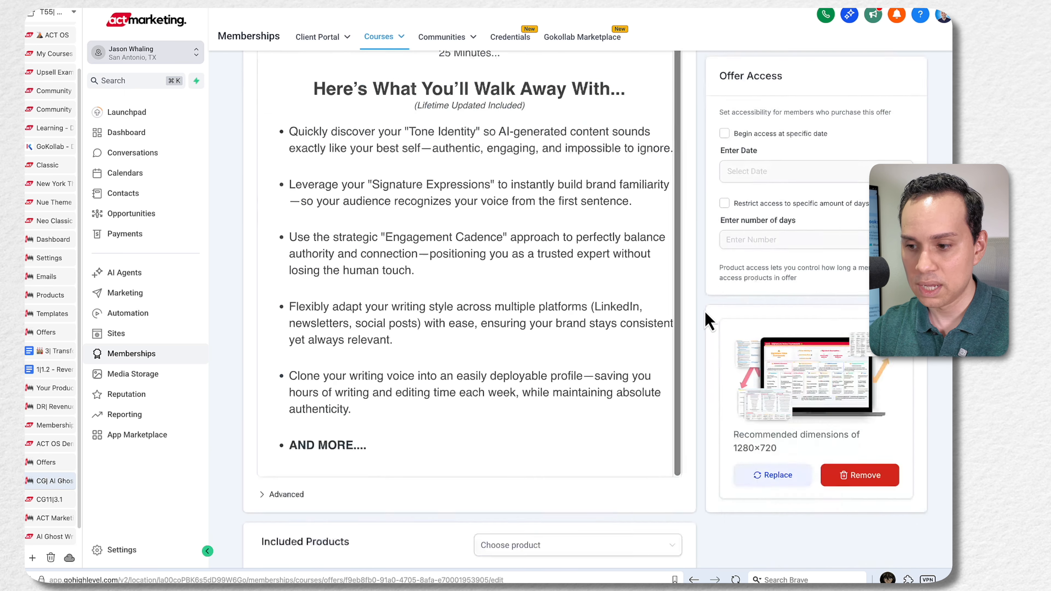
scroll(491, 309, up, 2)
scroll(489, 302, up, 5)
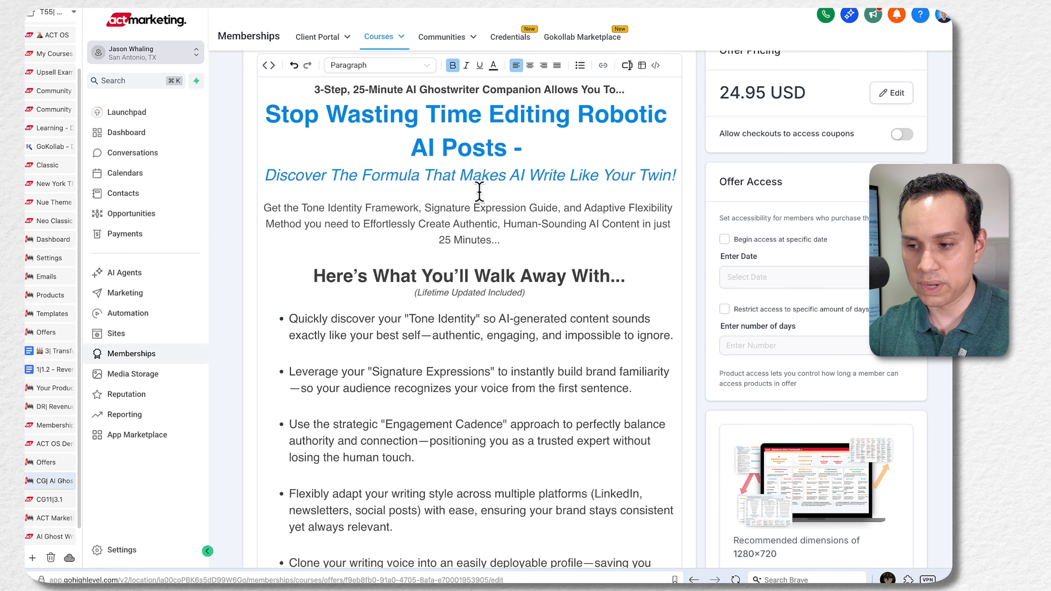
scroll(495, 290, up, 3)
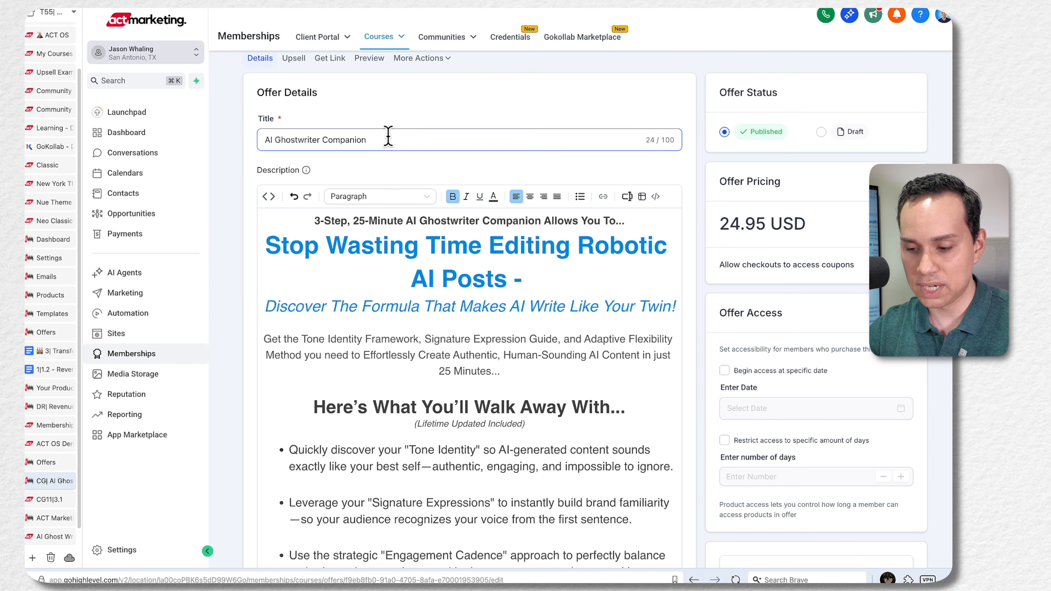
scroll(388, 207, down, 10)
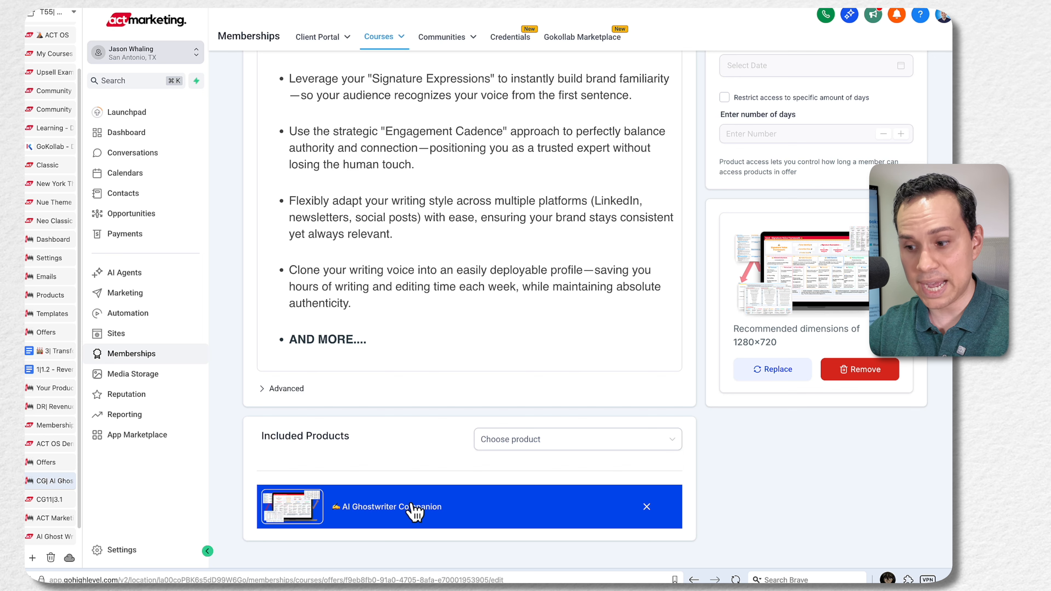
Step: Examine the AI Ghostwriter Companion offer's public checkout page, including its image, description and payment form
click(50, 499)
scroll(372, 330, down, 10)
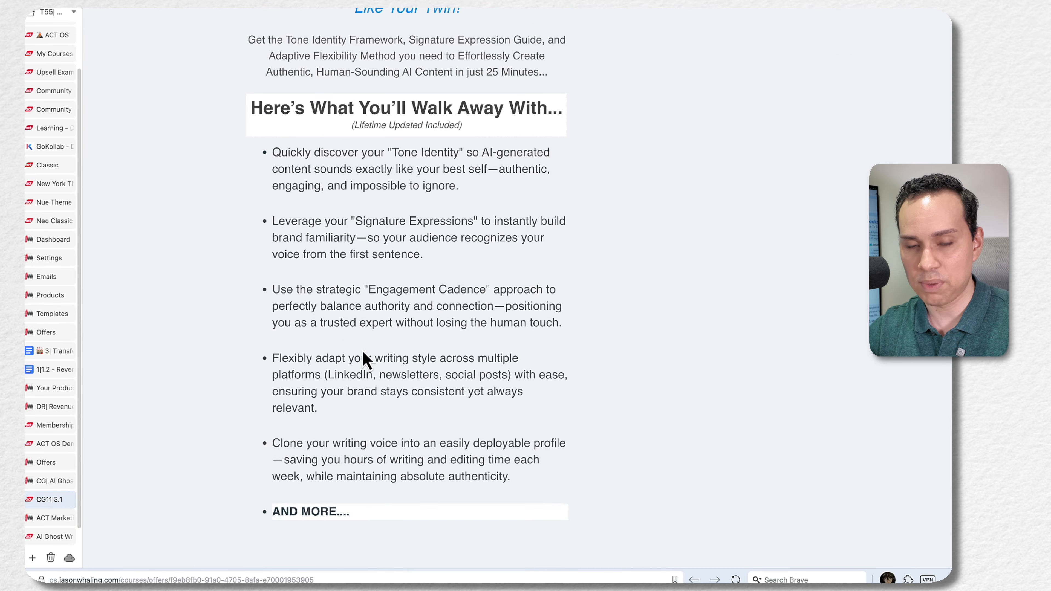
scroll(364, 357, up, 5)
scroll(362, 348, up, 5)
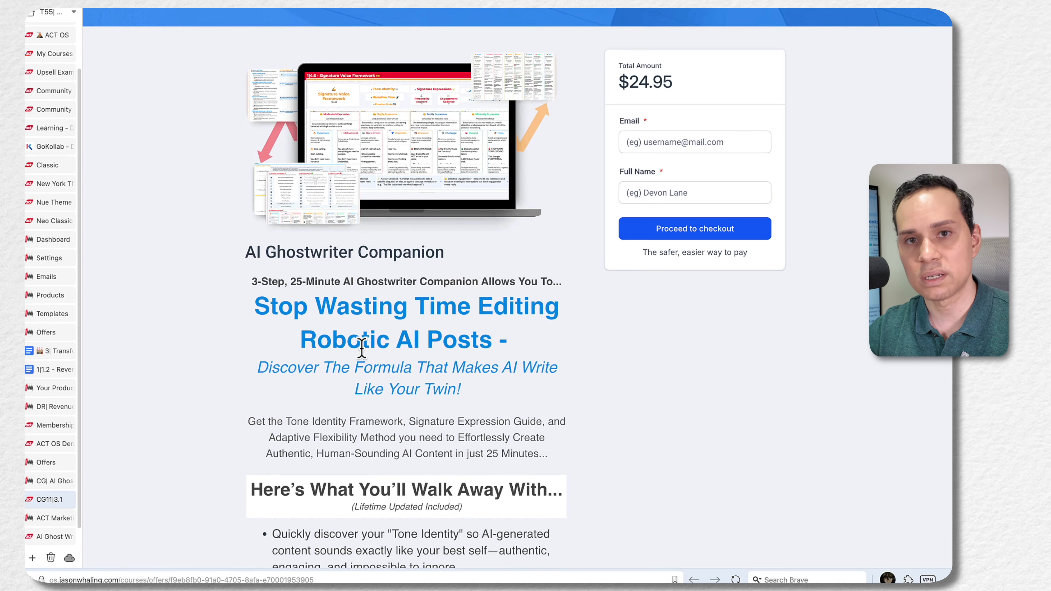
scroll(363, 357, down, 3)
scroll(362, 343, up, 2)
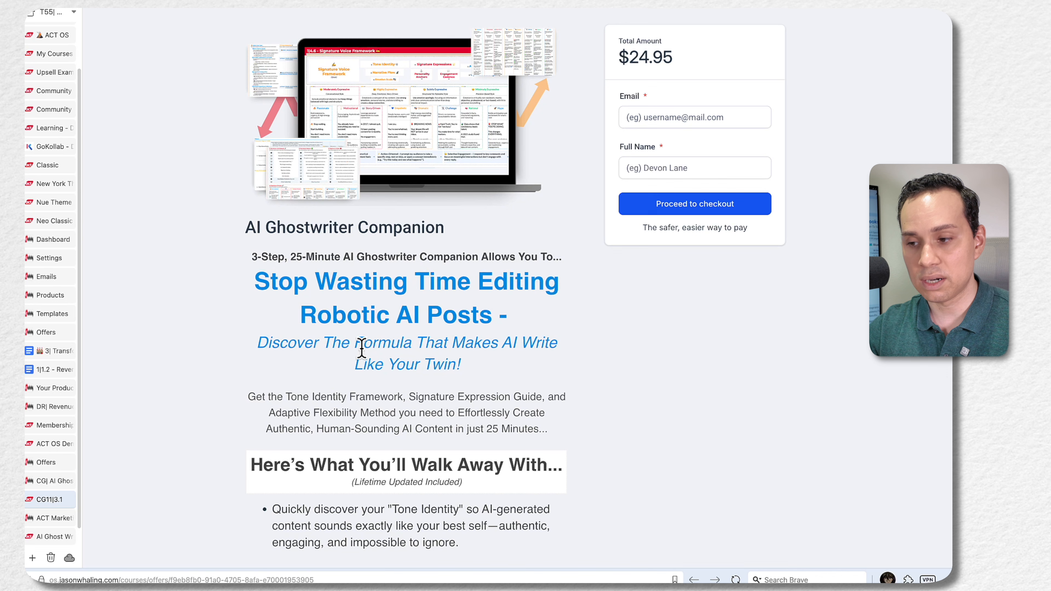
scroll(362, 348, up, 2)
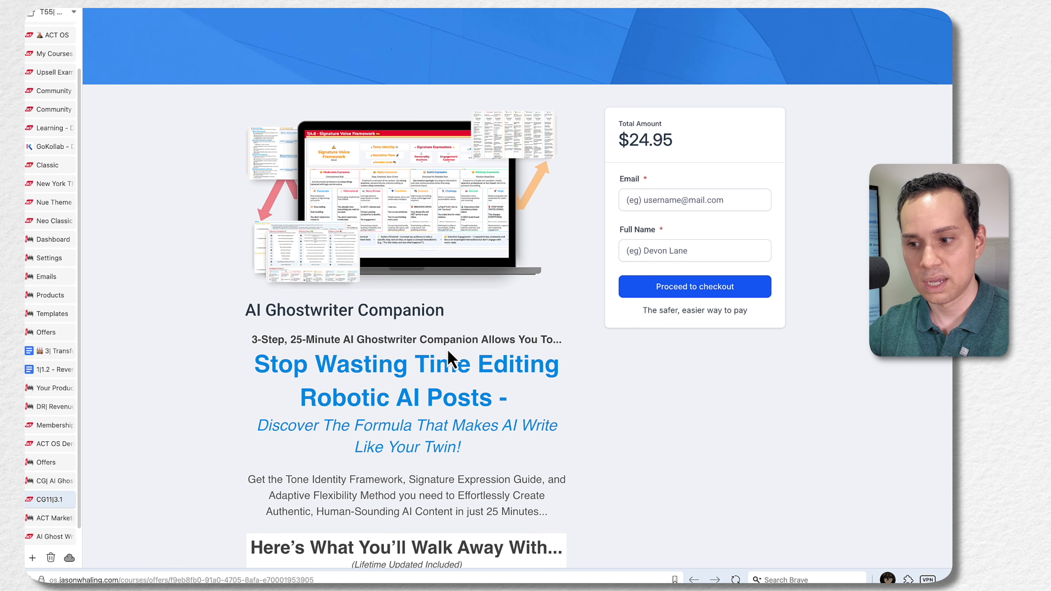
scroll(458, 265, down, 8)
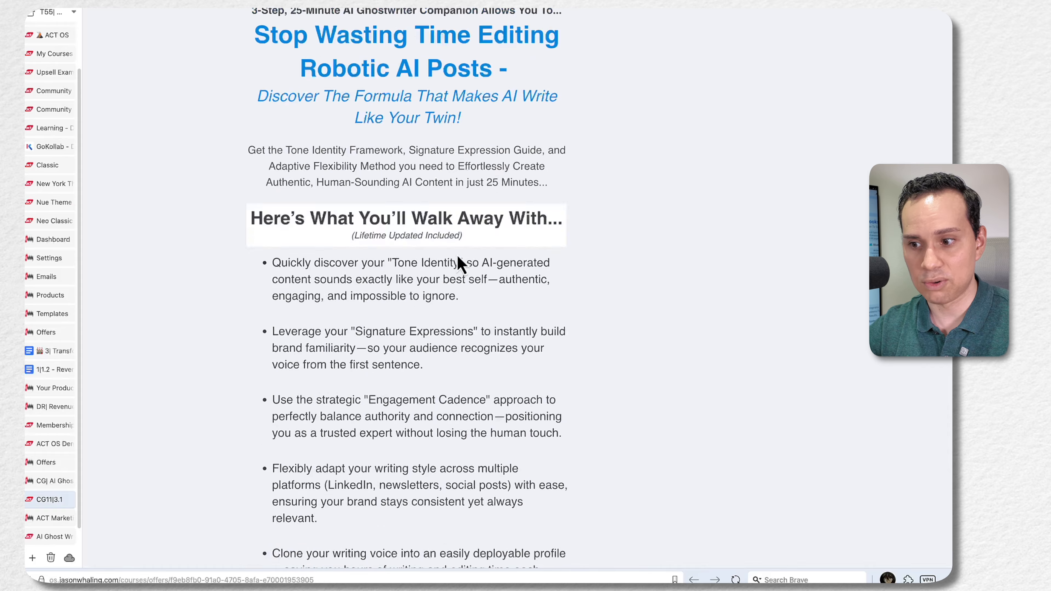
scroll(461, 264, up, 8)
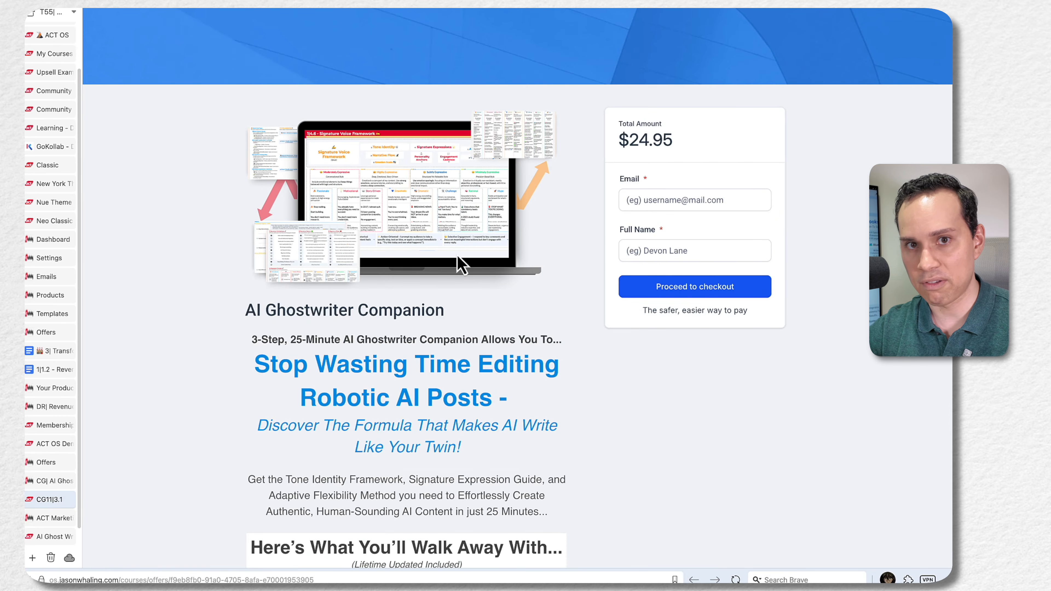
scroll(461, 265, down, 1)
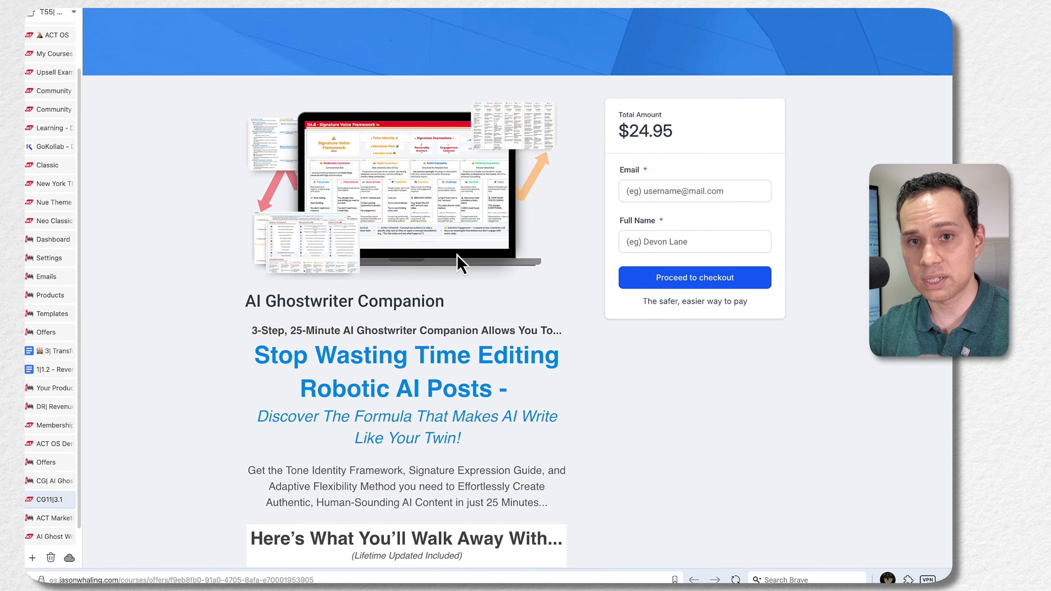
Step: In the AI Ghostwriter Companion funnel's primary Sales Letter step, start adding a product with Rev Roadmap A as both product and price
click(59, 521)
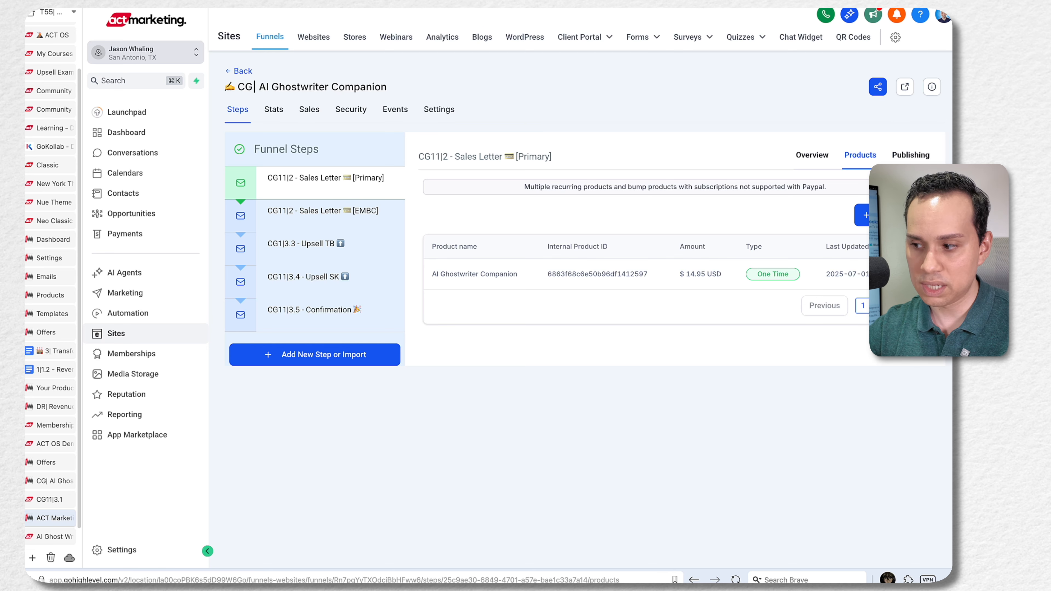
click(865, 215)
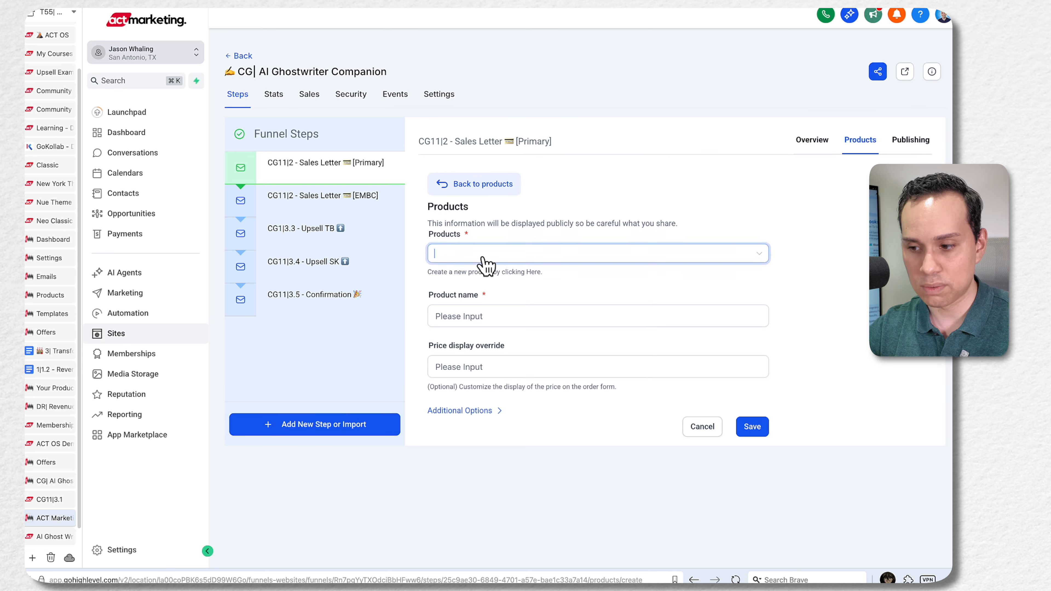
click(485, 253)
click(503, 282)
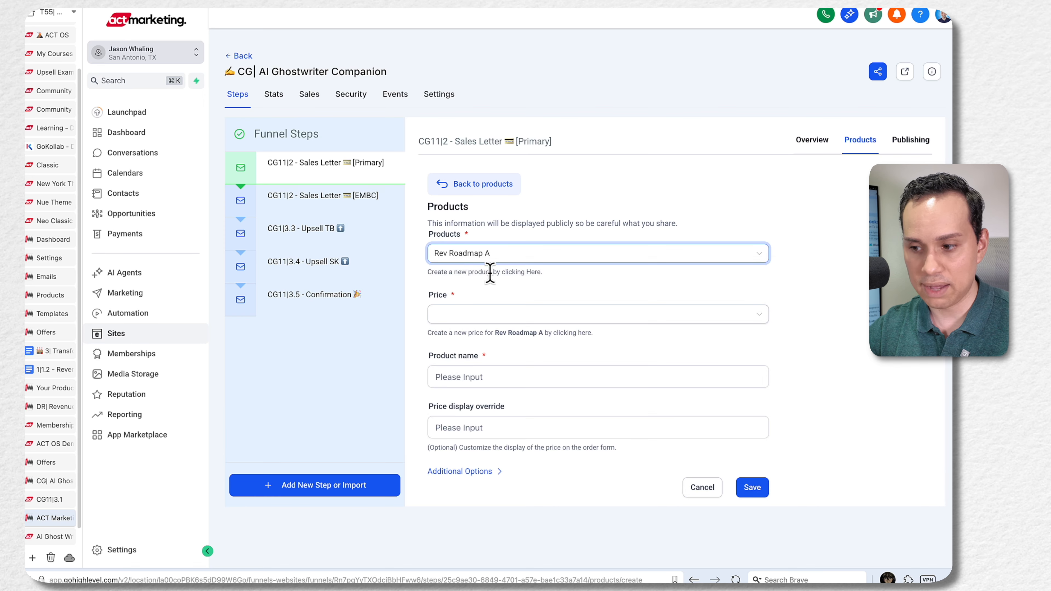
click(476, 320)
click(464, 344)
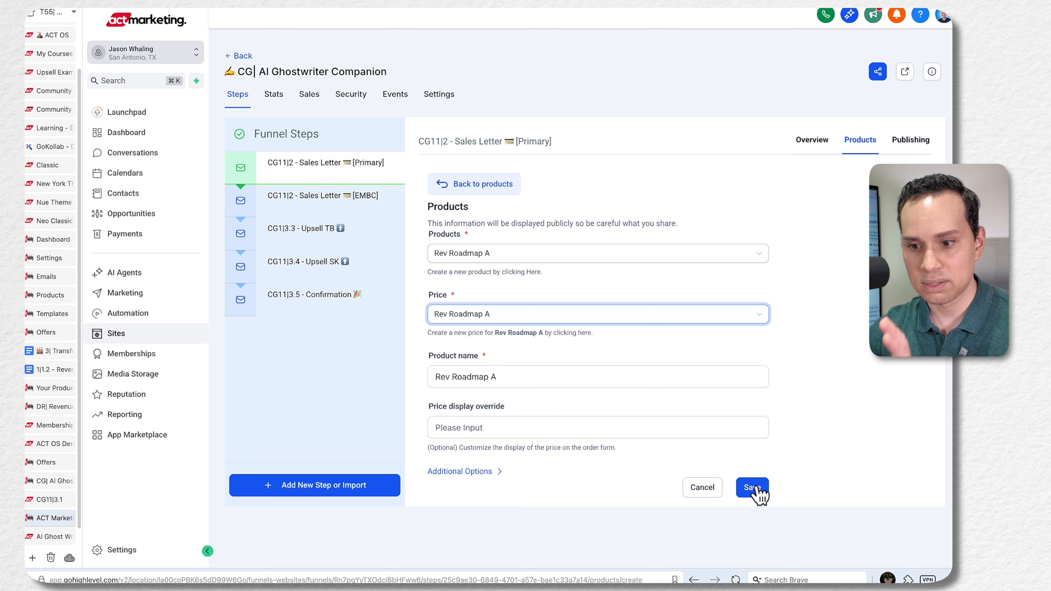
Step: Look through the live AI Ghost Writer Companion sales page down to its final order button and inspect the order form it opens
mouse_move(62, 540)
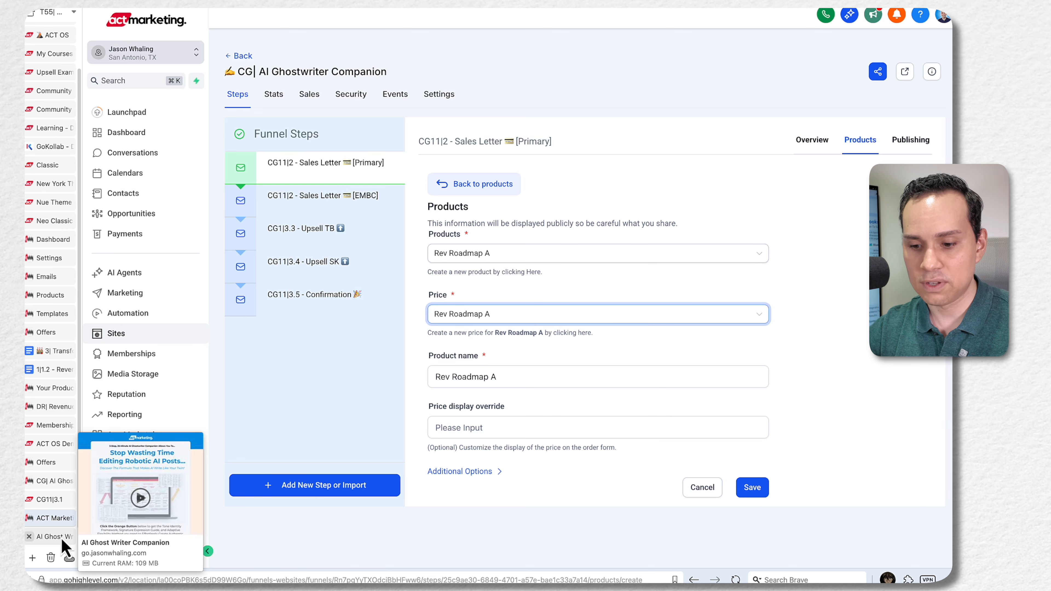
click(61, 538)
scroll(268, 146, up, 2)
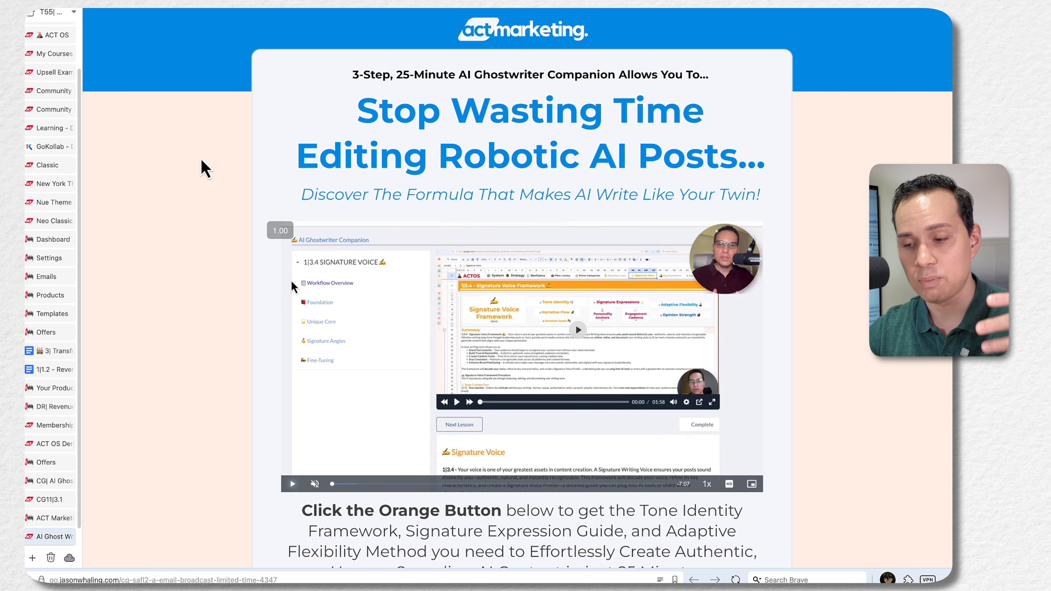
scroll(201, 162, down, 10)
scroll(201, 162, down, 15)
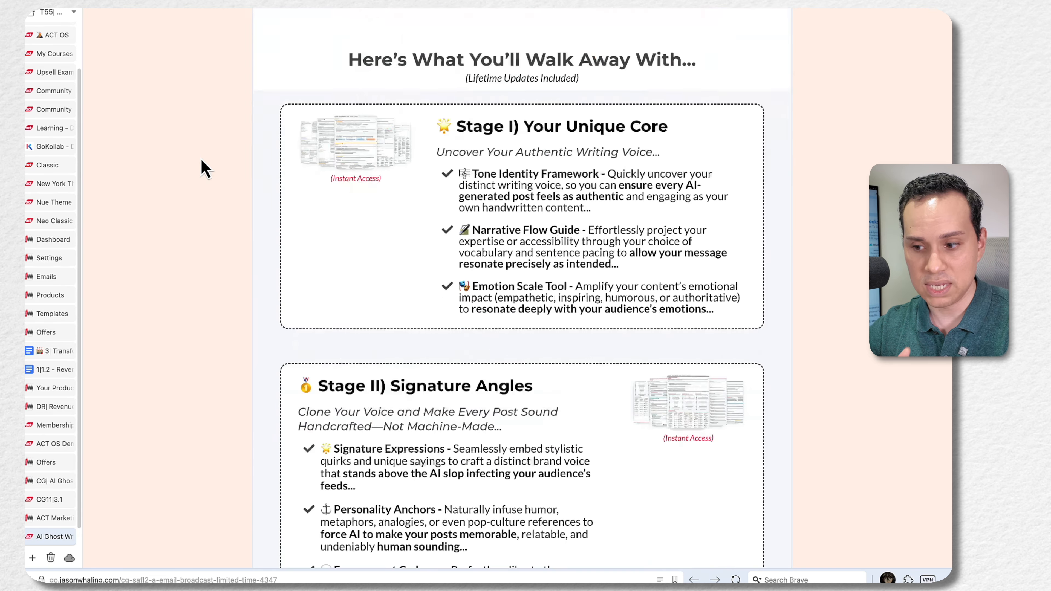
scroll(202, 166, down, 15)
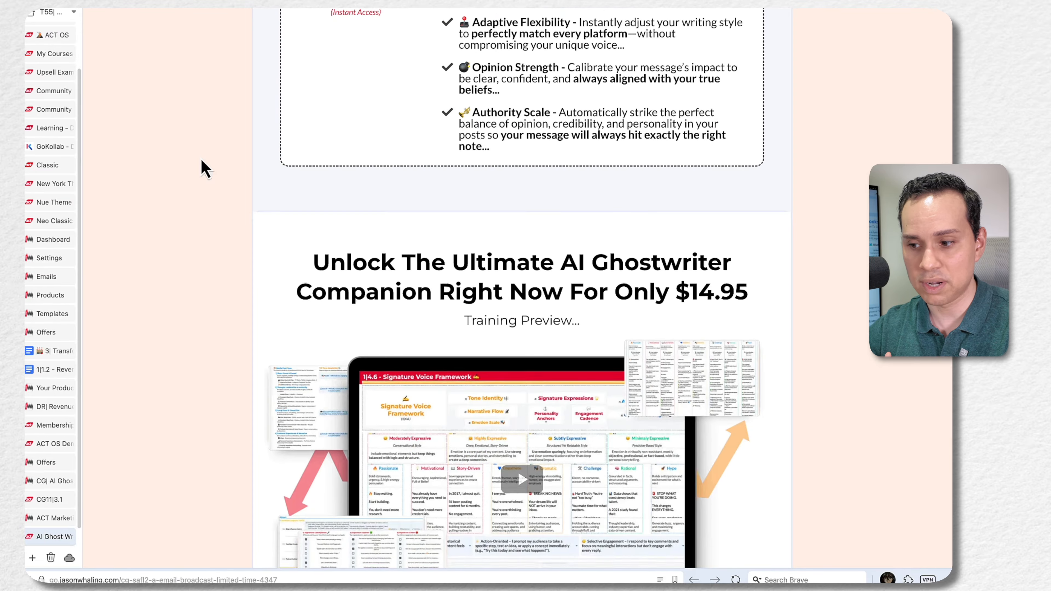
scroll(203, 168, down, 15)
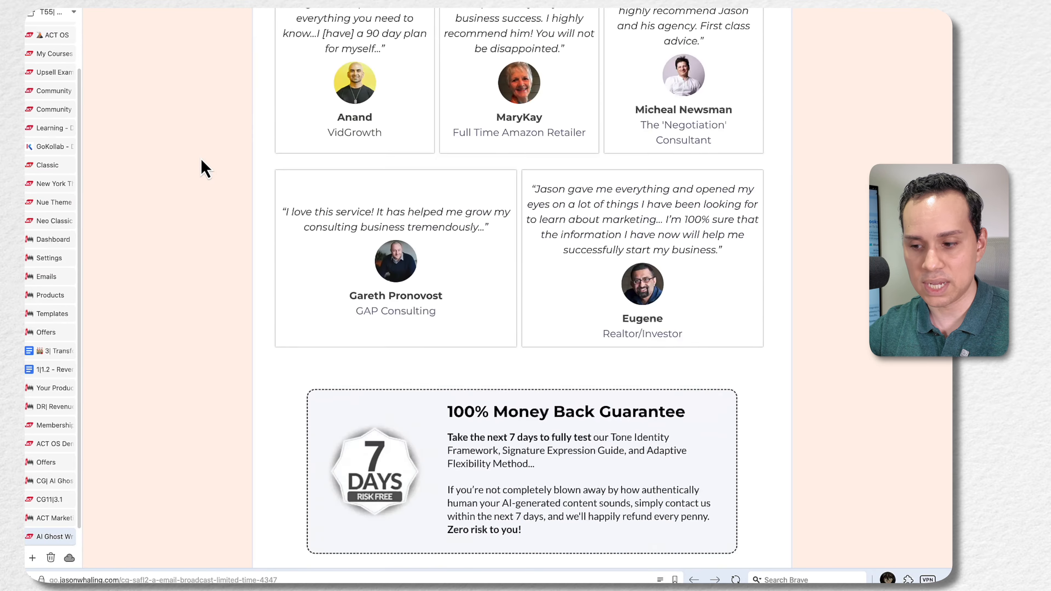
scroll(203, 167, down, 3)
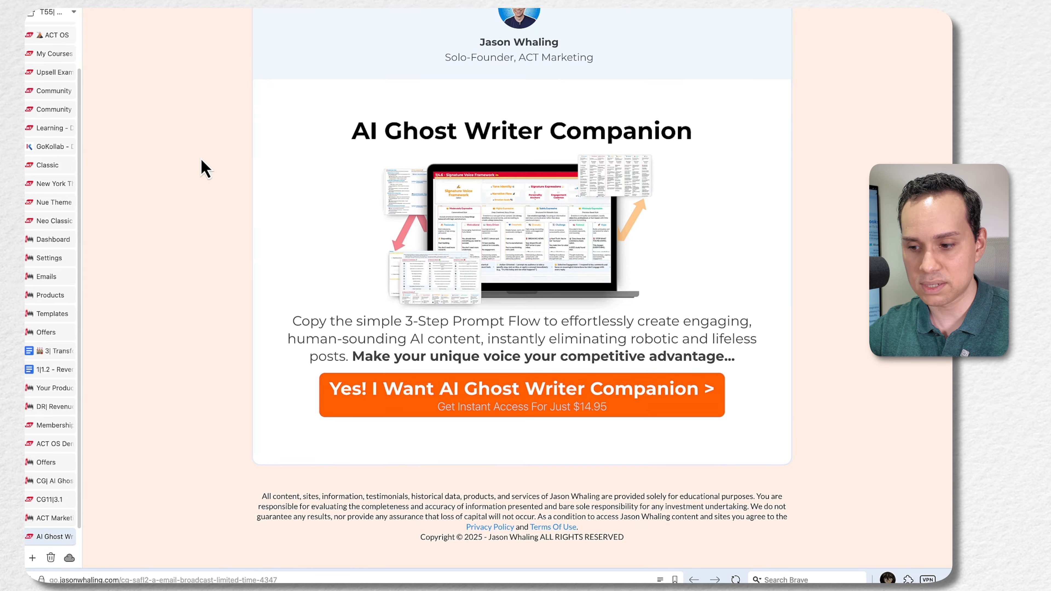
click(398, 403)
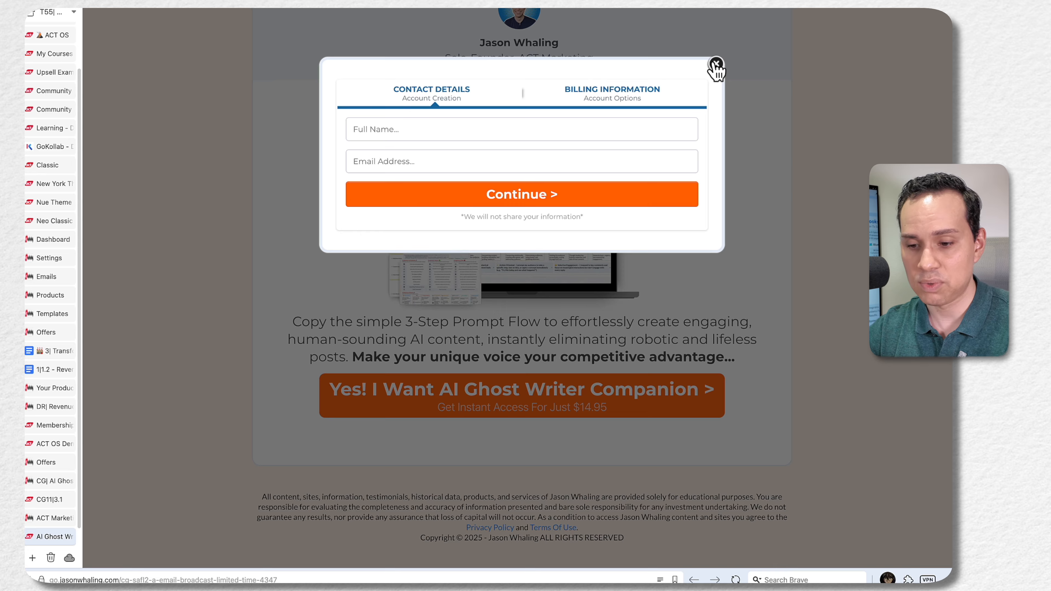
click(716, 66)
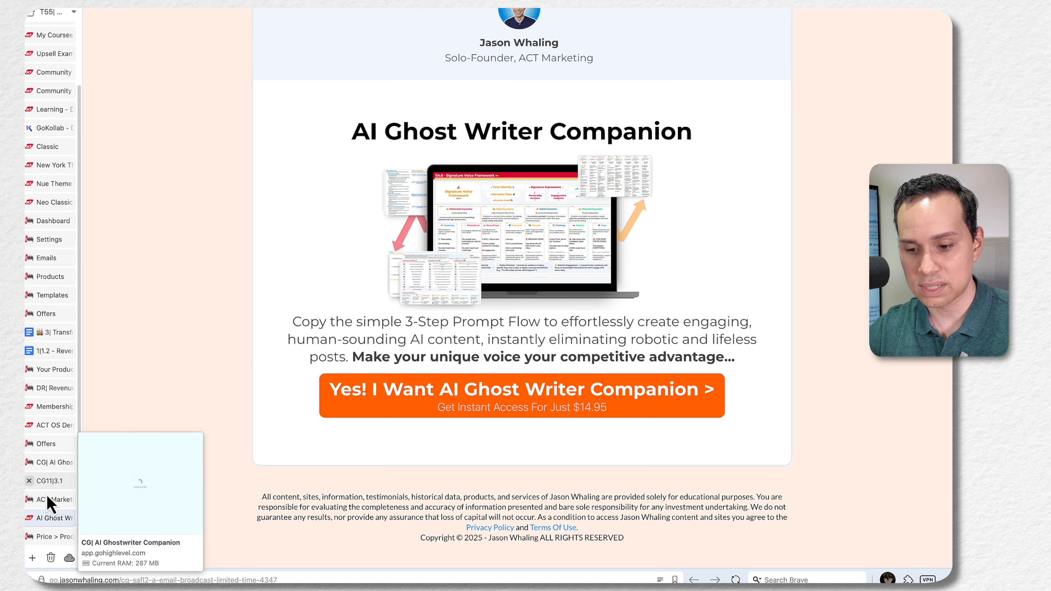
Step: Open the Rev Roadmap A product in the payments product list and view its pricing section
click(52, 537)
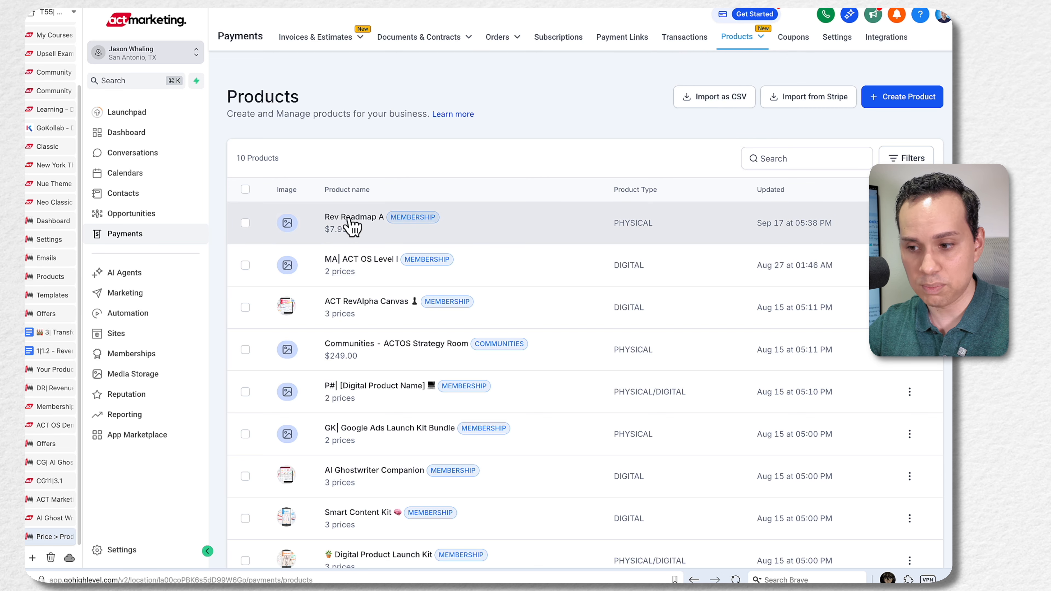
click(351, 226)
click(275, 125)
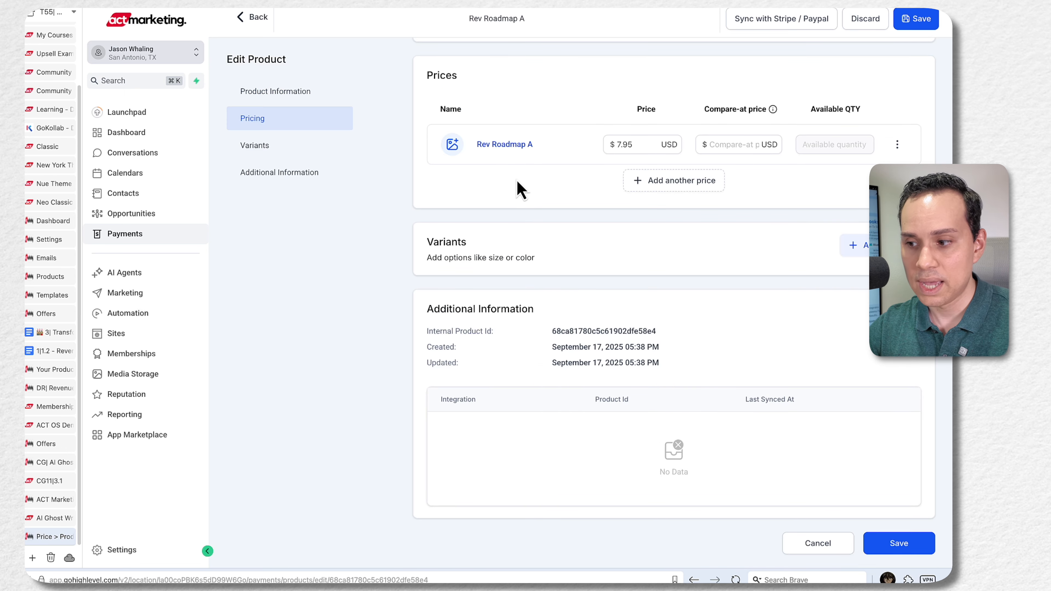